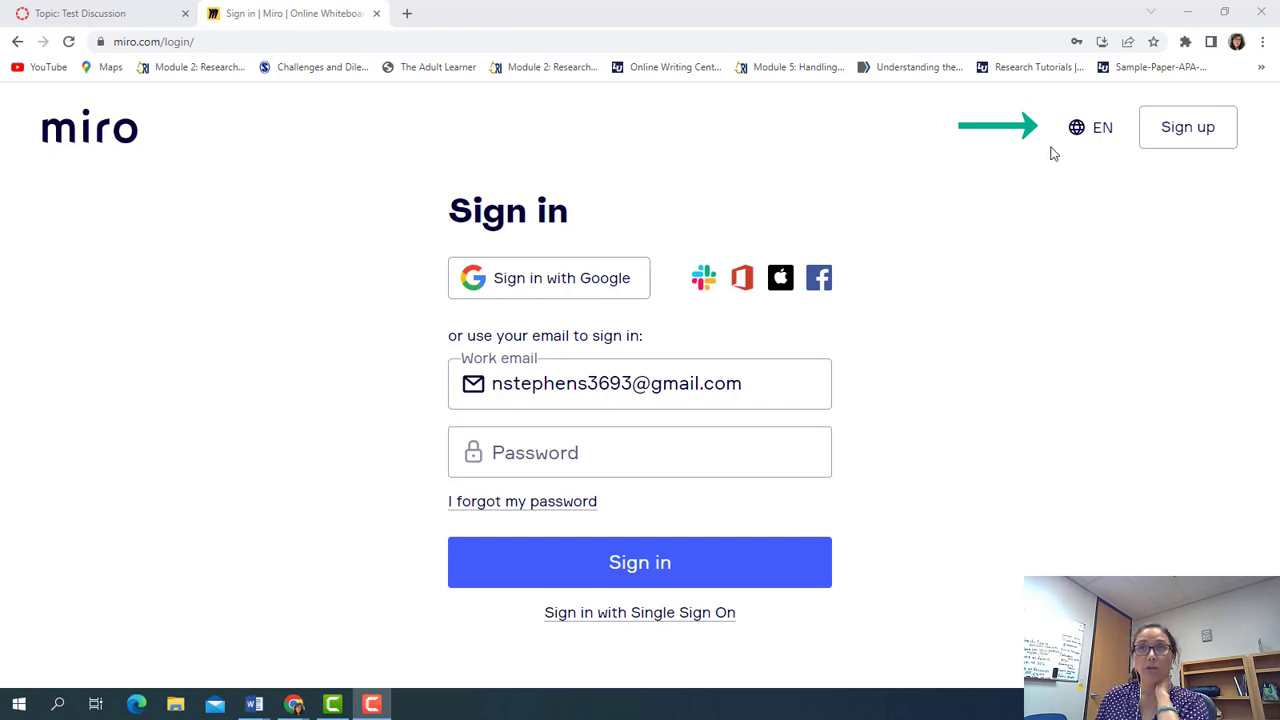
# Go to Miro's sign-up page and enter the school work email to continue
pyautogui.click(1157, 137)
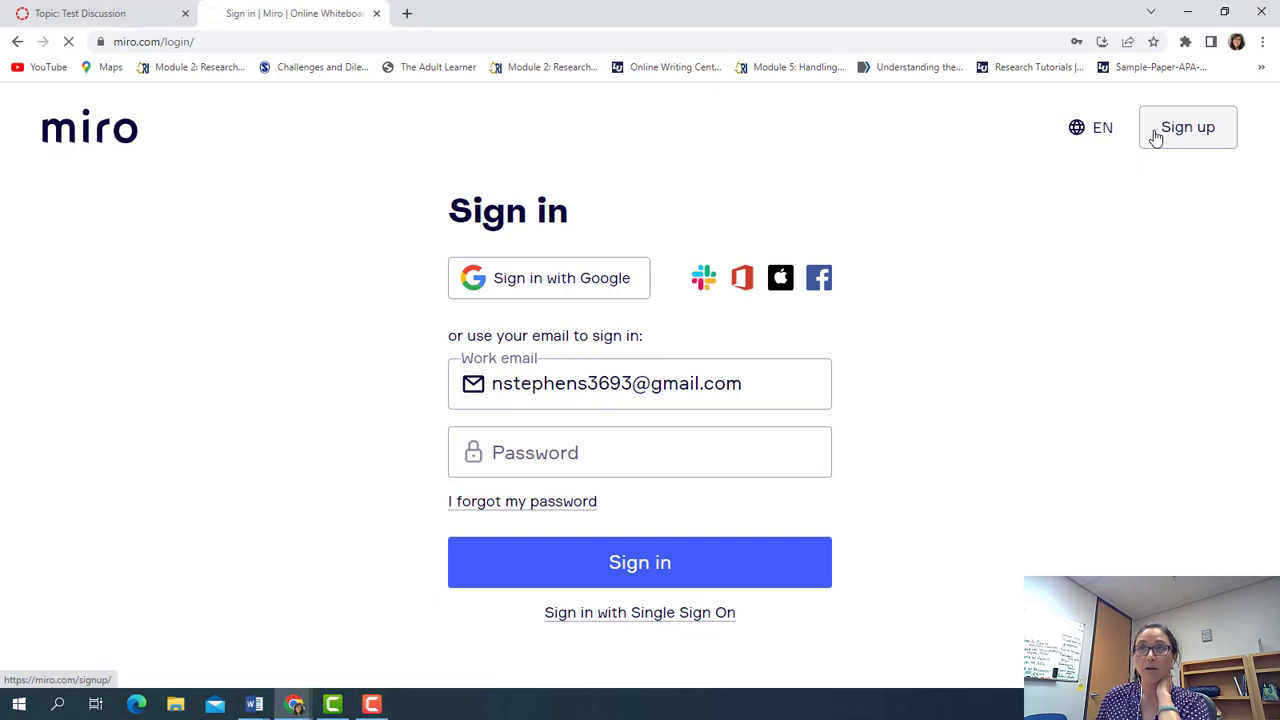
pyautogui.click(744, 347)
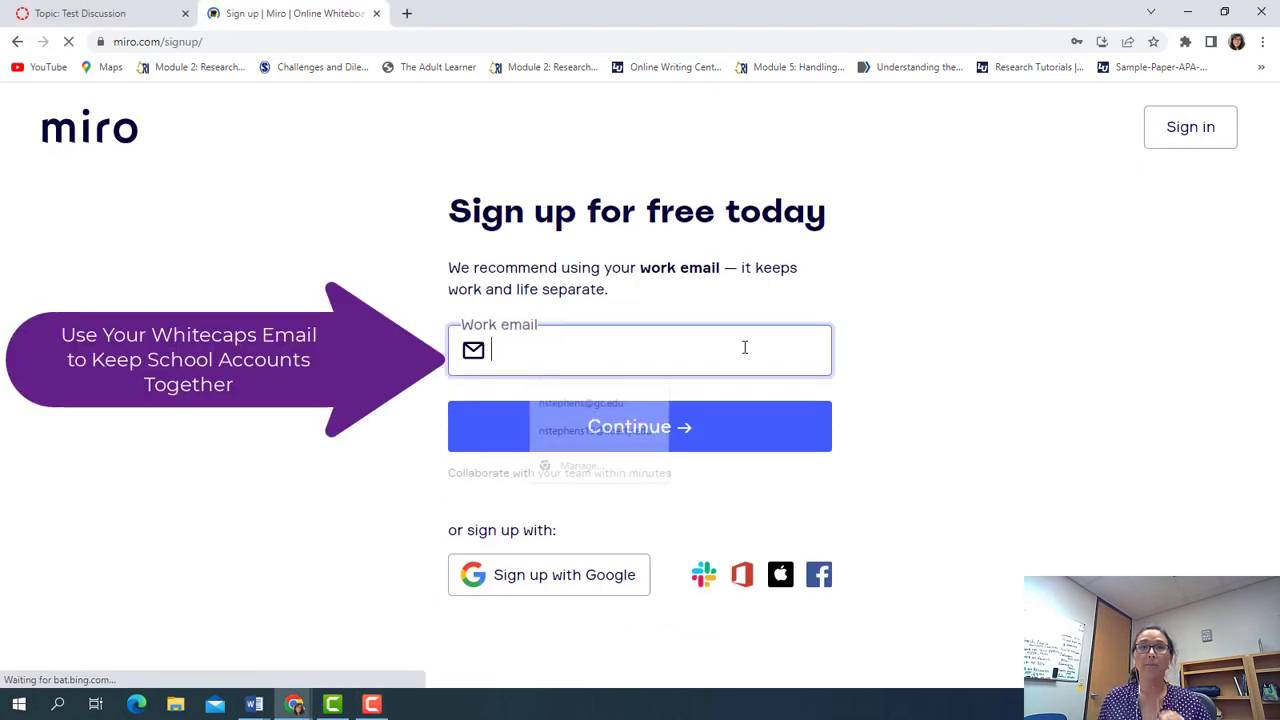
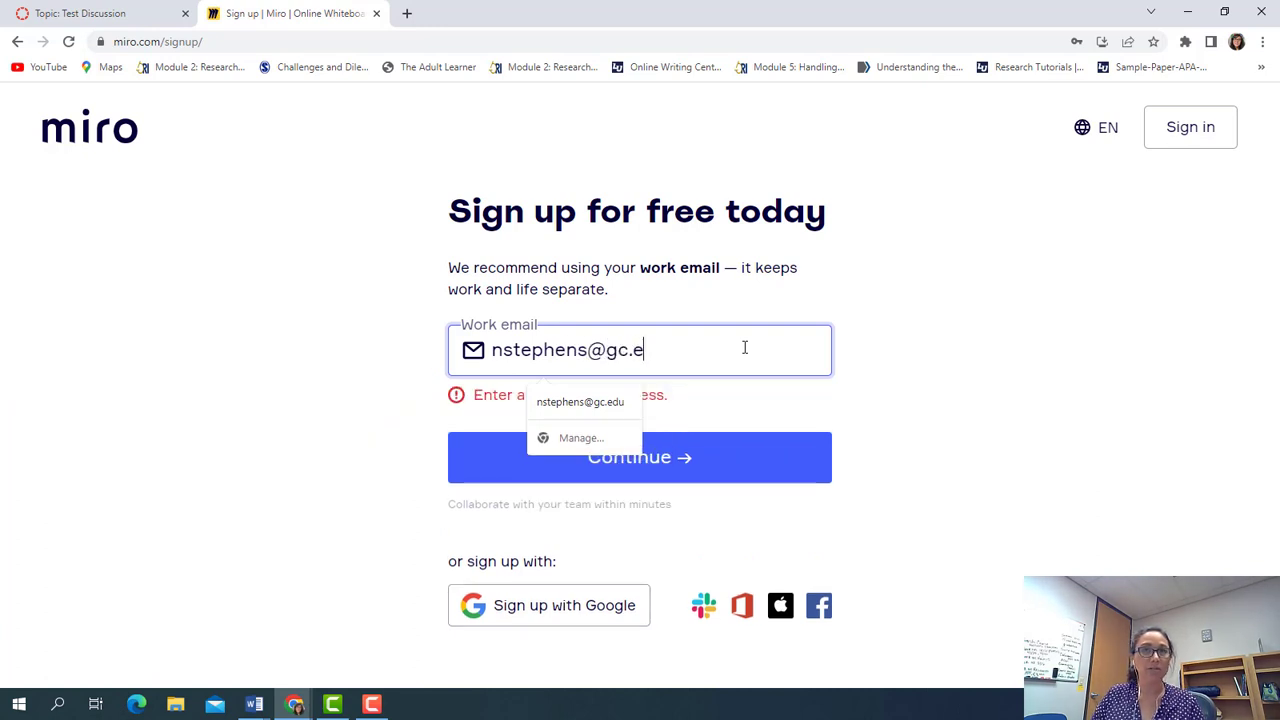
pyautogui.press('Return')
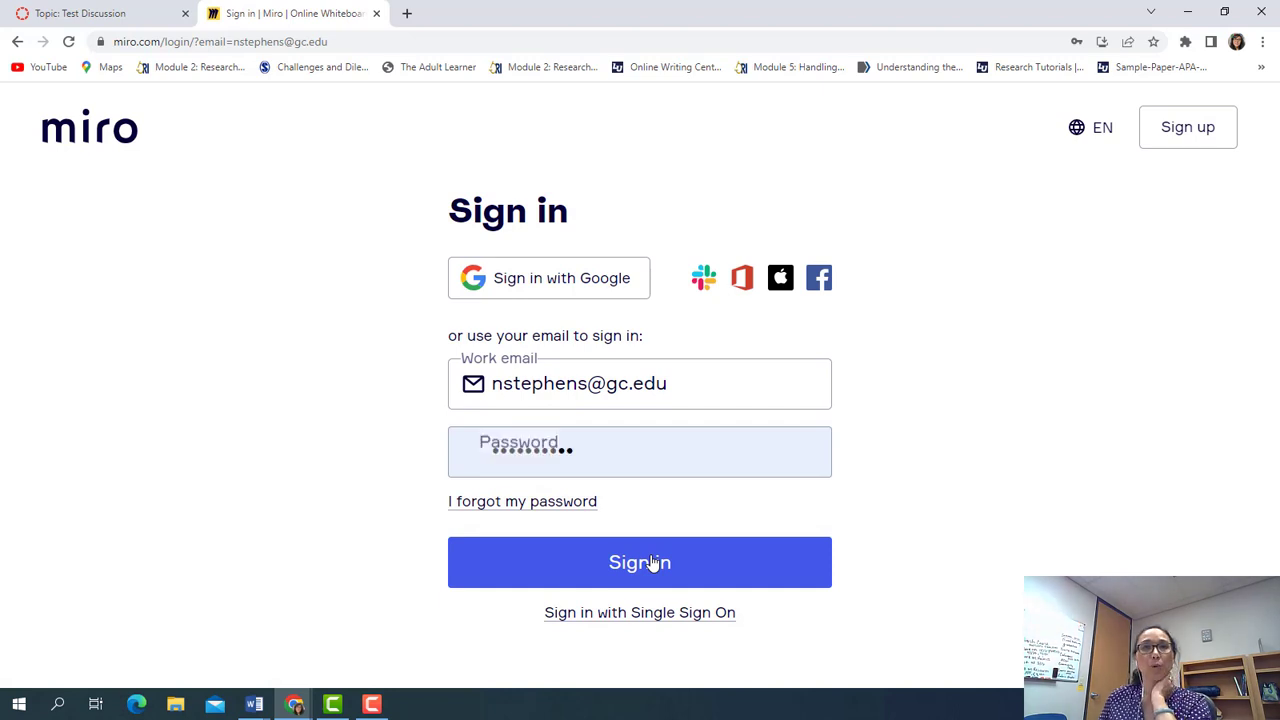
# Sign in, create a new board, and accept the board-limit warning
pyautogui.click(651, 563)
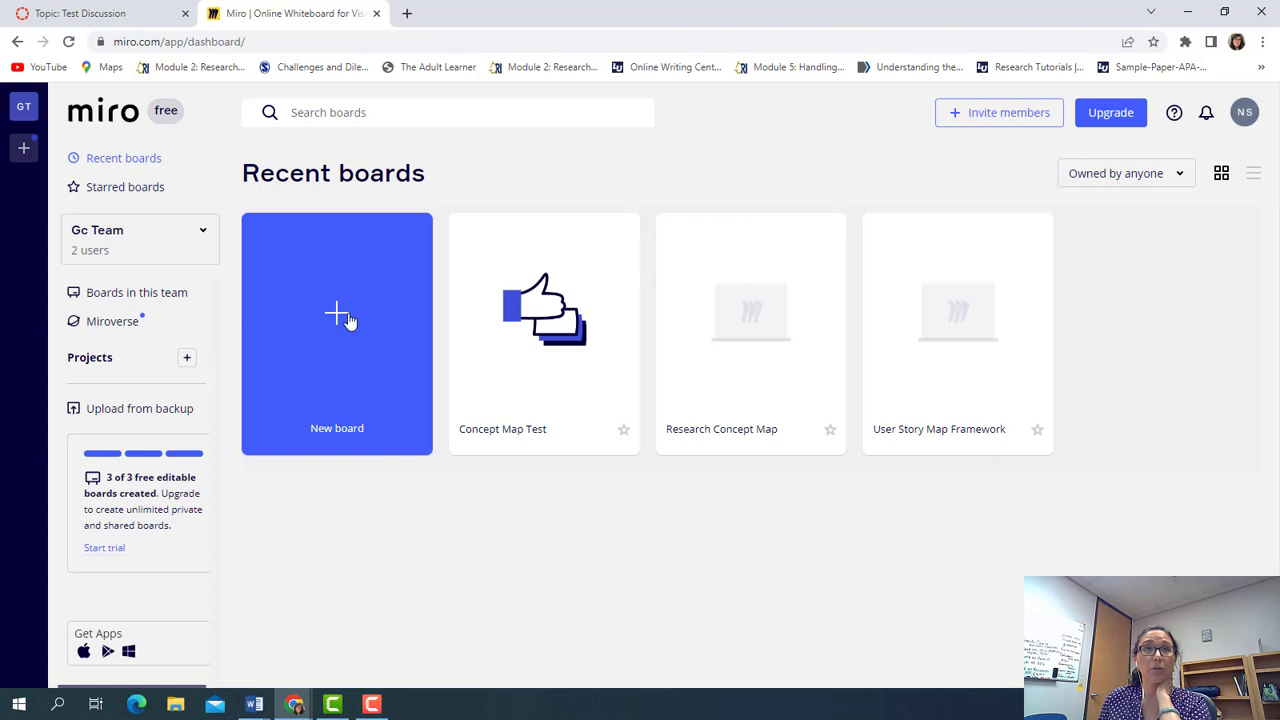
pyautogui.click(349, 320)
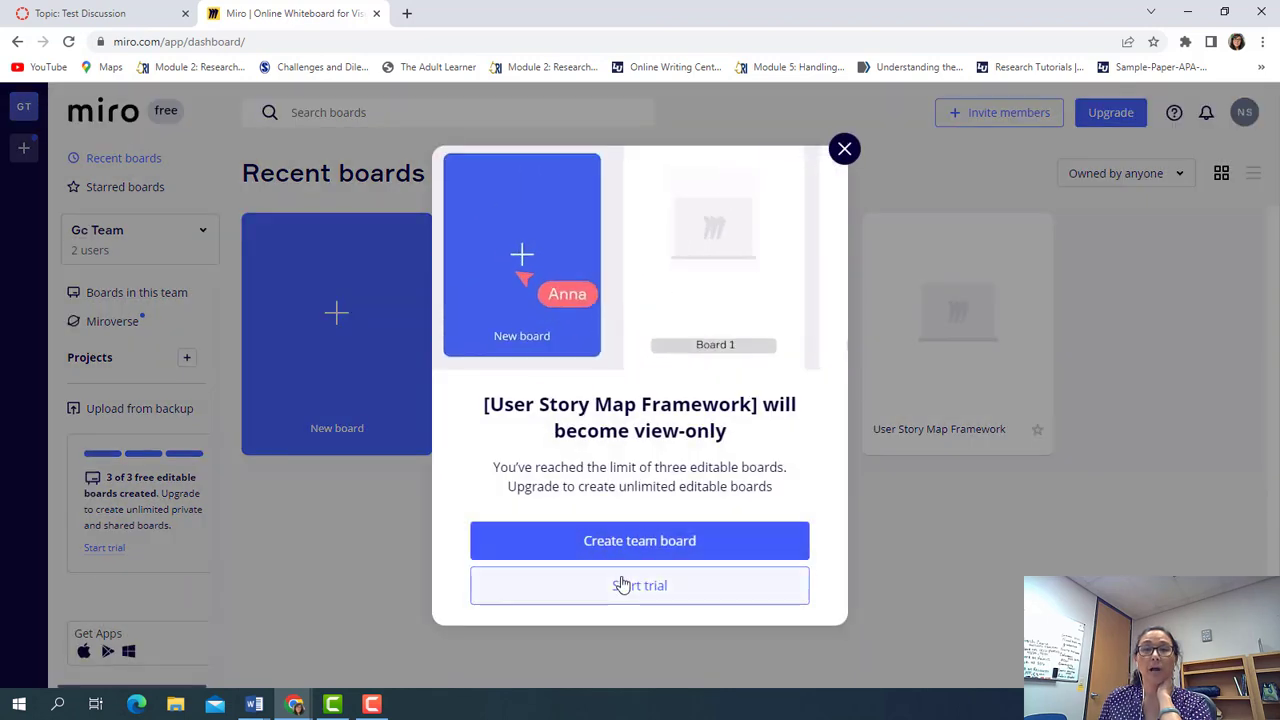
pyautogui.click(665, 543)
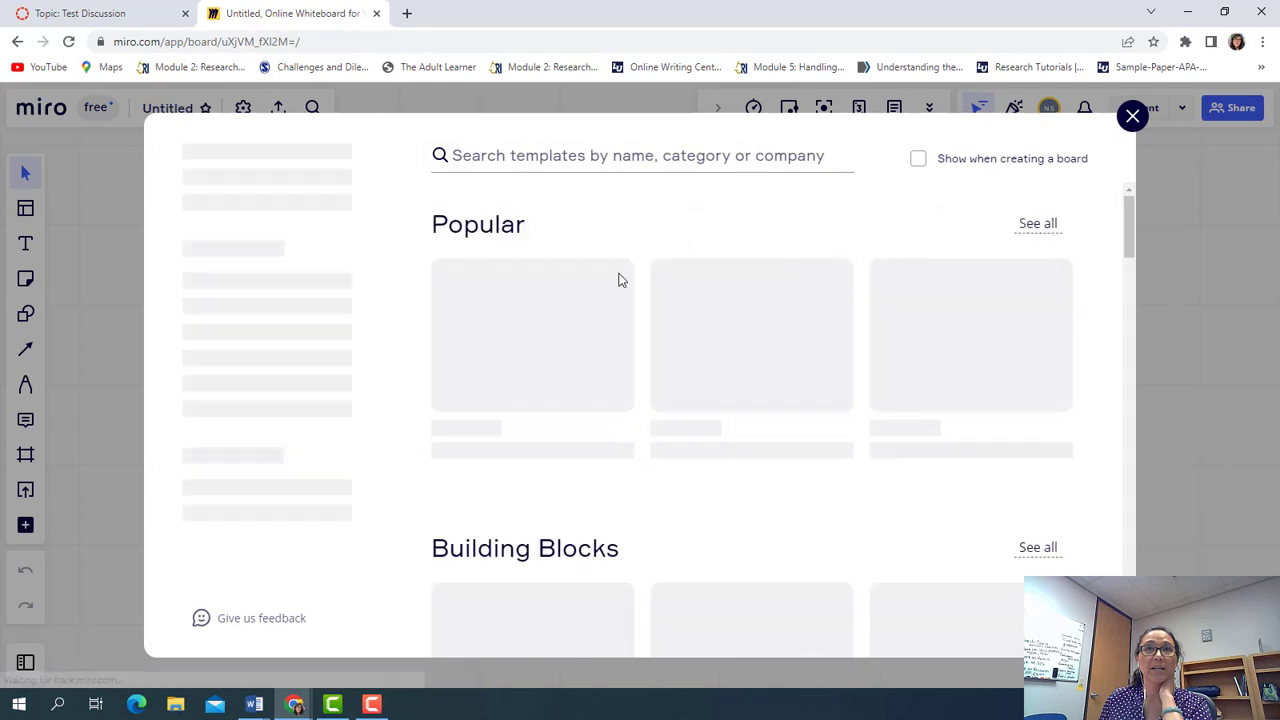
# Browse the Mapping & Diagramming templates and view the Concept Map template details
pyautogui.moveTo(557, 404)
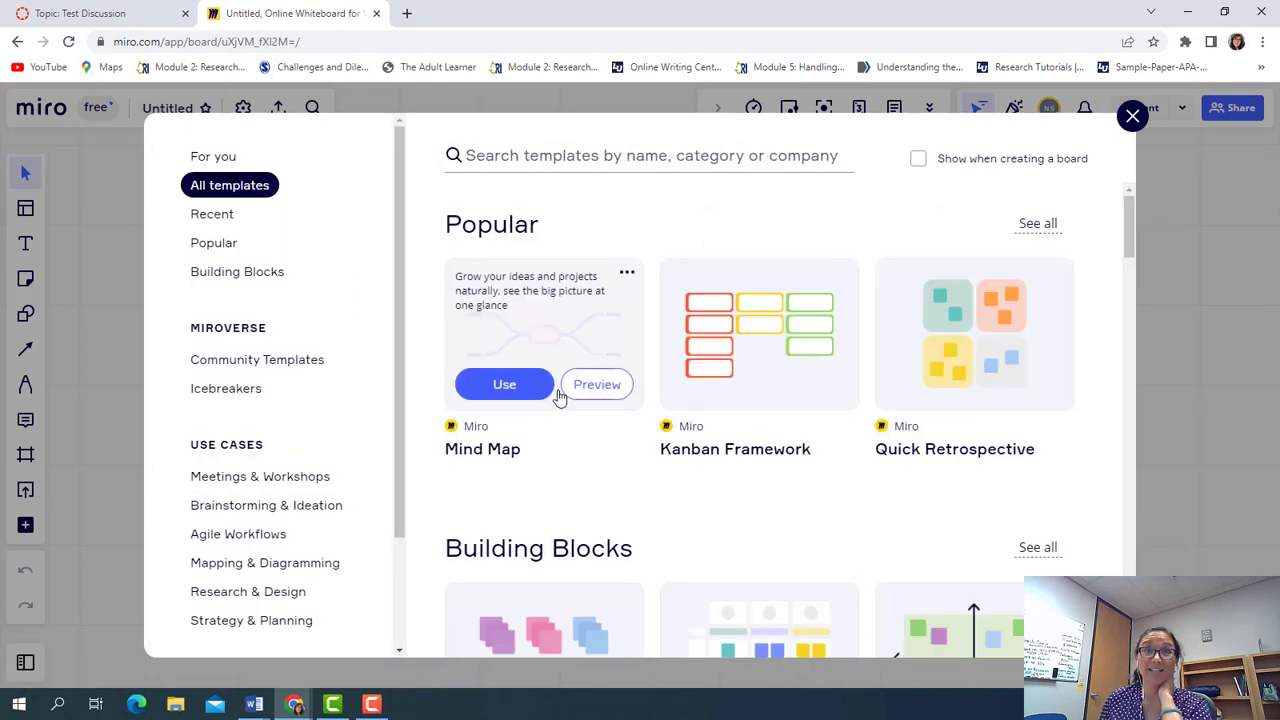
pyautogui.scroll(-3, 562, 449)
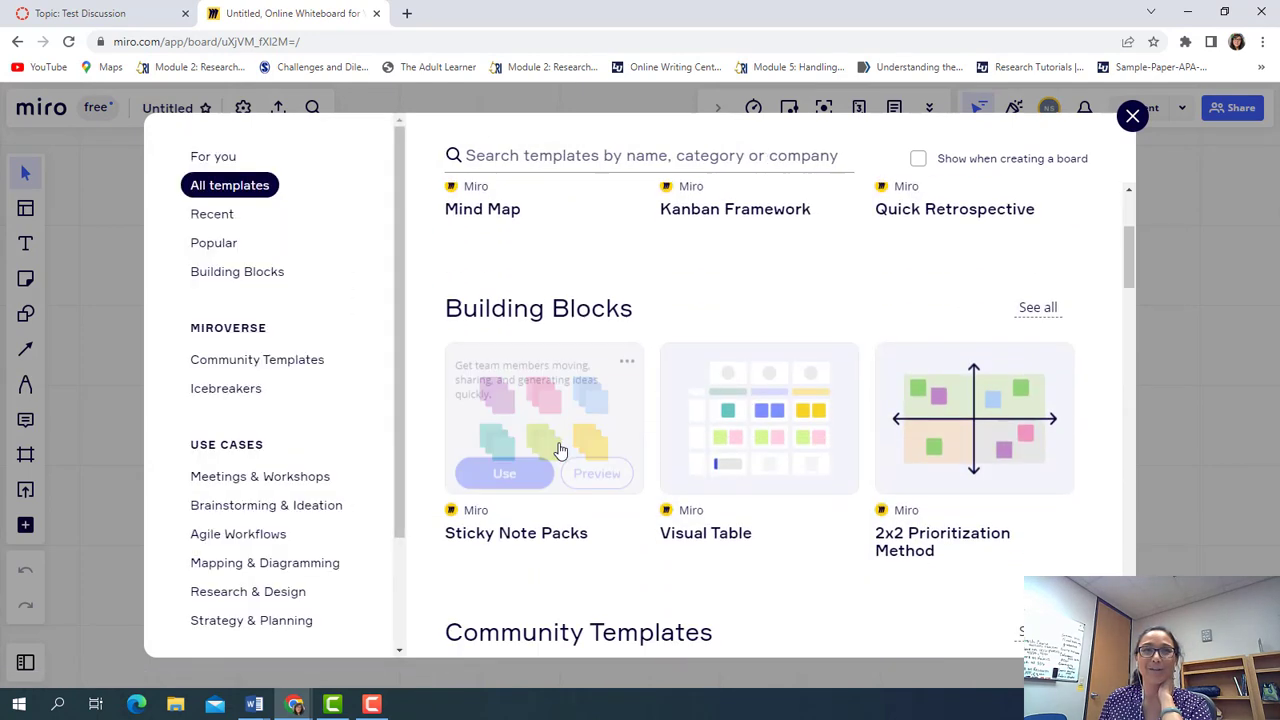
pyautogui.scroll(3, 562, 449)
pyautogui.scroll(-2, 557, 449)
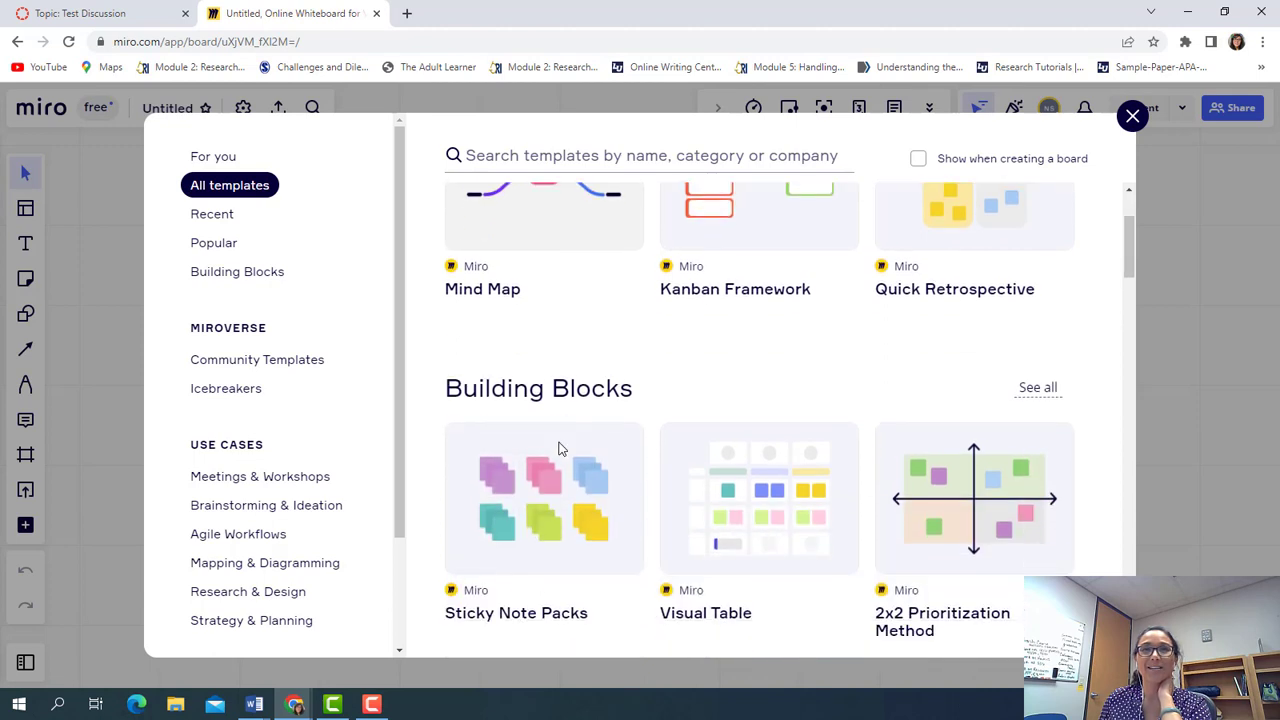
pyautogui.scroll(2, 557, 449)
pyautogui.moveTo(543, 342)
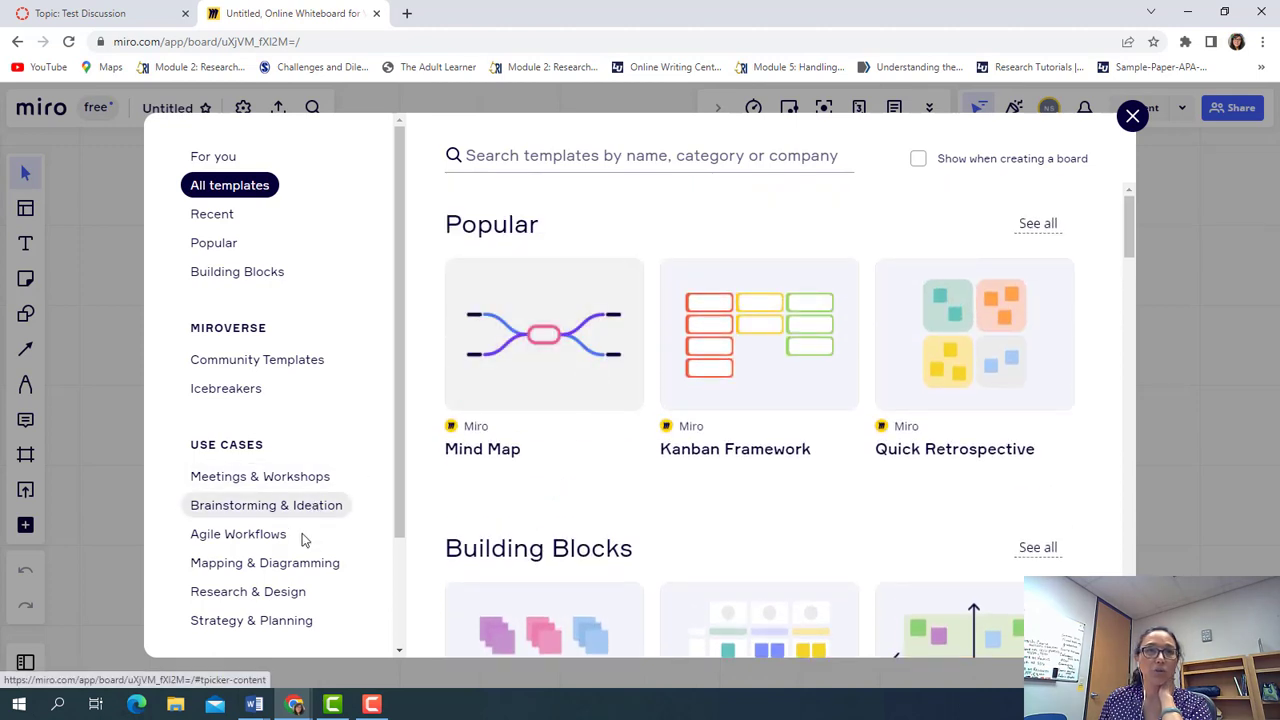
pyautogui.click(292, 563)
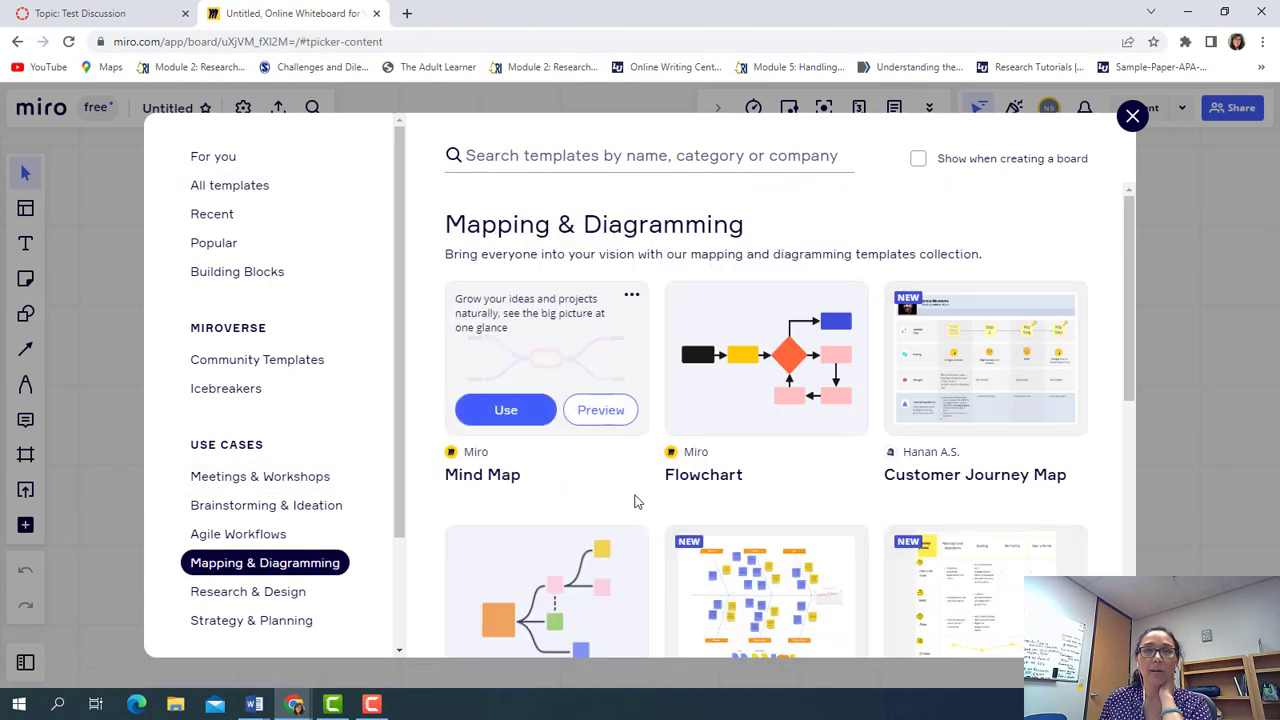
pyautogui.scroll(-2, 640, 494)
pyautogui.scroll(-3, 638, 494)
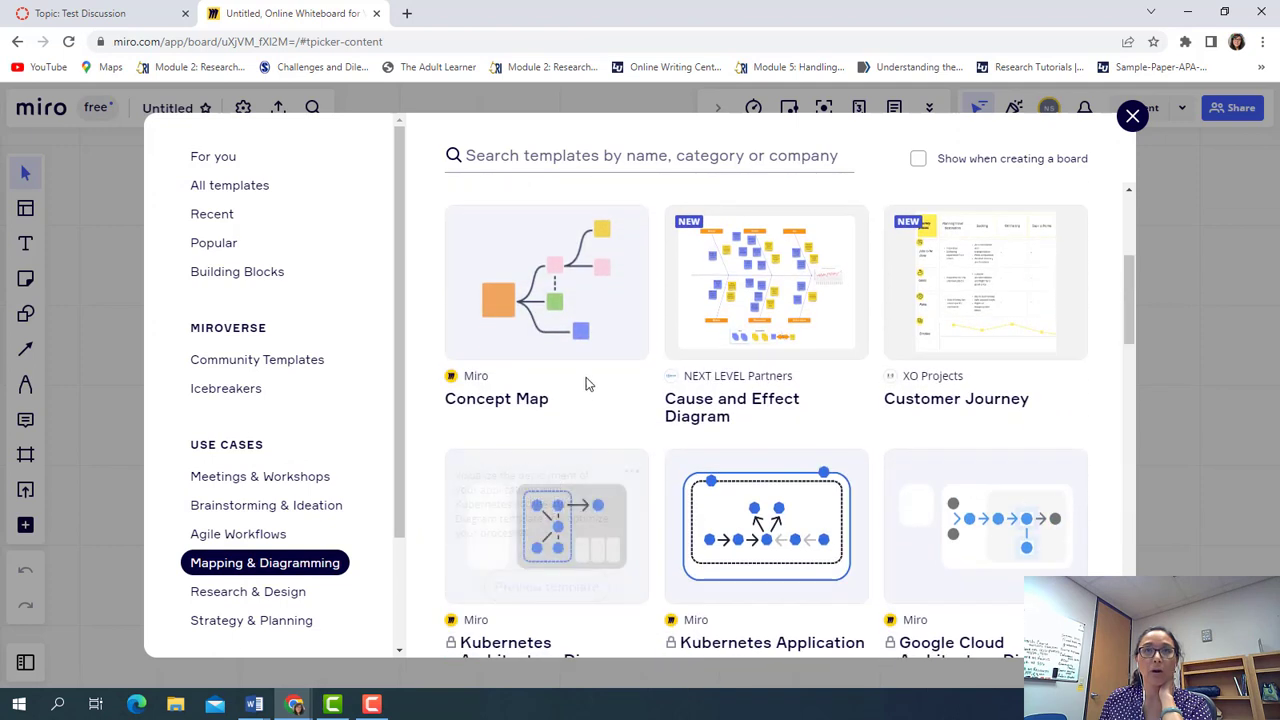
pyautogui.moveTo(477, 292)
pyautogui.click(493, 316)
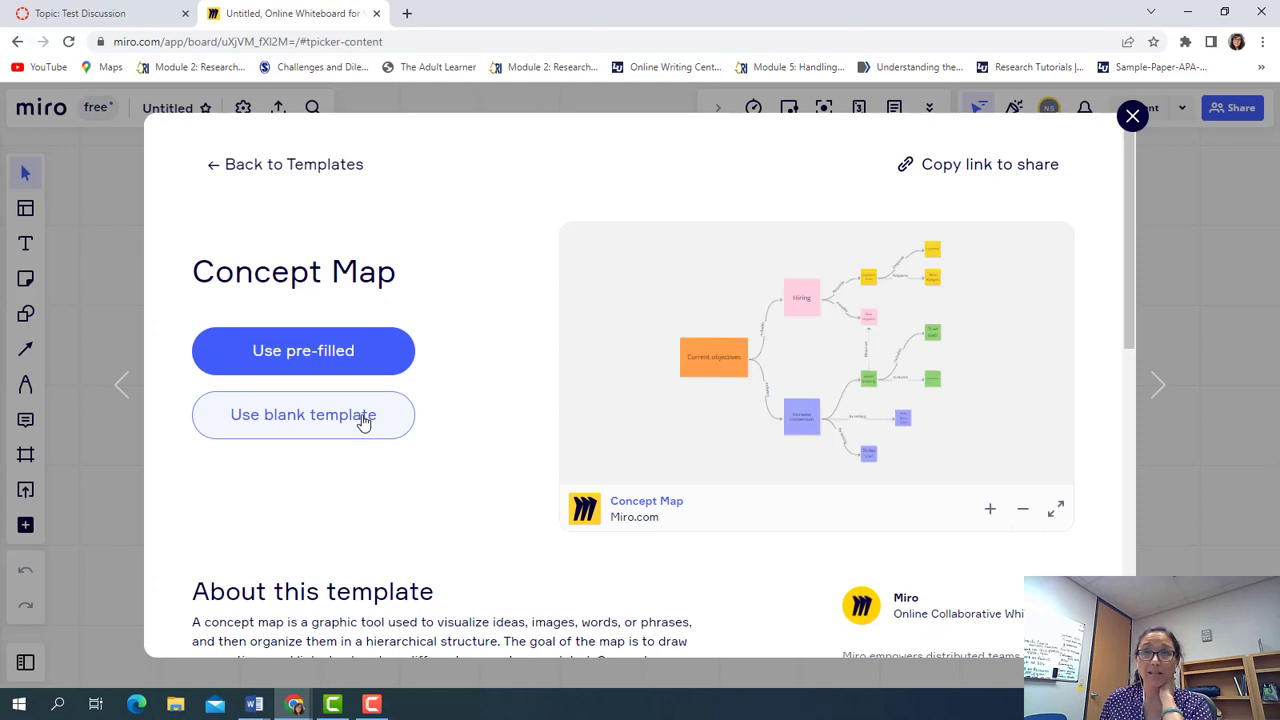
# Reopen the template gallery and insert the blank Mind Map template
pyautogui.click(1133, 115)
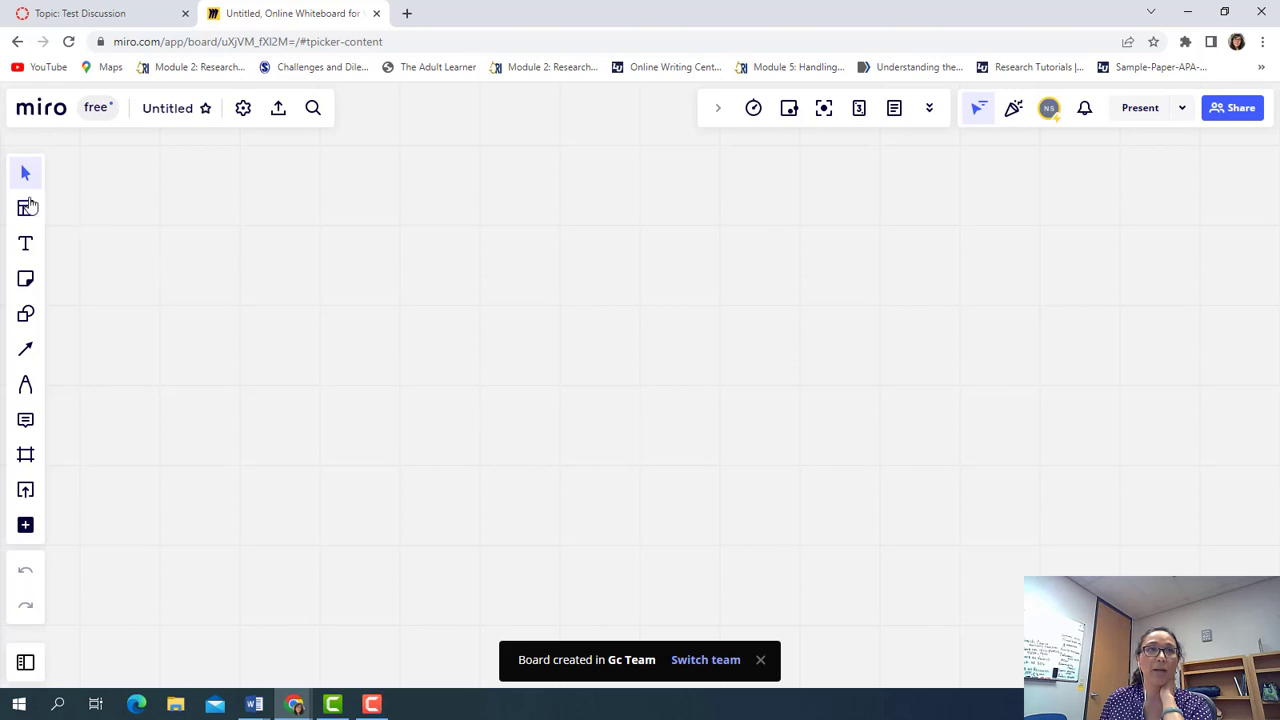
pyautogui.click(27, 207)
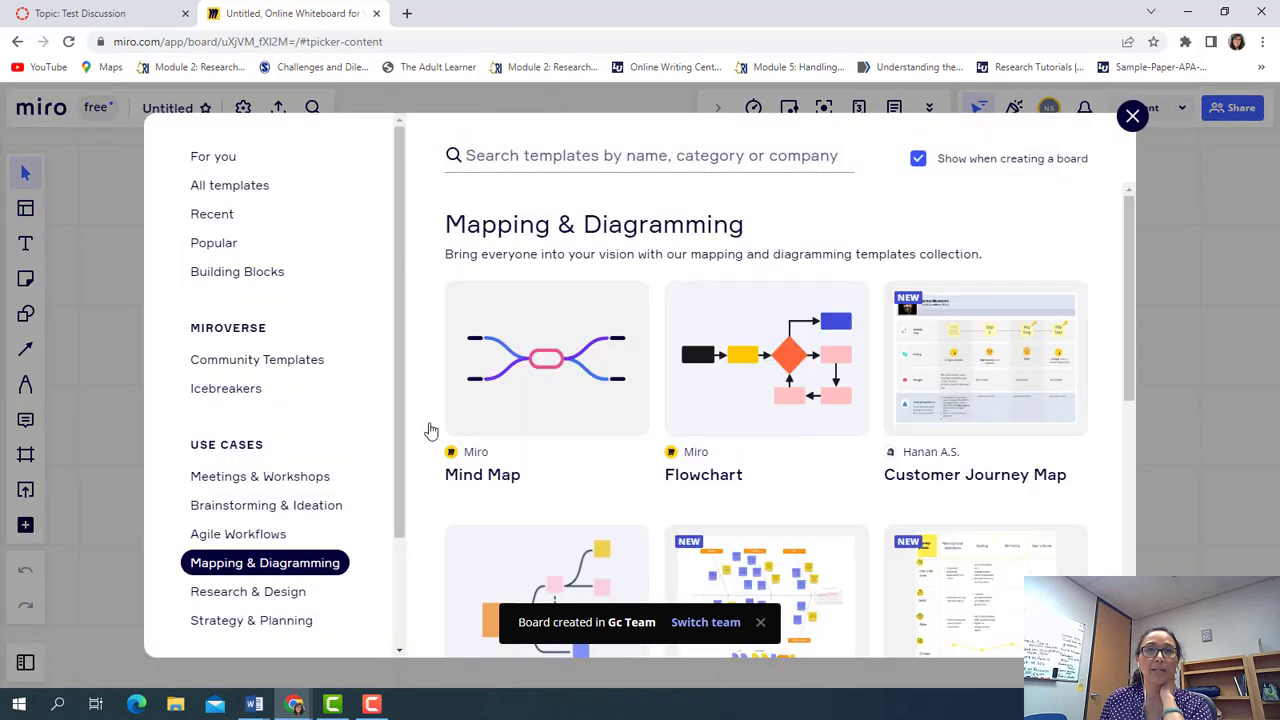
pyautogui.click(543, 383)
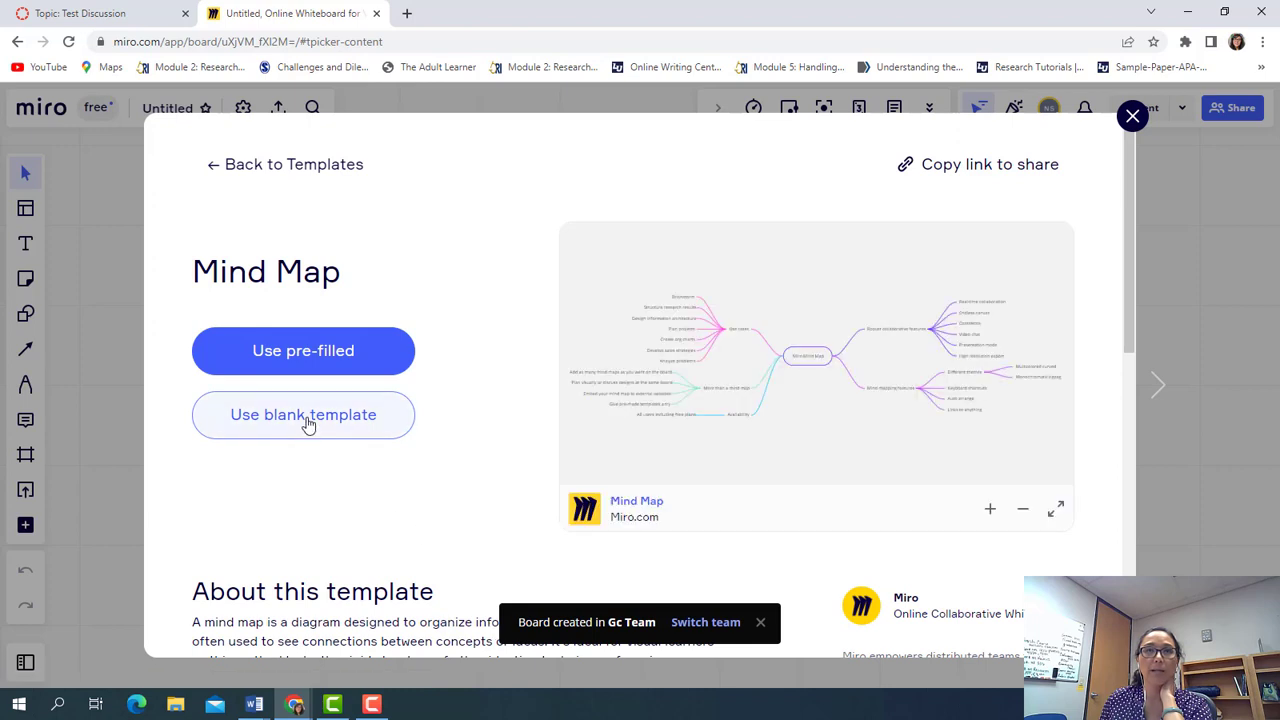
pyautogui.click(308, 424)
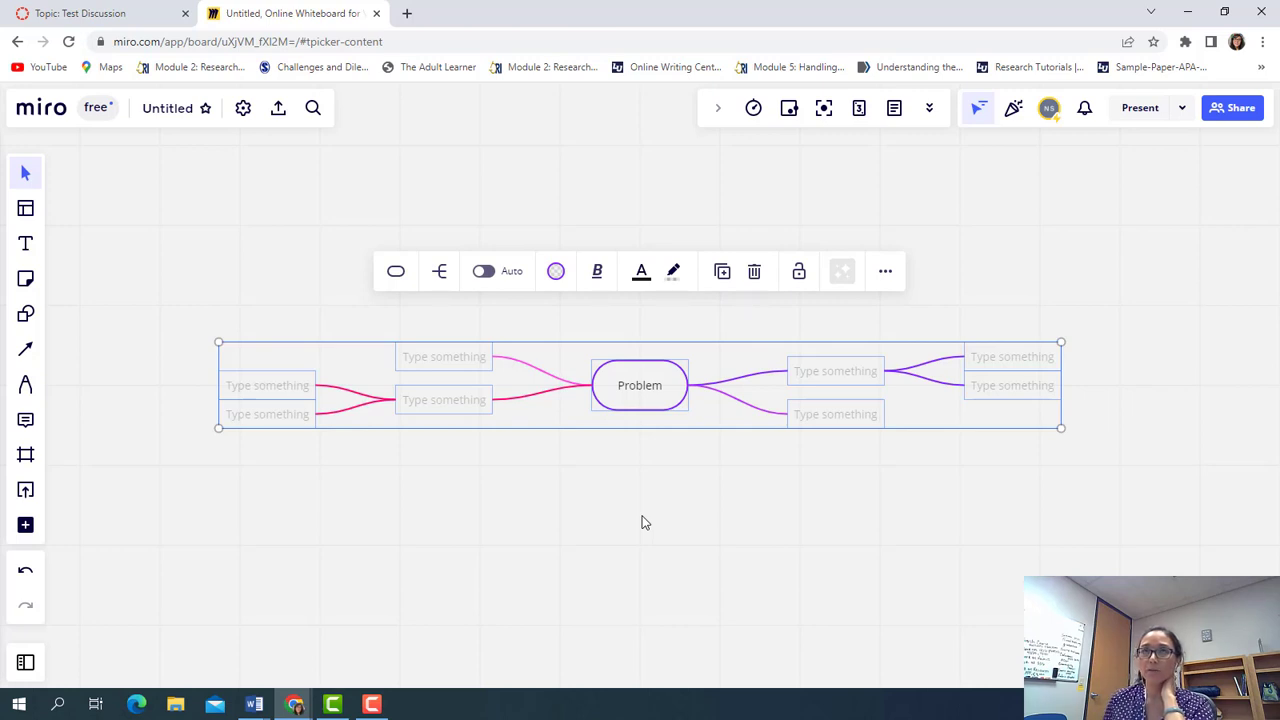
pyautogui.scroll(2, 643, 522)
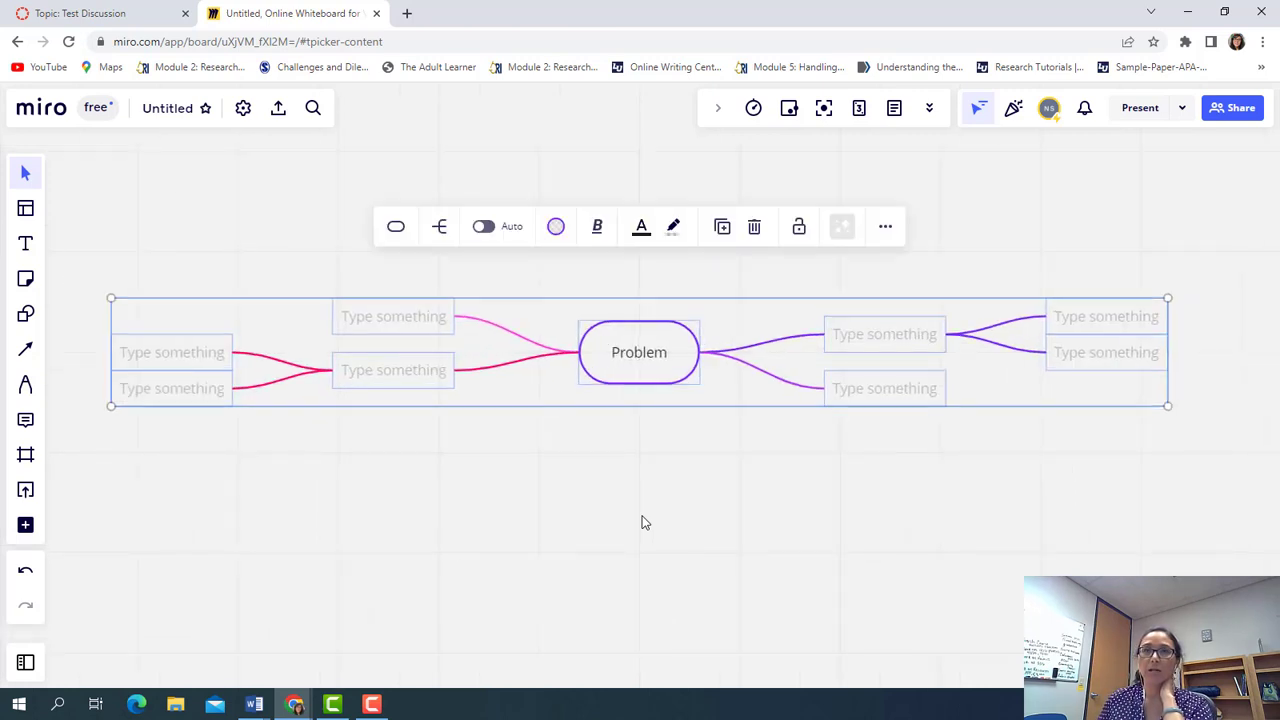
pyautogui.scroll(-1, 643, 522)
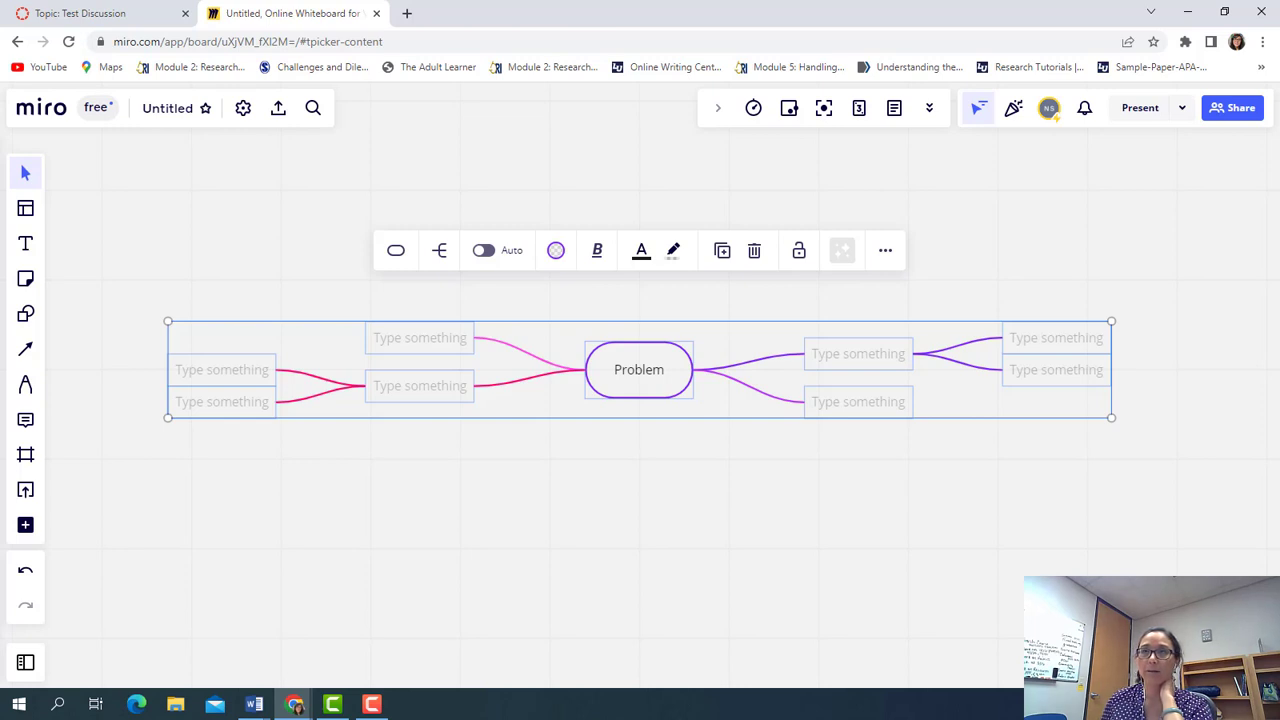
pyautogui.scroll(-2, 518, 483)
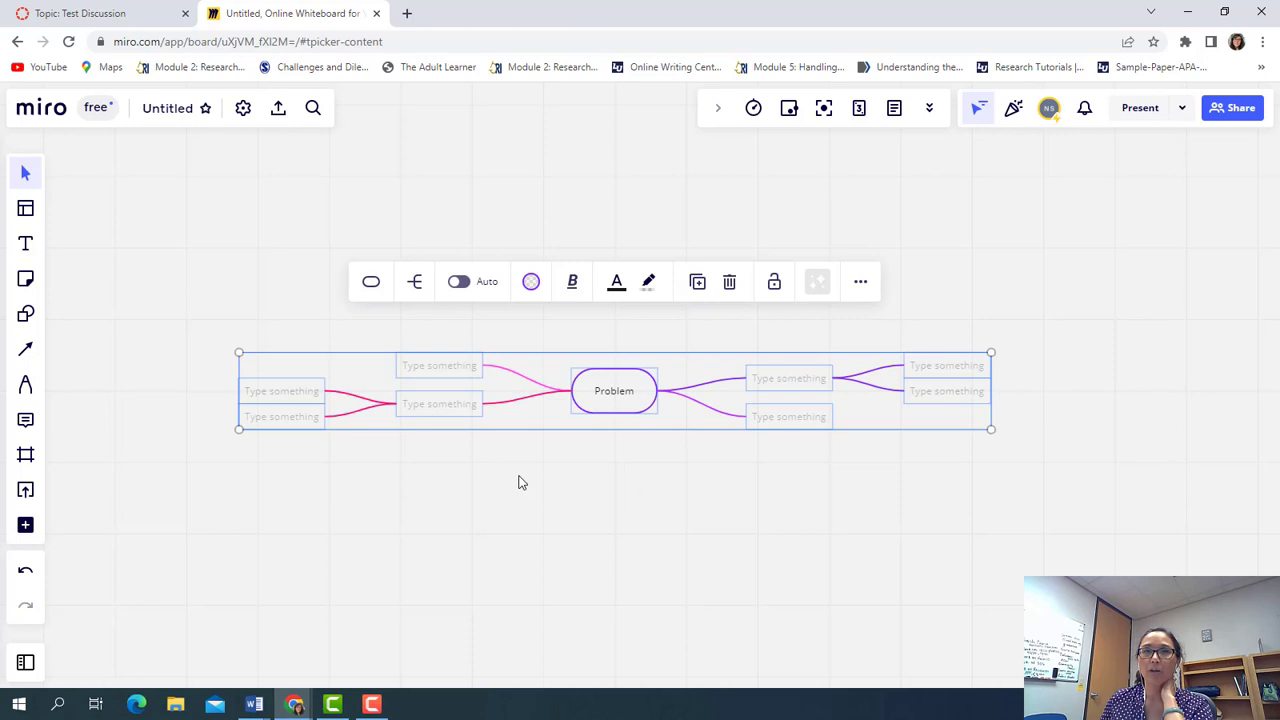
pyautogui.scroll(-2, 518, 483)
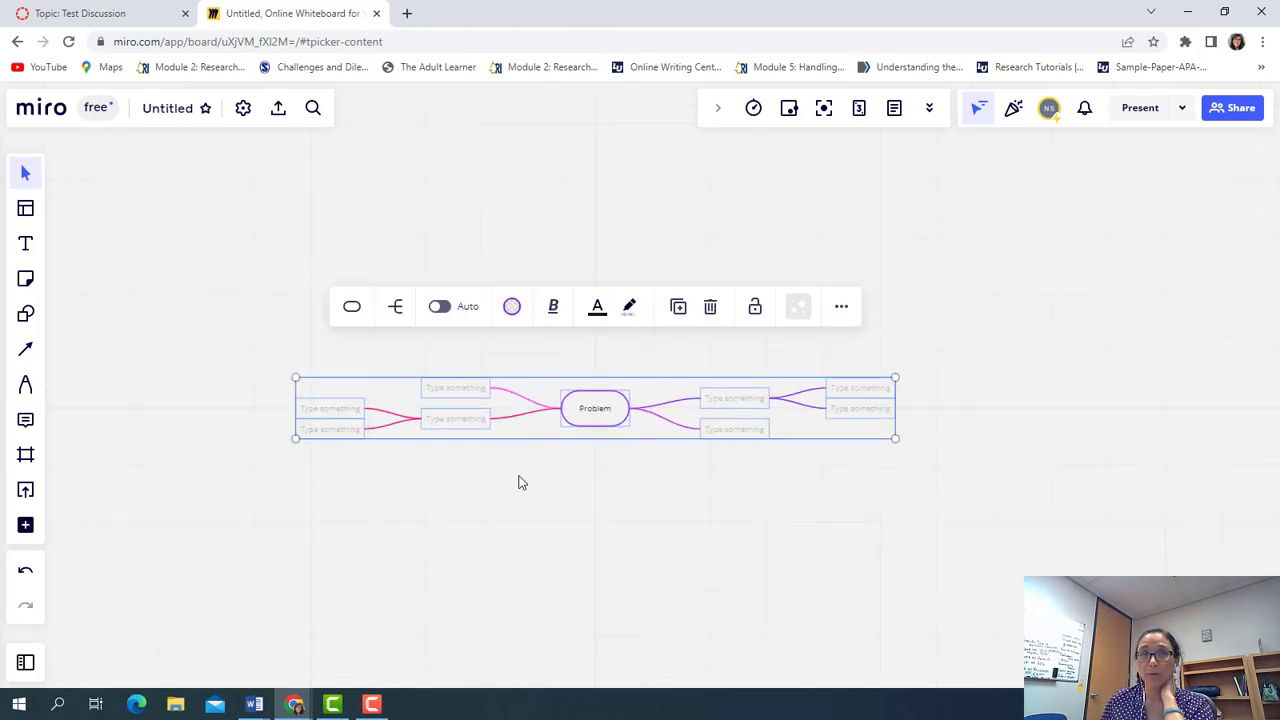
pyautogui.scroll(2, 518, 483)
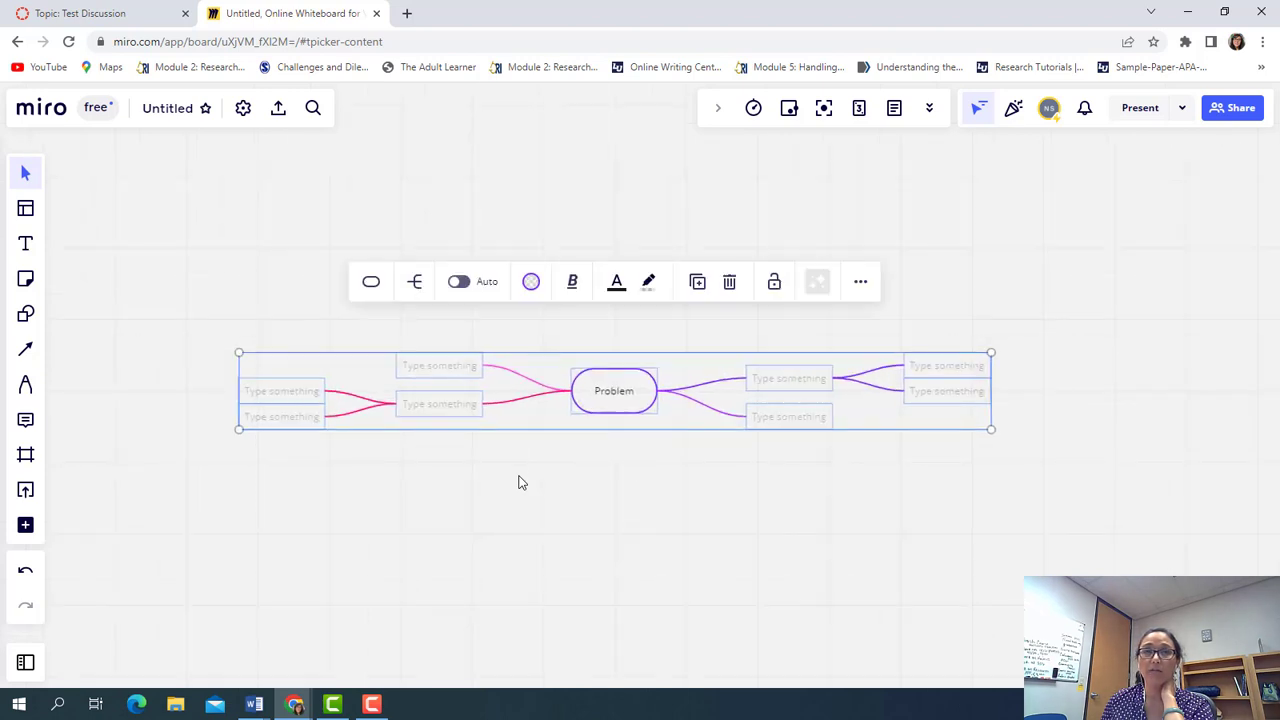
pyautogui.scroll(2, 518, 483)
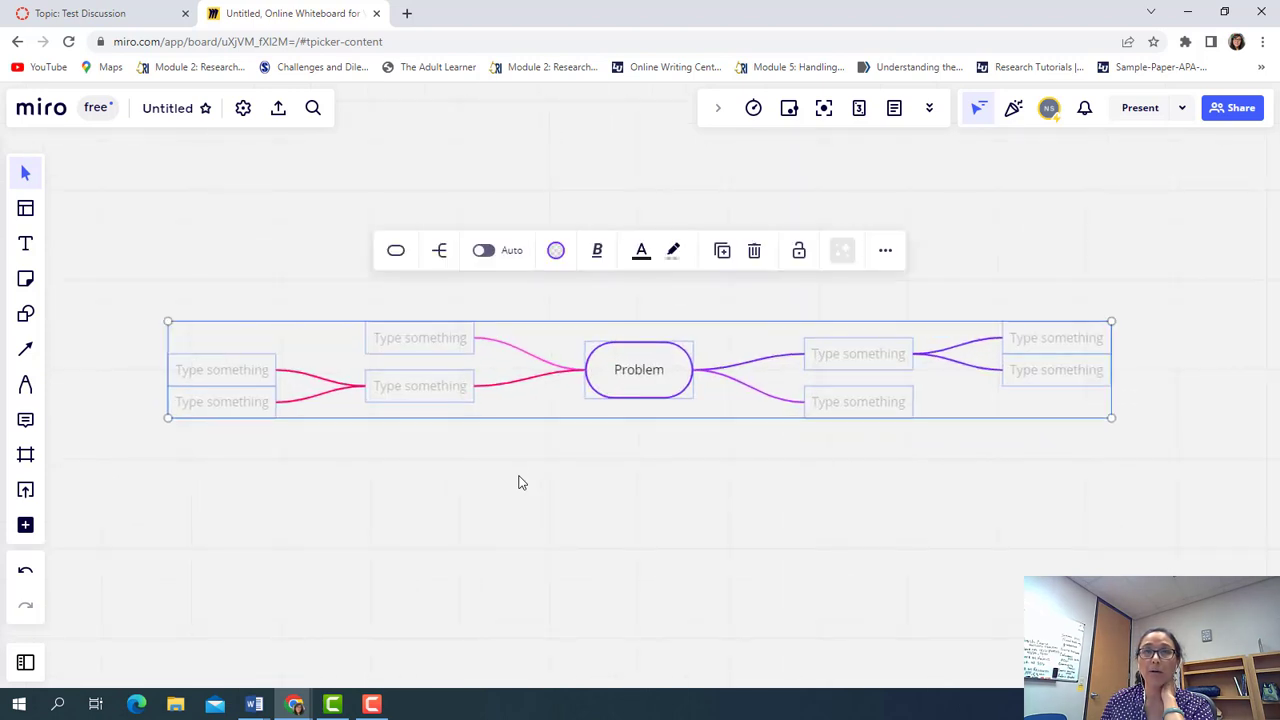
pyautogui.click(545, 347)
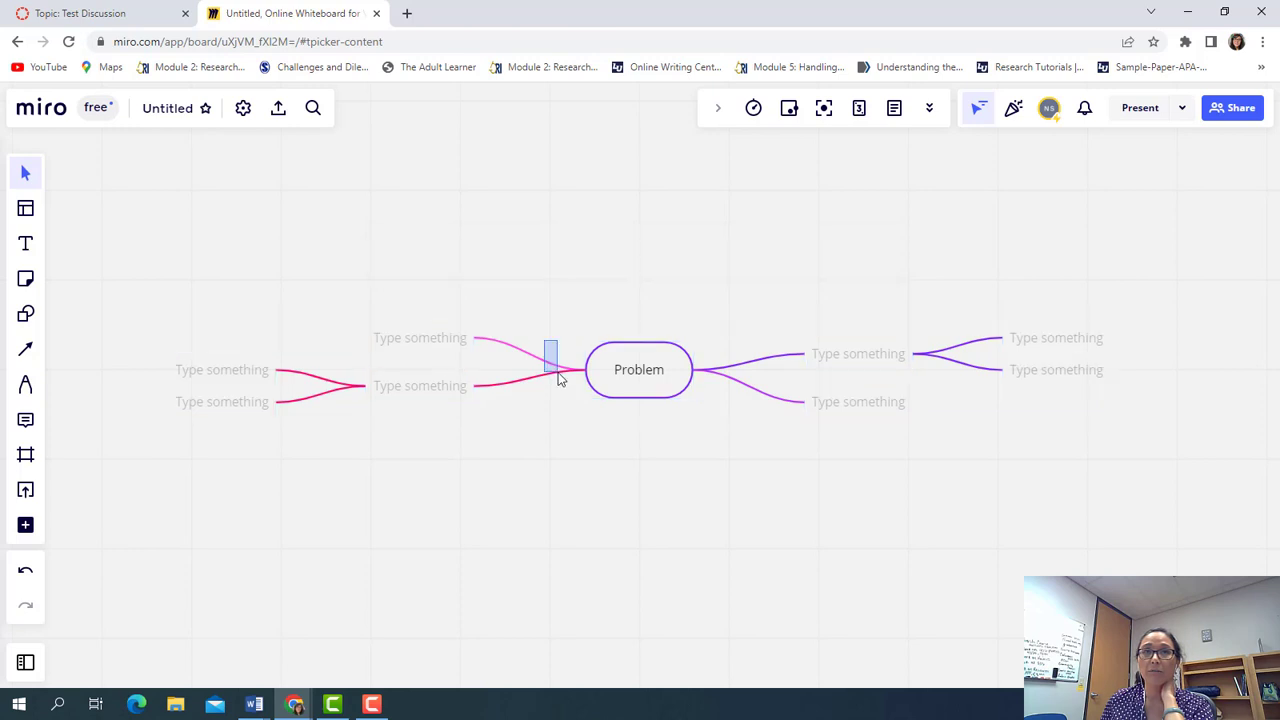
pyautogui.click(634, 355)
pyautogui.rightClick(635, 357)
pyautogui.rightClick(624, 353)
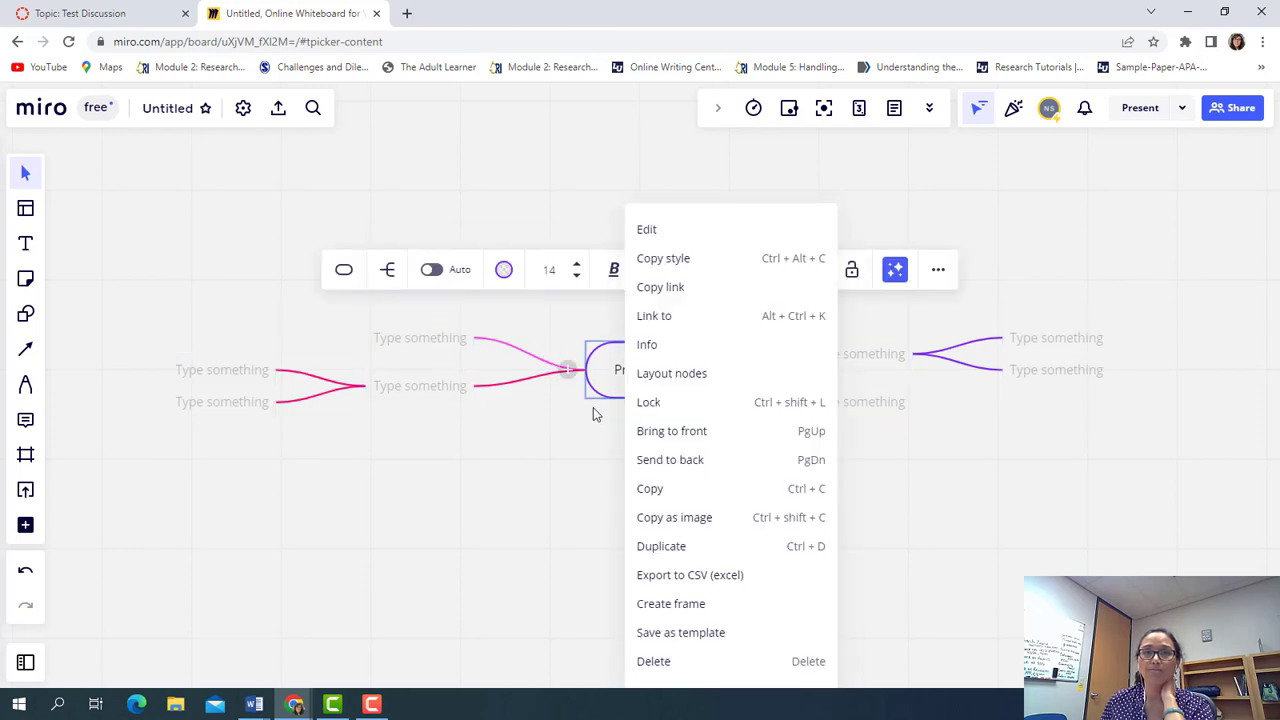
pyautogui.rightClick(552, 465)
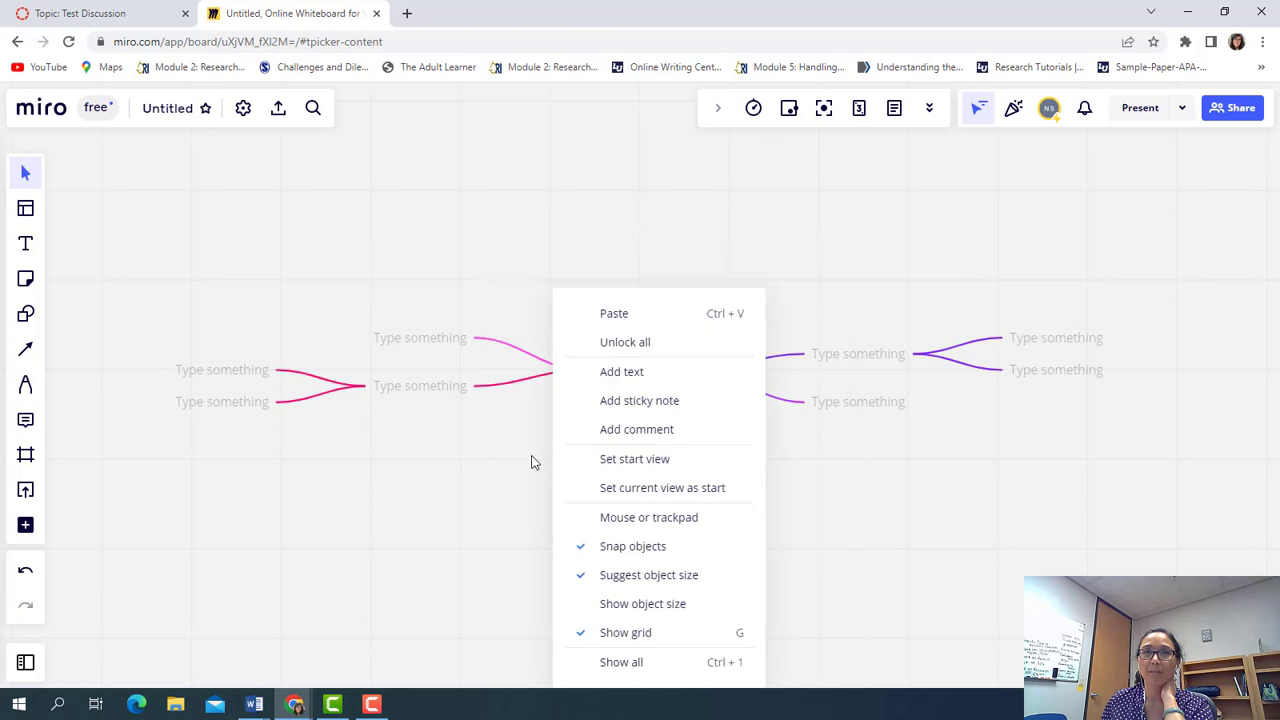
pyautogui.click(530, 460)
pyautogui.moveTo(635, 375); pyautogui.dragTo(577, 372)
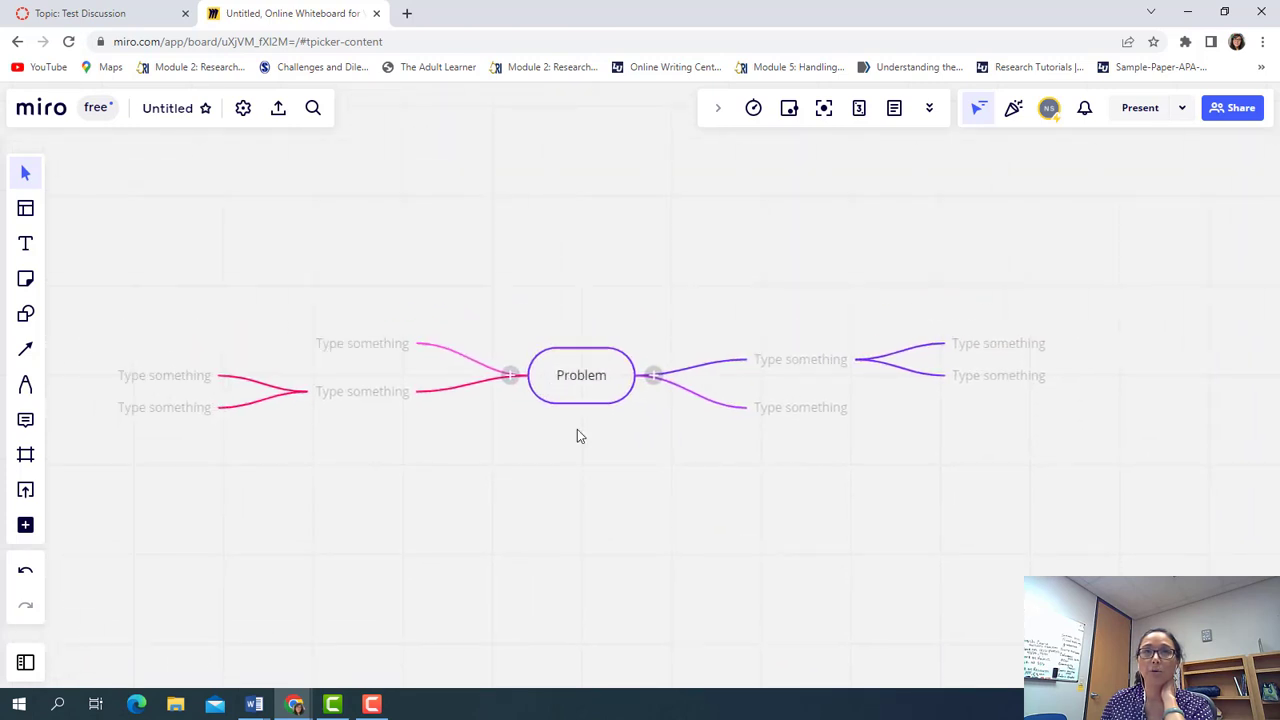
pyautogui.click(25, 177)
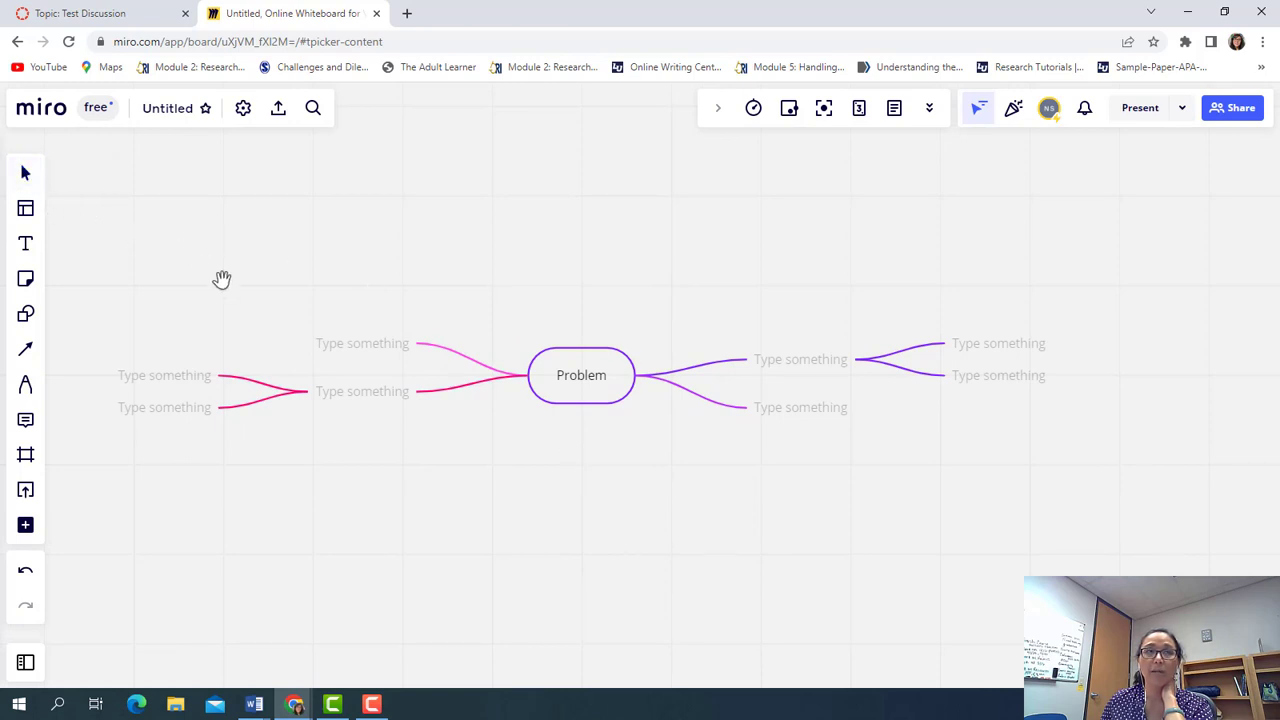
pyautogui.moveTo(591, 386)
pyautogui.mouseDown()
pyautogui.moveTo(689, 446)
pyautogui.moveTo(551, 333)
pyautogui.moveTo(575, 373)
pyautogui.mouseUp()
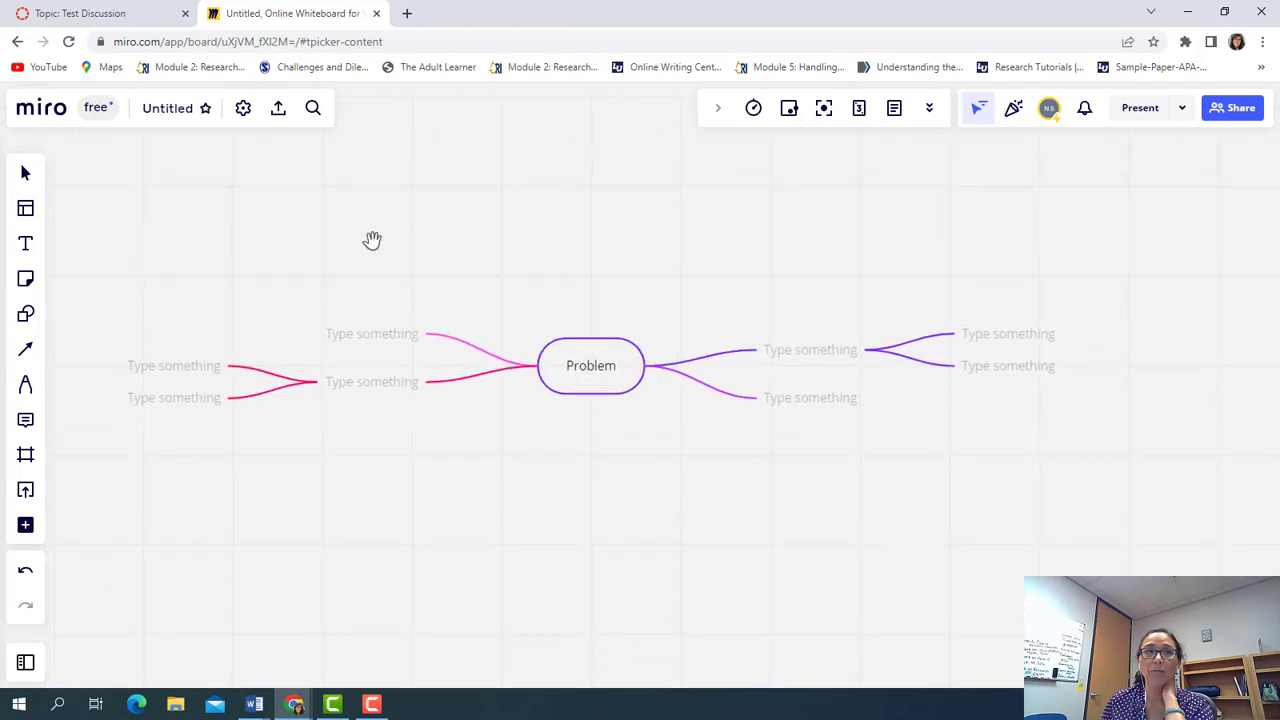
pyautogui.click(25, 175)
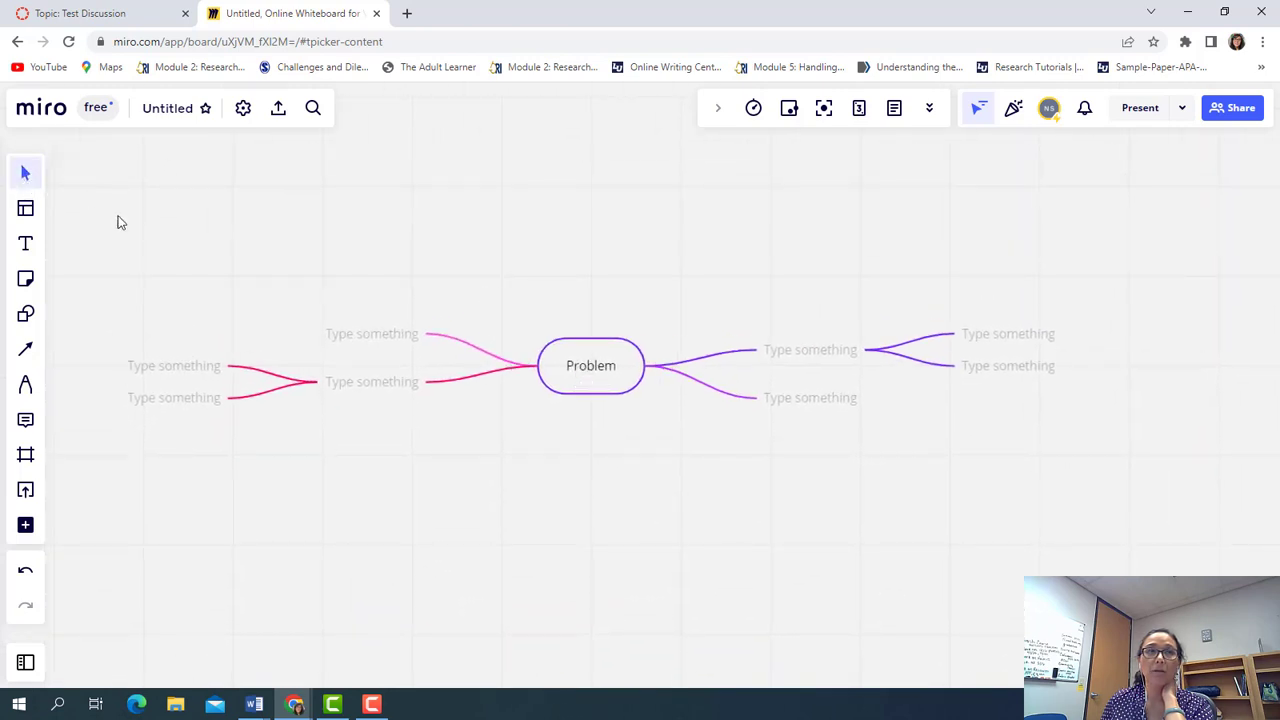
# Rename the board 'Concept Map - Nursing Philosophers' and set a waving-hand thumbnail
pyautogui.click(170, 112)
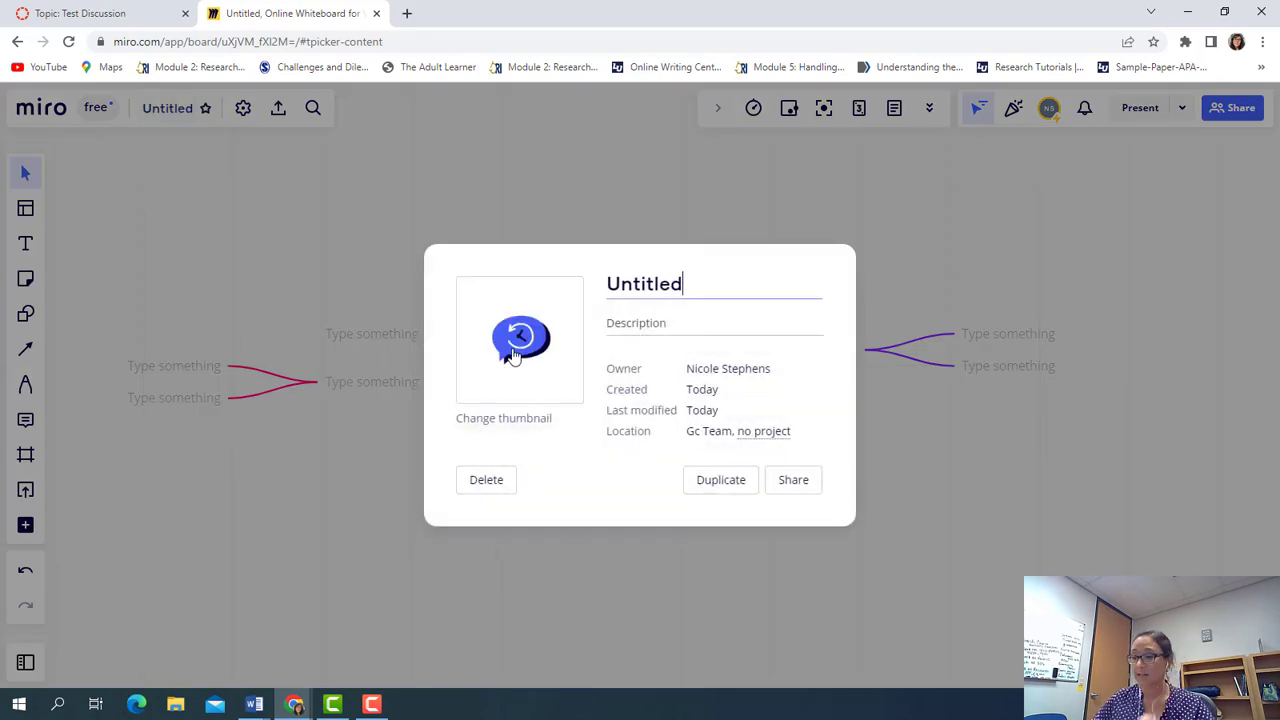
pyautogui.press('BackSpace')
pyautogui.press('BackSpace')
pyautogui.press('BackSpace')
pyautogui.press('BackSpace')
pyautogui.press('BackSpace')
pyautogui.press('BackSpace')
pyautogui.press('BackSpace')
pyautogui.press('BackSpace')
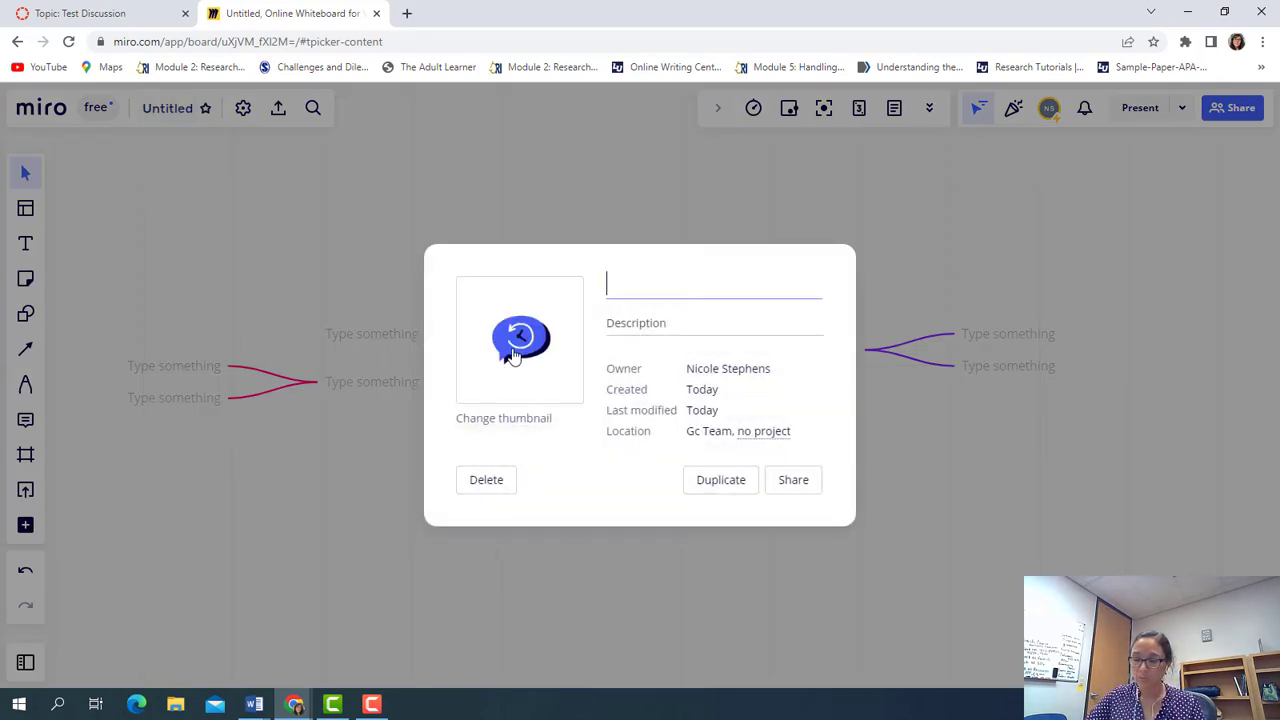
pyautogui.write('Concept M')
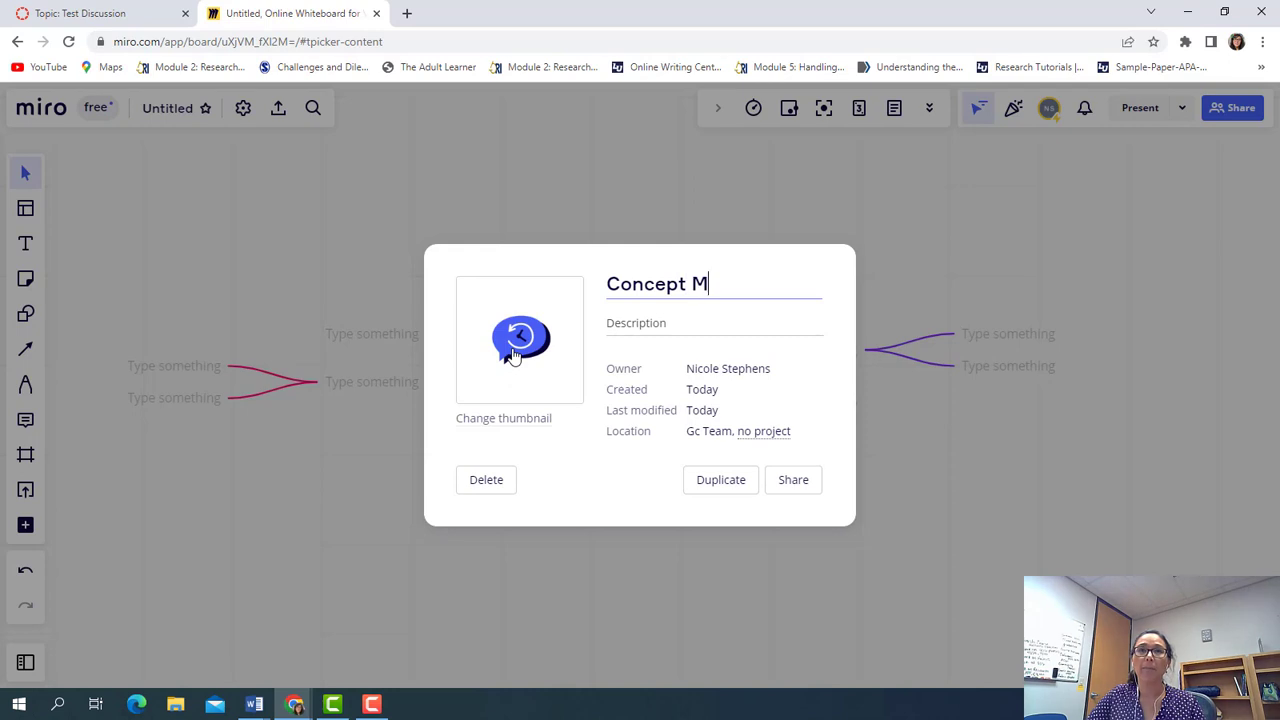
pyautogui.write('ap - N')
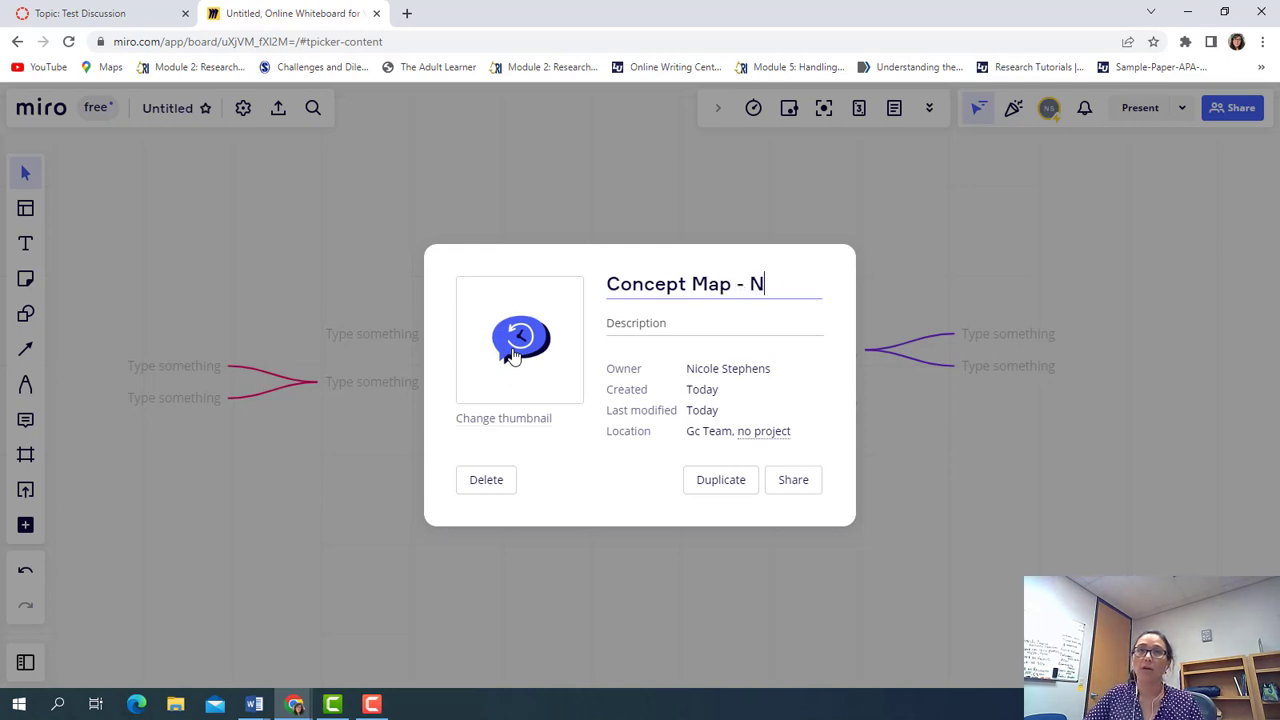
pyautogui.write('ussing')
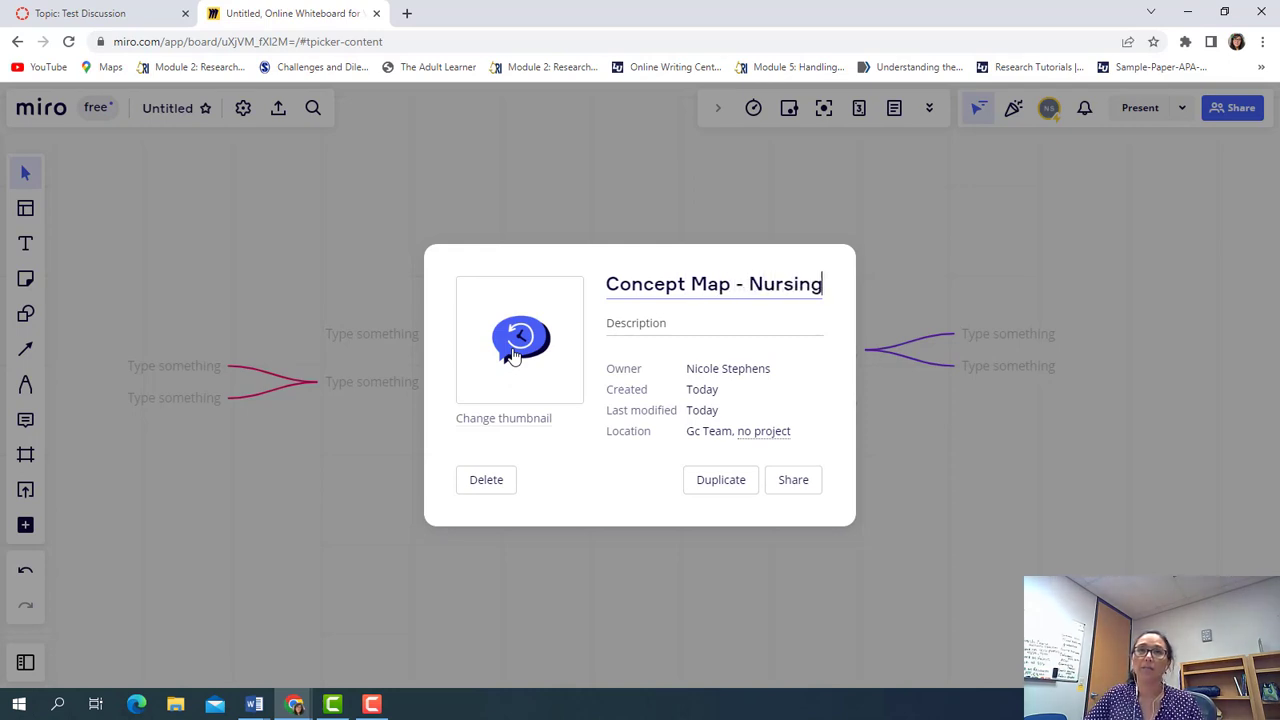
pyautogui.write(' Philosophers')
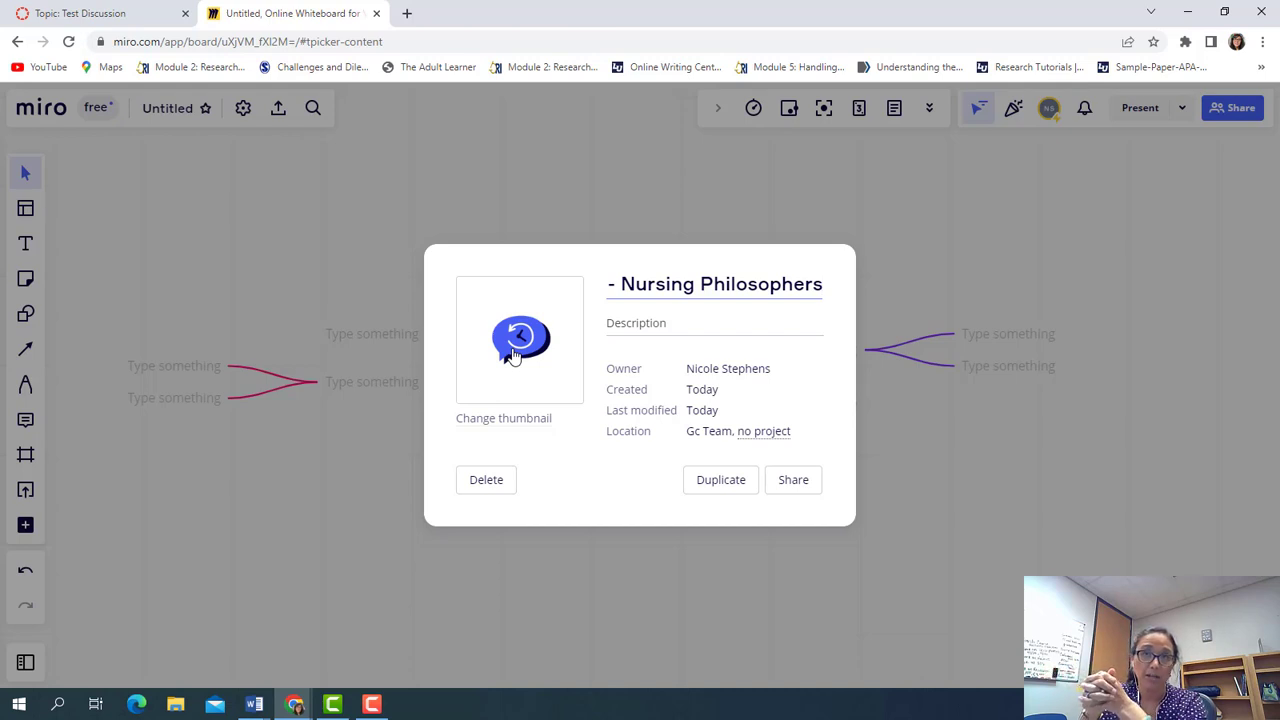
pyautogui.click(632, 338)
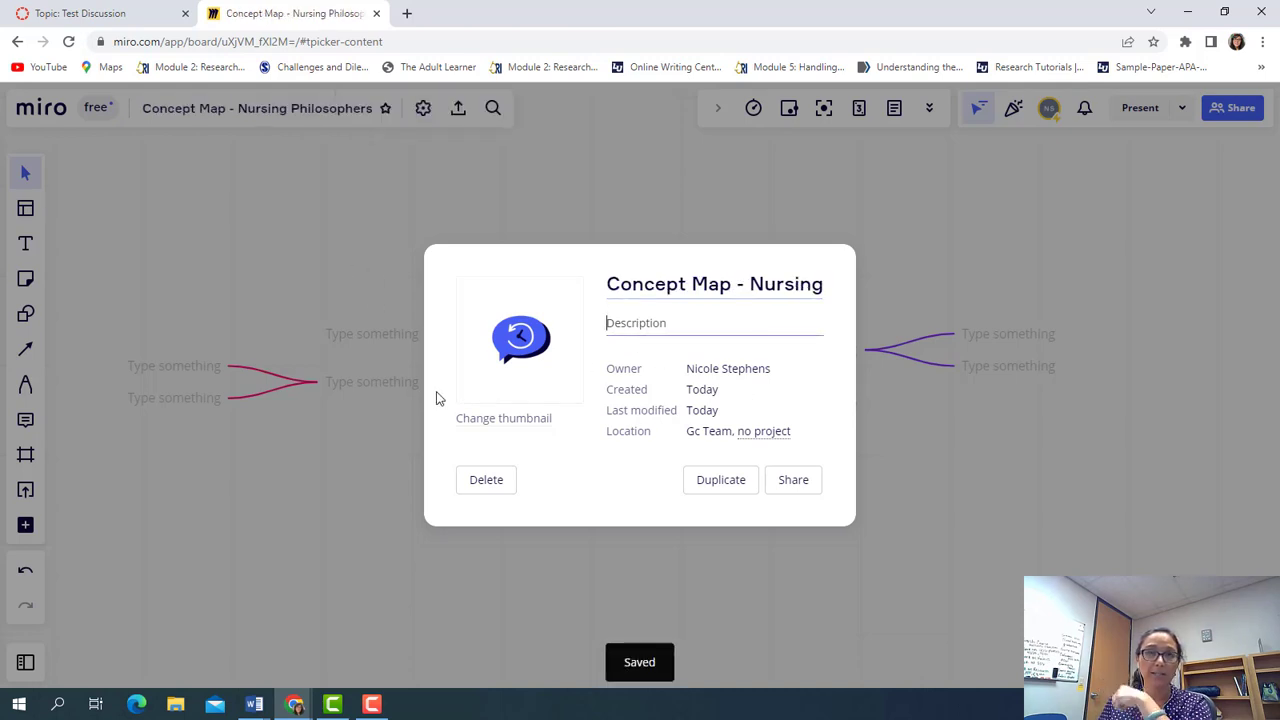
pyautogui.click(503, 418)
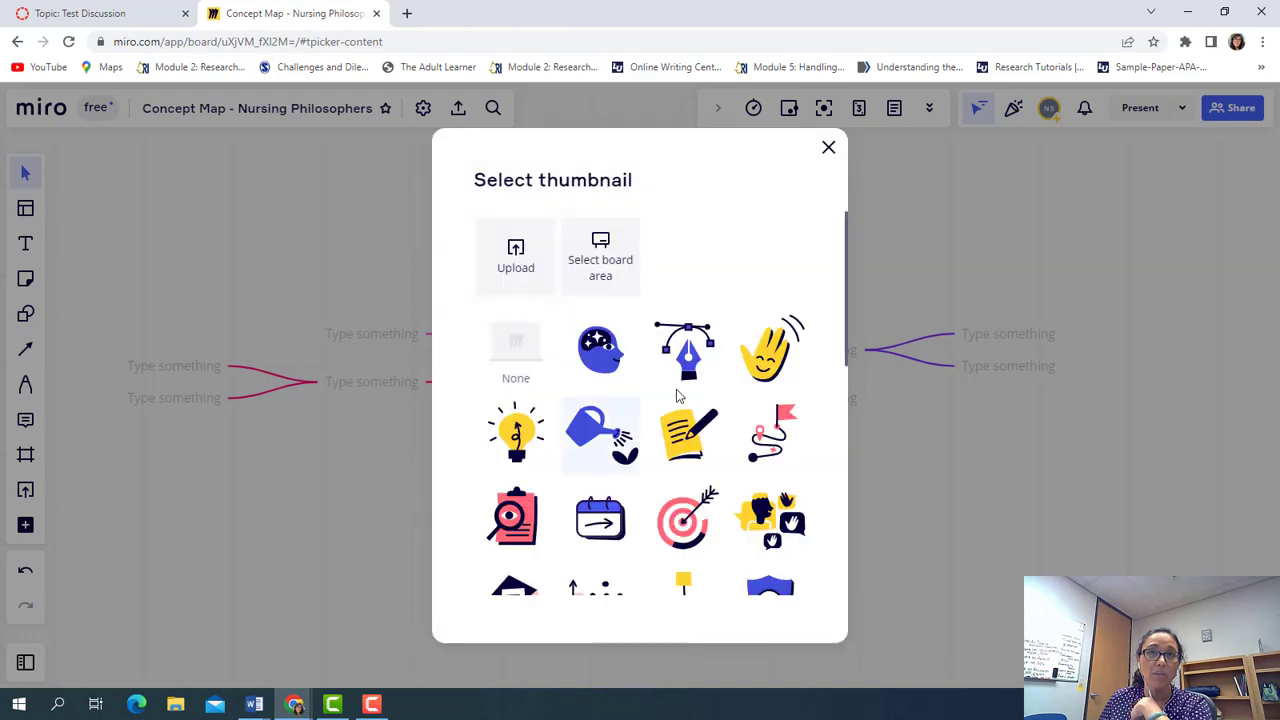
pyautogui.click(769, 351)
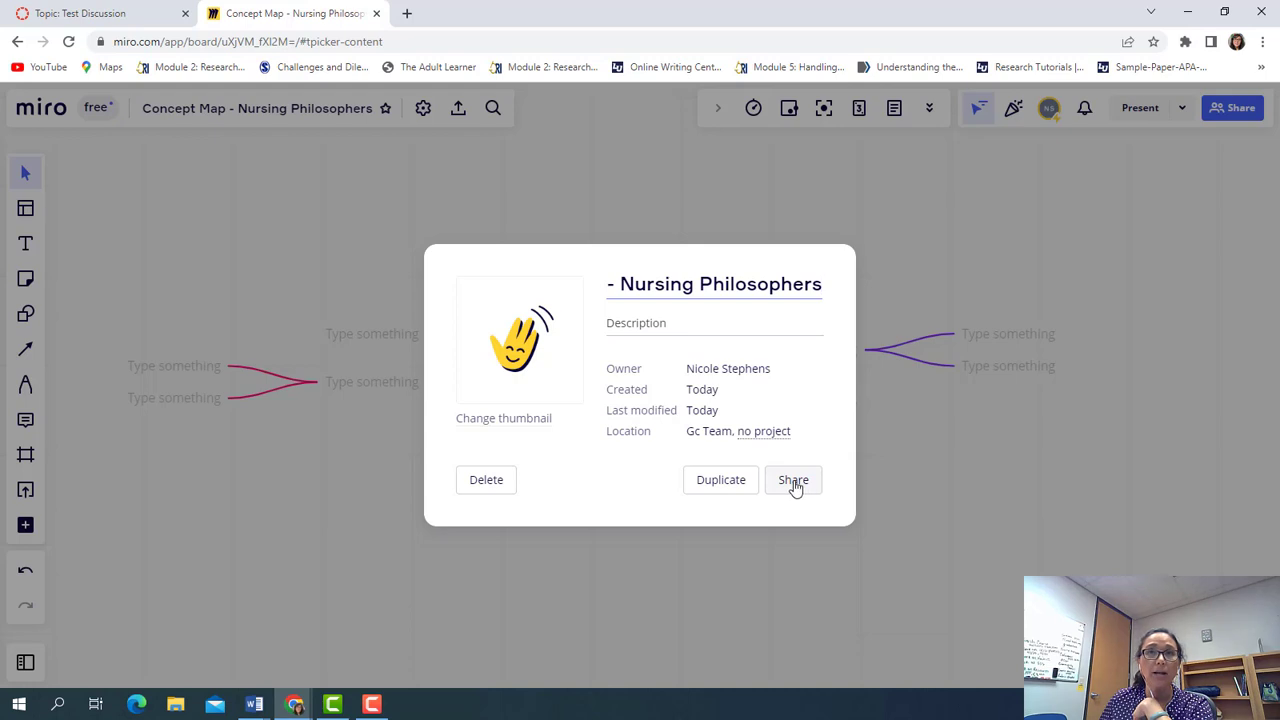
# Under Preferences > Grid, try Dot grid, then None, and return to Line grid
pyautogui.click(895, 458)
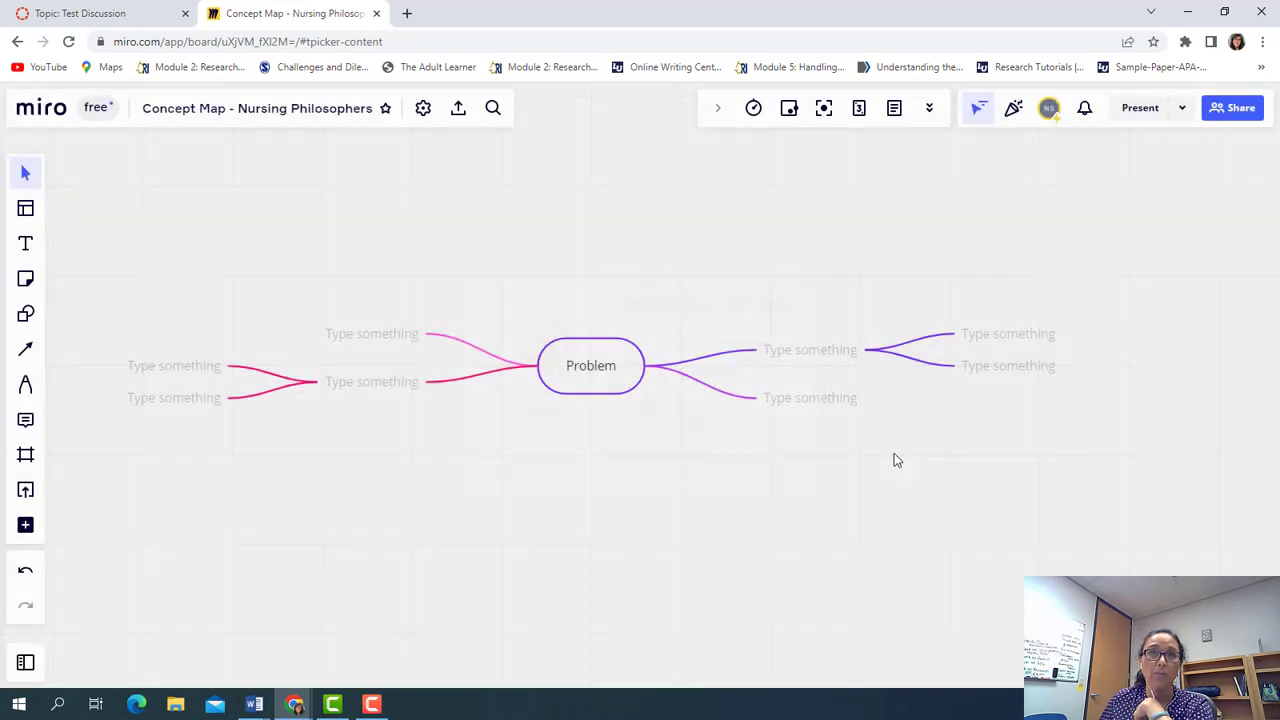
pyautogui.click(423, 112)
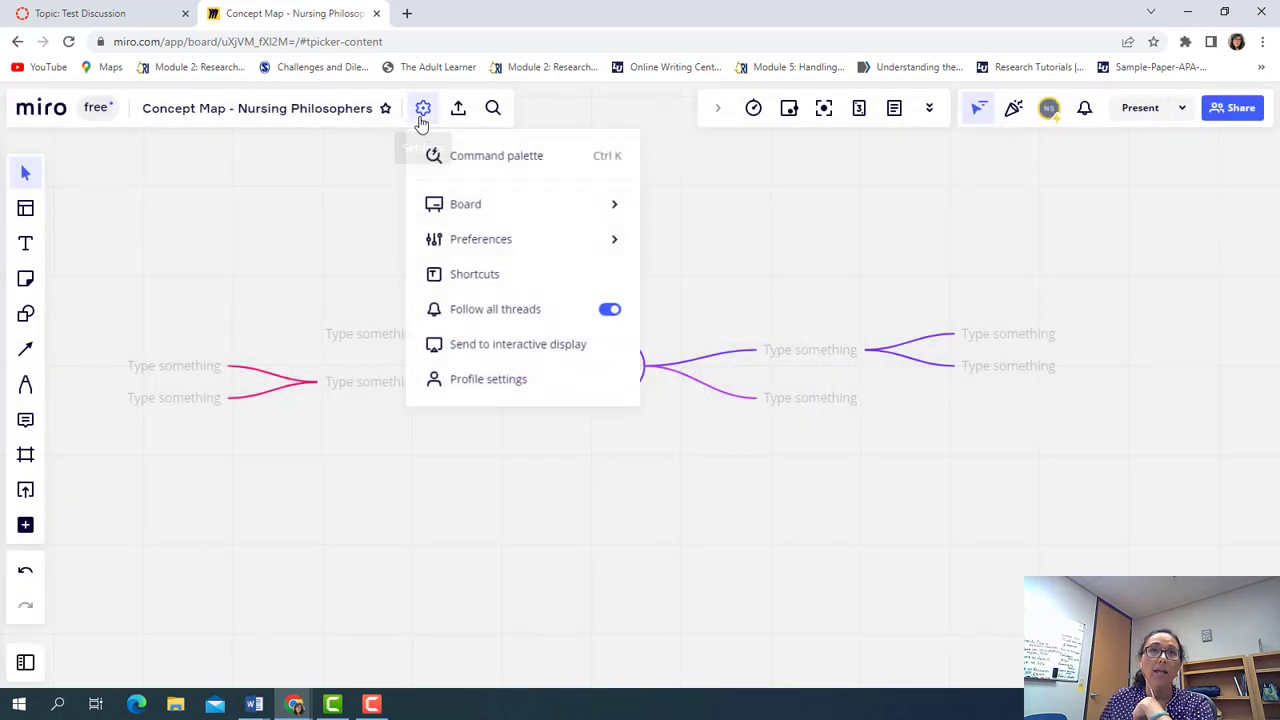
pyautogui.moveTo(451, 203)
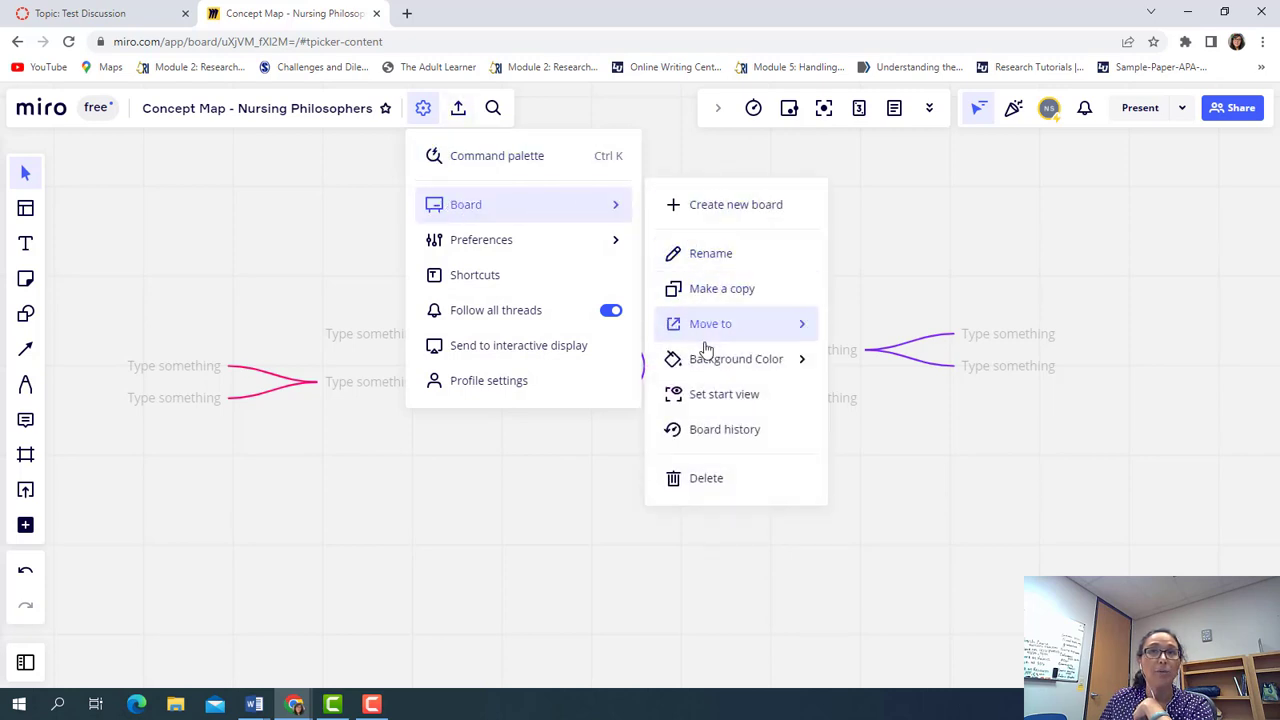
pyautogui.moveTo(731, 337)
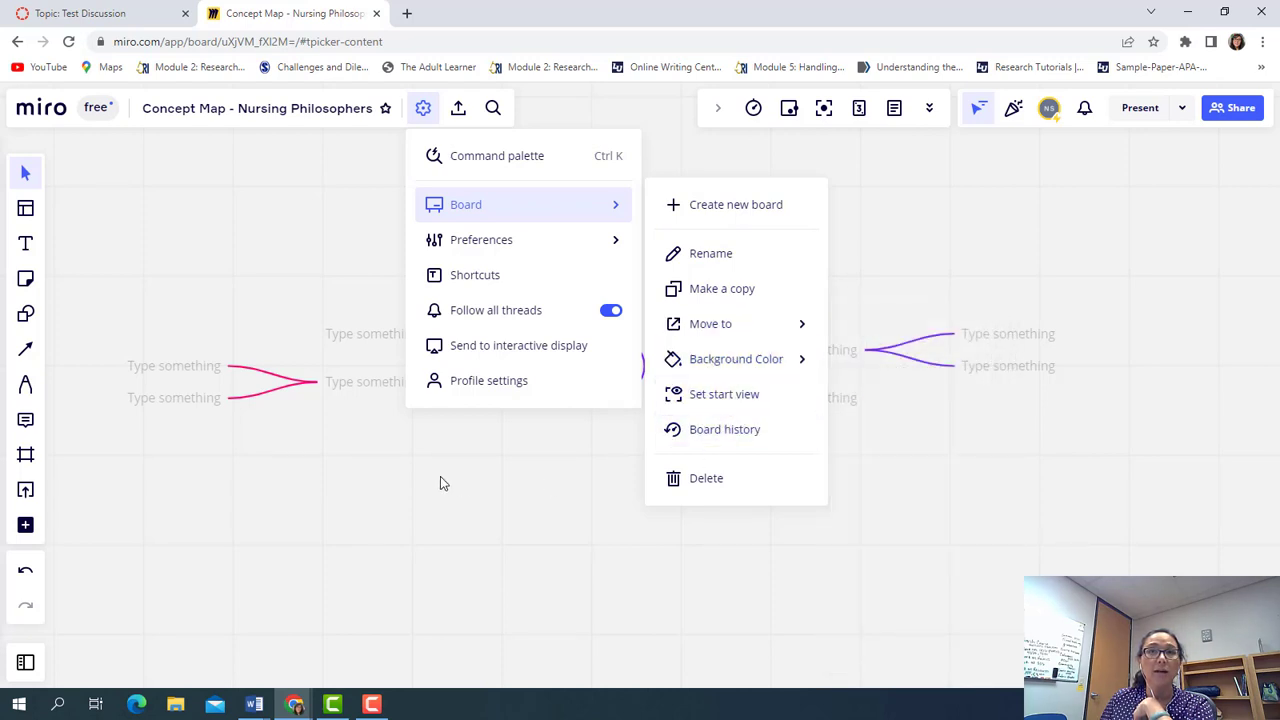
pyautogui.moveTo(465, 258)
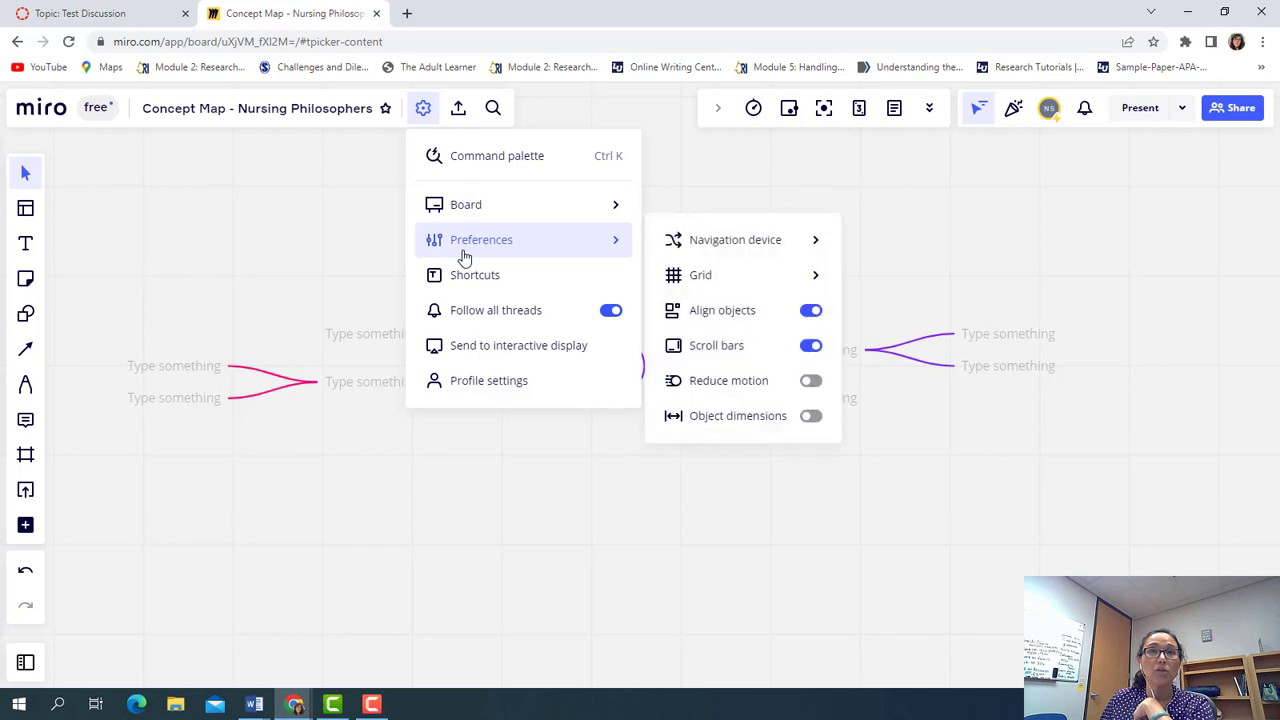
pyautogui.moveTo(724, 246)
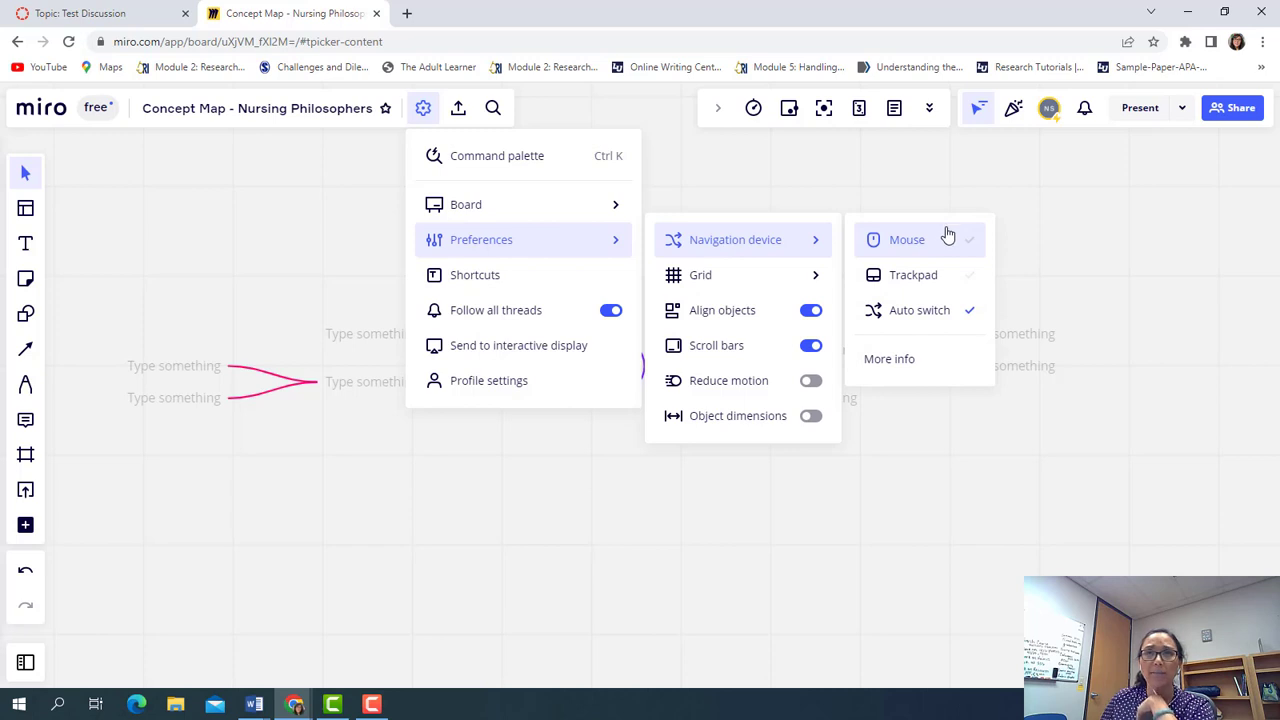
pyautogui.moveTo(775, 279)
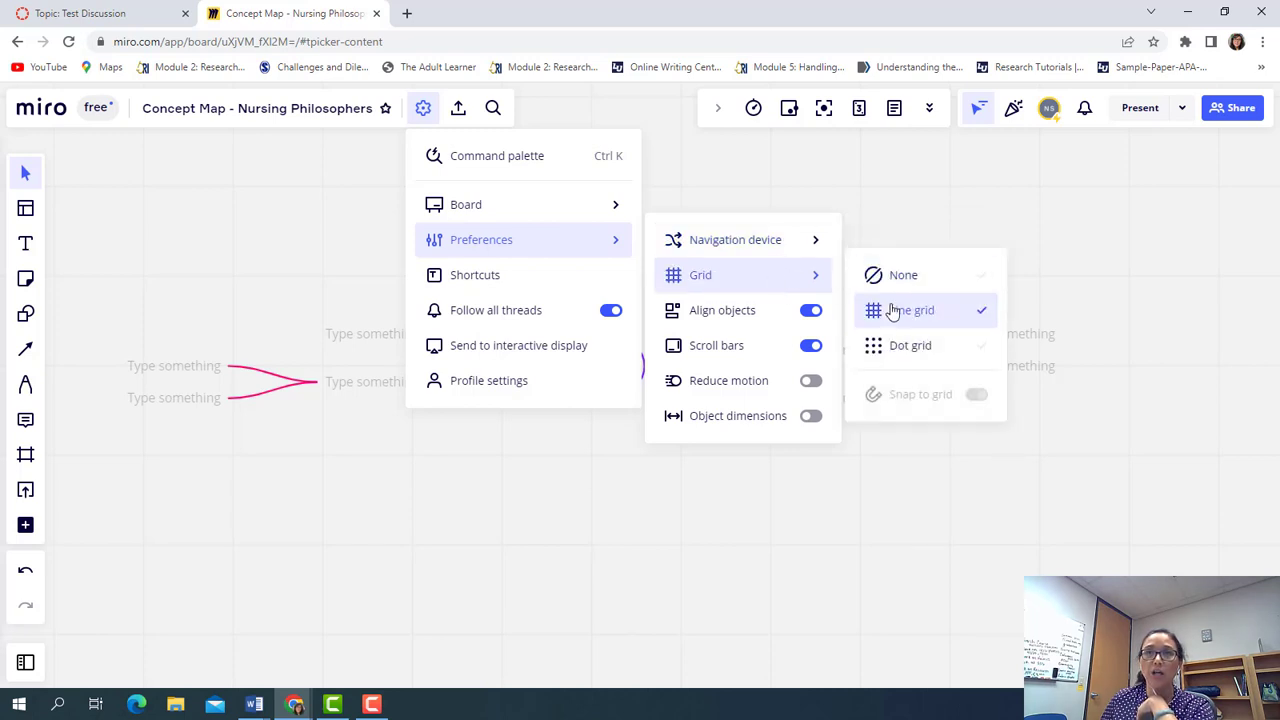
pyautogui.click(893, 348)
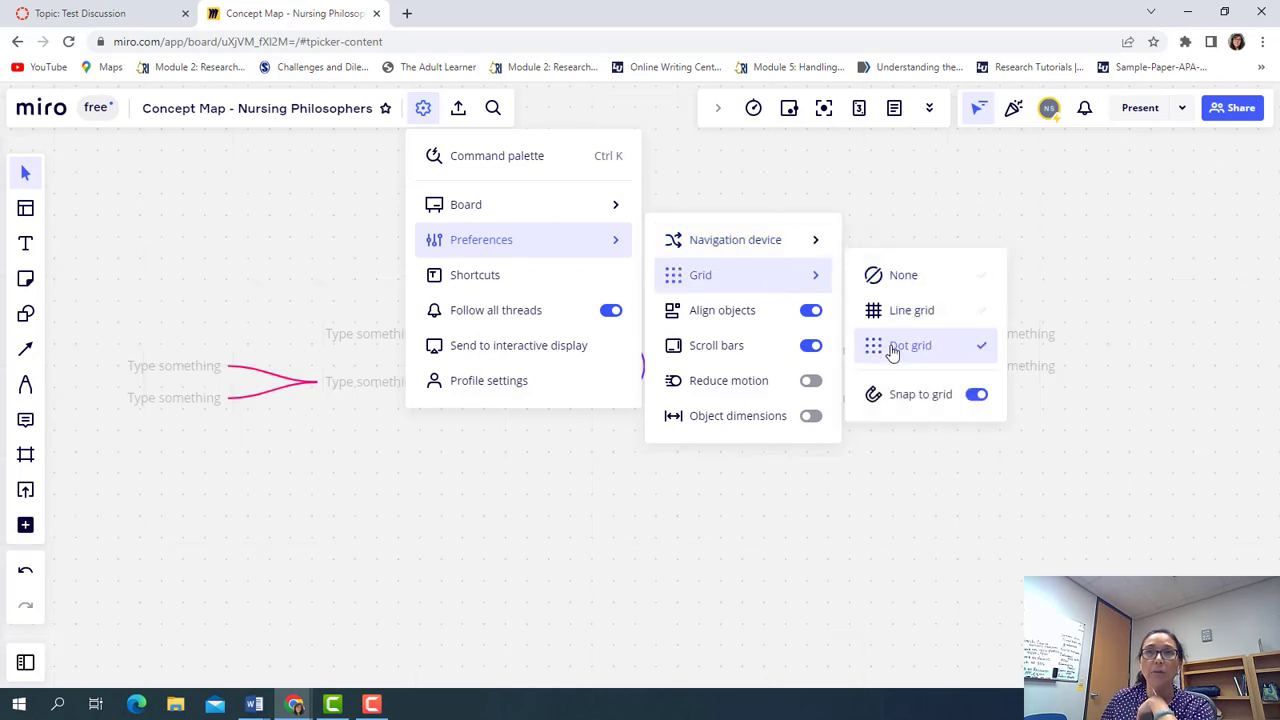
pyautogui.click(892, 314)
pyautogui.click(880, 276)
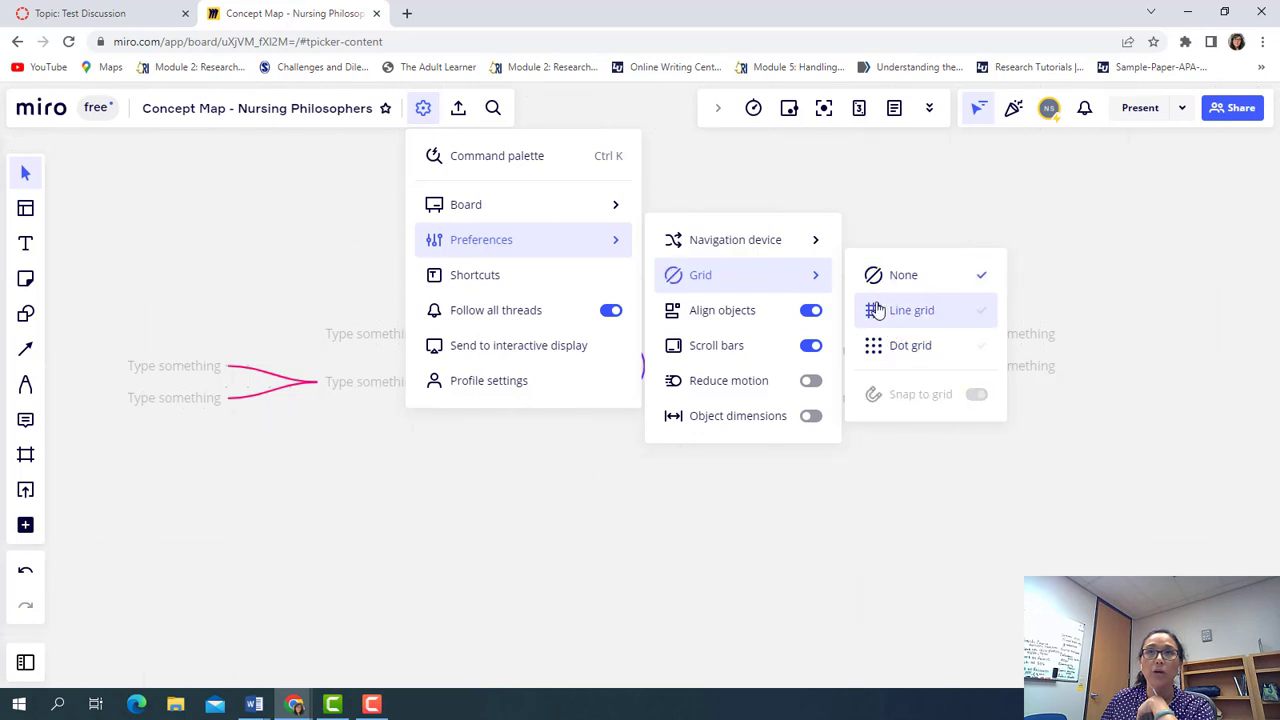
pyautogui.click(876, 312)
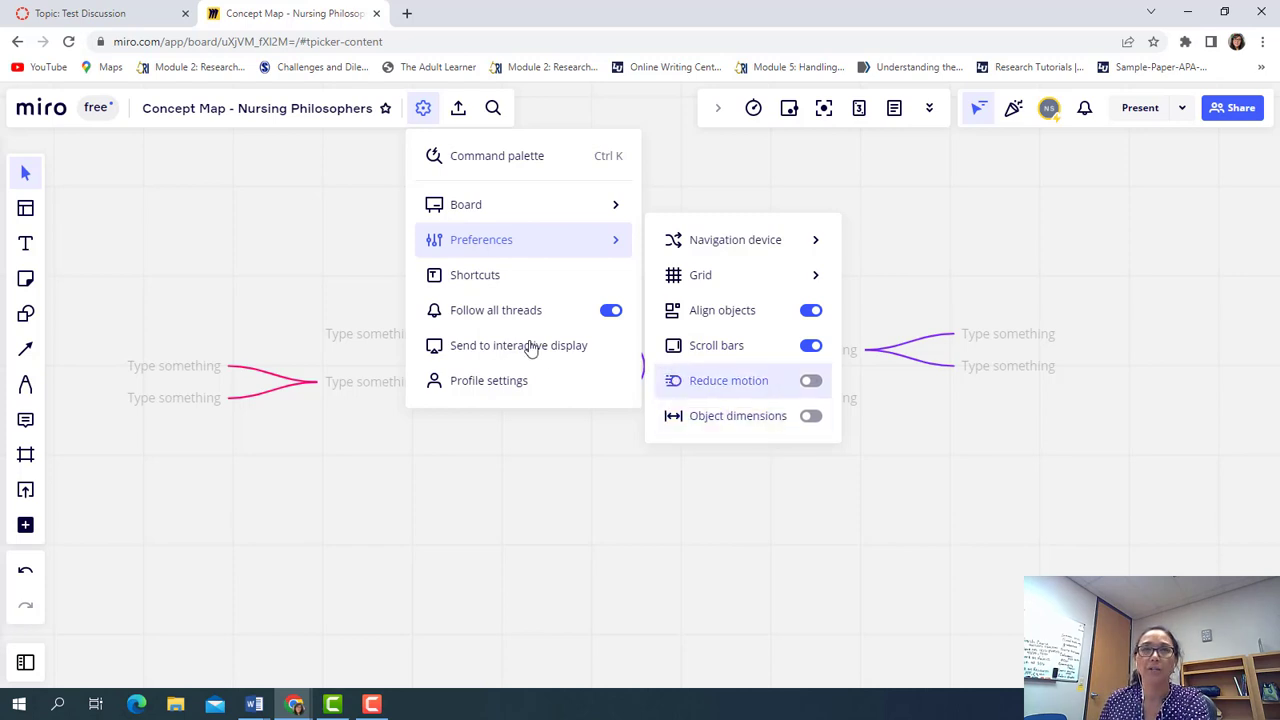
# Scroll through the Shortcuts reference of tool keys, then close it
pyautogui.click(515, 289)
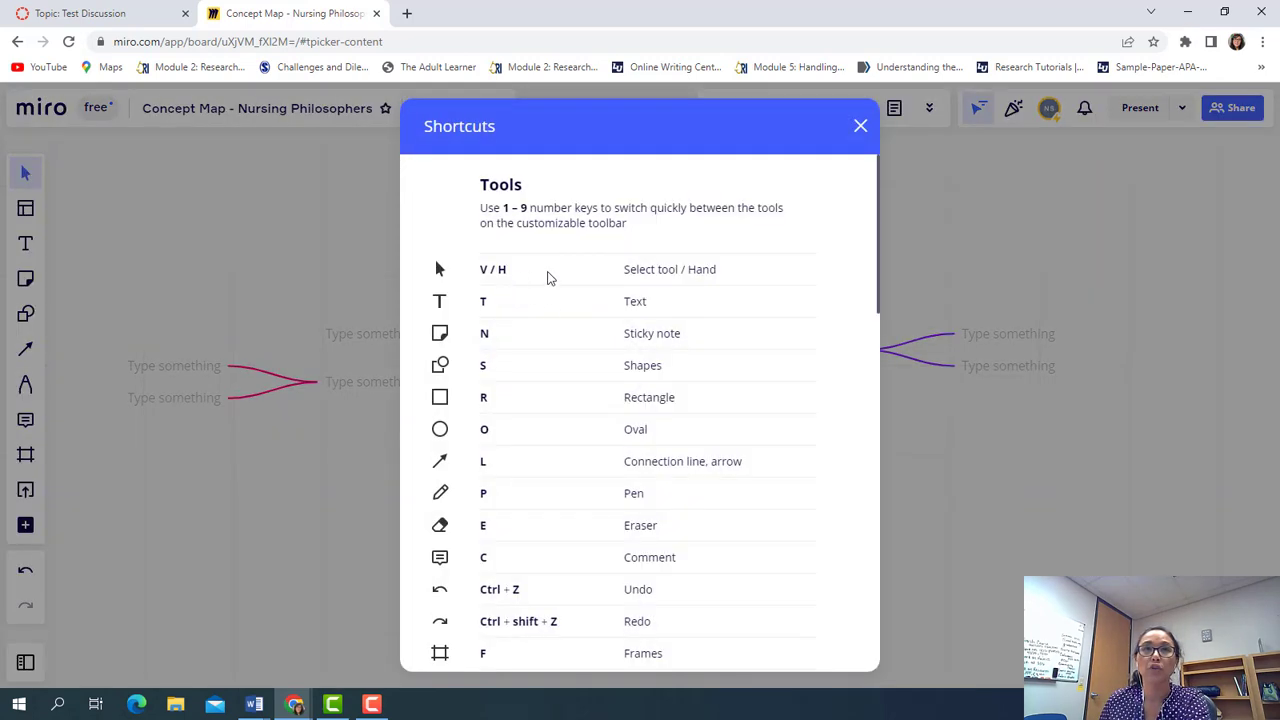
pyautogui.scroll(-3, 560, 525)
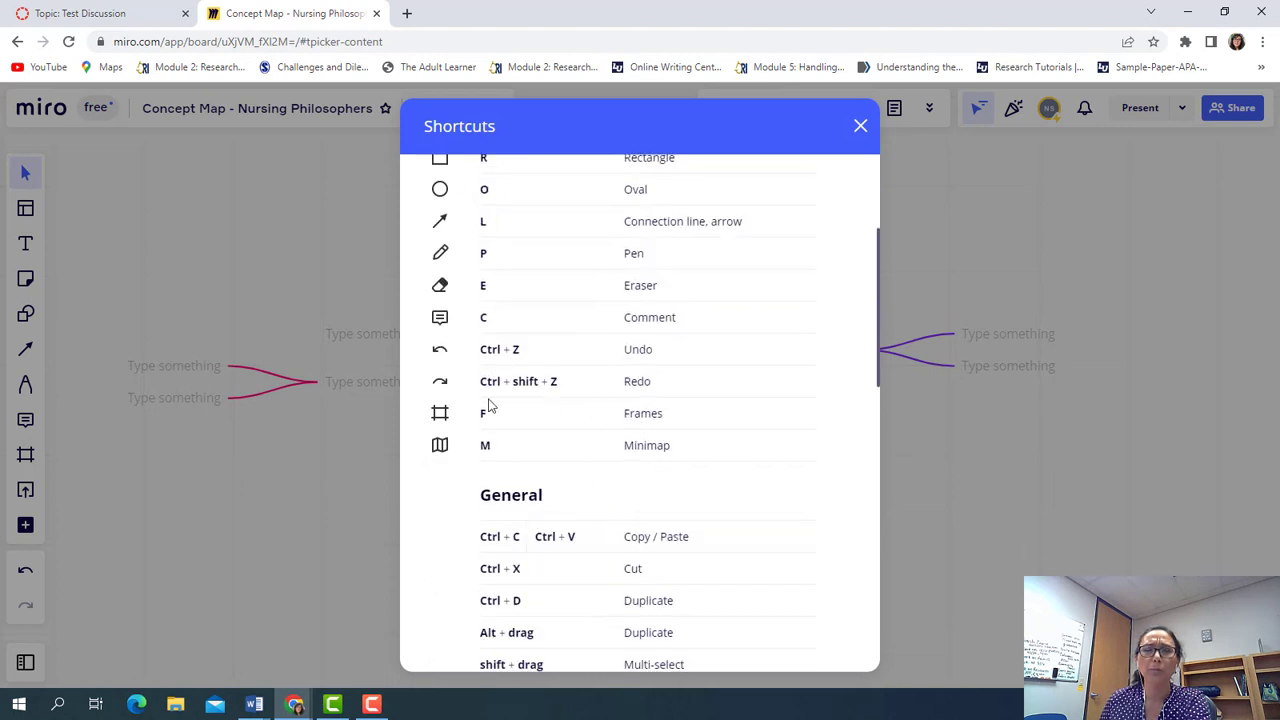
pyautogui.scroll(3, 517, 397)
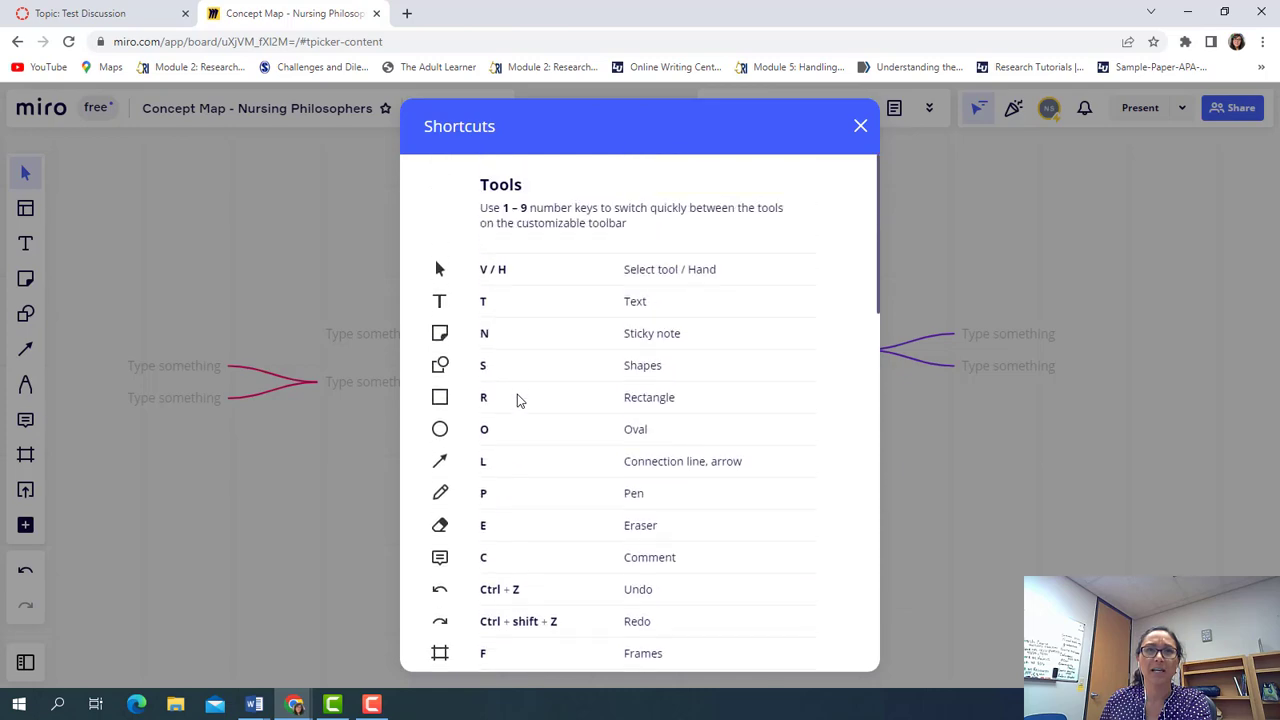
pyautogui.click(858, 127)
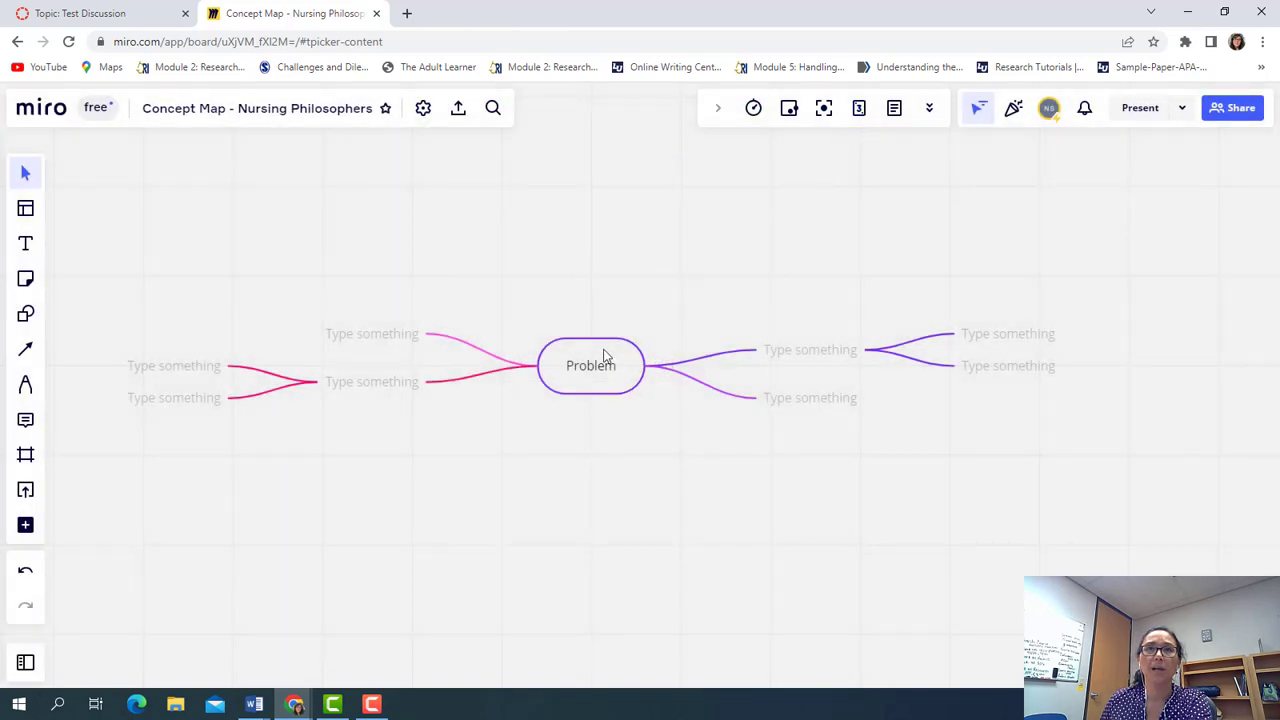
pyautogui.click(424, 110)
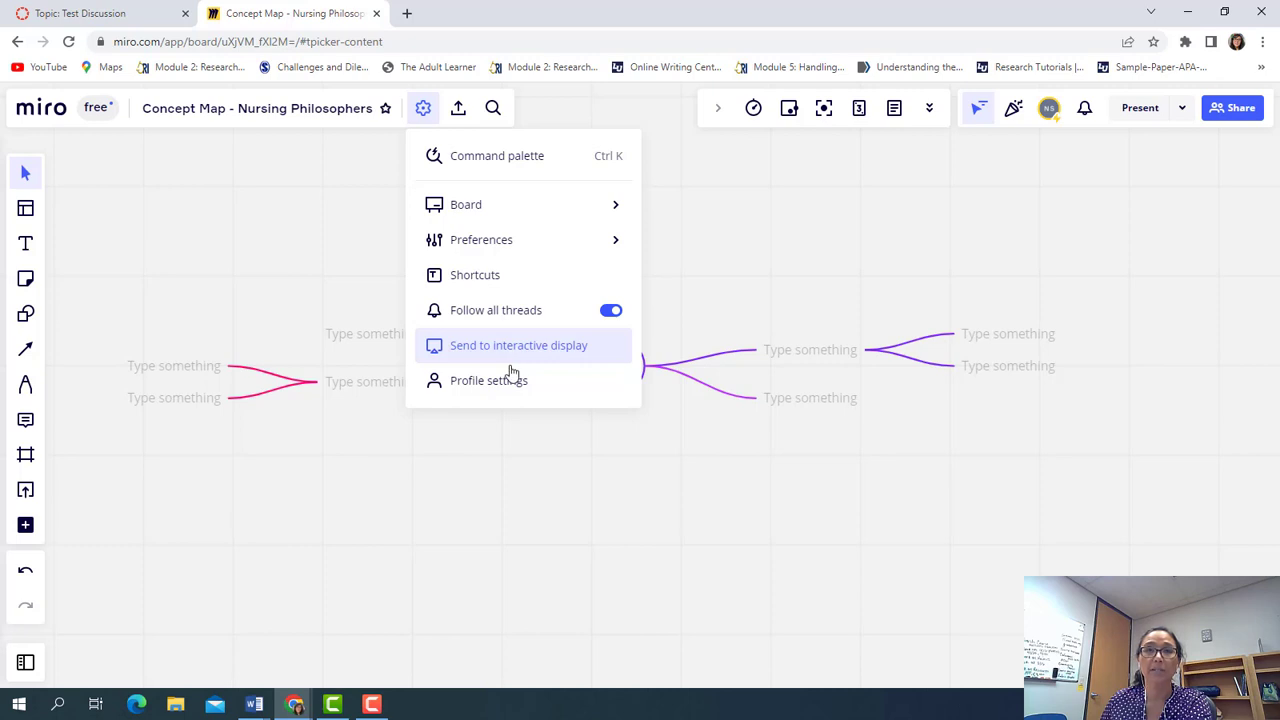
pyautogui.click(525, 516)
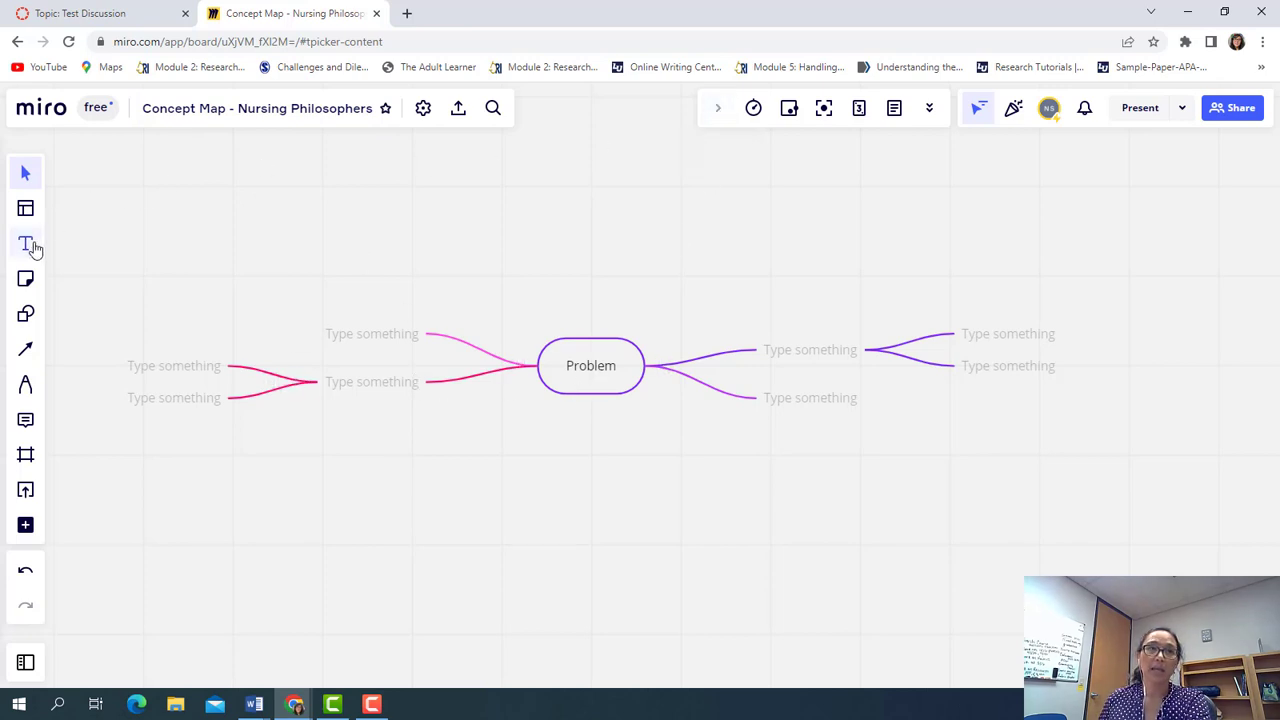
pyautogui.click(598, 372)
# Replace 'Problem' with 'Conceptual Models and Grand Theories' and add a new right branch with Tab
pyautogui.click(609, 364)
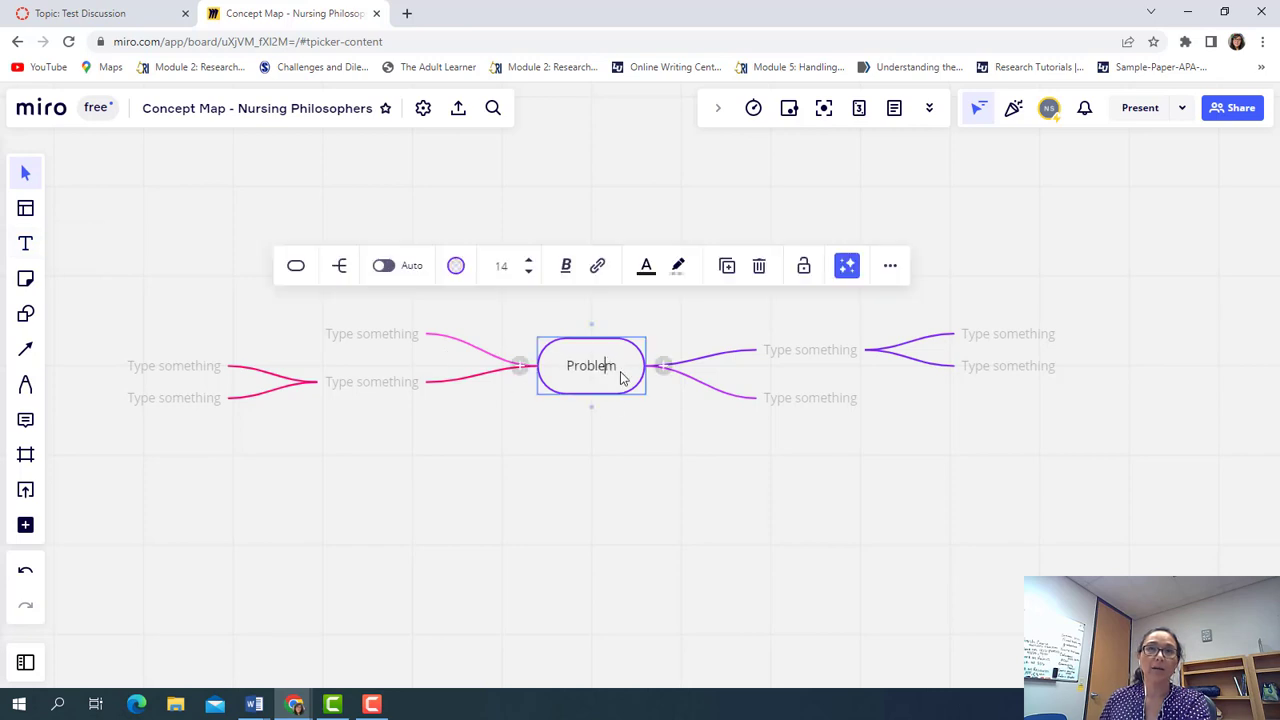
pyautogui.press('BackSpace')
pyautogui.press('BackSpace')
pyautogui.press('BackSpace')
pyautogui.press('BackSpace')
pyautogui.press('BackSpace')
pyautogui.press('BackSpace')
pyautogui.press('BackSpace')
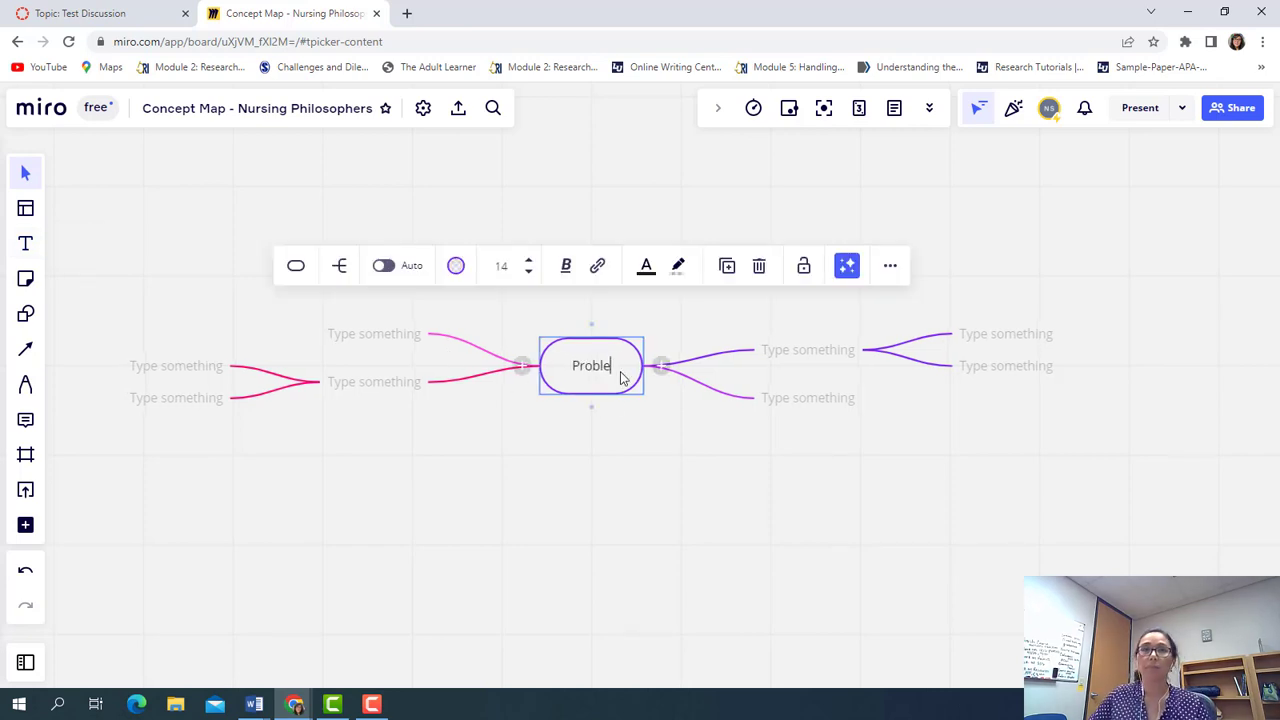
pyautogui.write('Co')
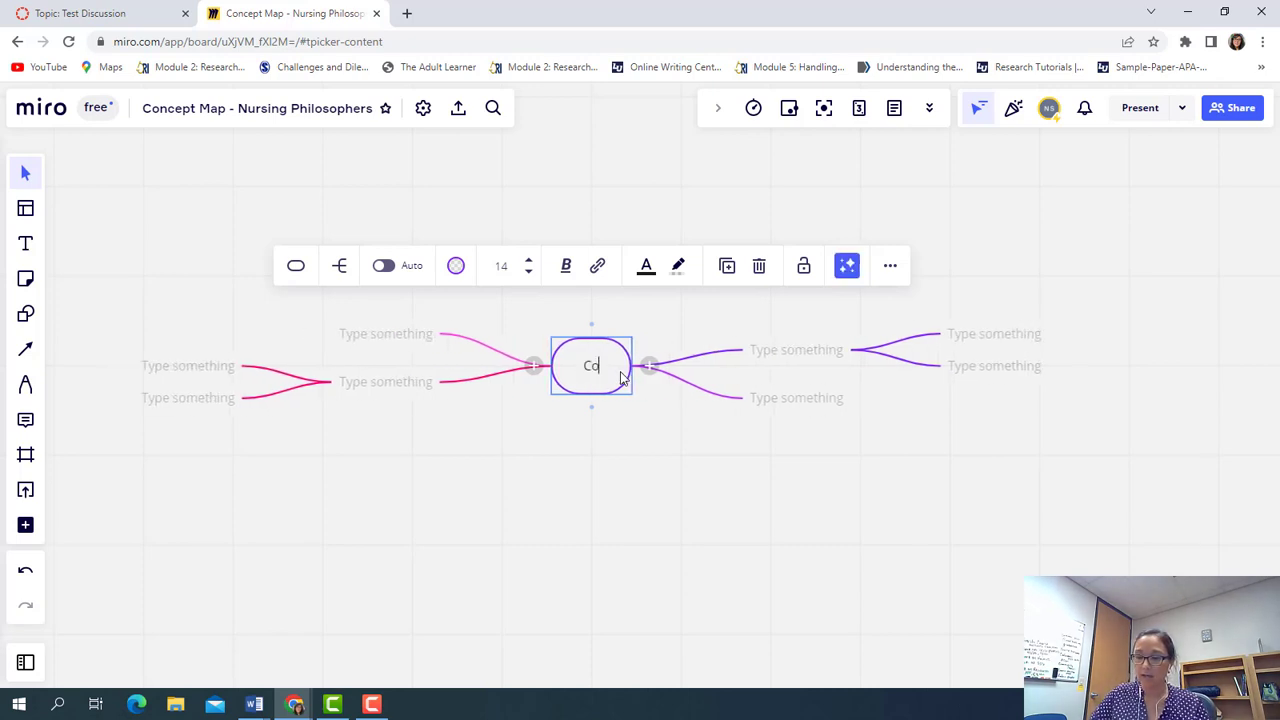
pyautogui.write('nceptual Models')
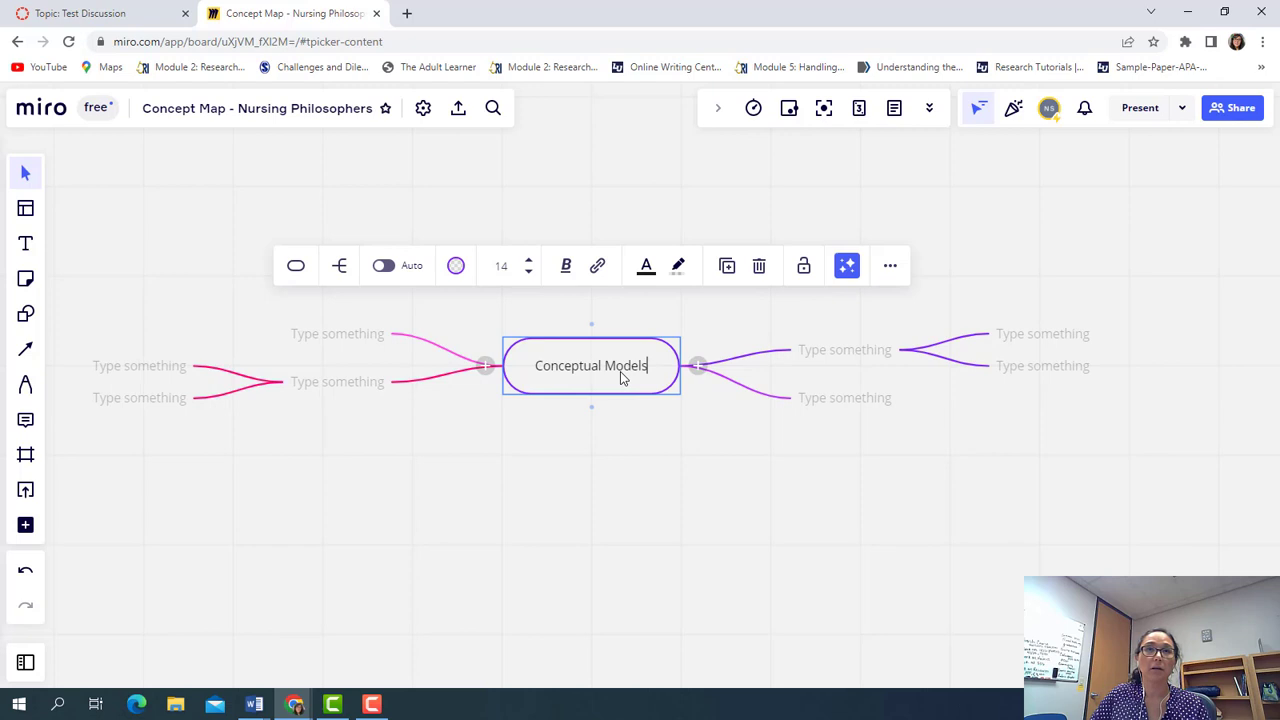
pyautogui.press('Tab')
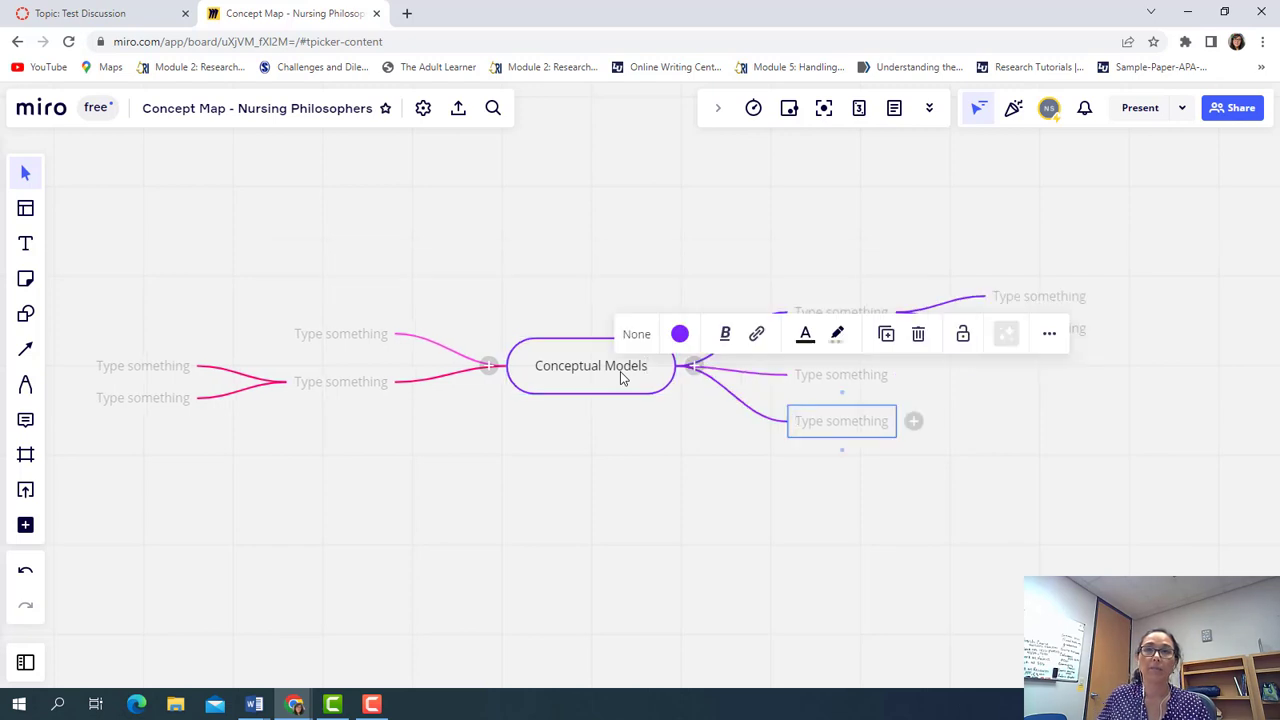
pyautogui.click(646, 382)
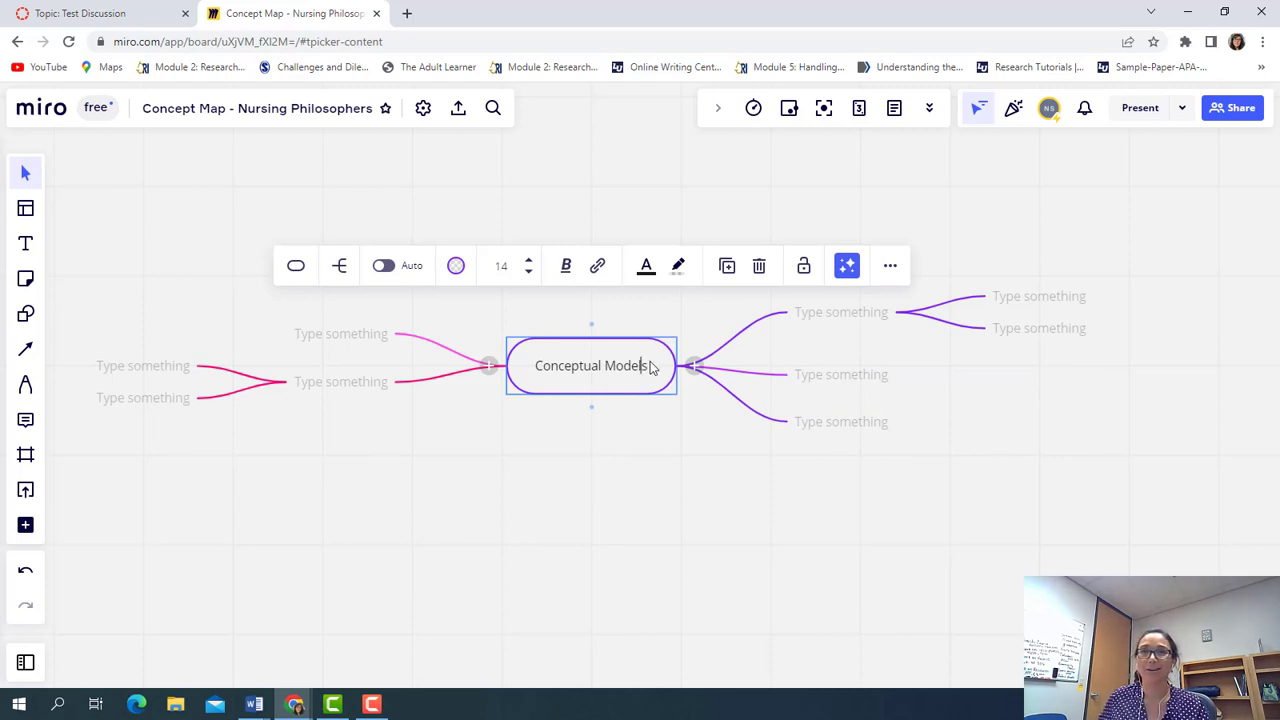
pyautogui.write('and Gr')
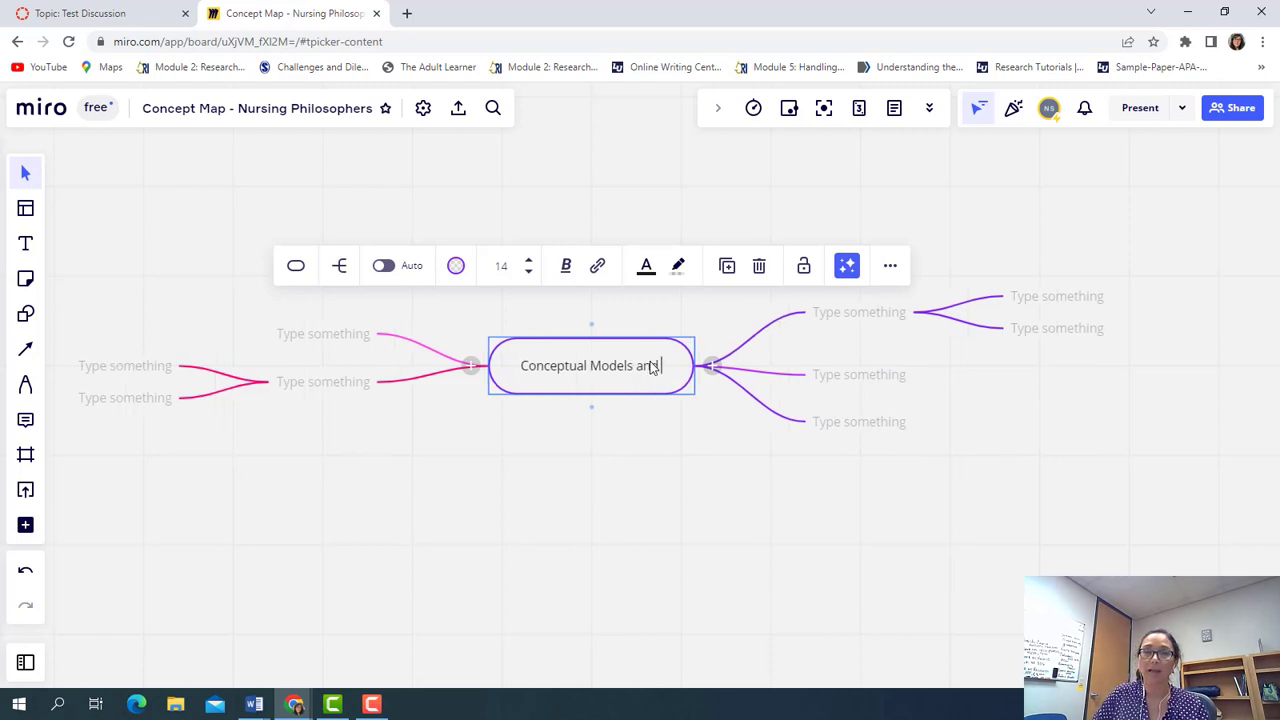
pyautogui.write('and Theories')
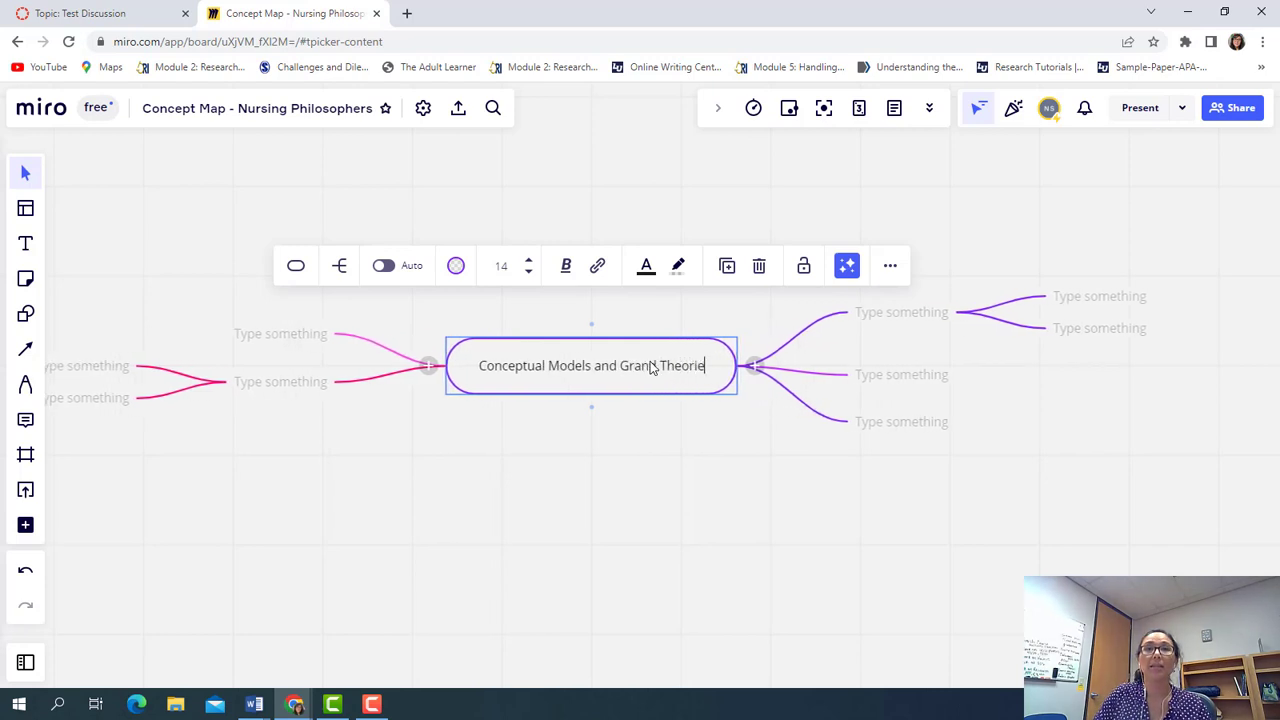
pyautogui.click(741, 483)
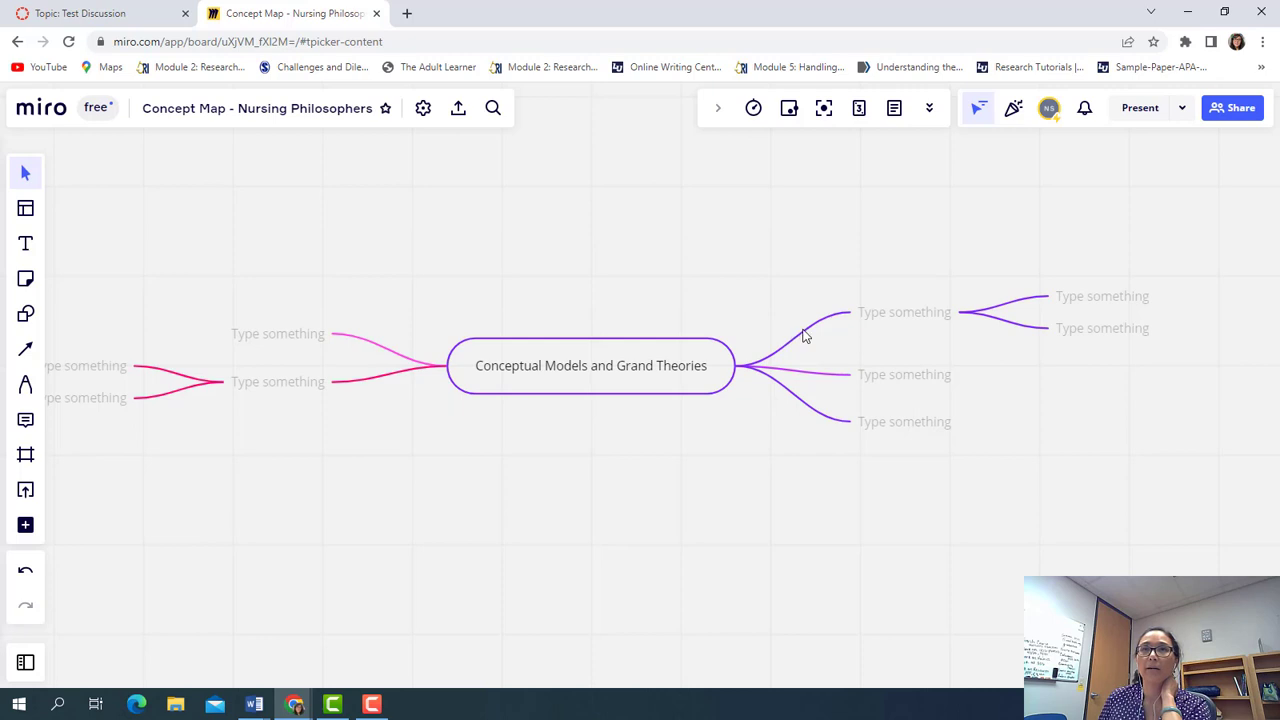
# Drag the top-right branch up and the bottom-right branch down, keeping the middle level
pyautogui.click(918, 316)
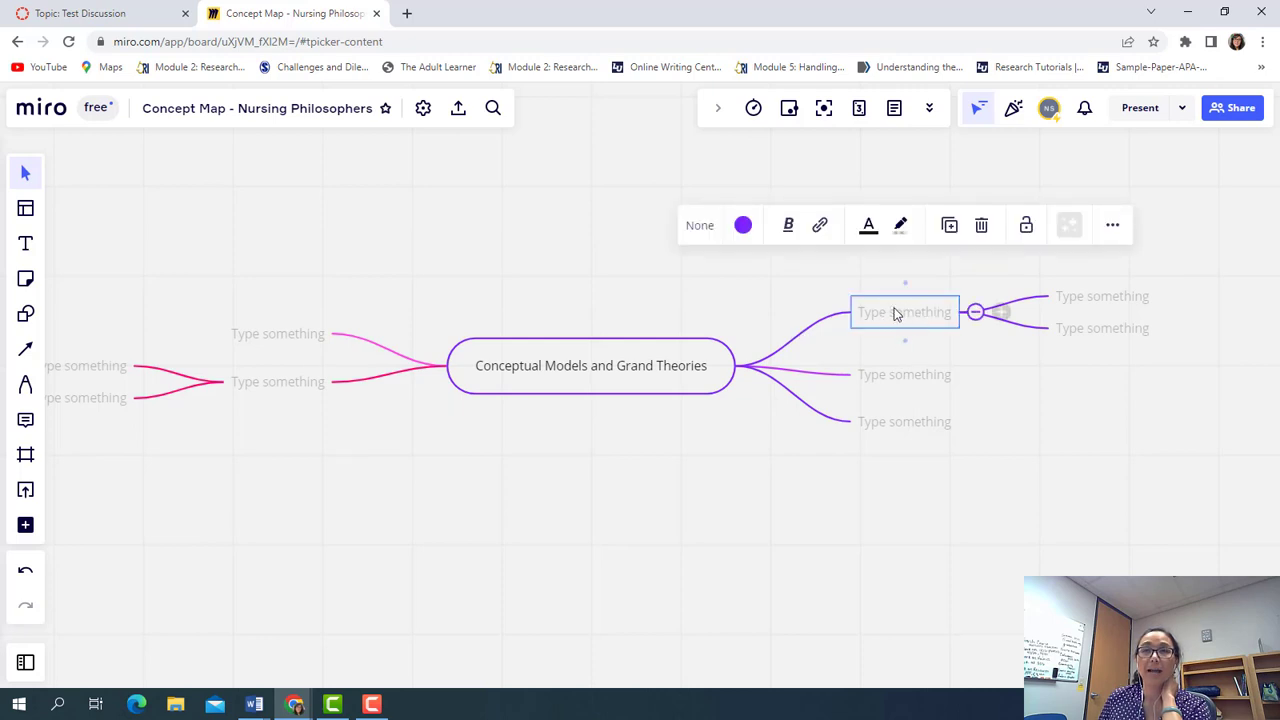
pyautogui.moveTo(897, 314); pyautogui.dragTo(882, 177)
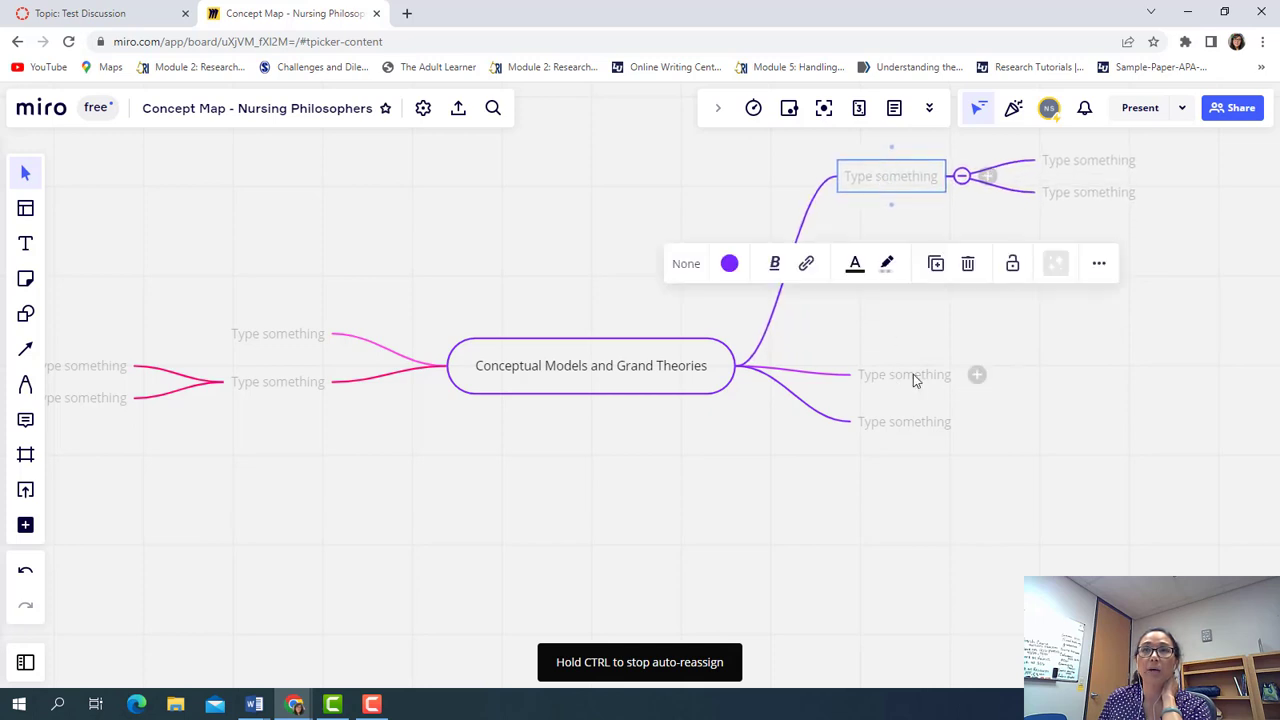
pyautogui.moveTo(918, 373); pyautogui.dragTo(922, 352)
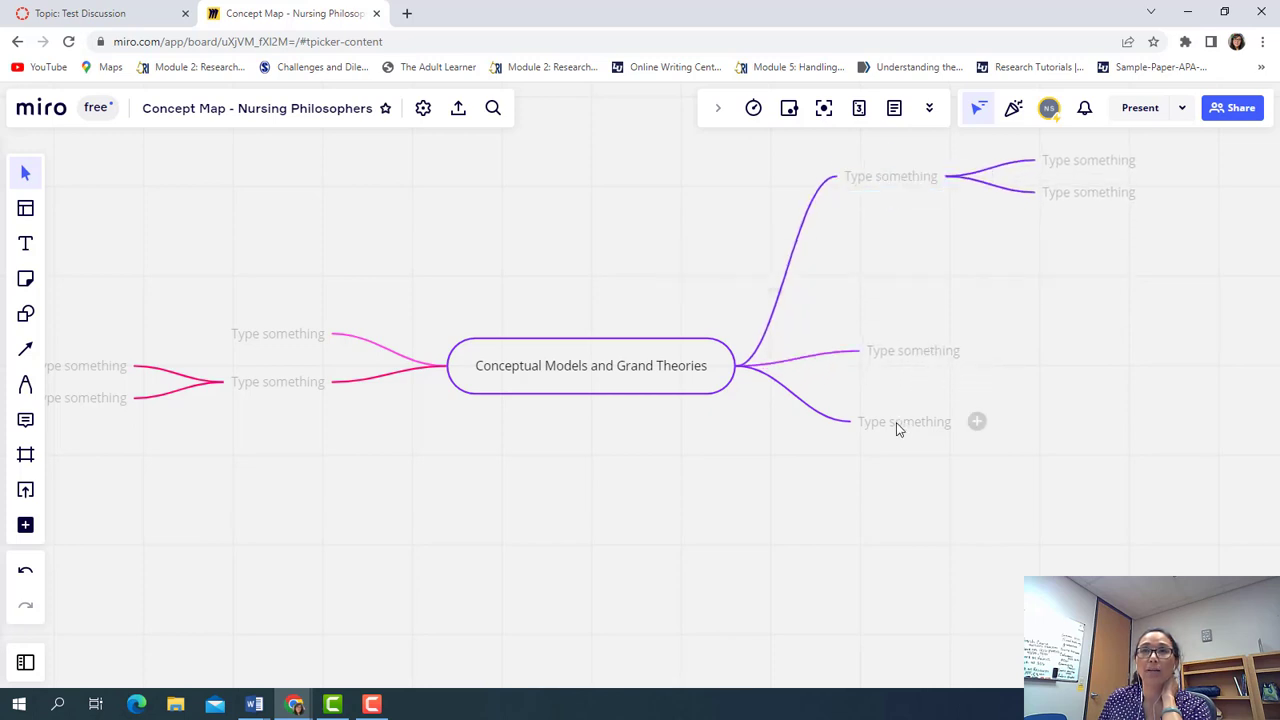
pyautogui.moveTo(897, 428); pyautogui.dragTo(883, 593)
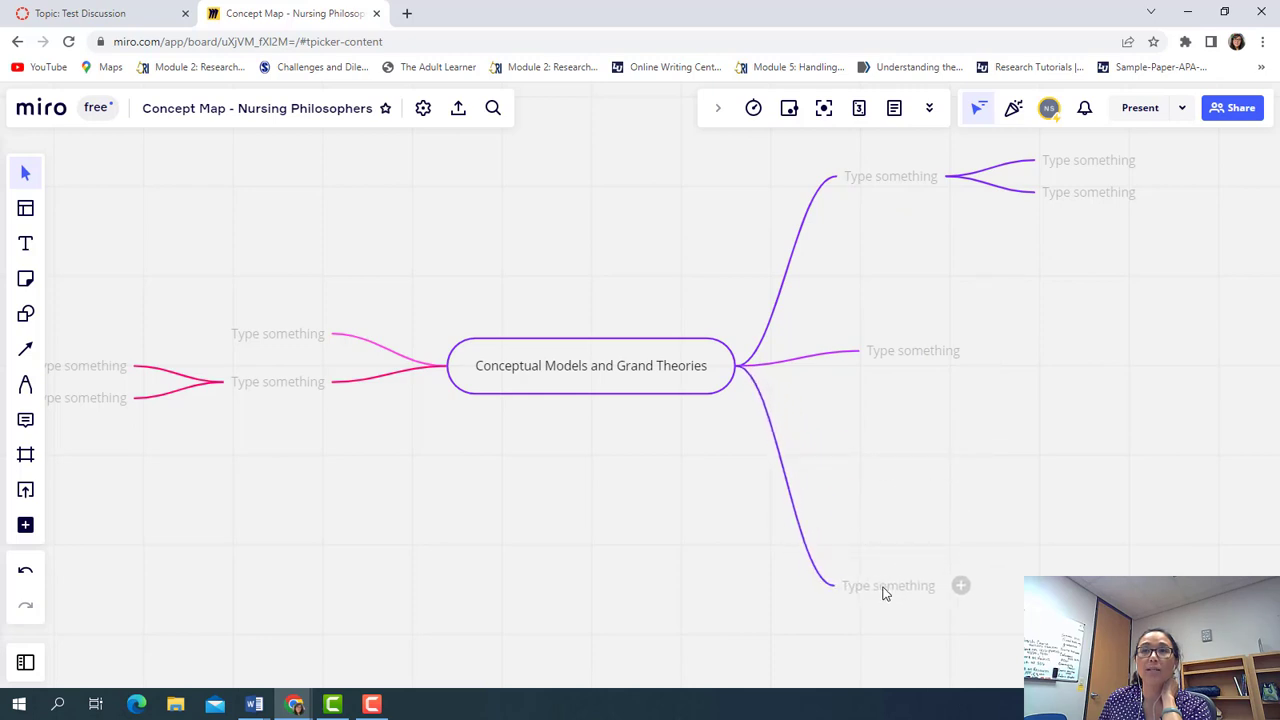
pyautogui.moveTo(906, 351); pyautogui.dragTo(903, 374)
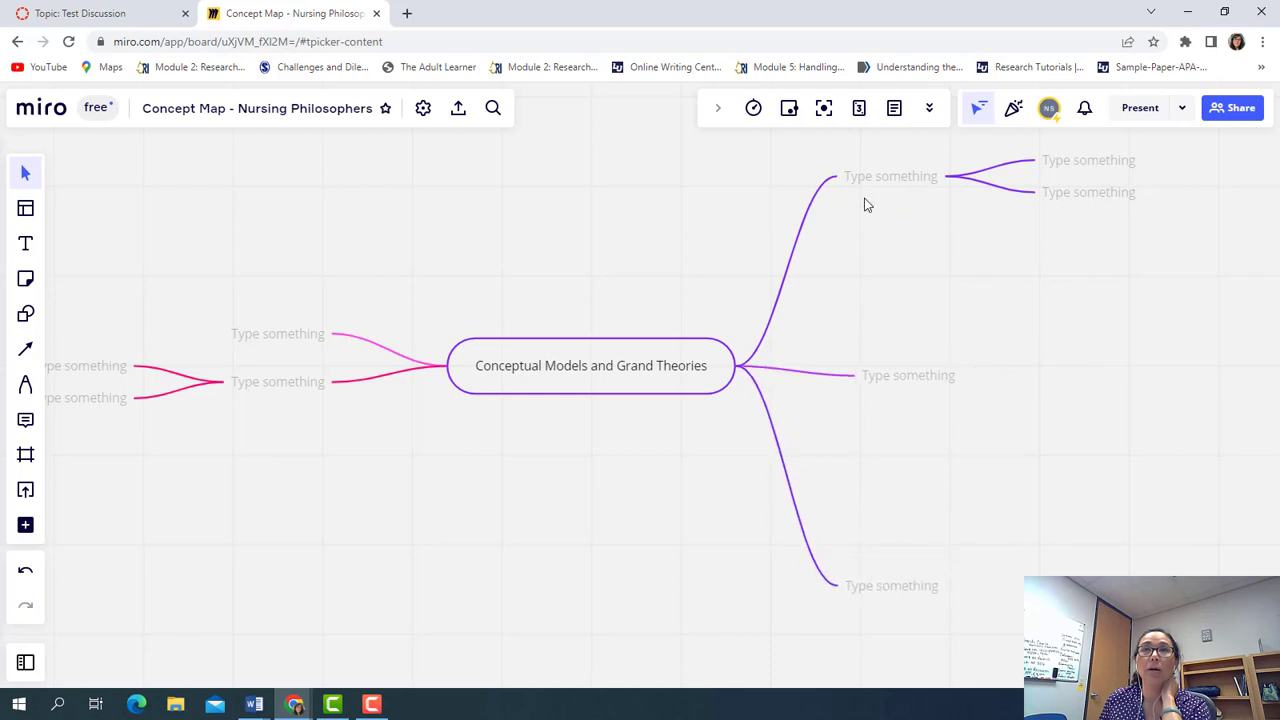
pyautogui.moveTo(874, 177); pyautogui.dragTo(836, 142)
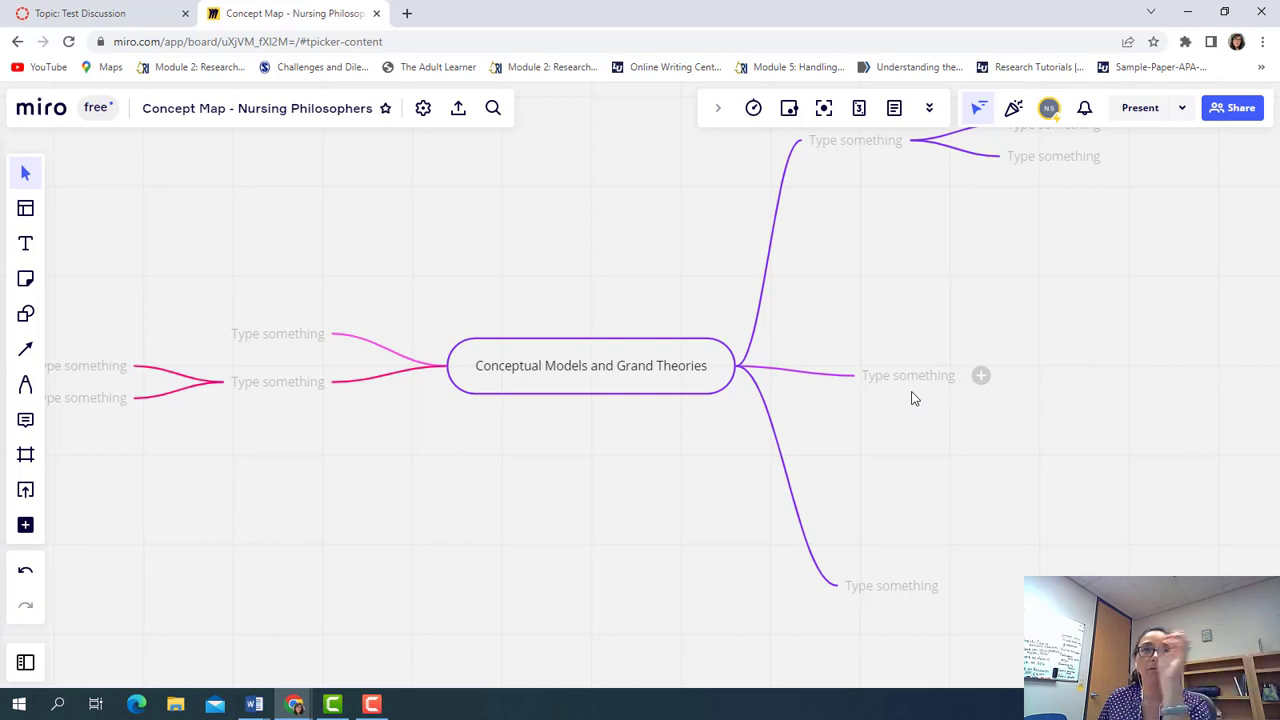
pyautogui.scroll(1, 912, 398)
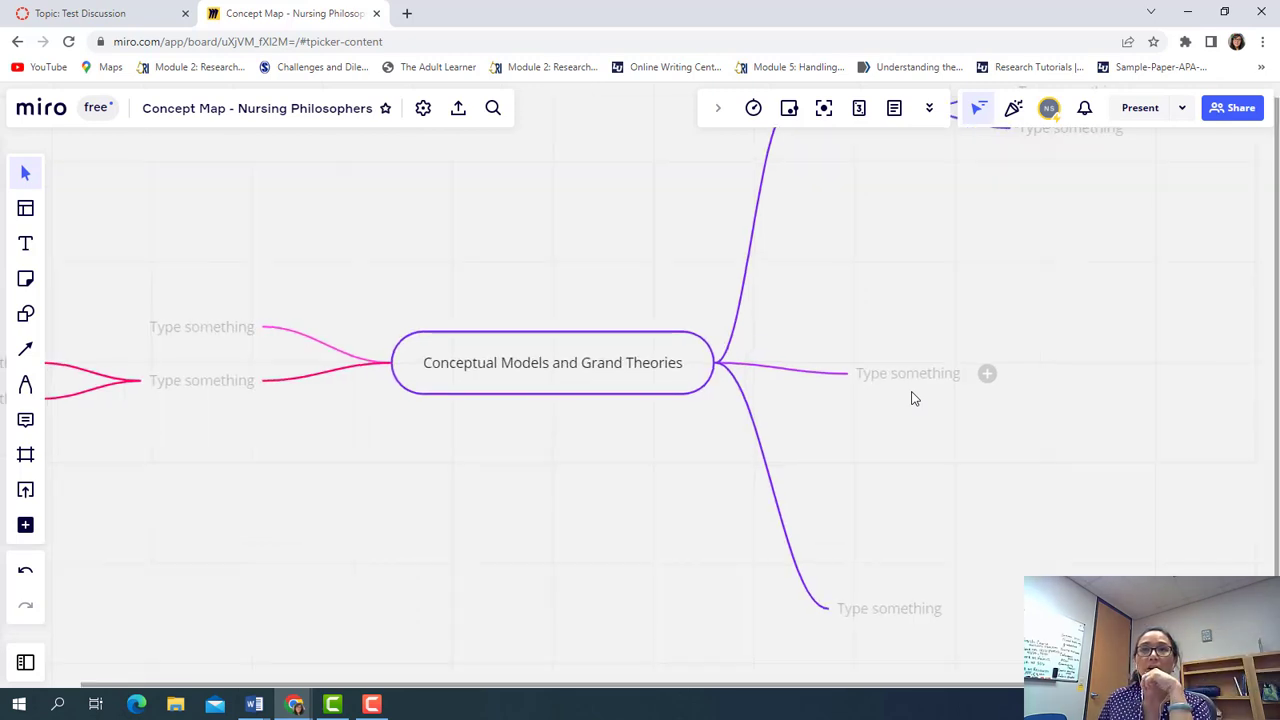
pyautogui.scroll(-2, 912, 398)
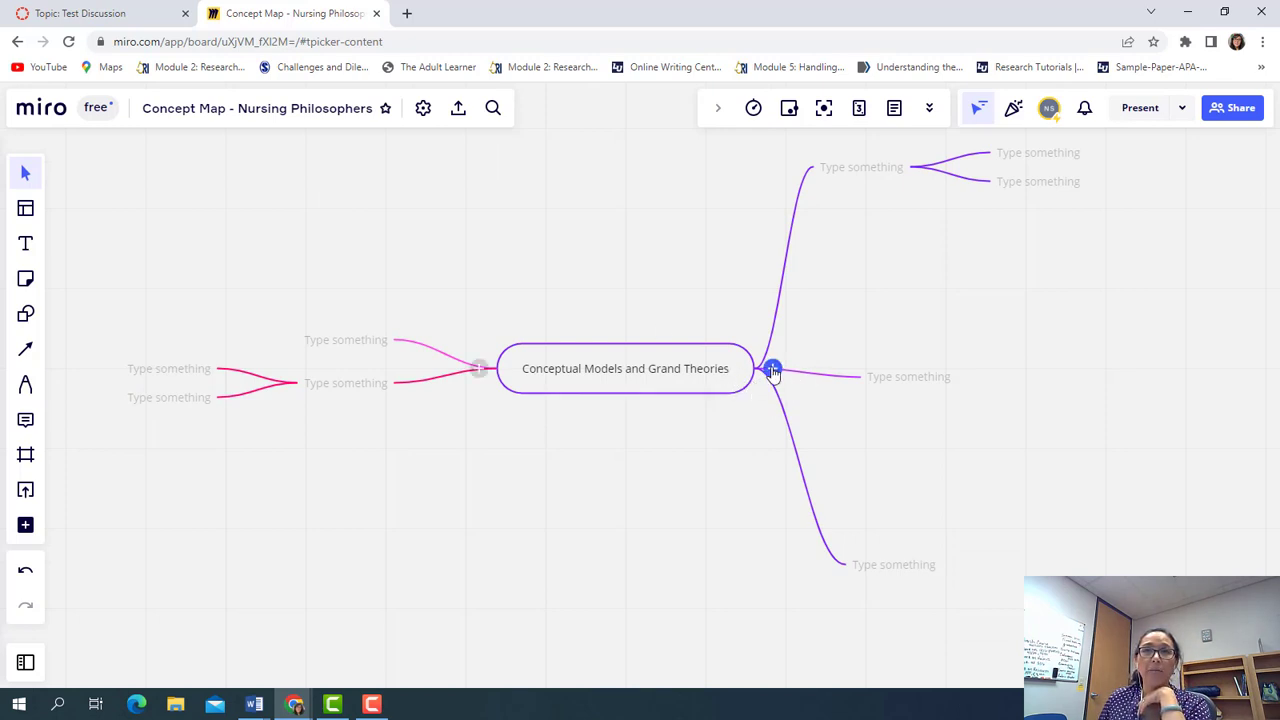
# Add a branch below the others and give the middle right branch several child nodes
pyautogui.click(773, 370)
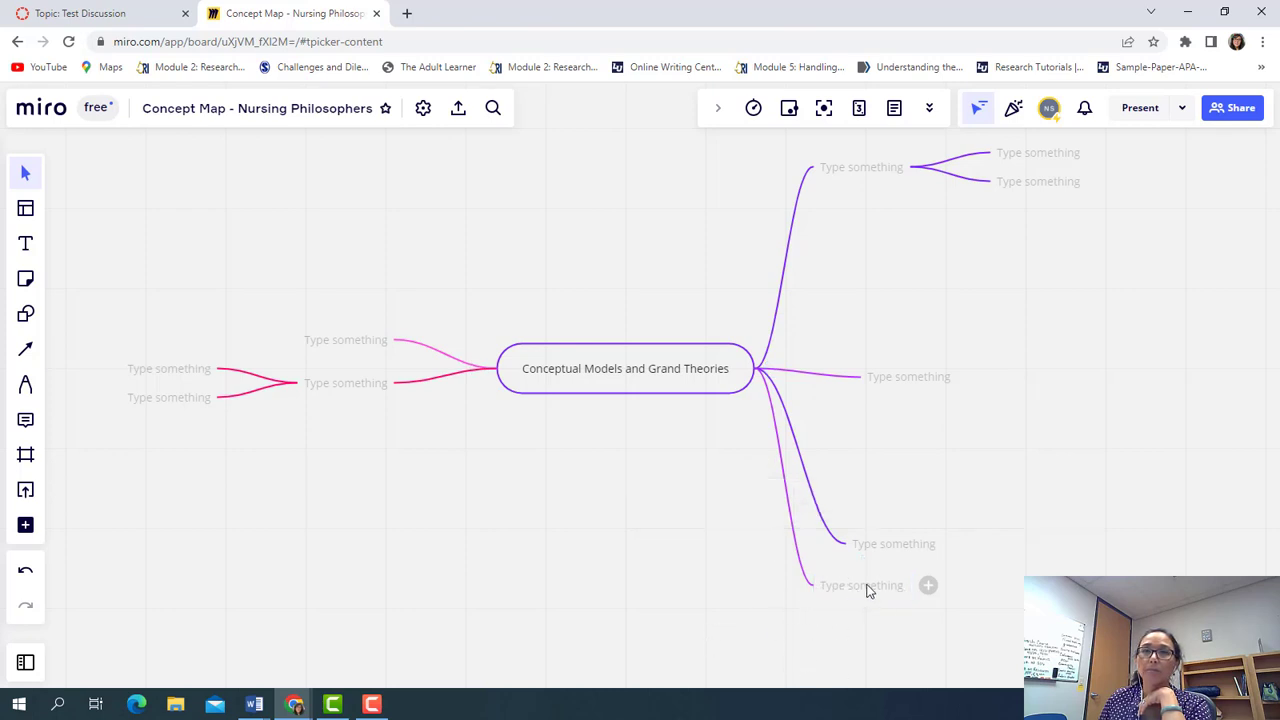
pyautogui.moveTo(866, 591); pyautogui.dragTo(765, 640)
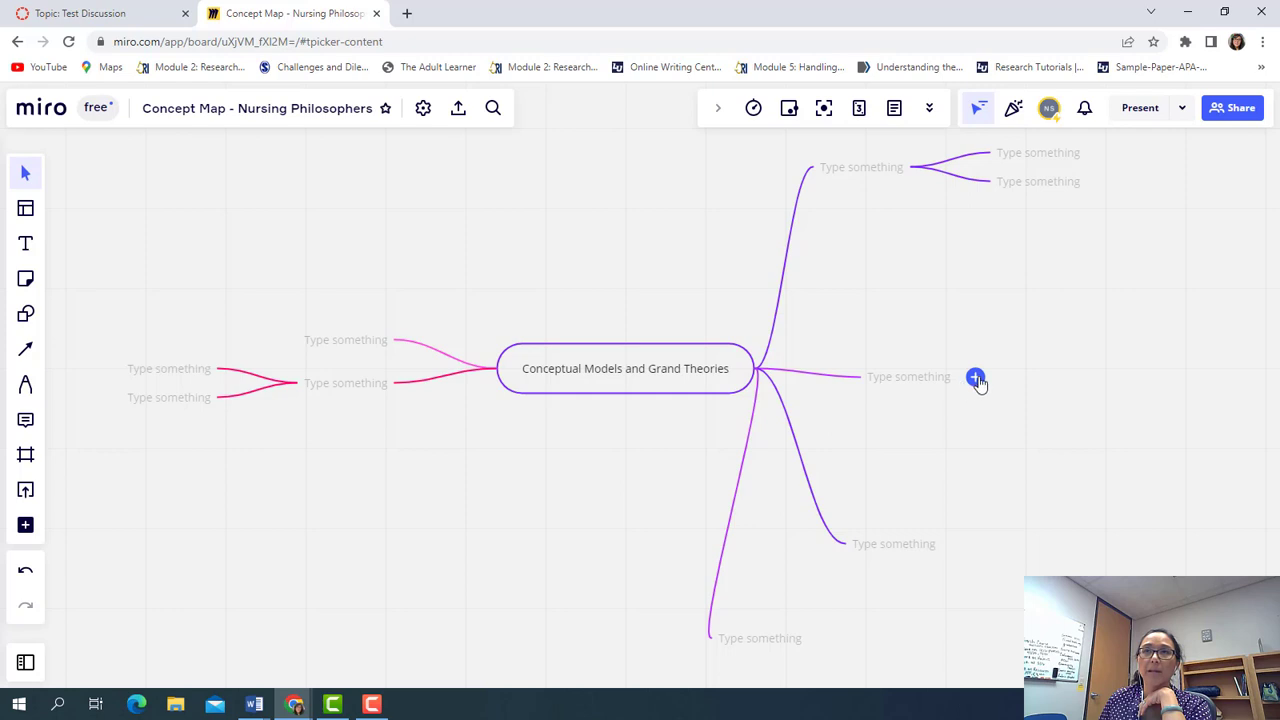
pyautogui.click(975, 379)
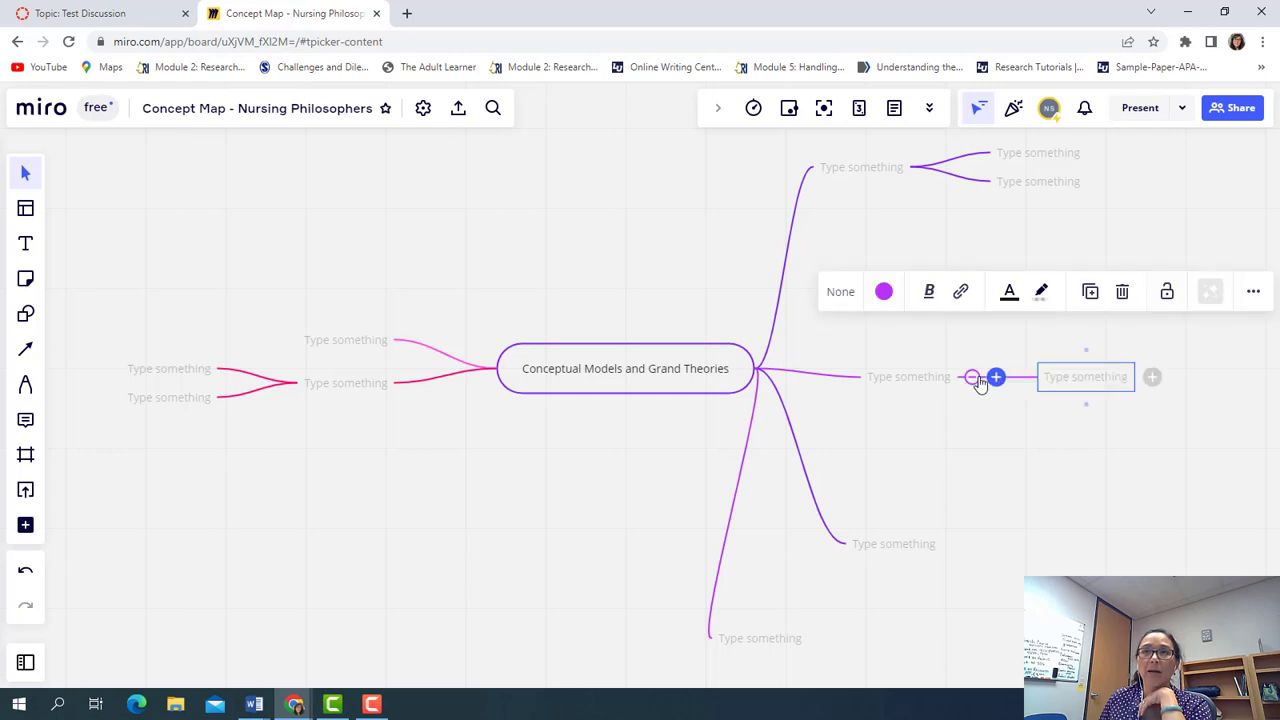
pyautogui.click(970, 379)
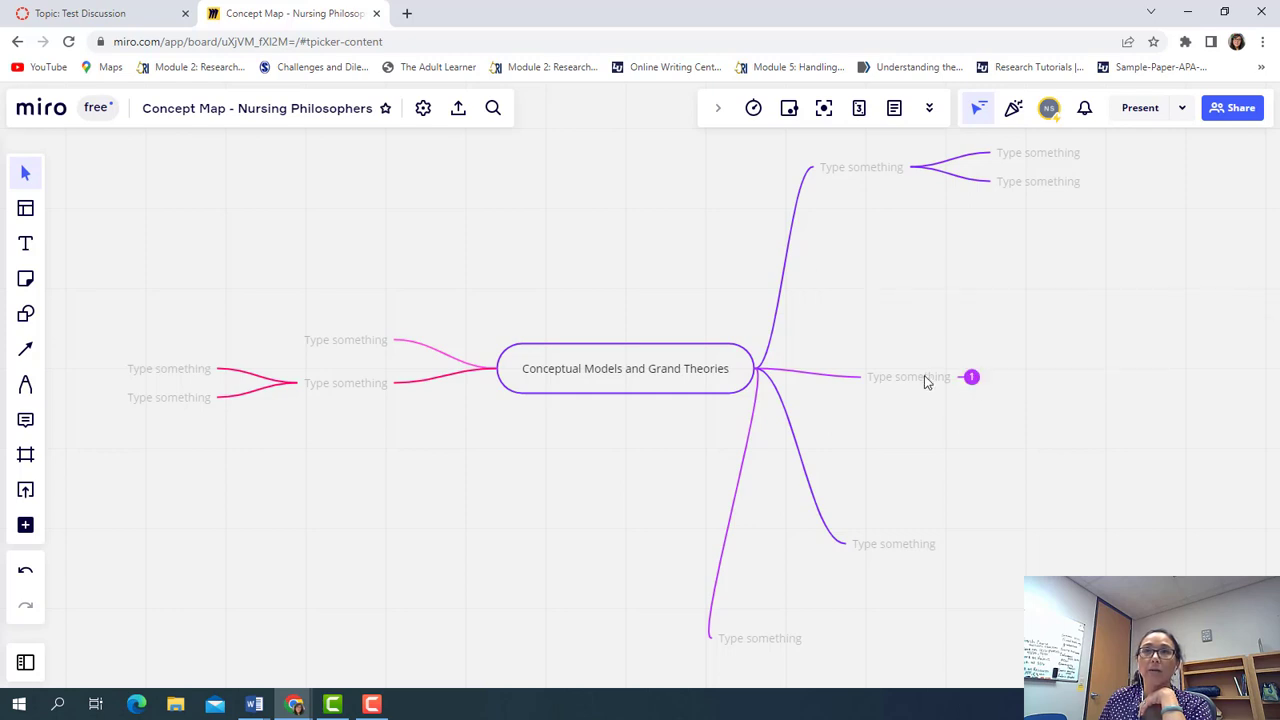
pyautogui.click(946, 381)
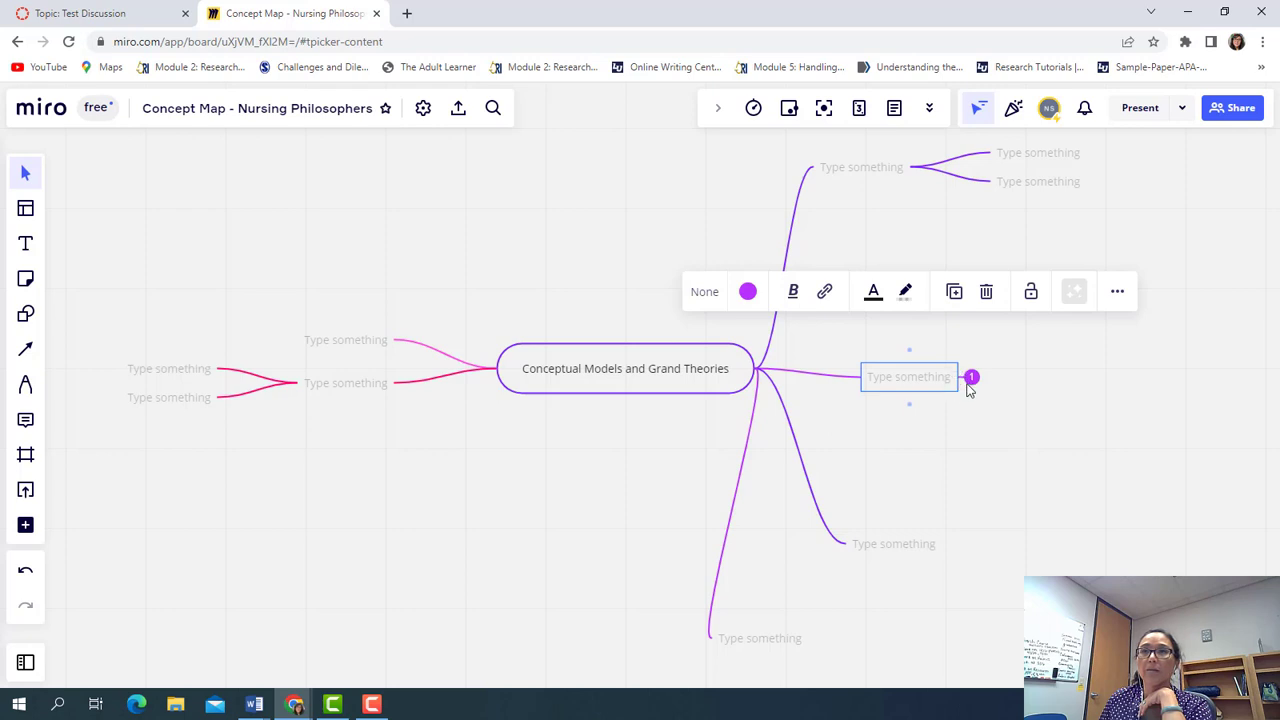
pyautogui.click(970, 379)
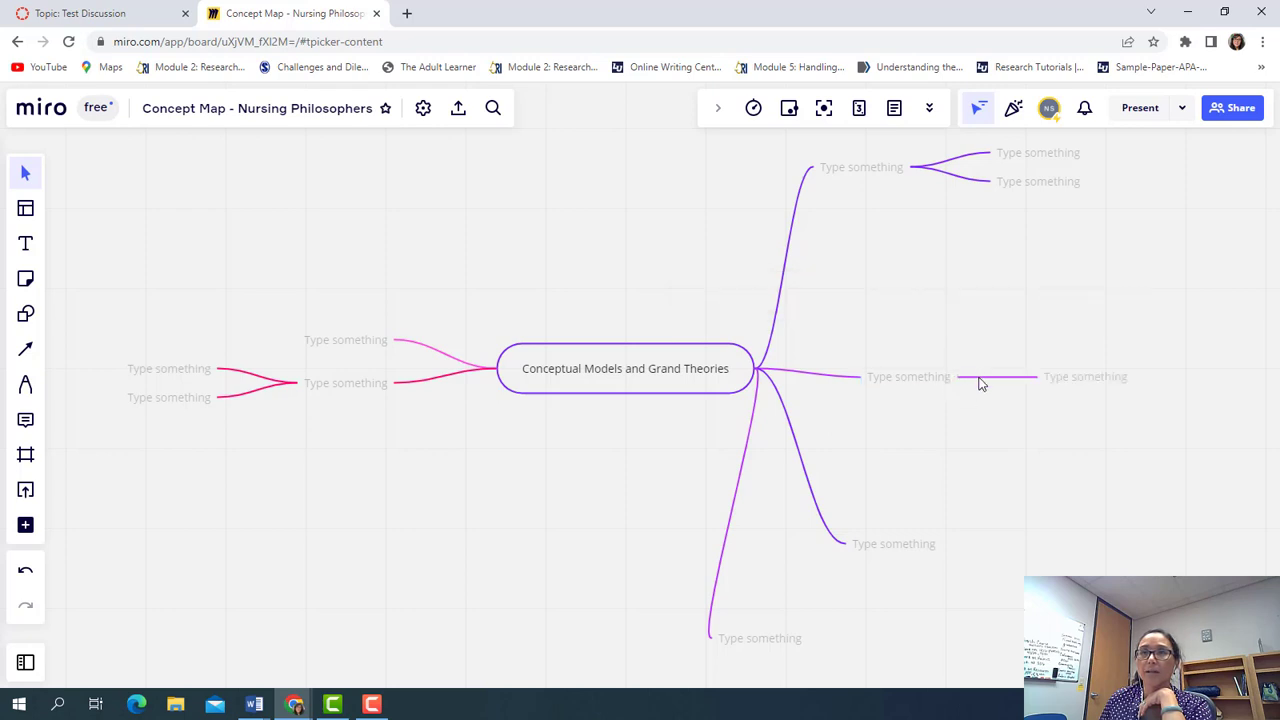
pyautogui.moveTo(946, 380)
pyautogui.click(996, 378)
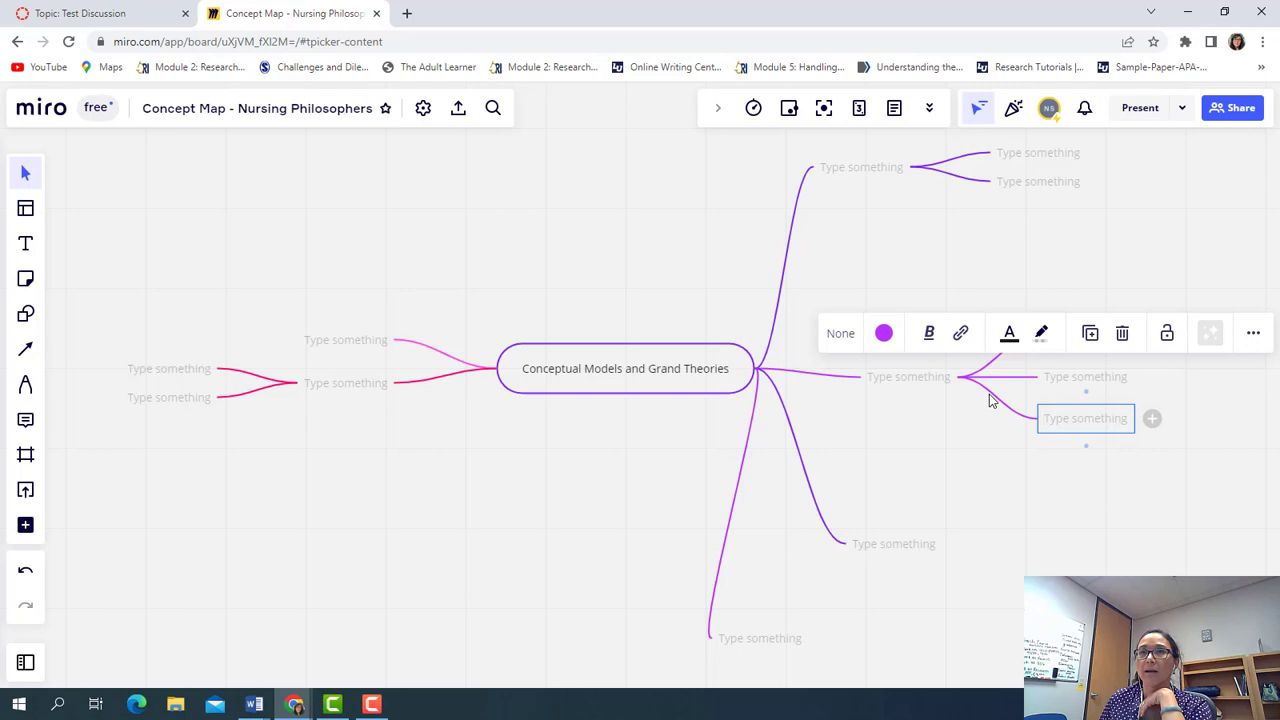
pyautogui.click(997, 381)
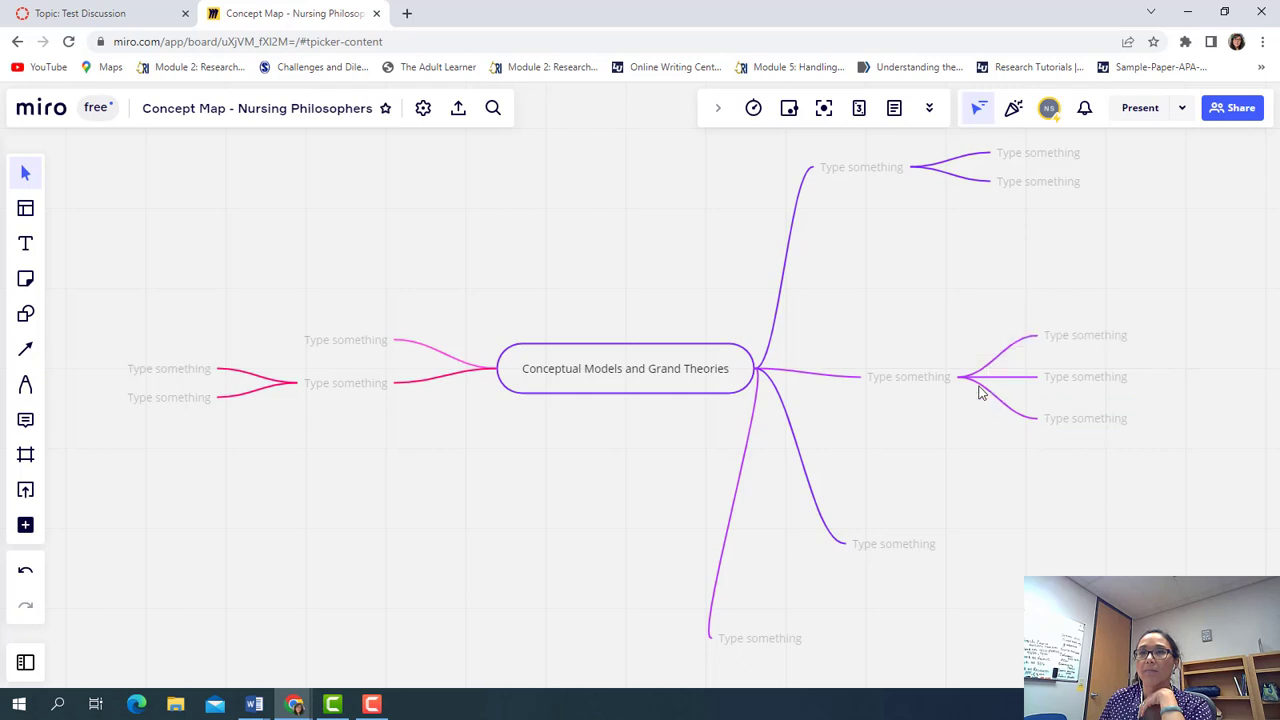
pyautogui.moveTo(952, 378)
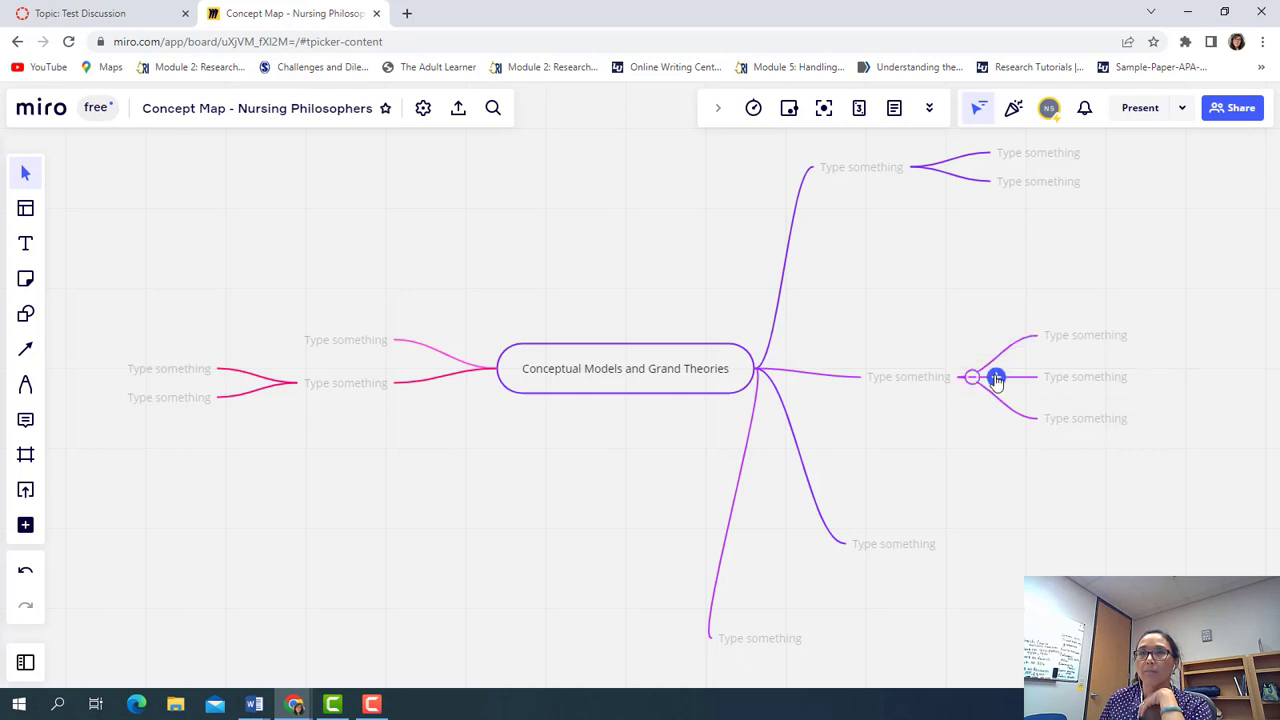
pyautogui.click(996, 380)
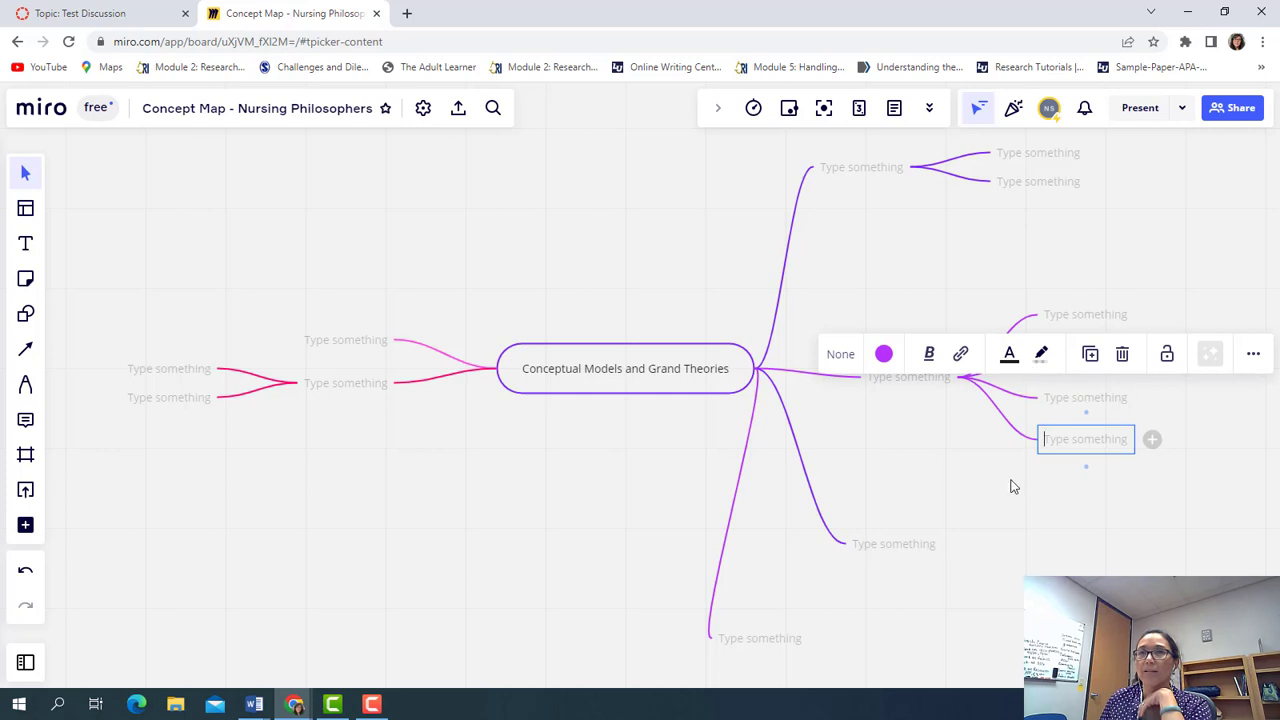
pyautogui.click(1010, 487)
pyautogui.scroll(2, 980, 310)
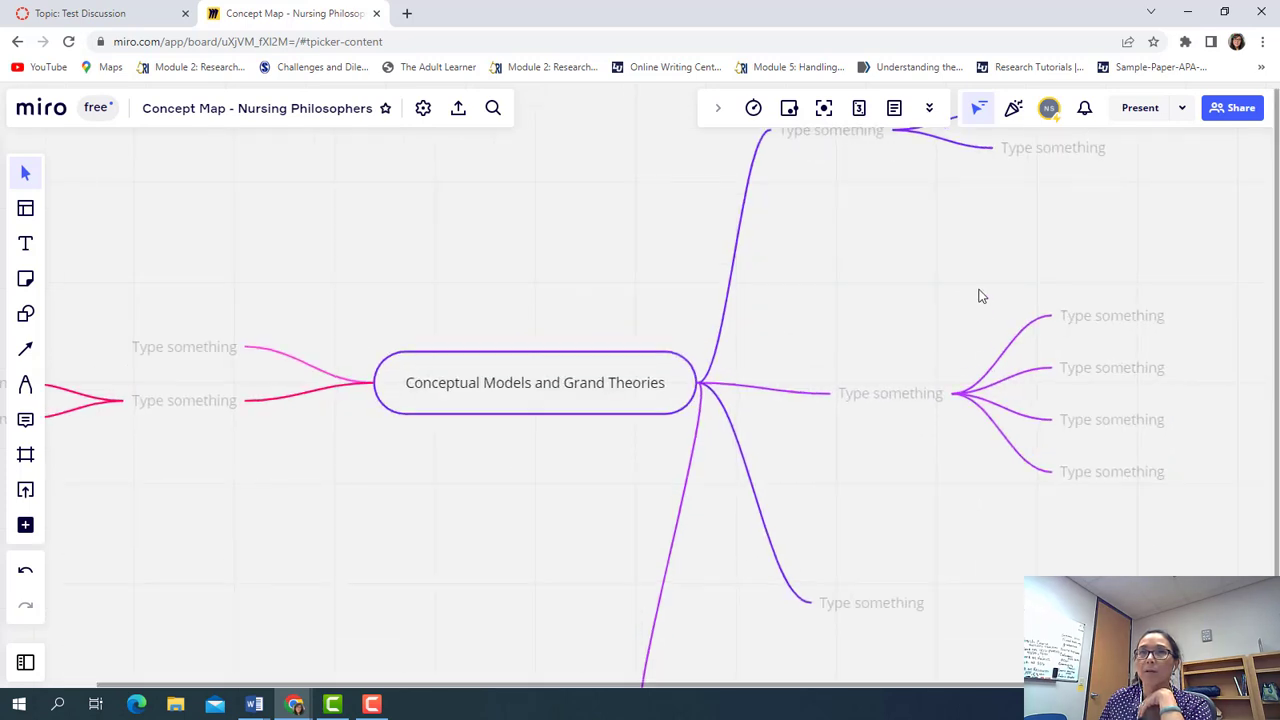
pyautogui.scroll(-3, 980, 296)
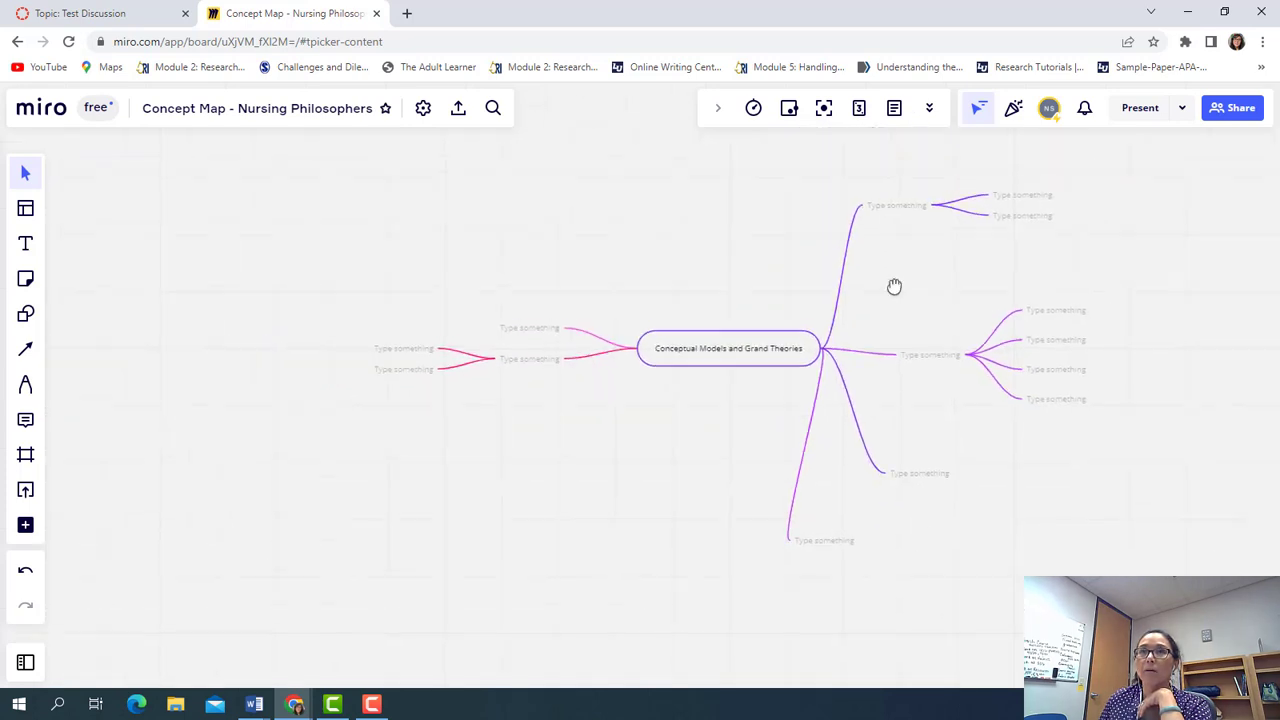
# Add child nodes under the top-right branch, then select that upper branch node
pyautogui.moveTo(894, 287); pyautogui.dragTo(848, 383)
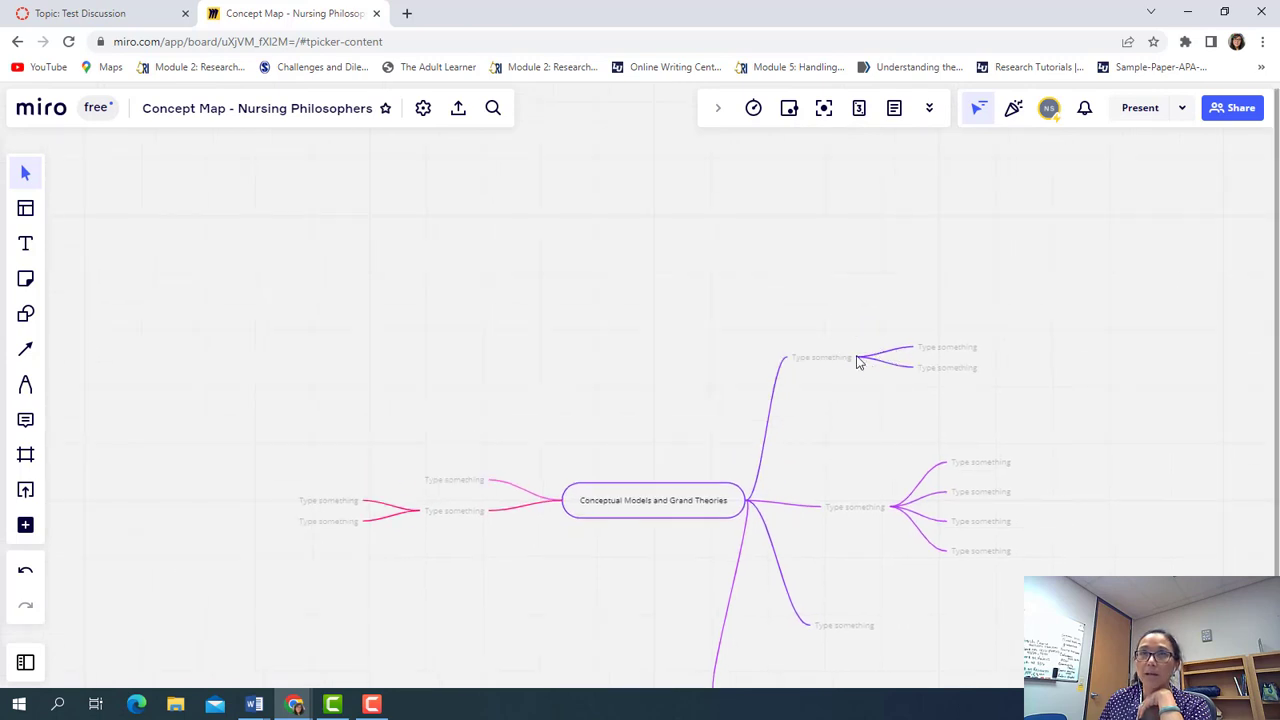
pyautogui.scroll(4, 862, 394)
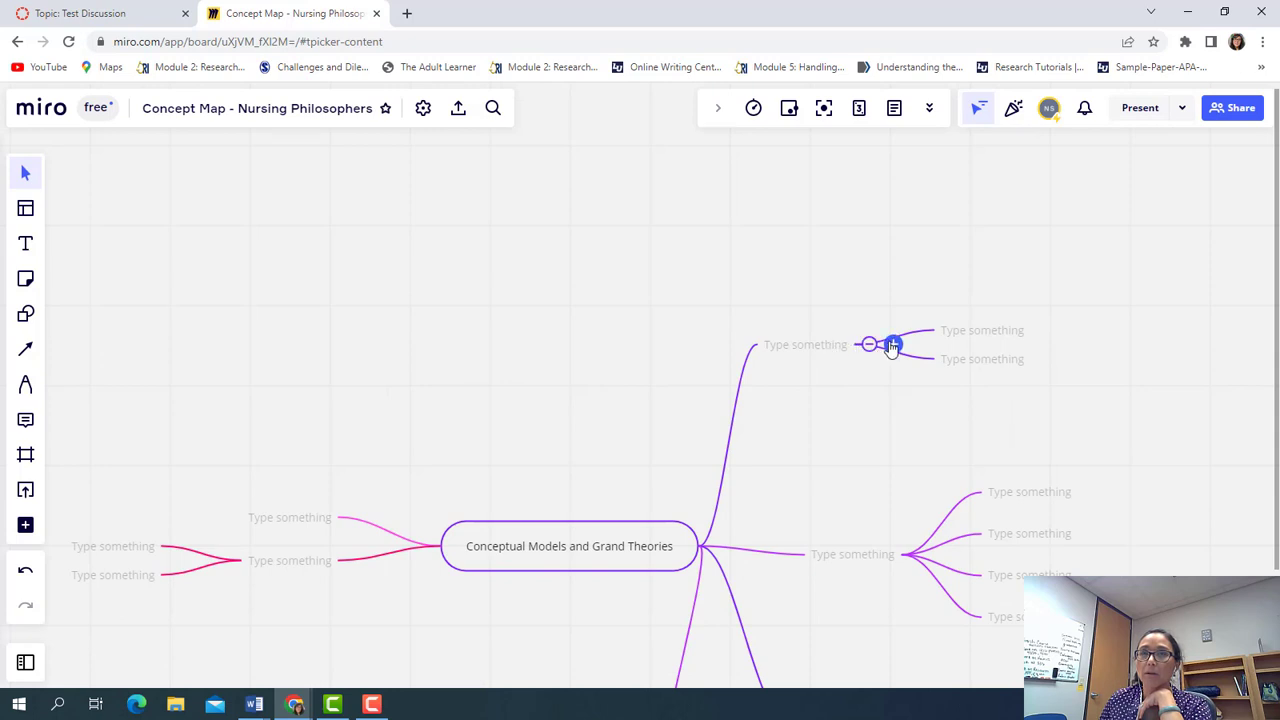
pyautogui.click(893, 345)
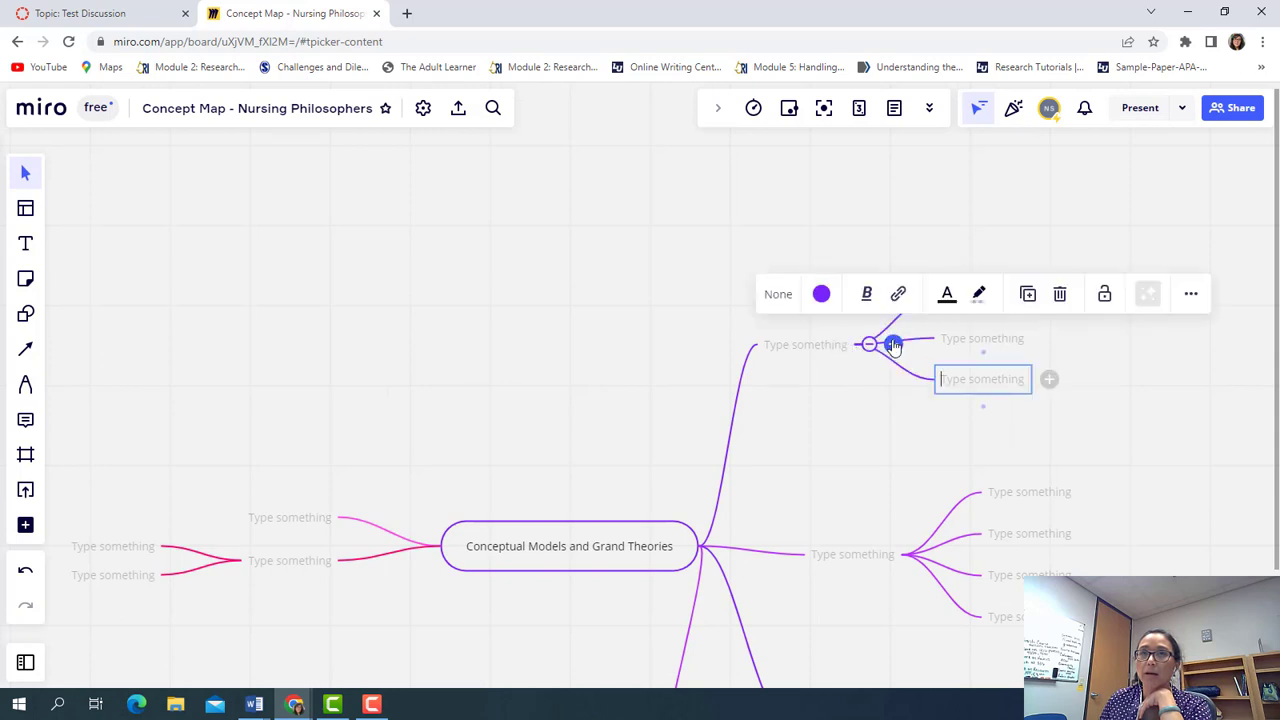
pyautogui.click(893, 345)
pyautogui.click(865, 383)
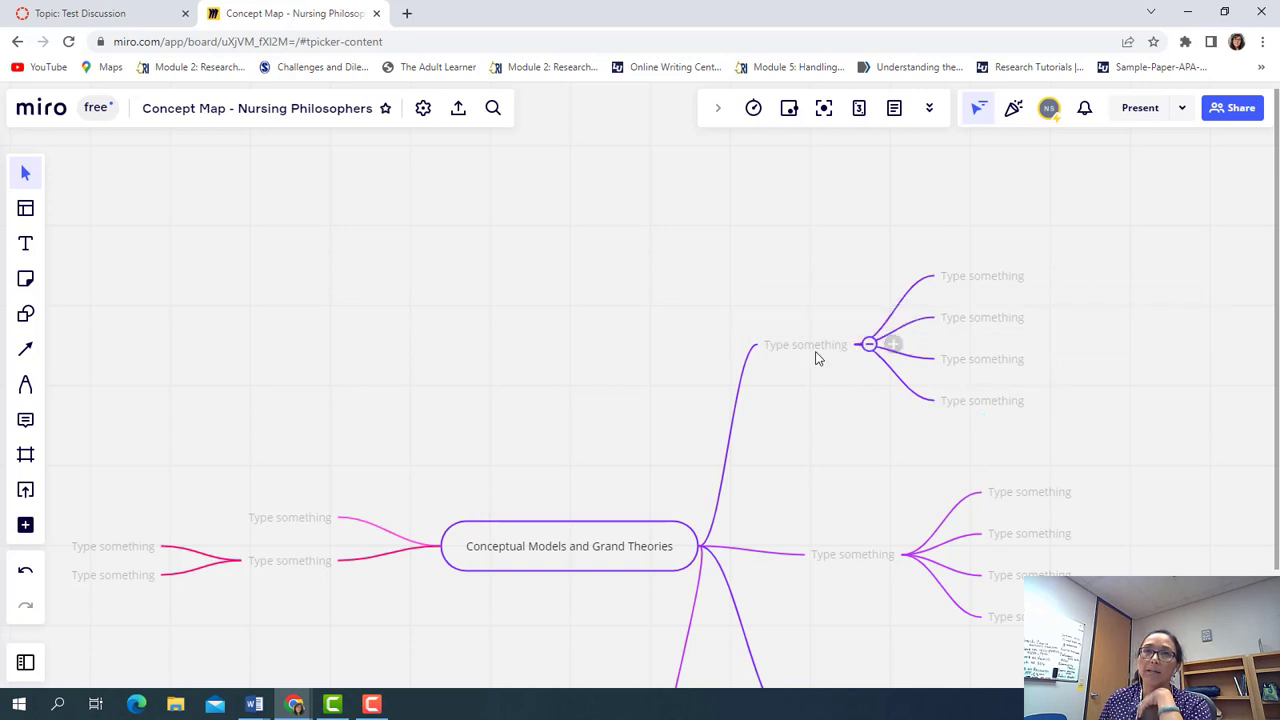
pyautogui.moveTo(795, 358)
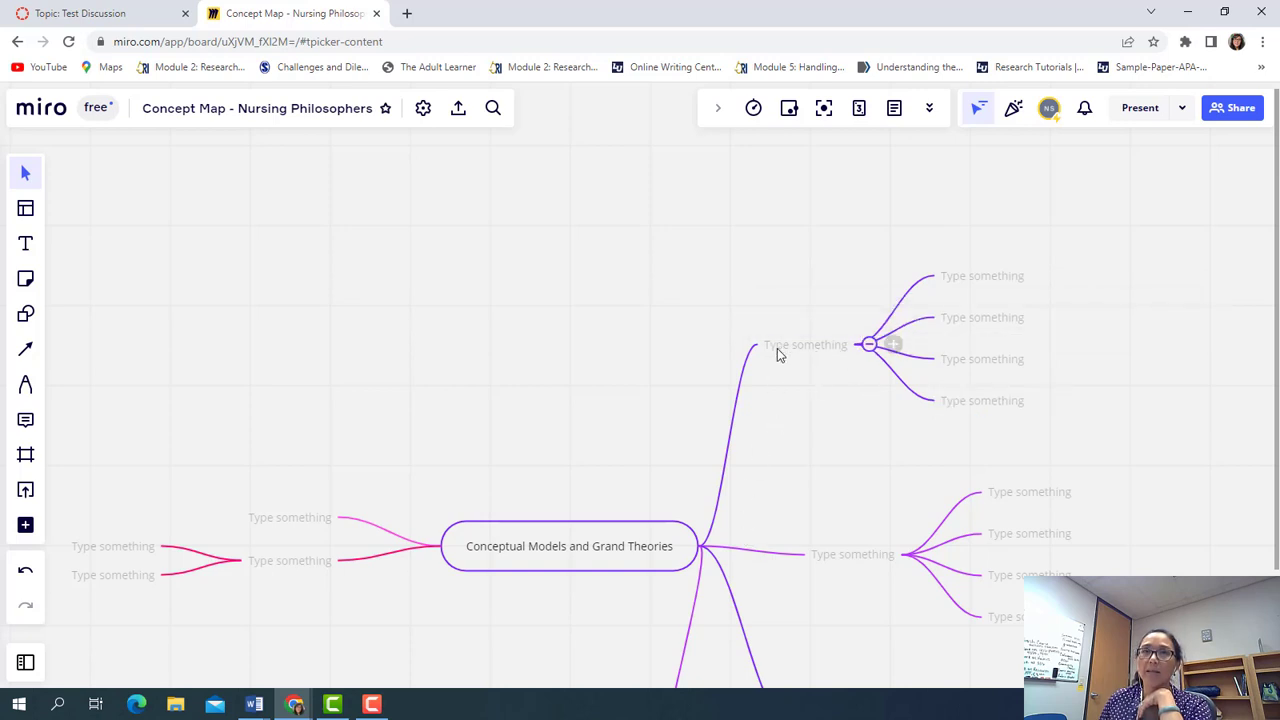
pyautogui.scroll(-3, 817, 497)
pyautogui.scroll(4, 817, 497)
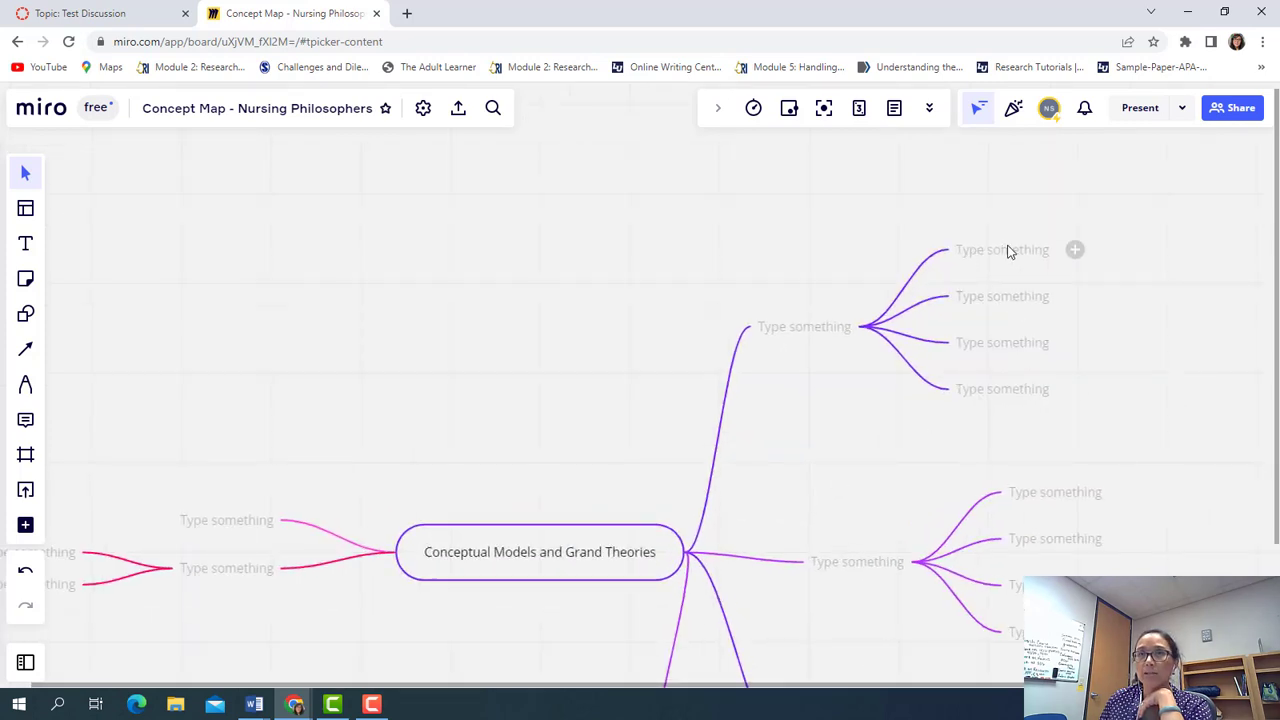
pyautogui.moveTo(995, 262)
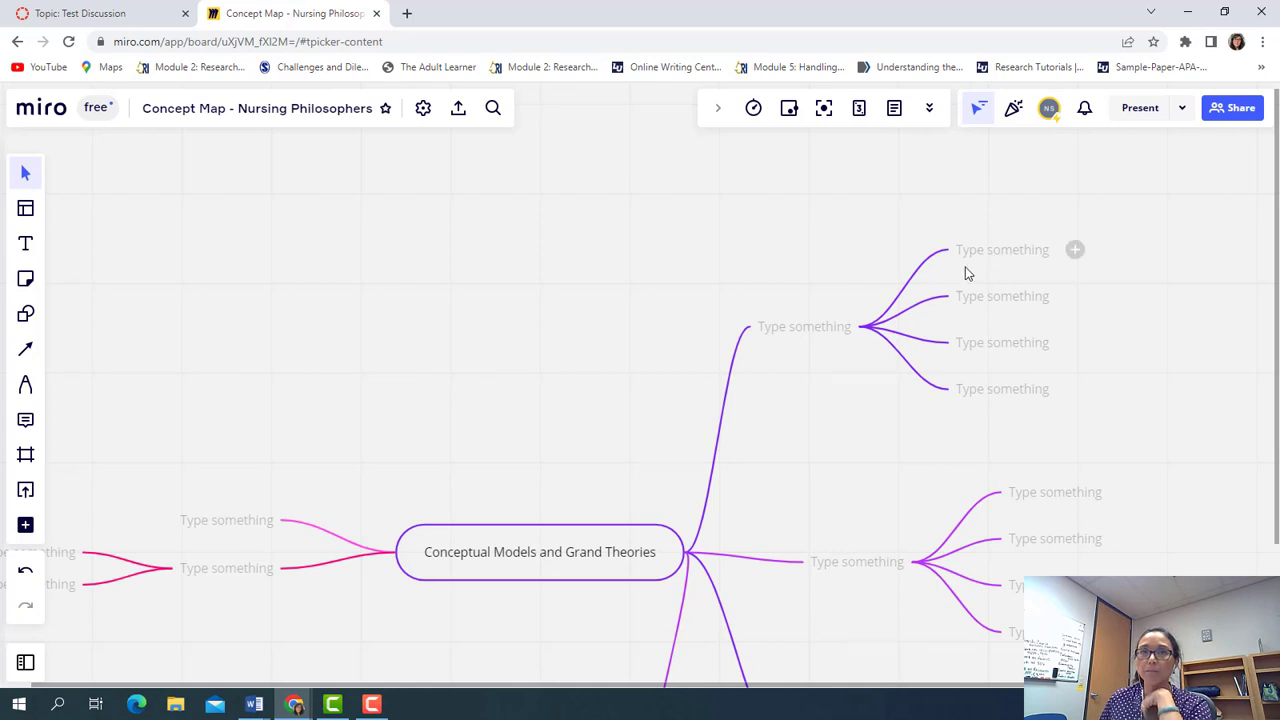
pyautogui.moveTo(826, 340)
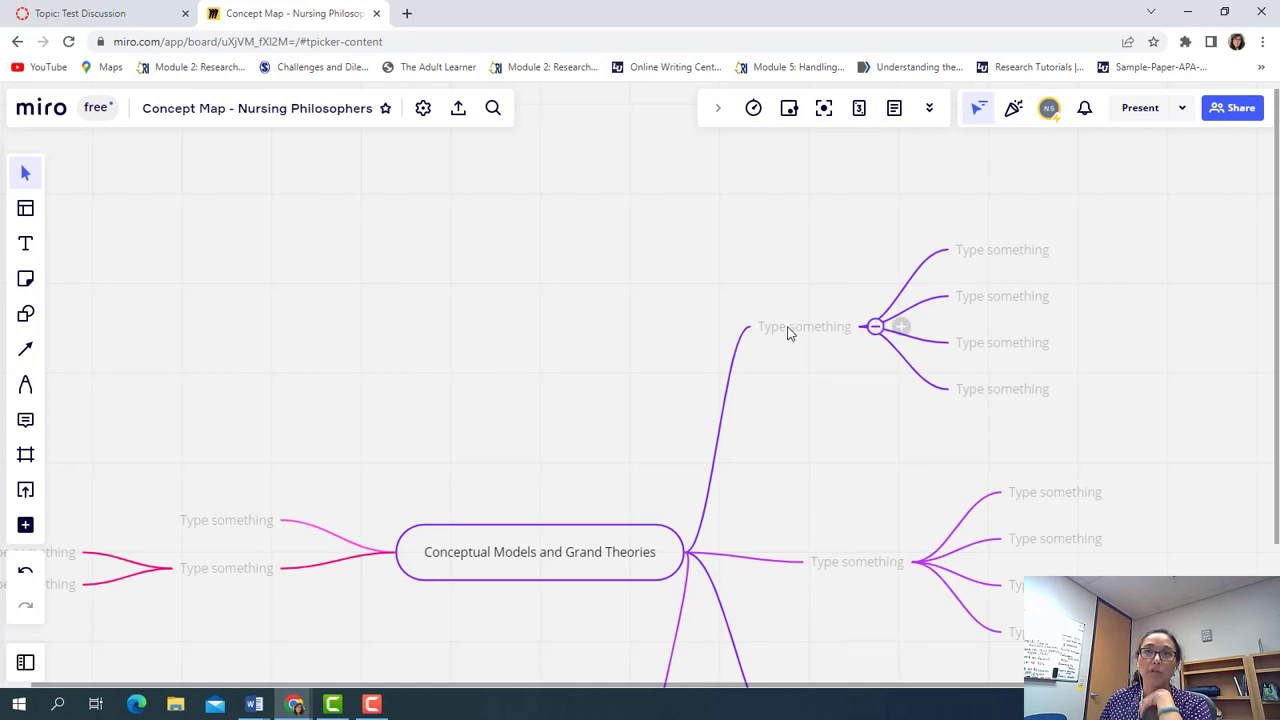
pyautogui.click(786, 336)
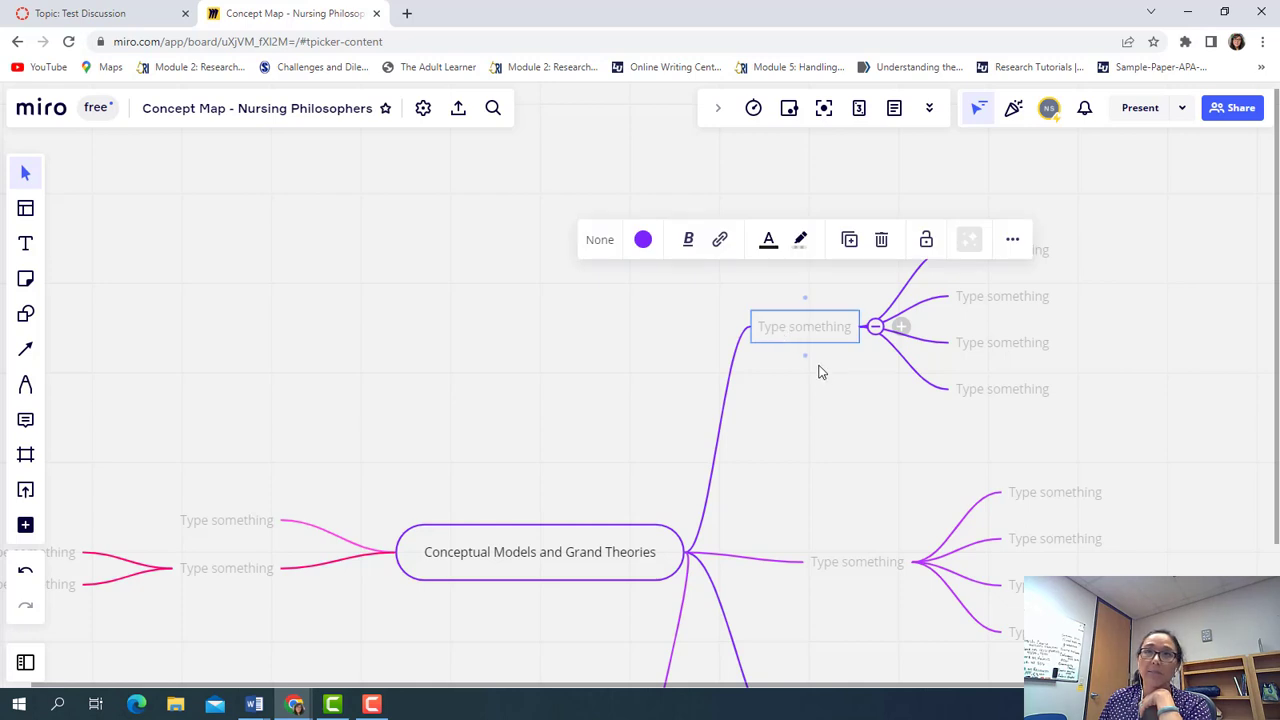
# Upload the theorist's portrait photo from the computer via Upload > My device
pyautogui.click(27, 491)
pyautogui.click(26, 491)
pyautogui.click(26, 491)
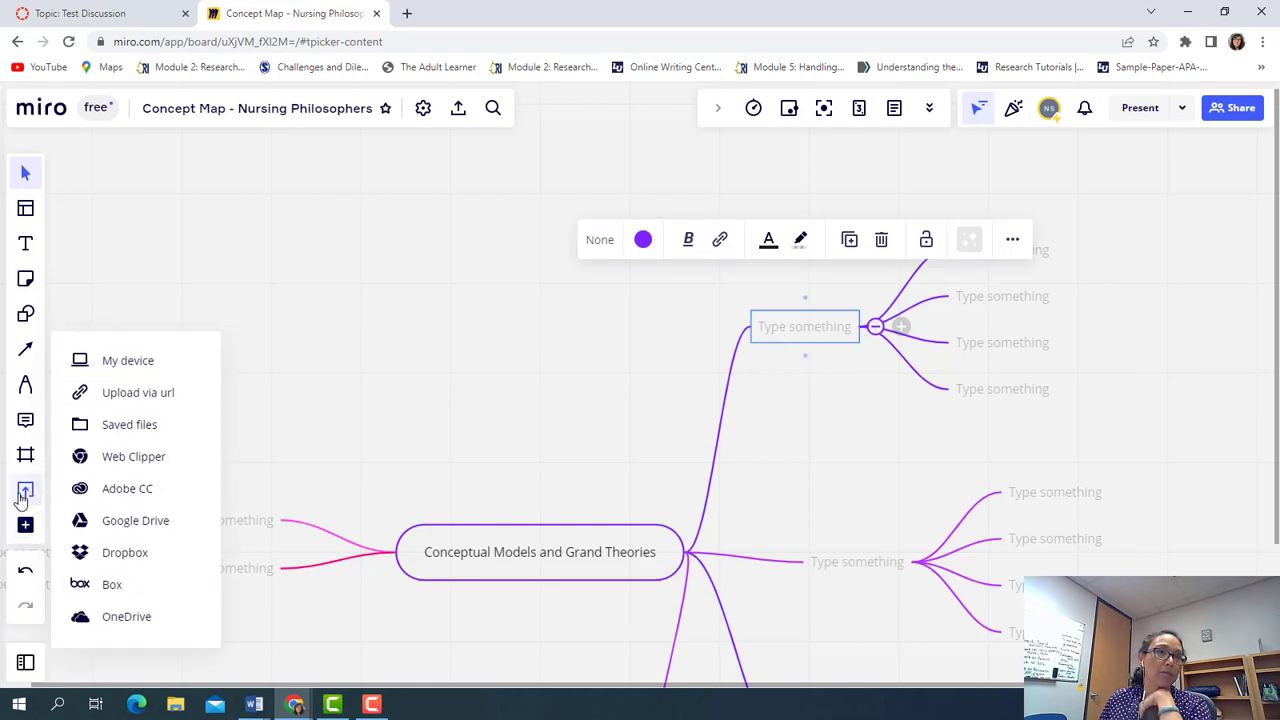
pyautogui.click(26, 526)
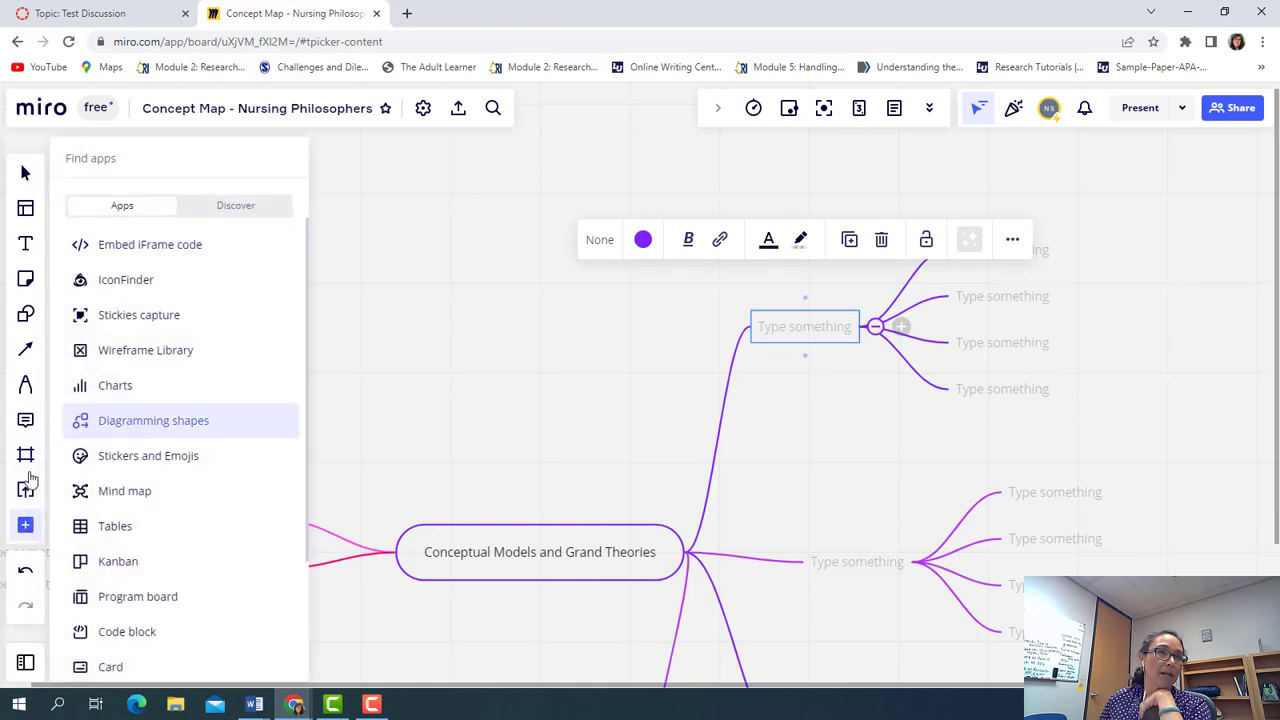
pyautogui.click(26, 491)
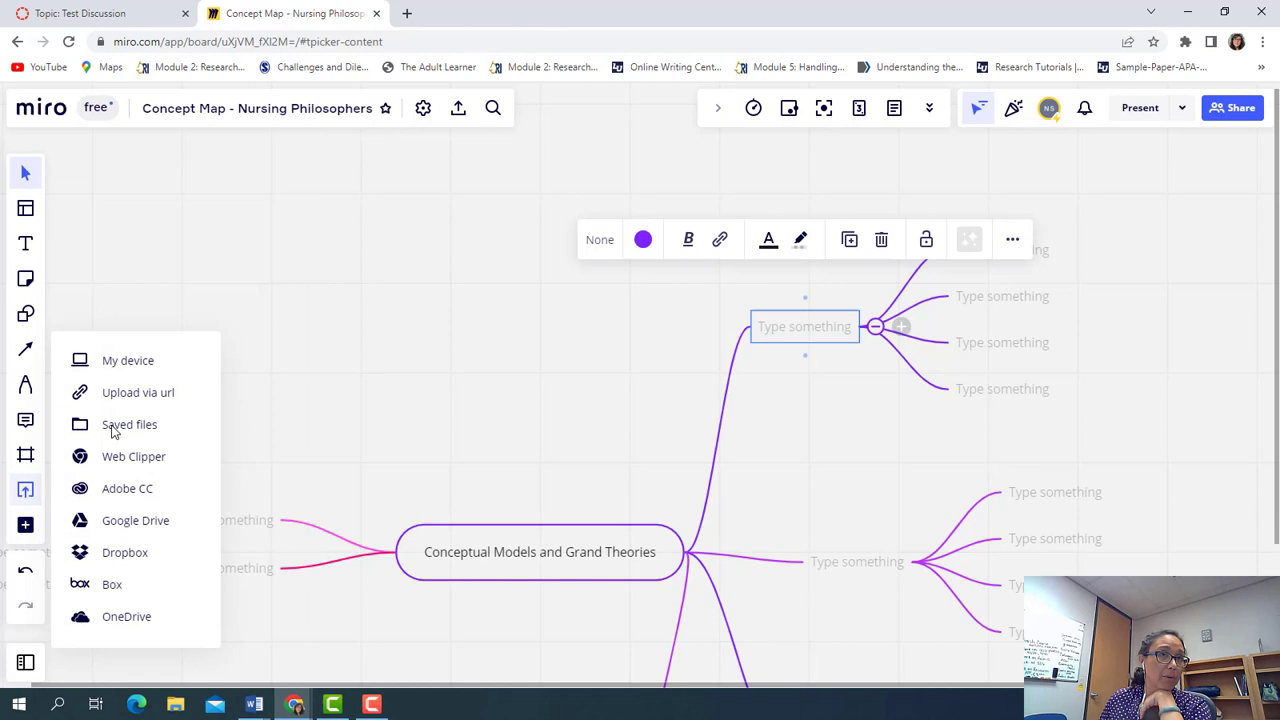
pyautogui.click(128, 361)
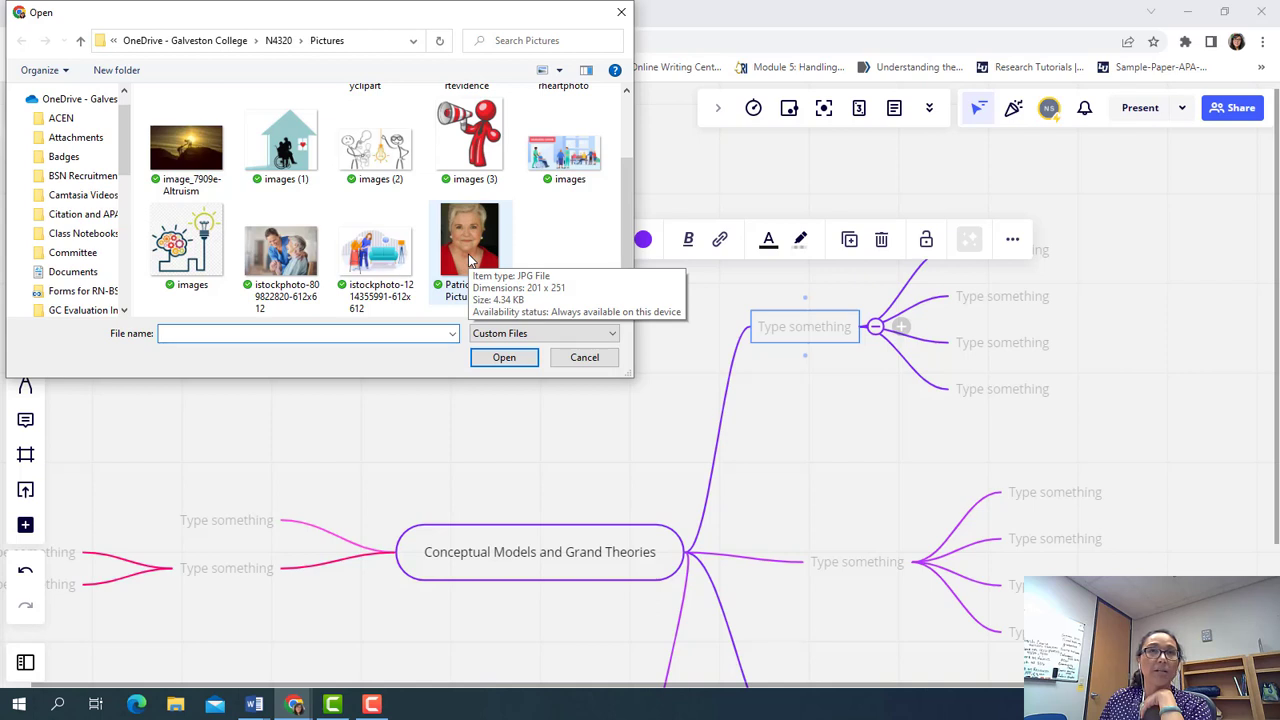
pyautogui.click(470, 258)
pyautogui.click(502, 358)
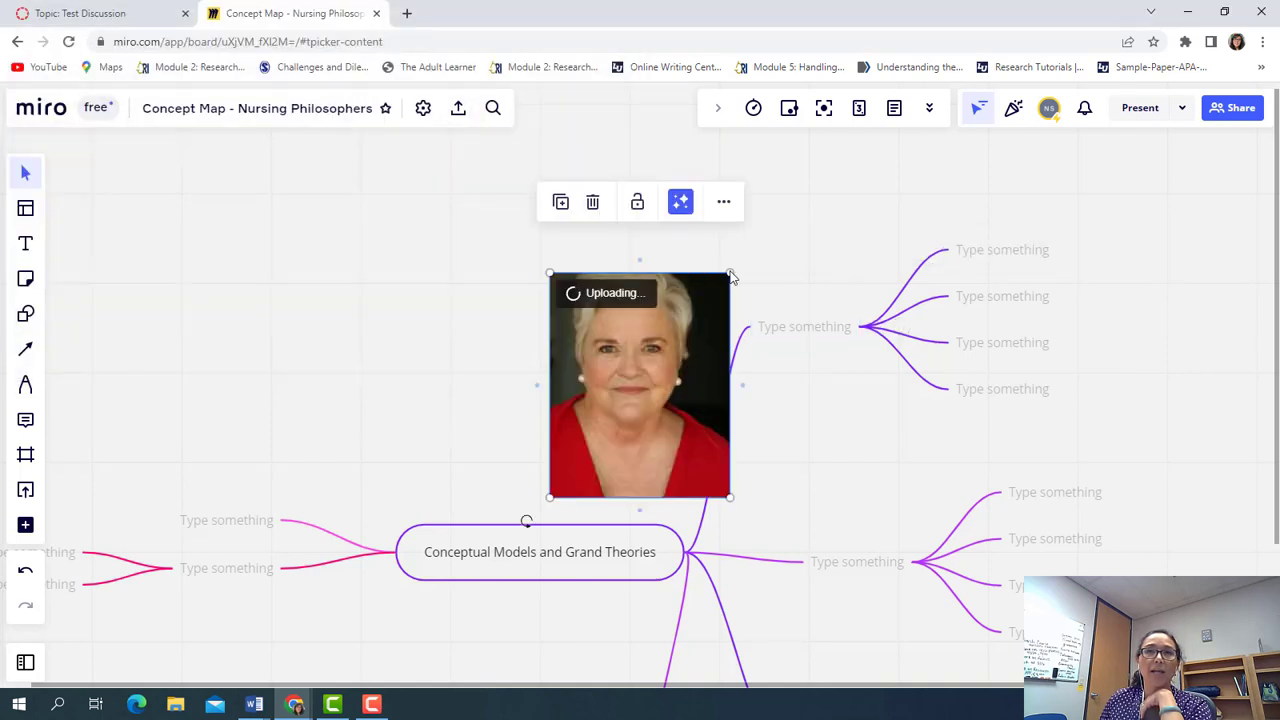
# Shrink the portrait and place it over the upper-right branch node
pyautogui.moveTo(730, 270); pyautogui.dragTo(656, 364)
pyautogui.moveTo(590, 428); pyautogui.dragTo(795, 304)
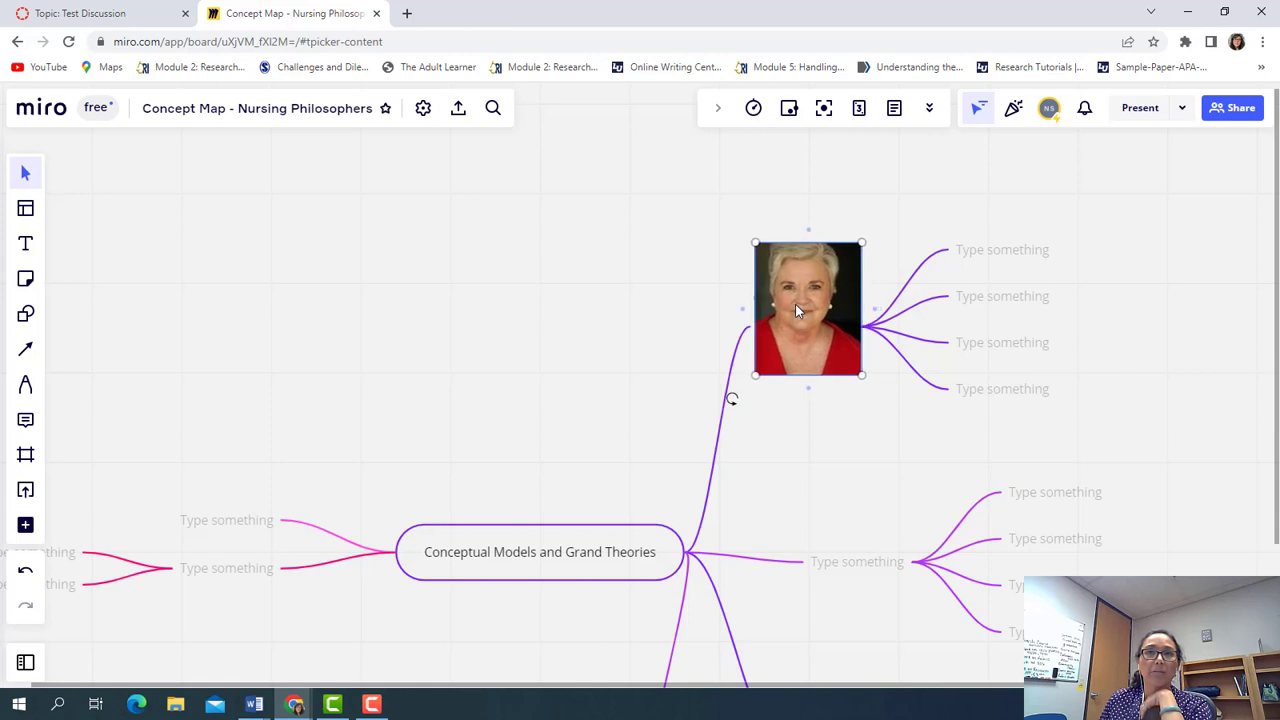
pyautogui.click(801, 458)
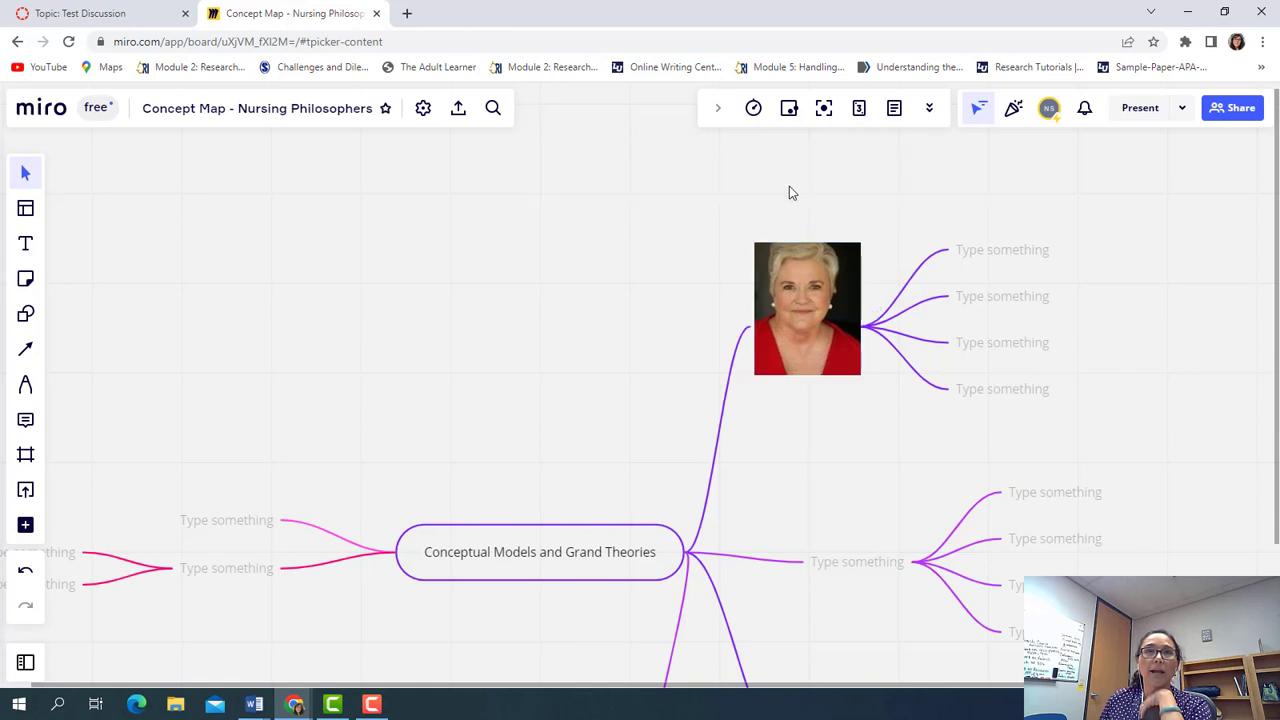
pyautogui.click(25, 243)
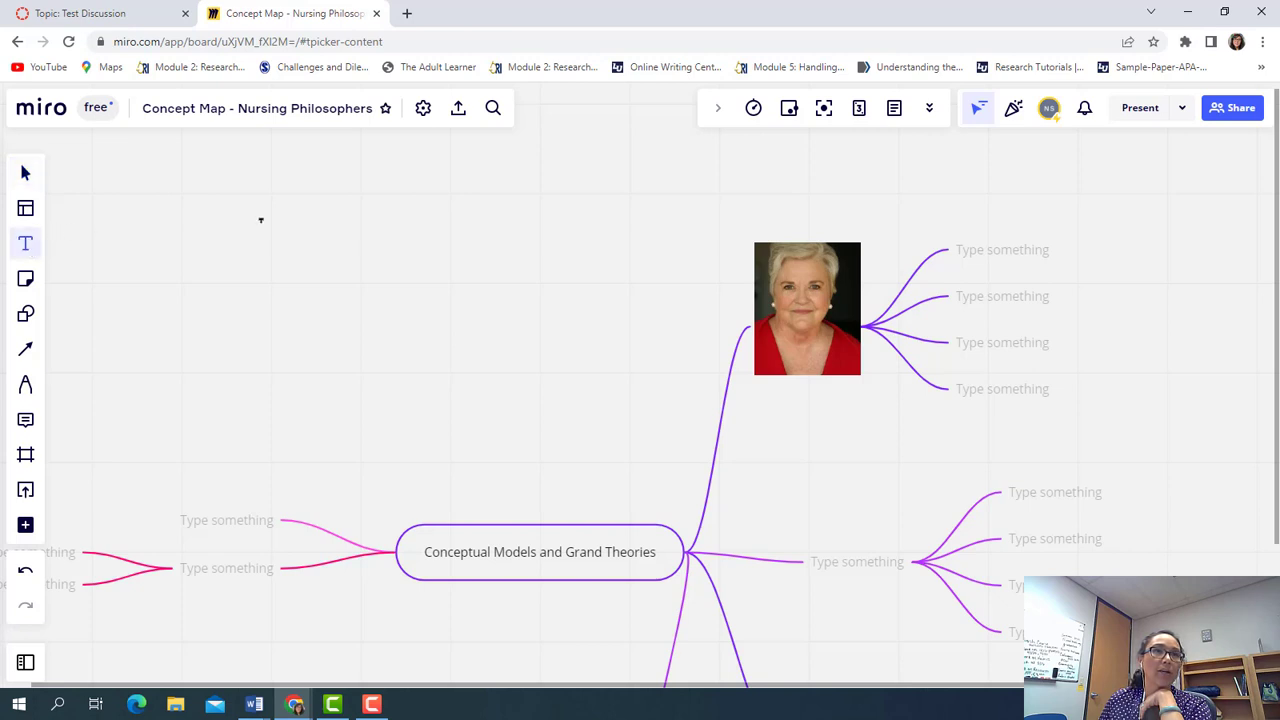
# Add a 'Novice to Expert' text label, fixing the typo, and center it above the upper-branch photo
pyautogui.click(754, 212)
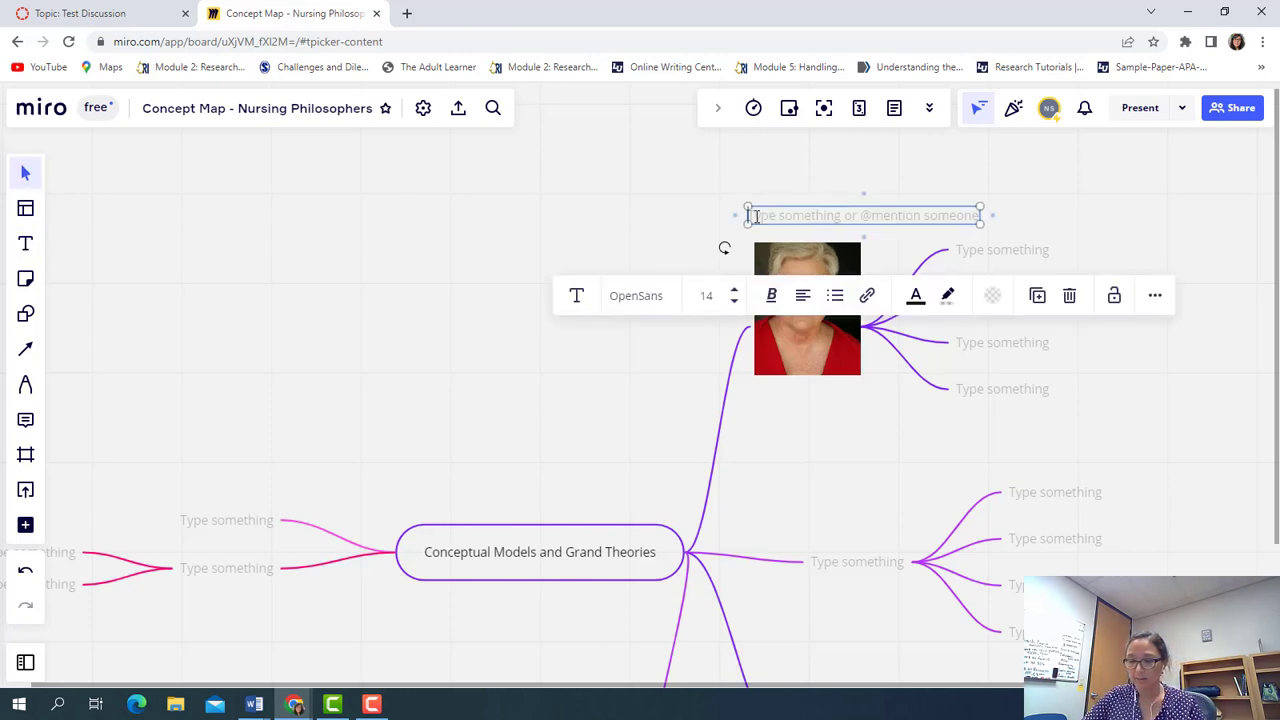
pyautogui.write('Novice')
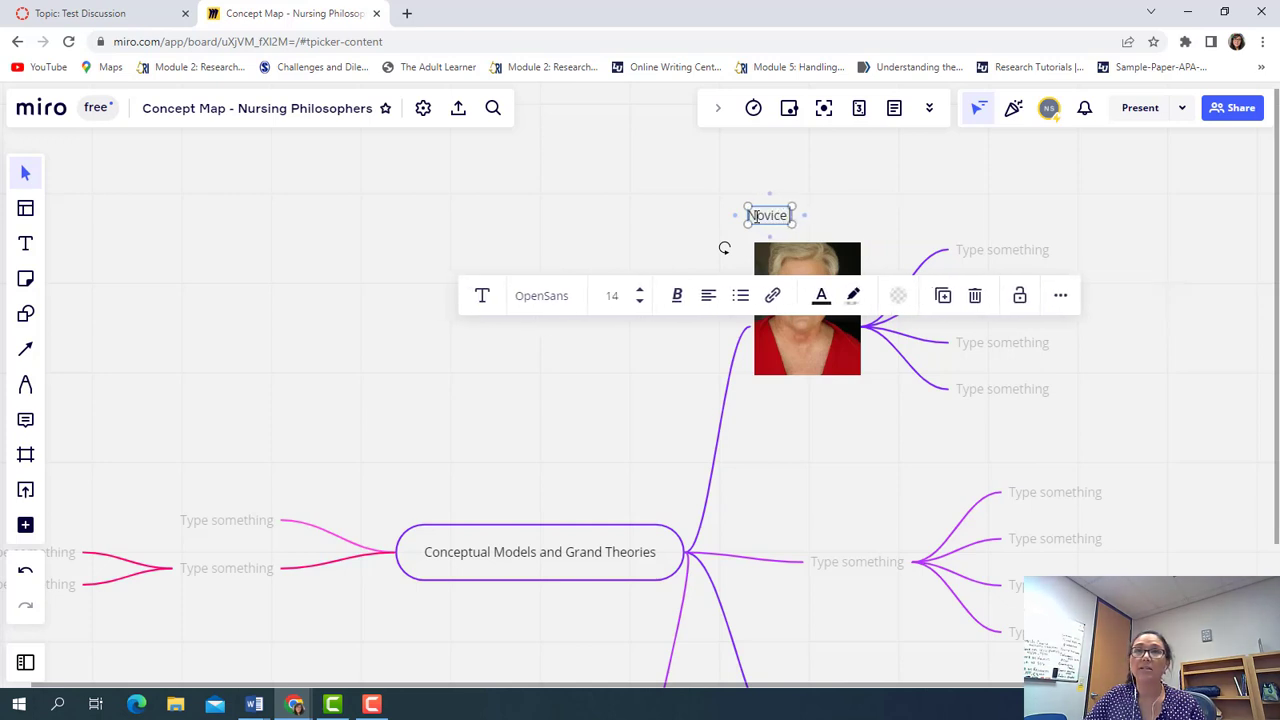
pyautogui.write(' to Expter')
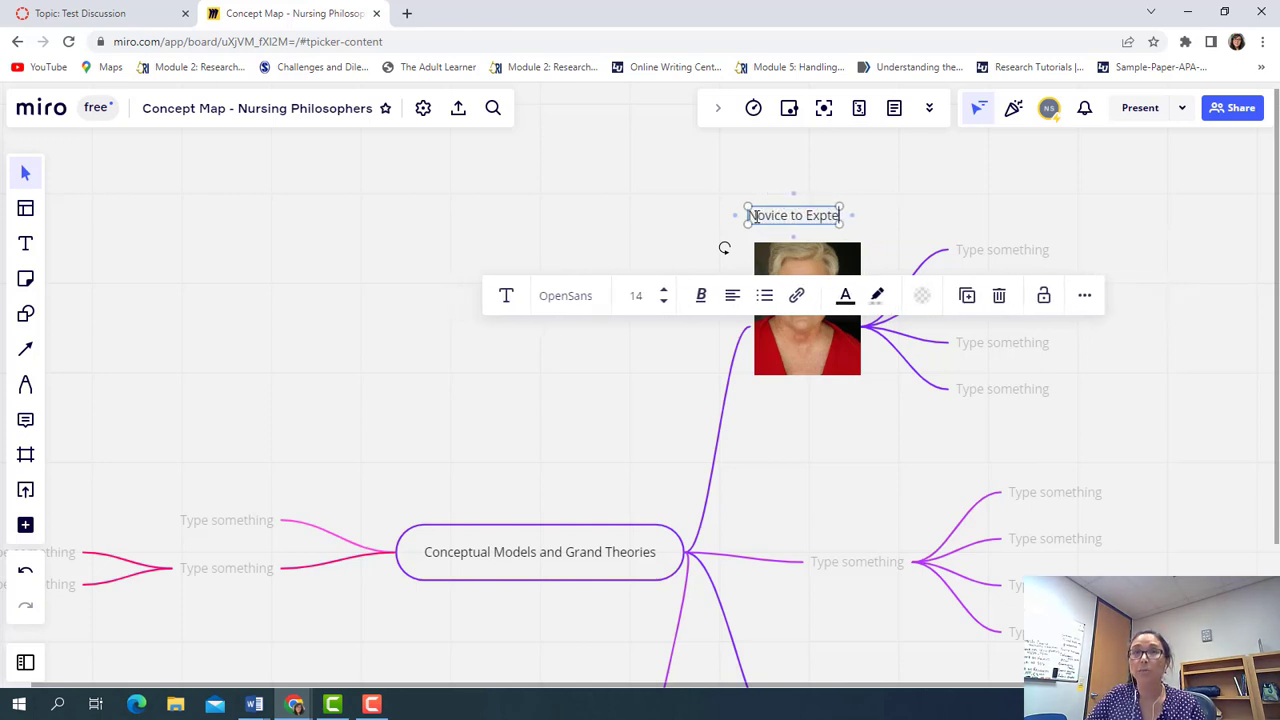
pyautogui.press('BackSpace')
pyautogui.press('BackSpace')
pyautogui.press('BackSpace')
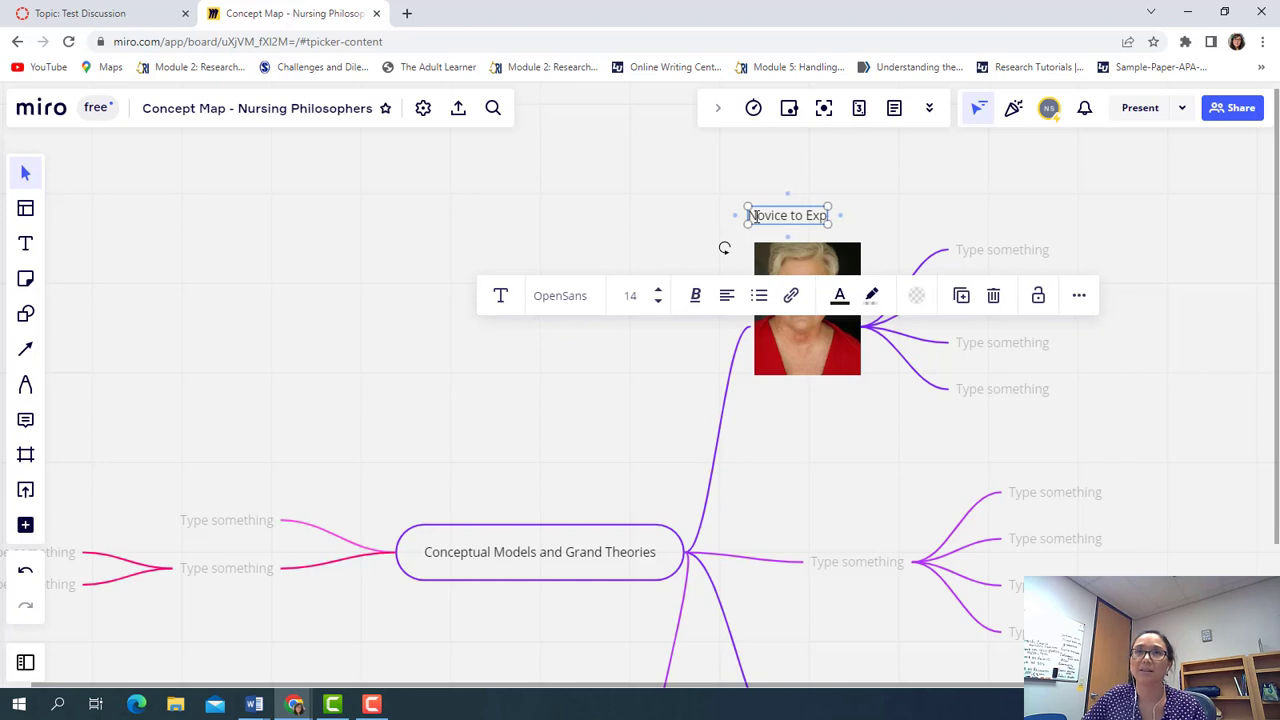
pyautogui.write('ert')
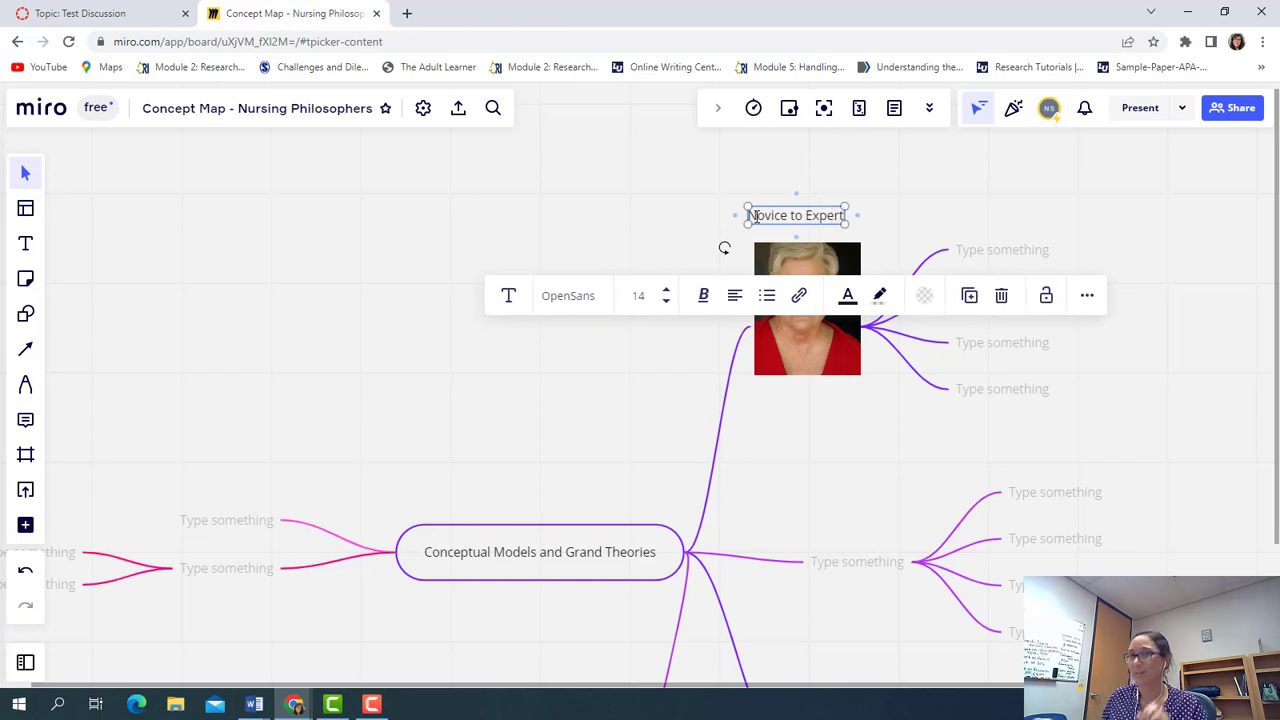
pyautogui.click(707, 222)
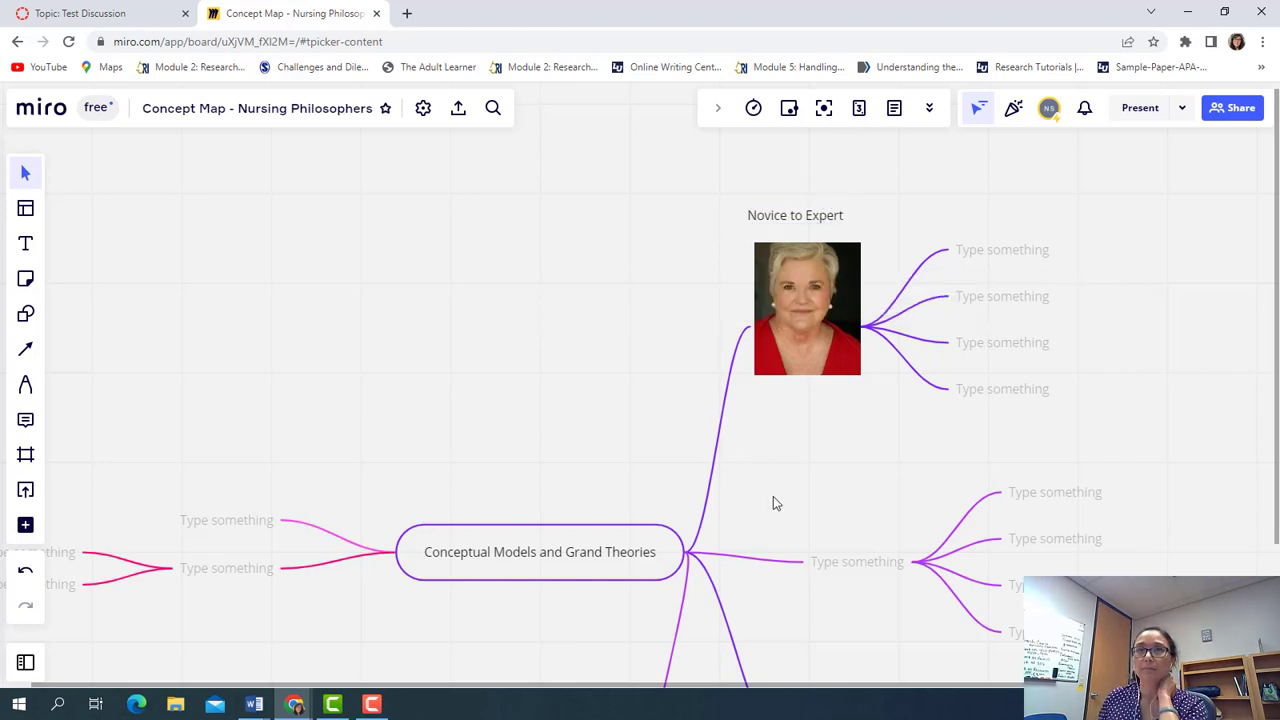
pyautogui.click(805, 220)
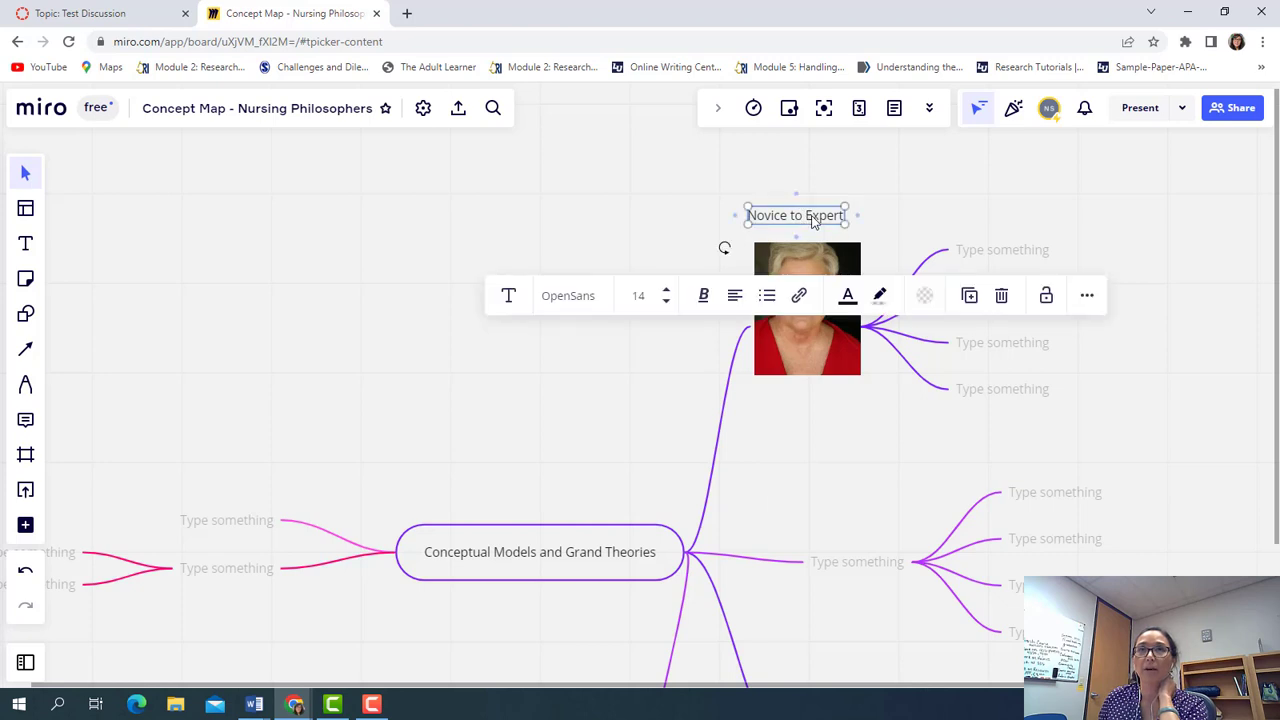
pyautogui.moveTo(812, 222); pyautogui.dragTo(827, 221)
pyautogui.click(814, 408)
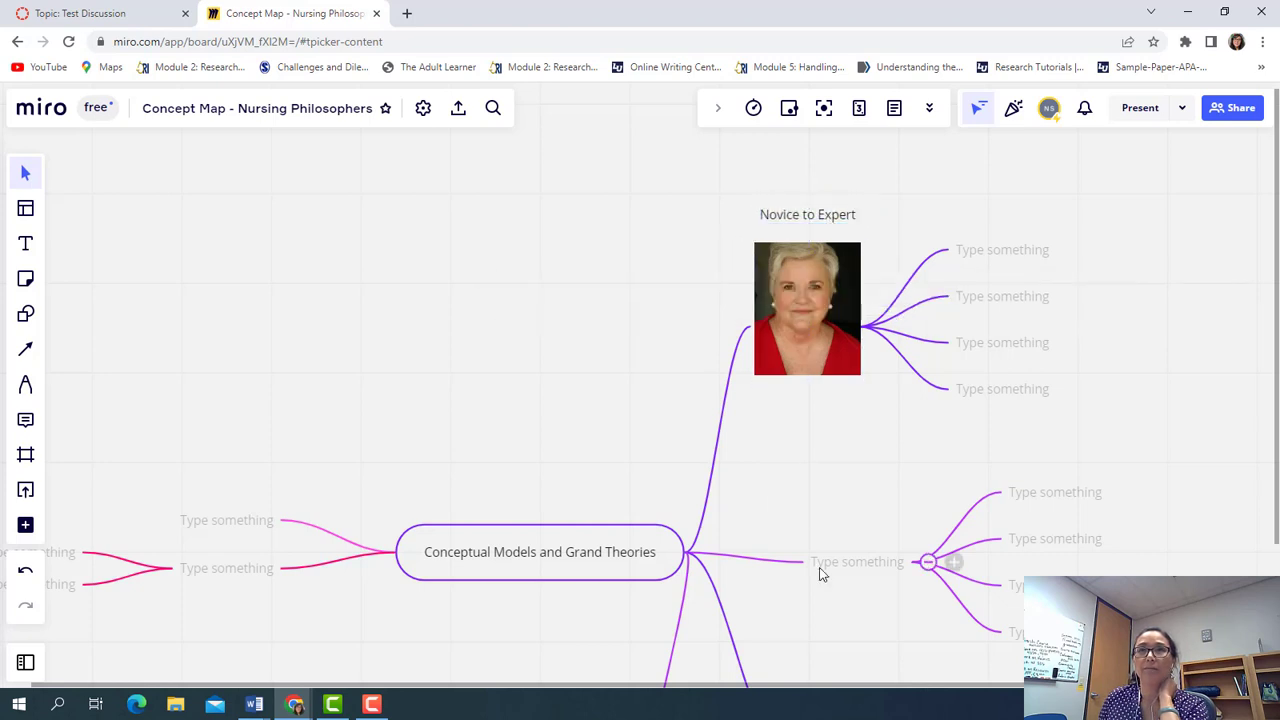
# Label the top child node 'Human- beings are defined by lived experience'
pyautogui.click(975, 257)
pyautogui.rightClick(975, 257)
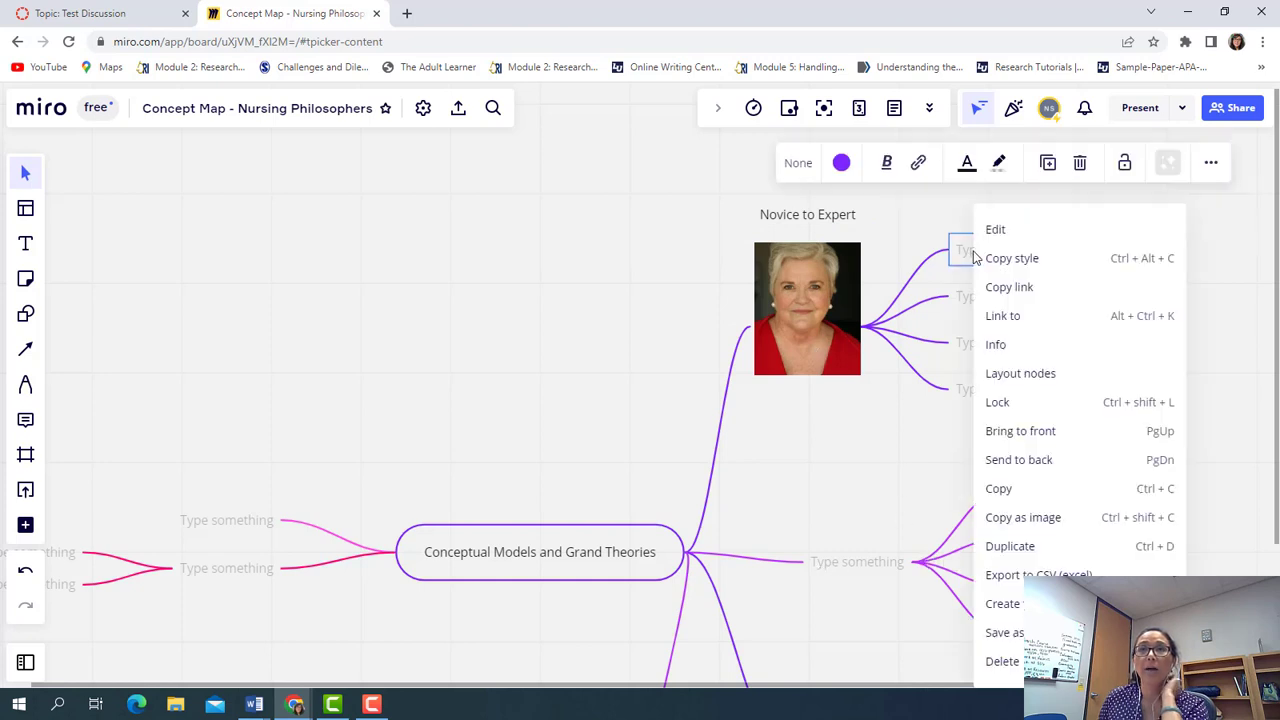
pyautogui.click(967, 259)
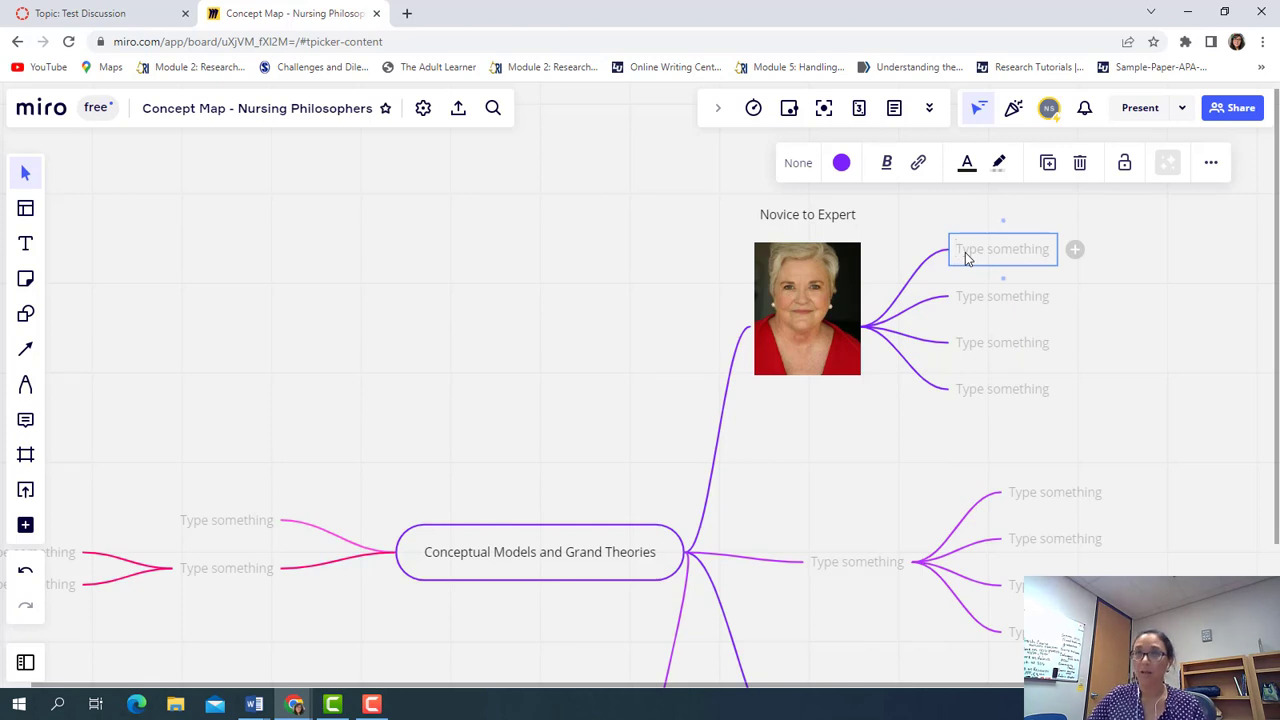
pyautogui.rightClick(965, 252)
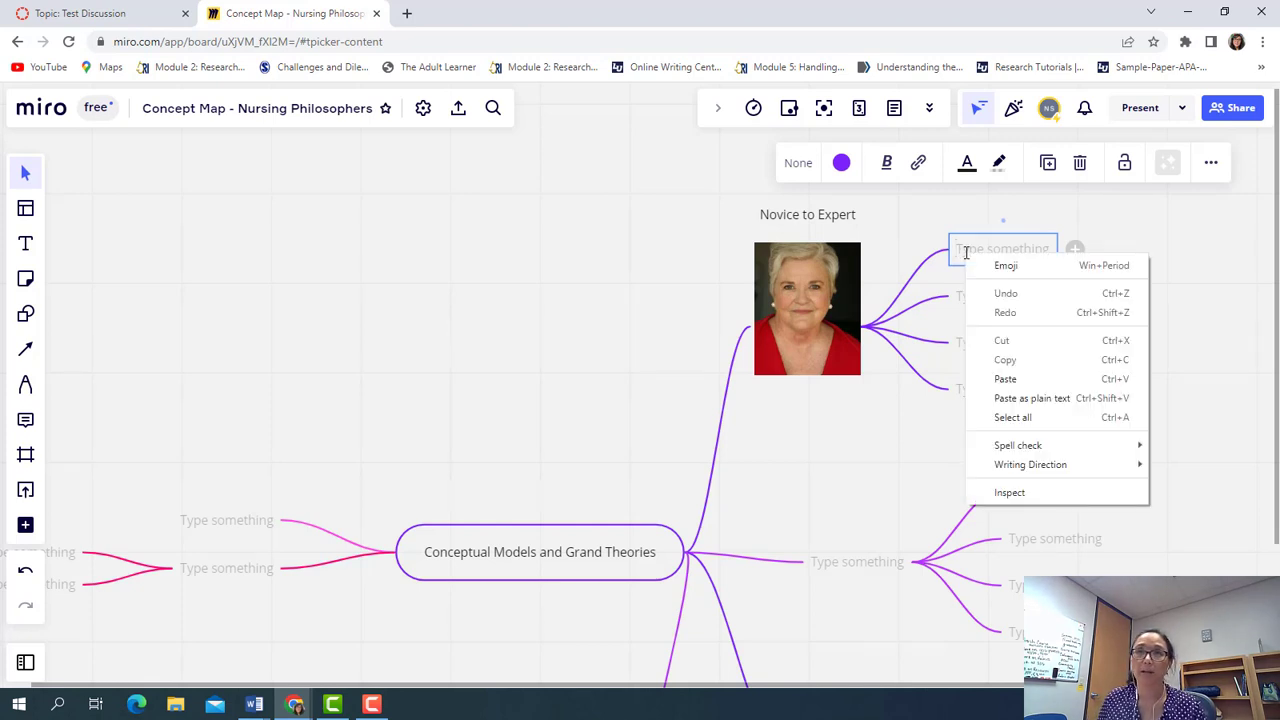
pyautogui.click(957, 241)
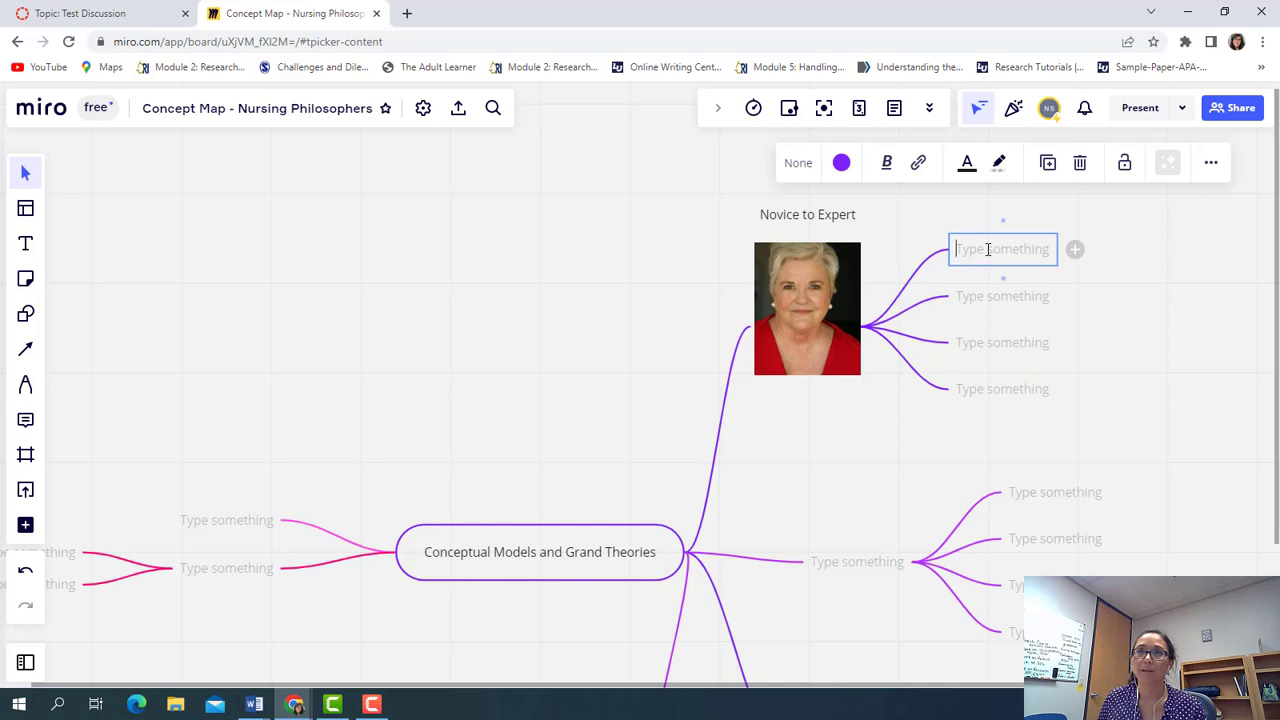
pyautogui.write('Human')
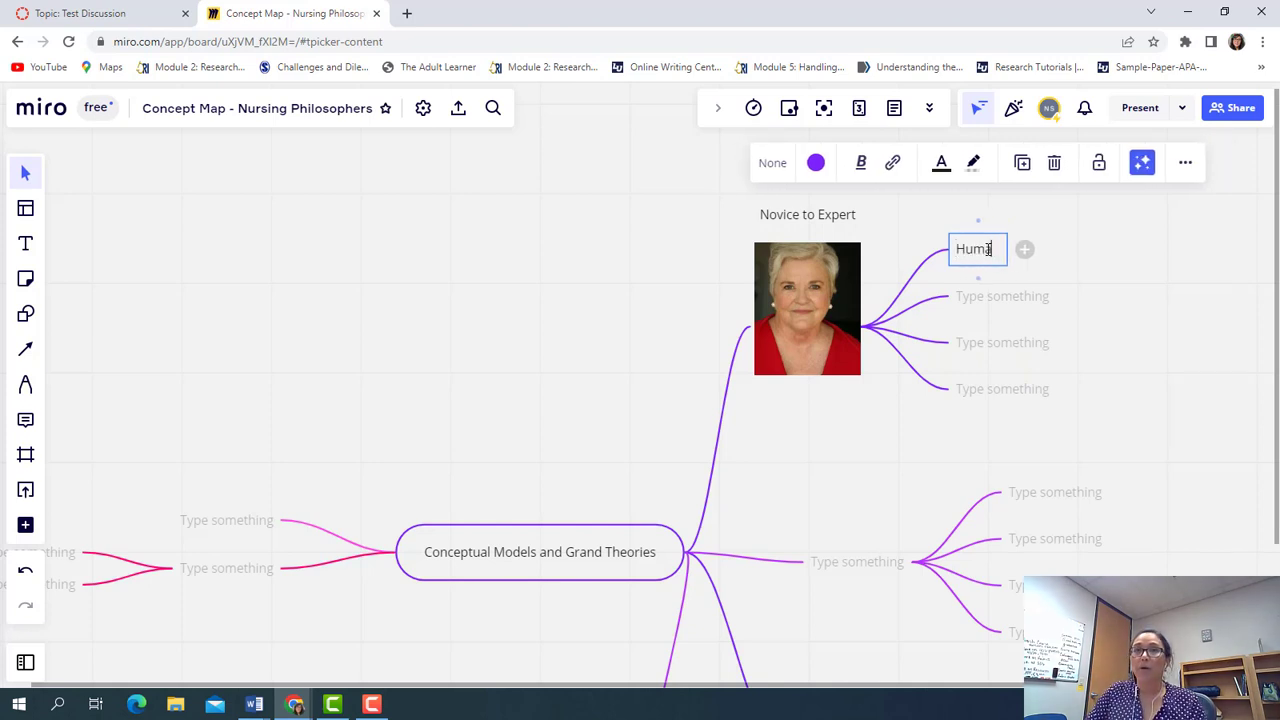
pyautogui.write('-  ')
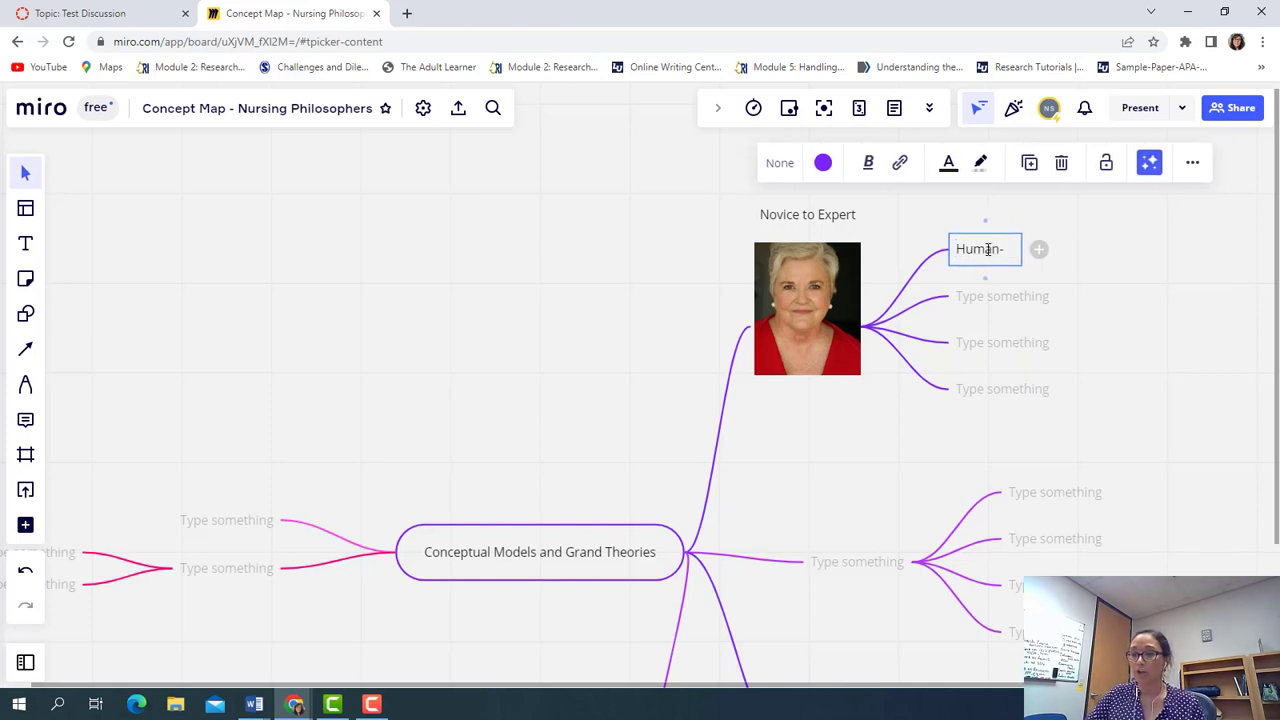
pyautogui.write('b')
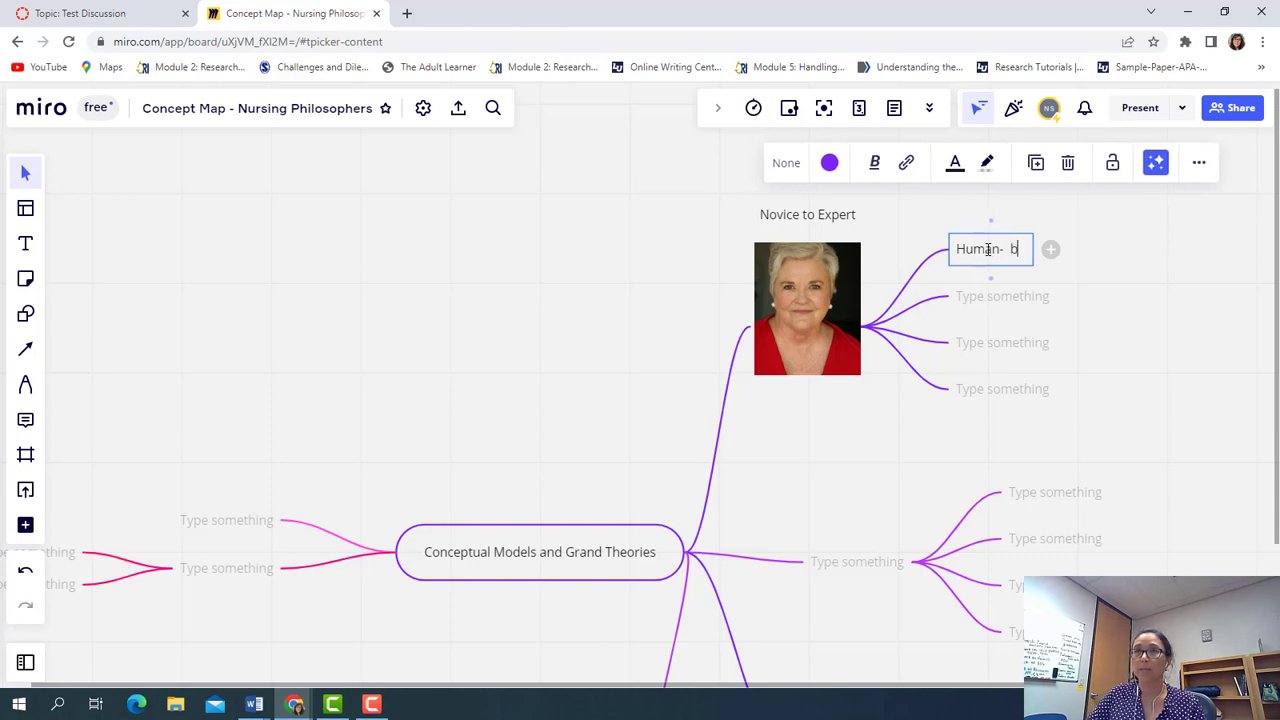
pyautogui.write('eings are')
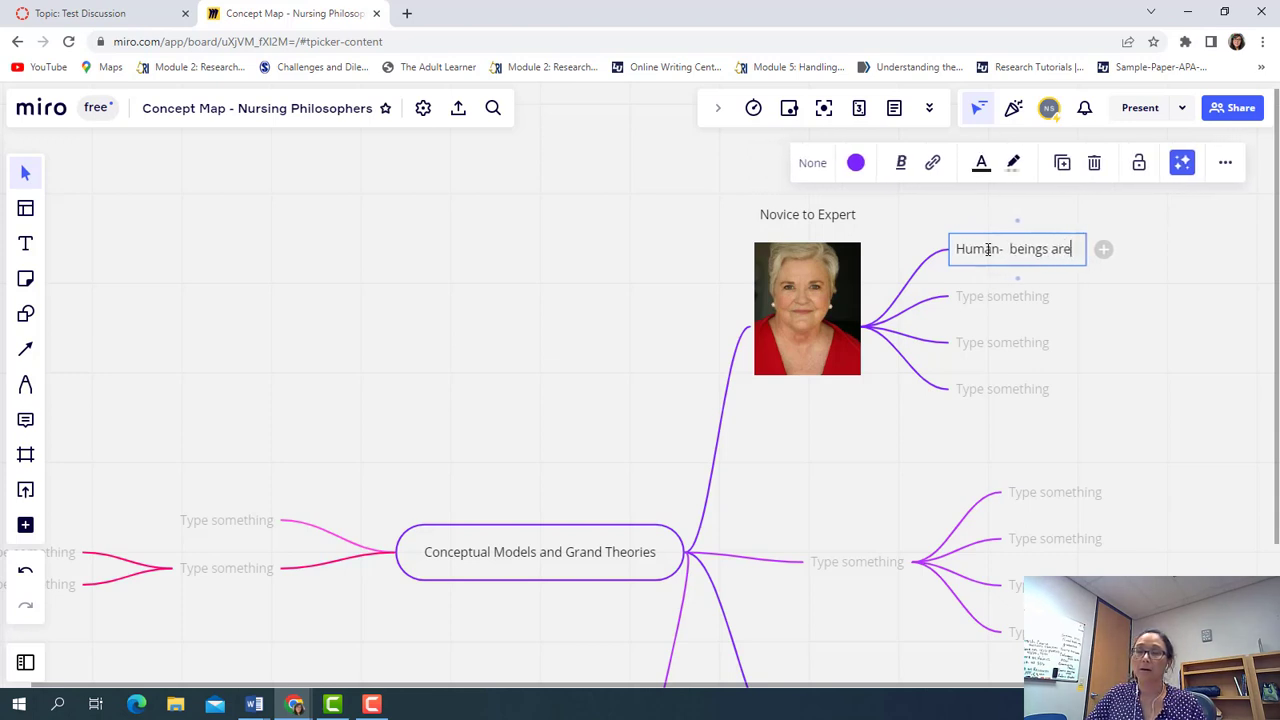
pyautogui.write(' defined b')
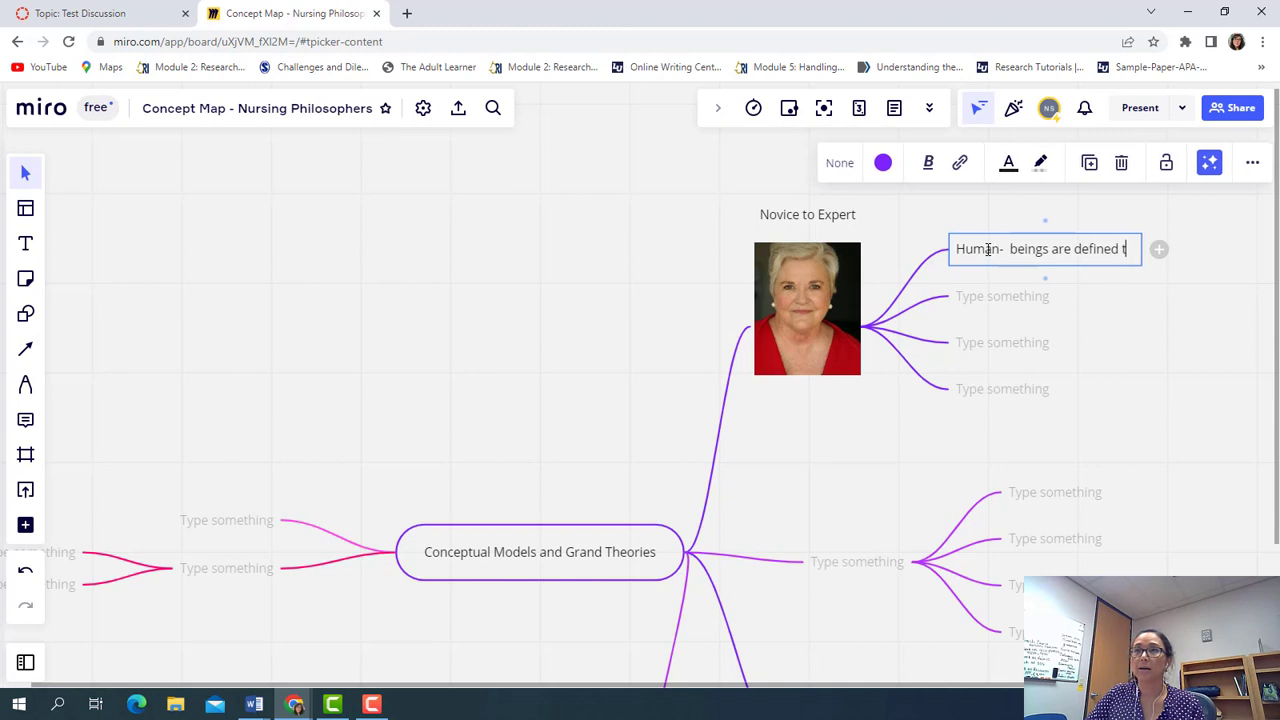
pyautogui.write('y live')
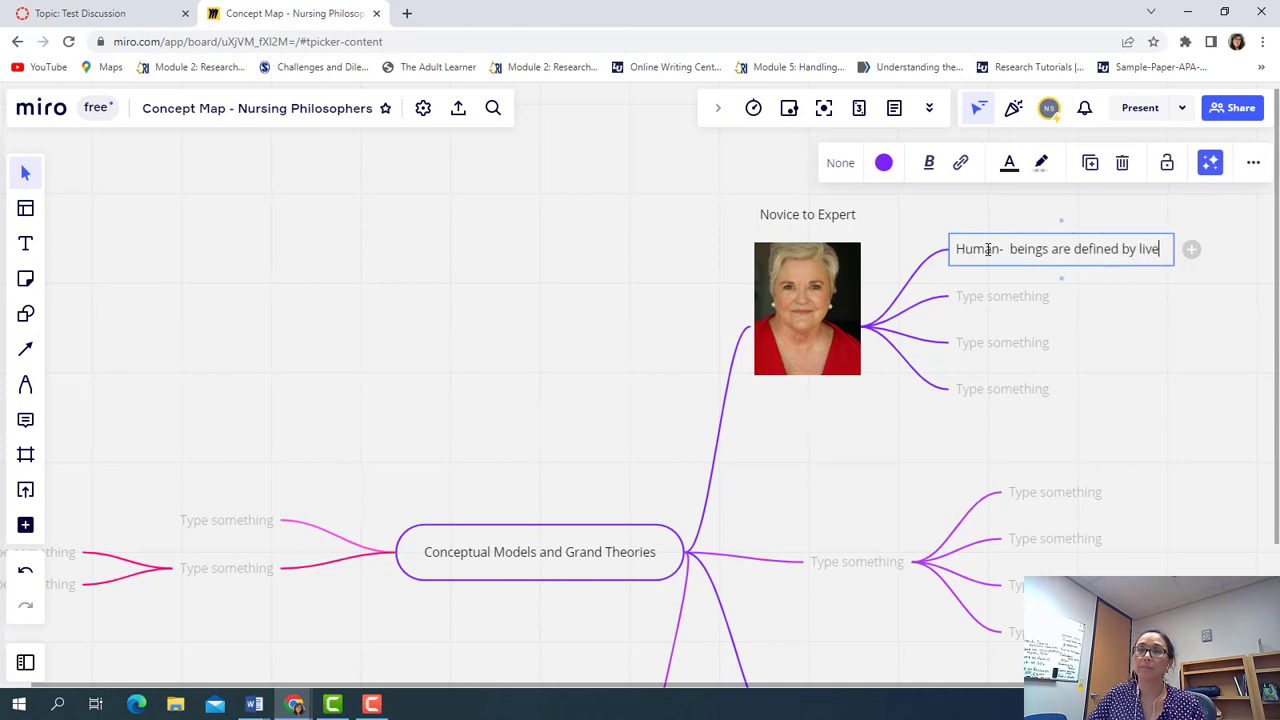
pyautogui.write('d experience')
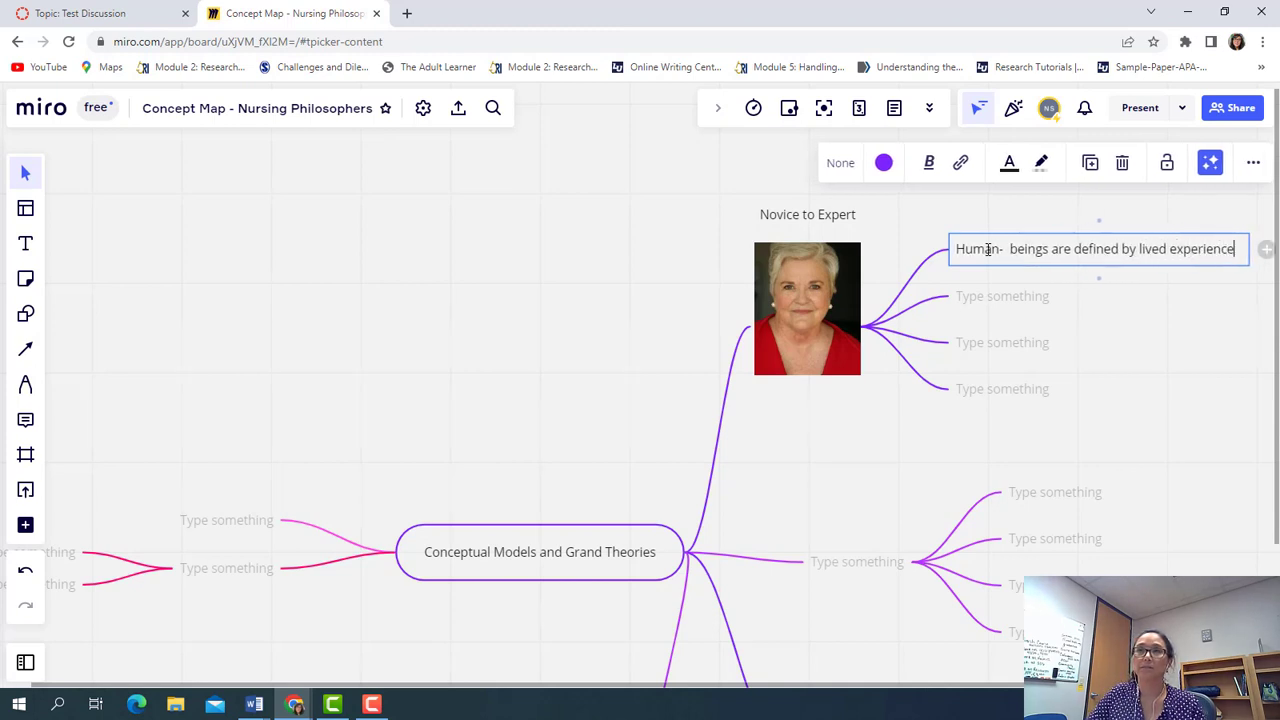
# Label the next two nodes 'Nursing - caring practice' and 'Health - What can be assessed'
pyautogui.click(979, 302)
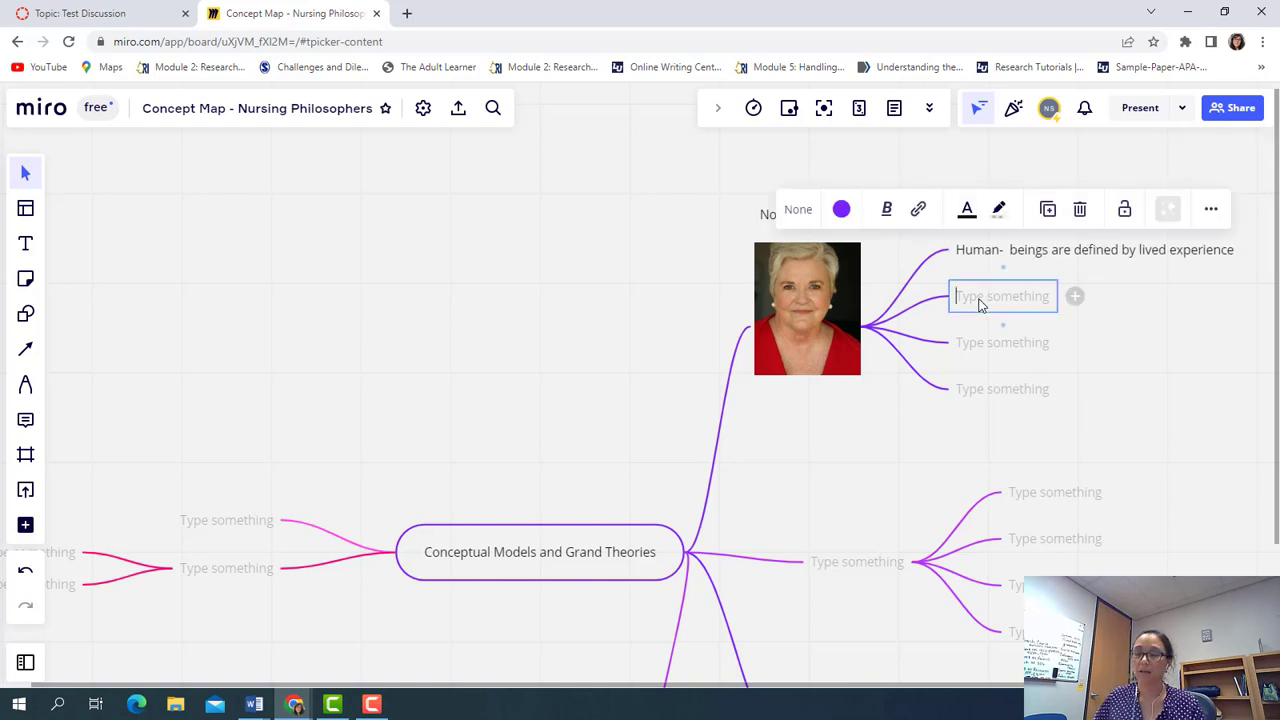
pyautogui.write('Nursing -')
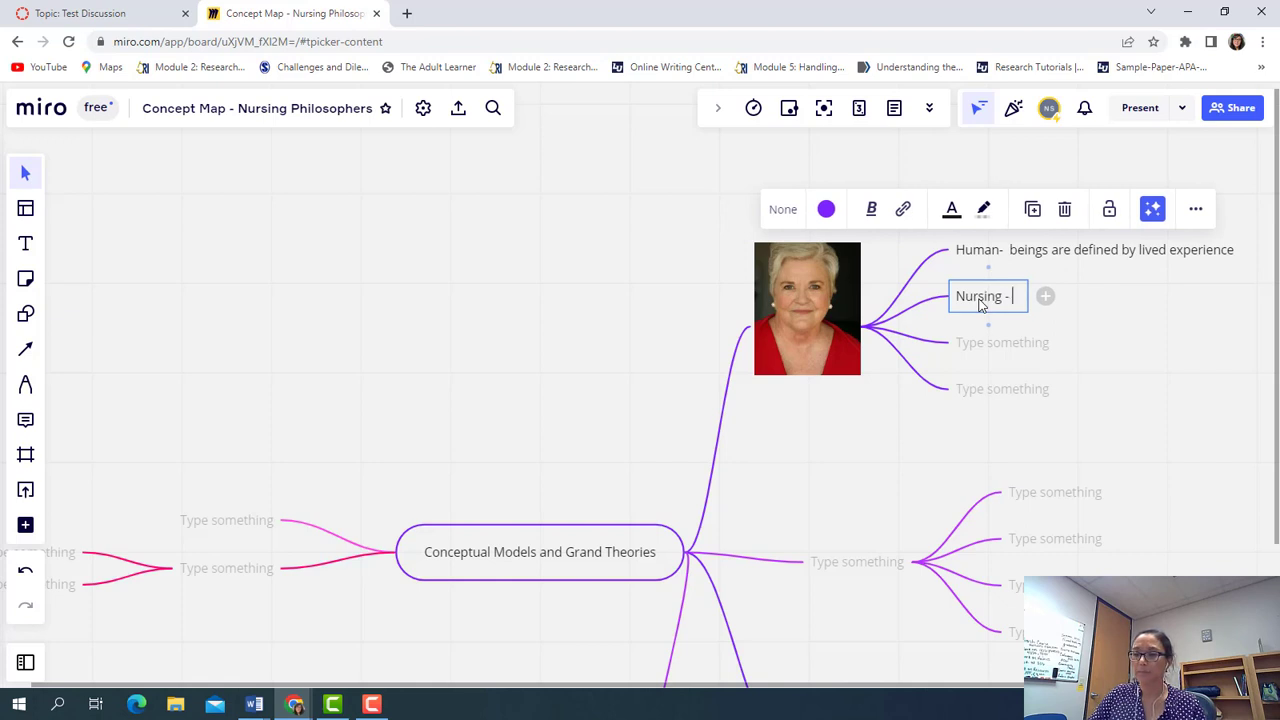
pyautogui.write(' caring pra')
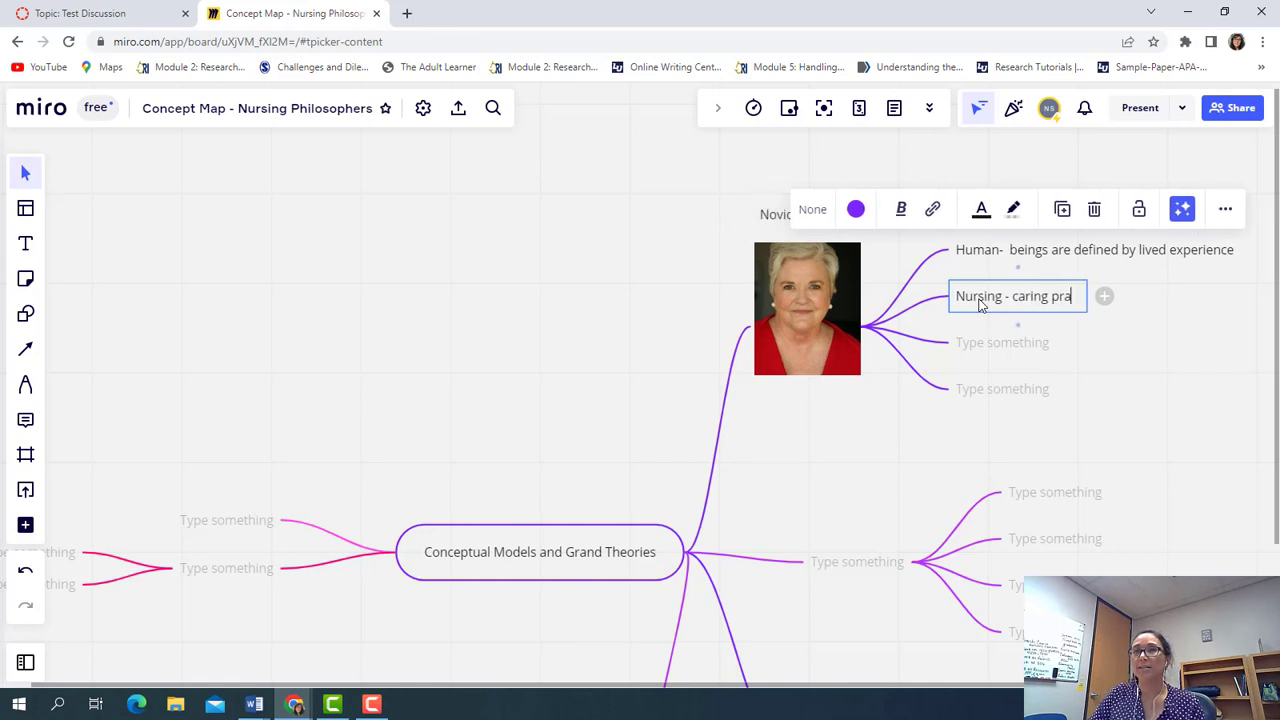
pyautogui.write('ctice')
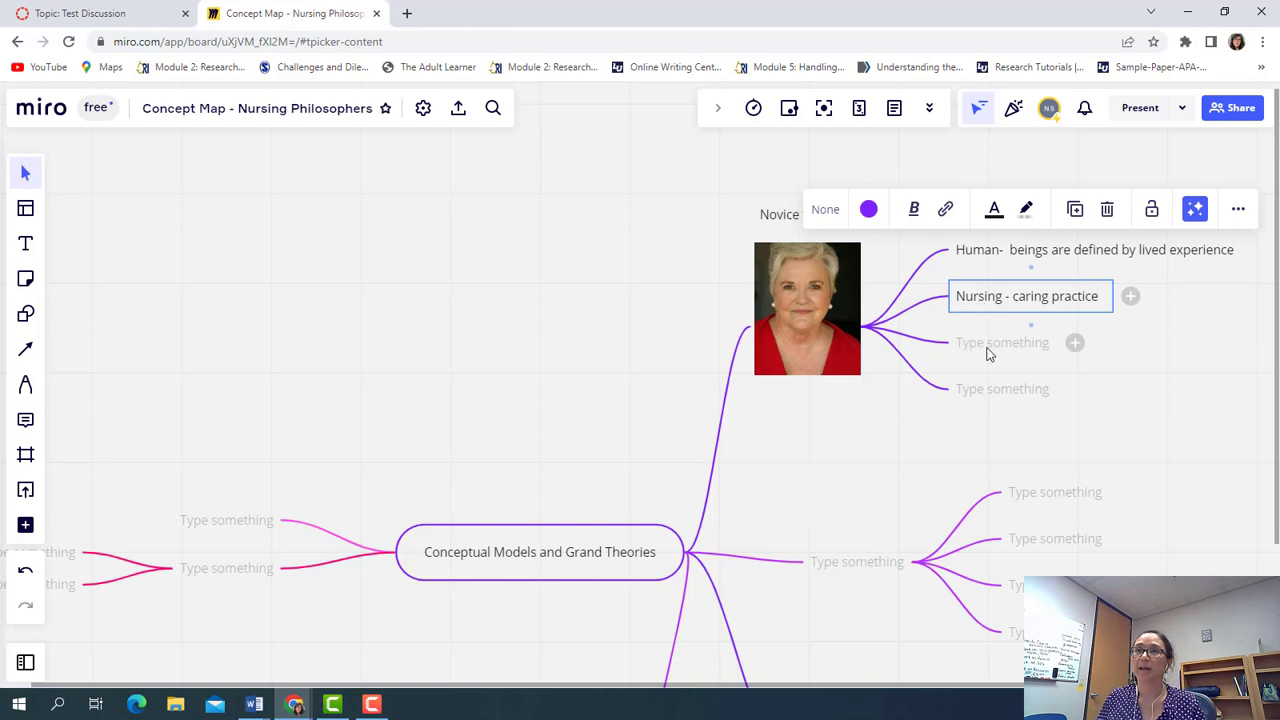
pyautogui.click(989, 345)
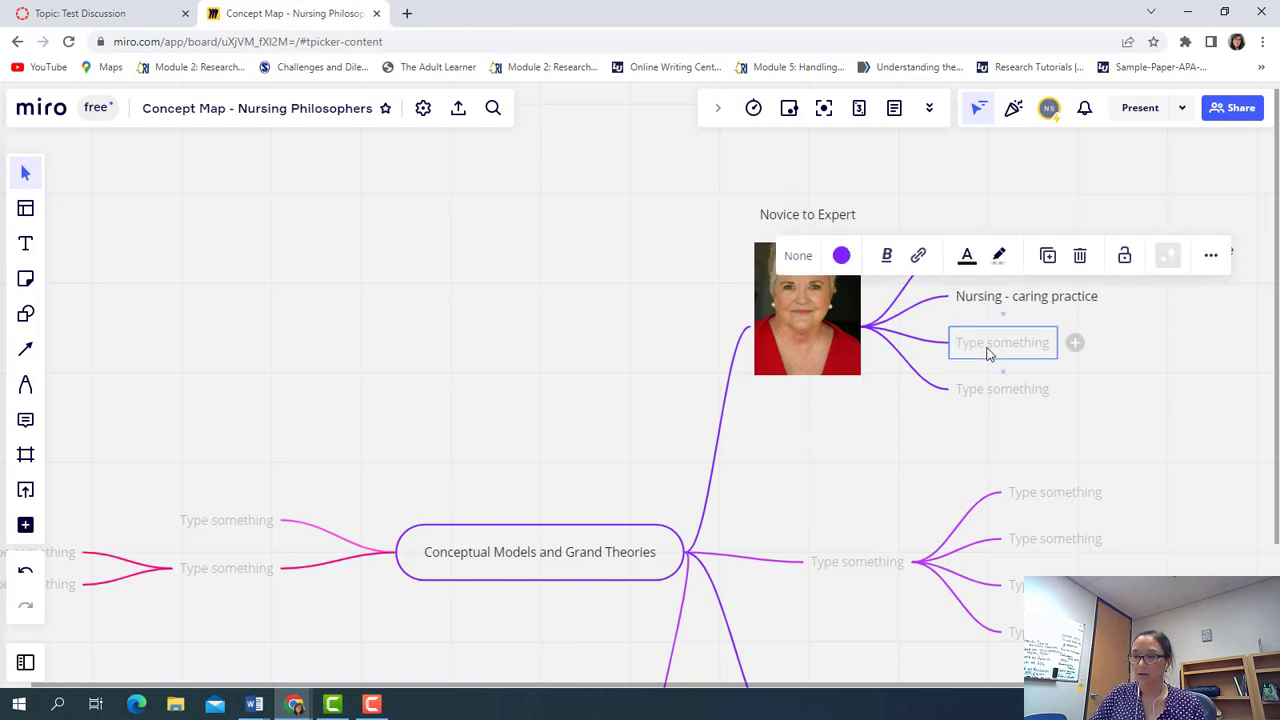
pyautogui.write('He')
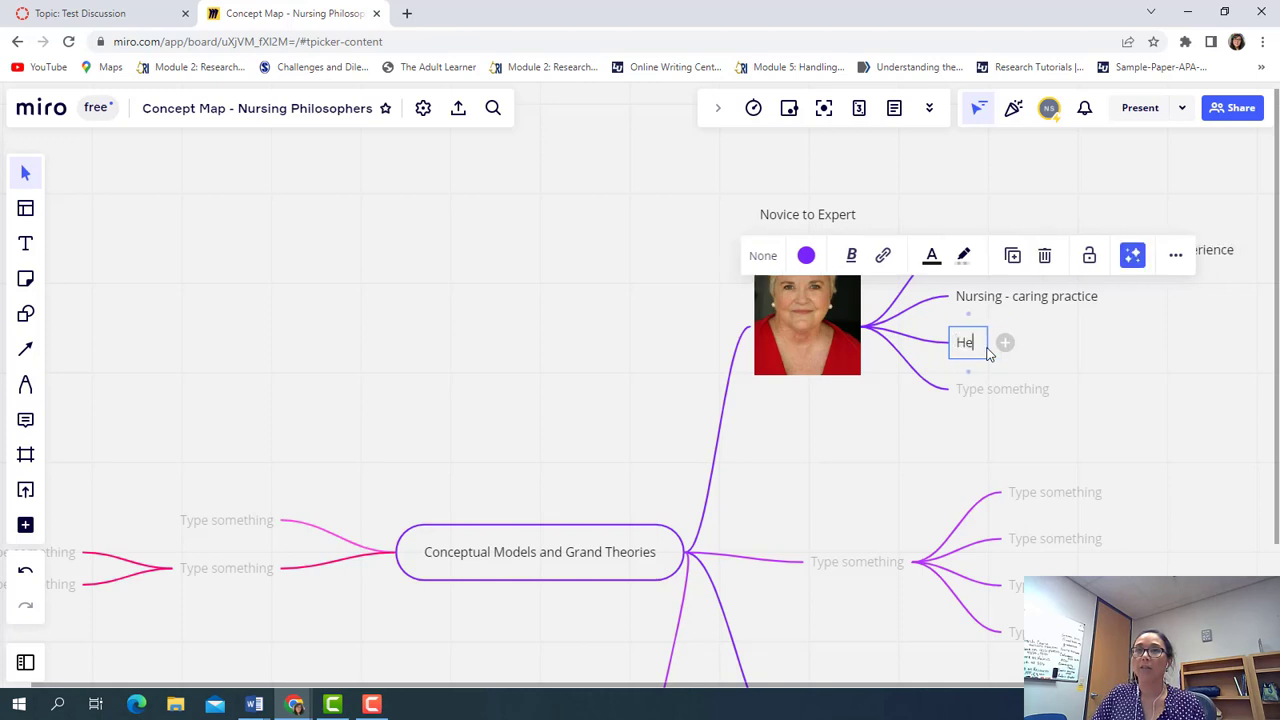
pyautogui.write('alth -')
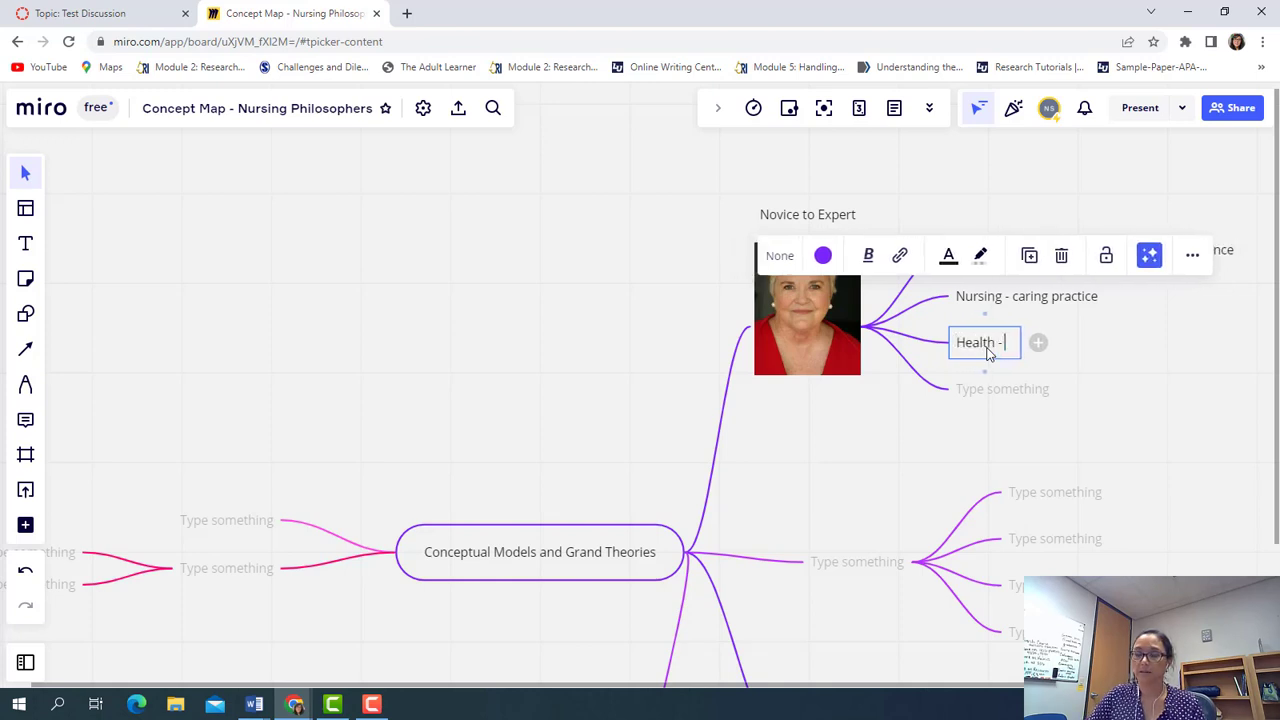
pyautogui.write(' What can be')
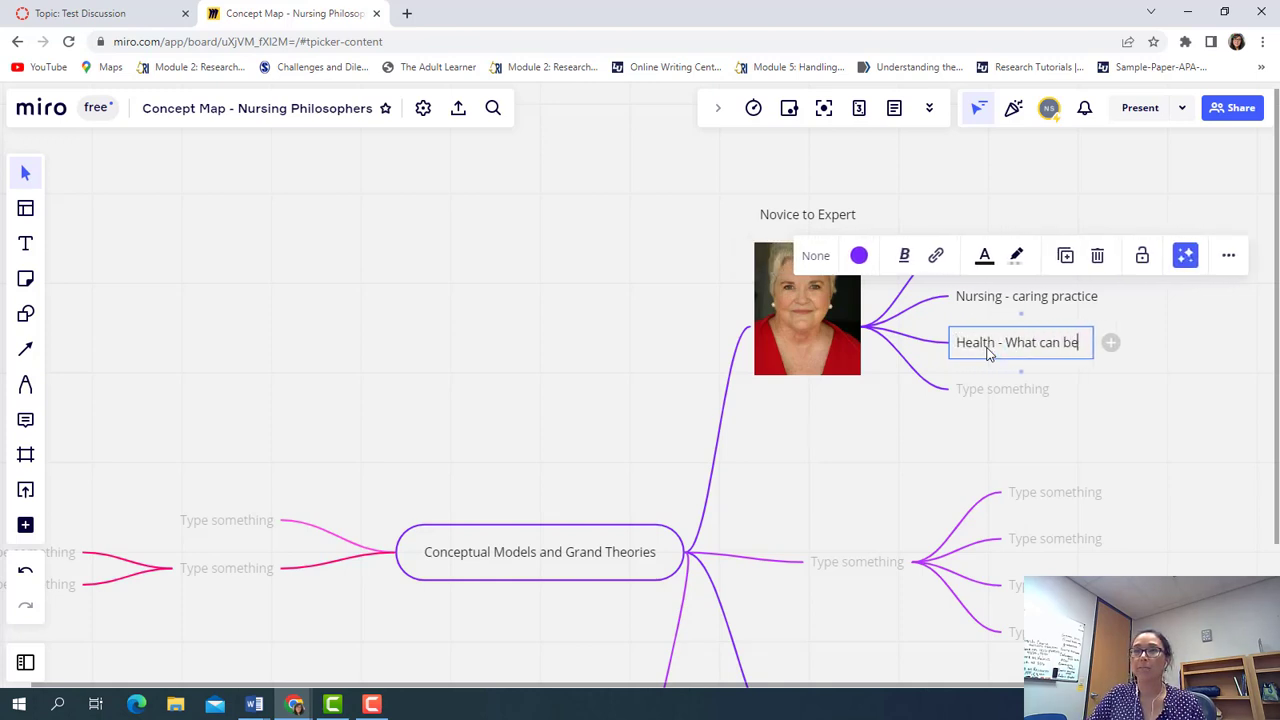
pyautogui.write(' assessed')
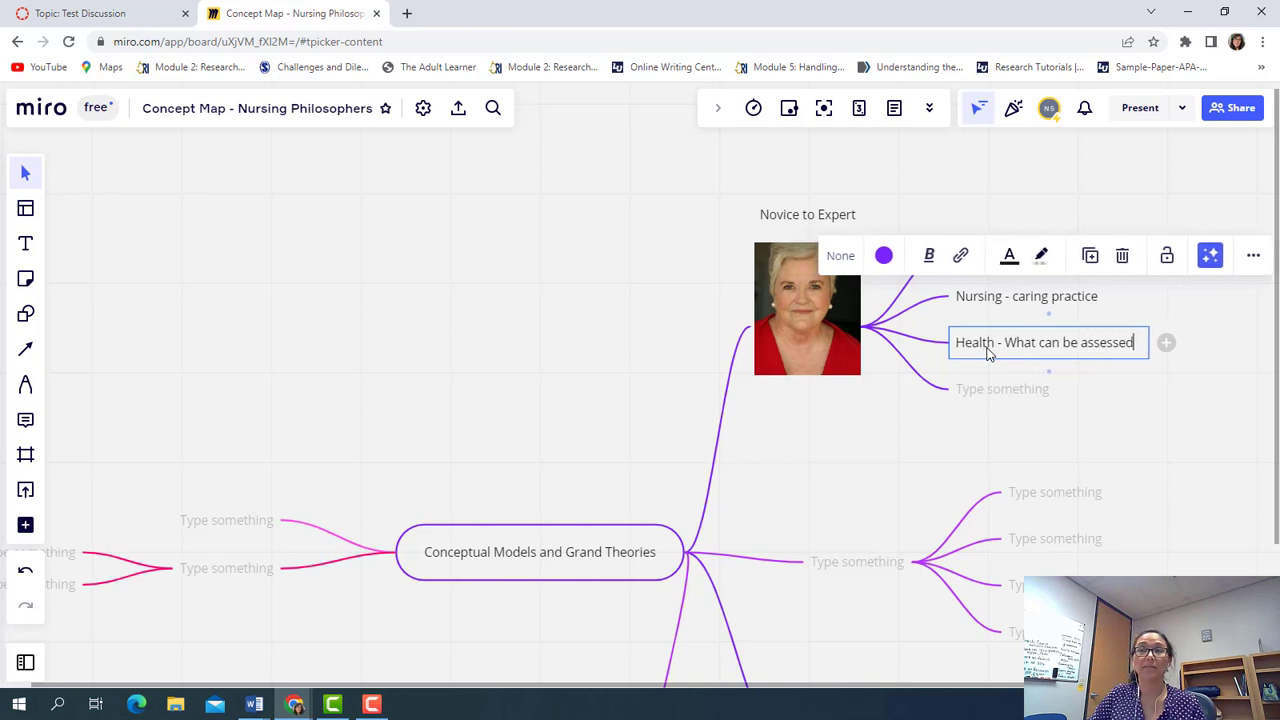
# Label the last node 'Environment - social interaction with personal environm', correcting the typo
pyautogui.click(993, 399)
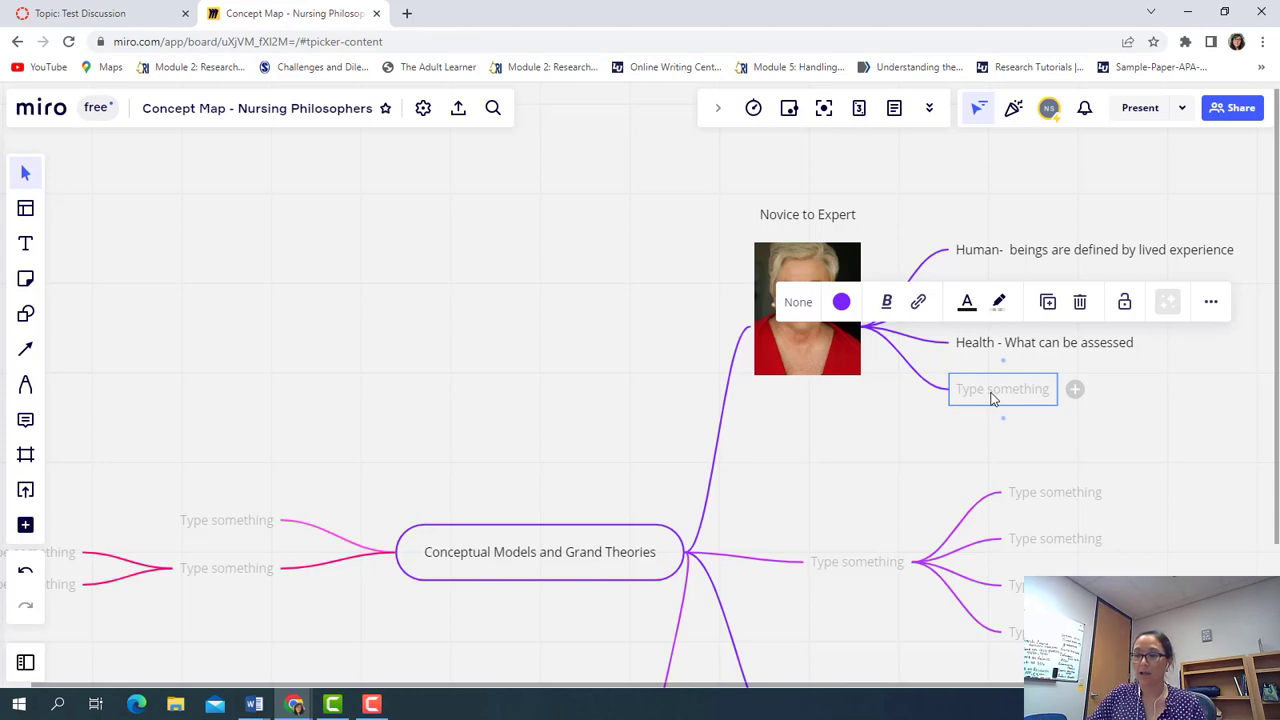
pyautogui.click(993, 399)
pyautogui.write('Enviro')
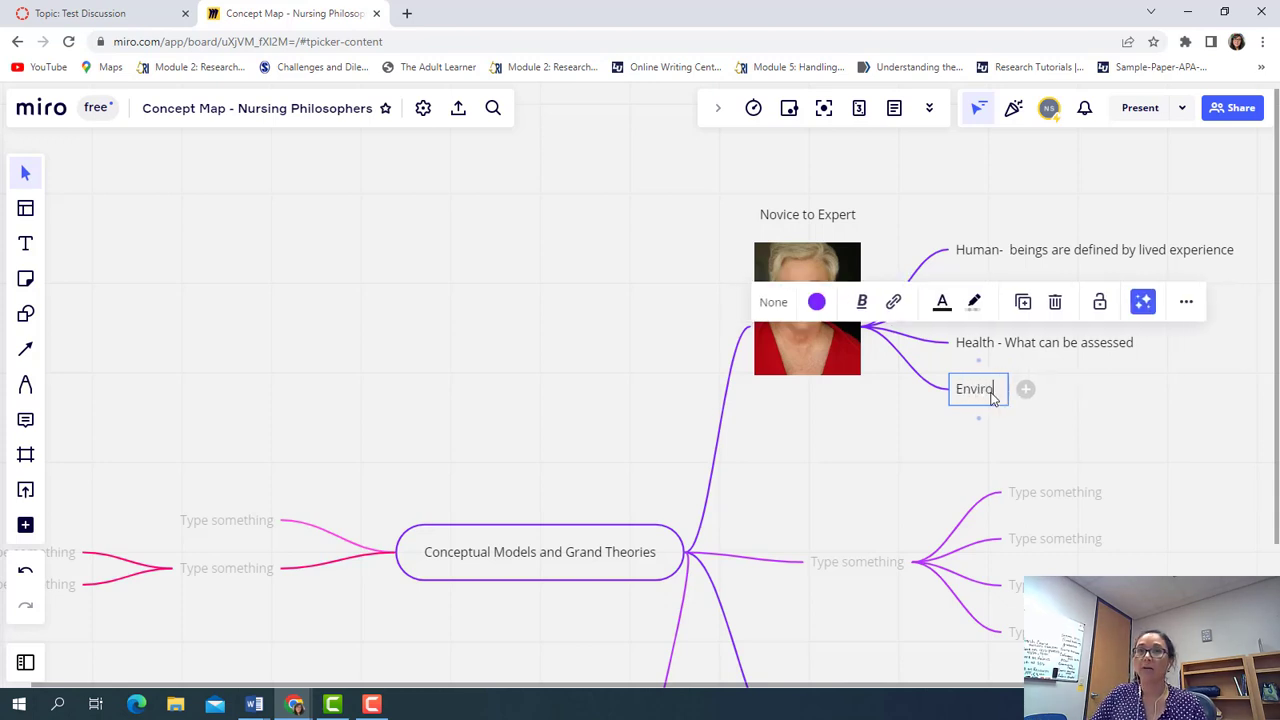
pyautogui.write('nment')
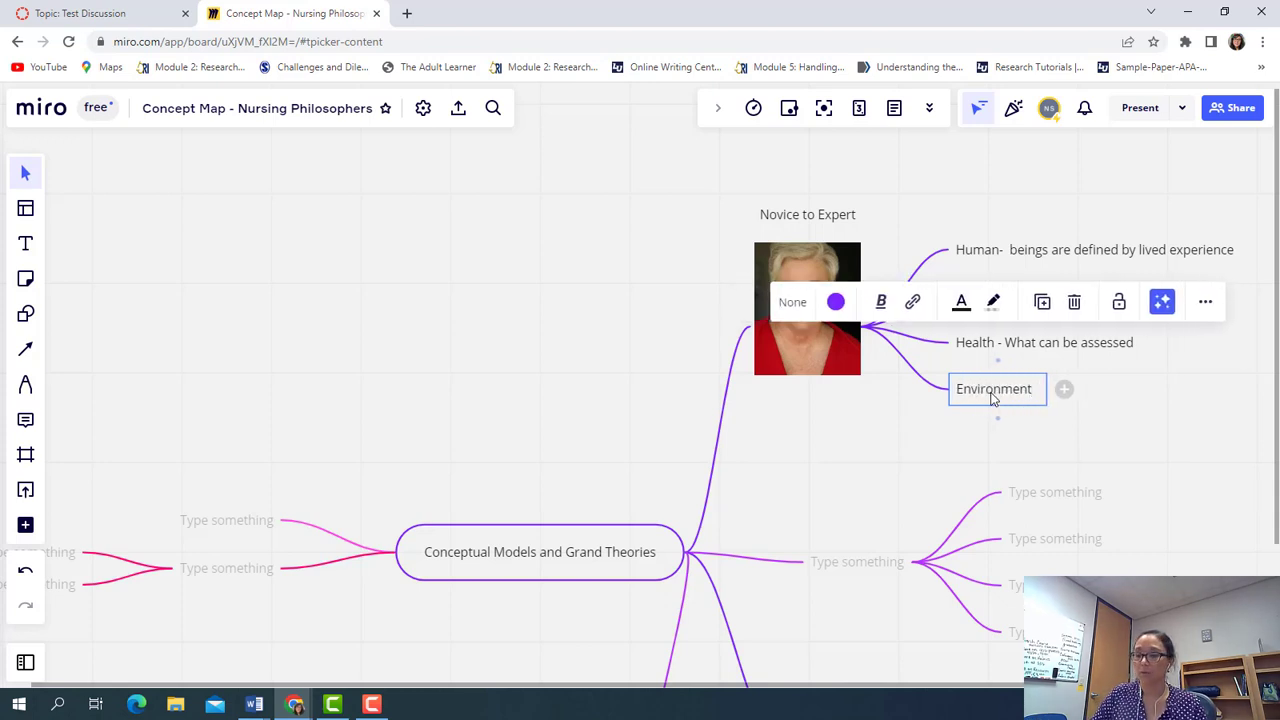
pyautogui.write(' - socis')
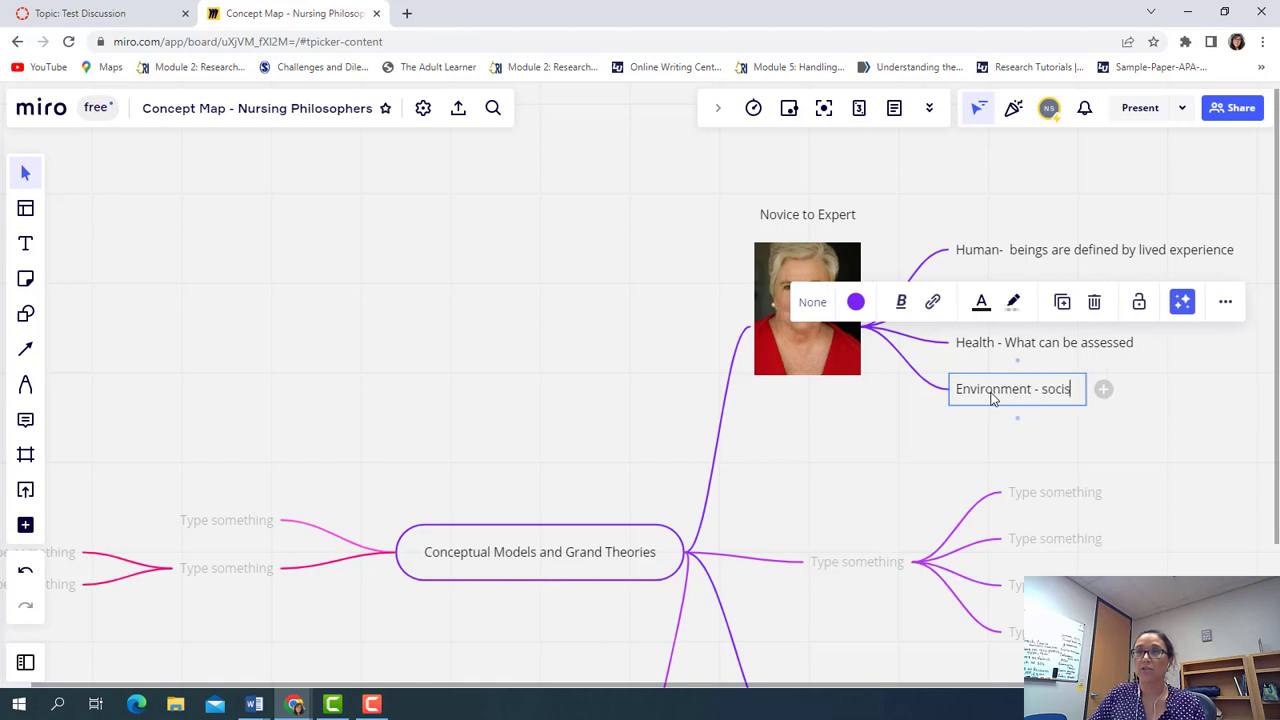
pyautogui.press('BackSpace')
pyautogui.write('al i')
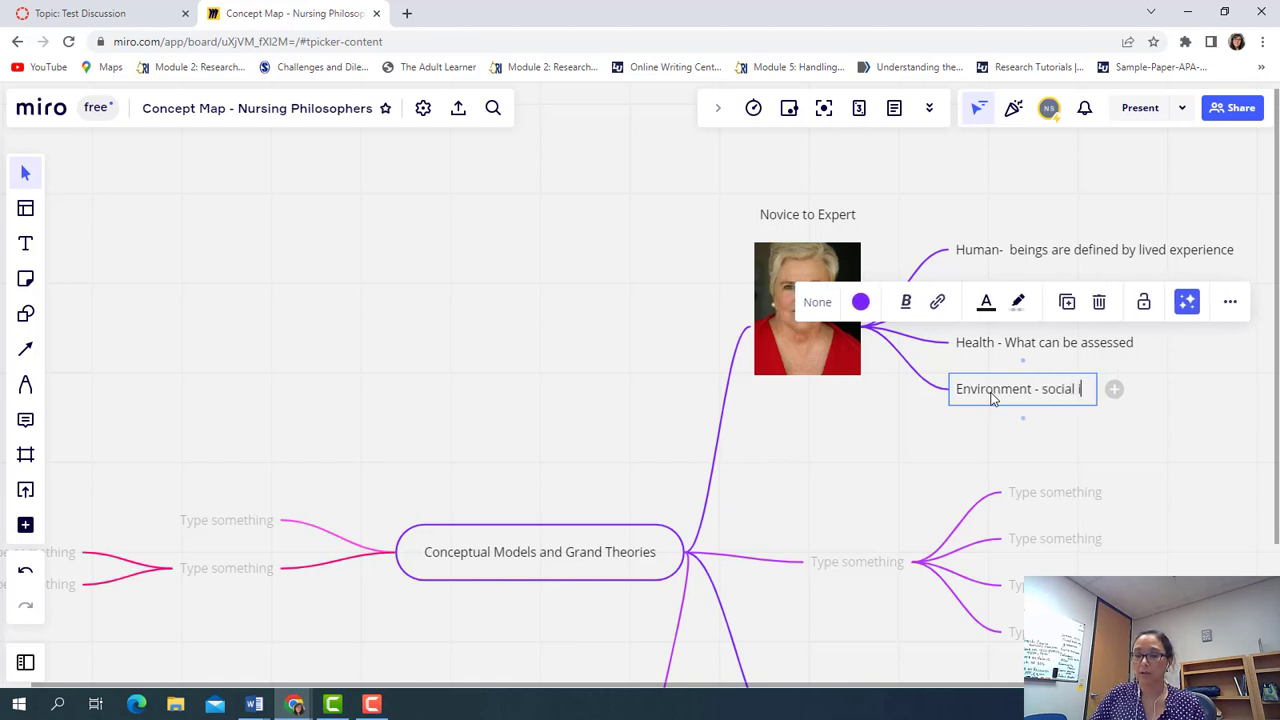
pyautogui.write('nteraction with')
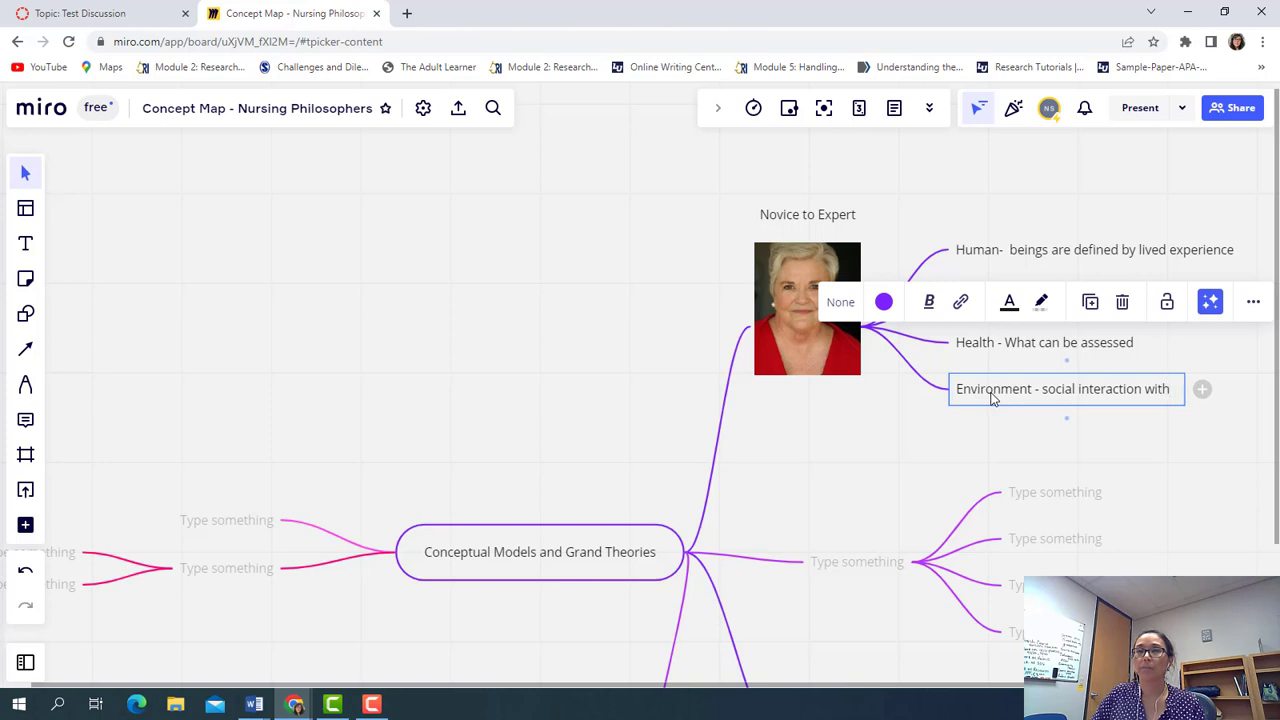
pyautogui.write(' per')
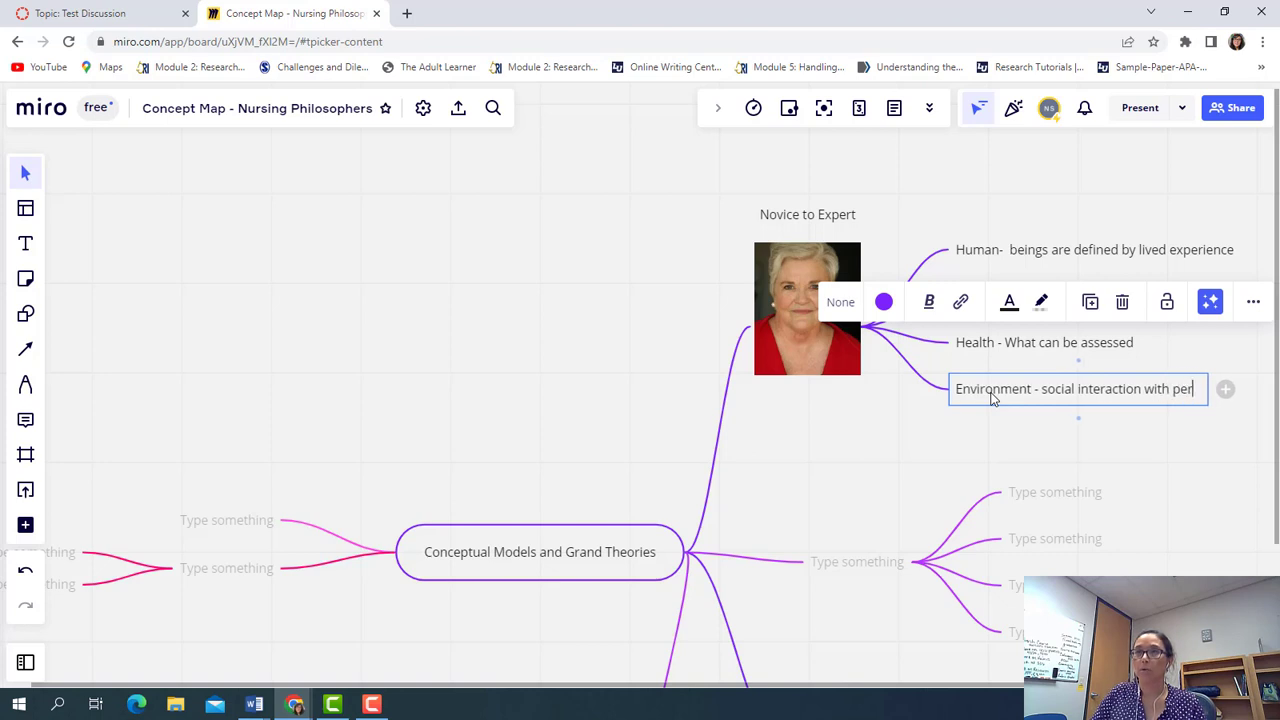
pyautogui.write('sonal environm')
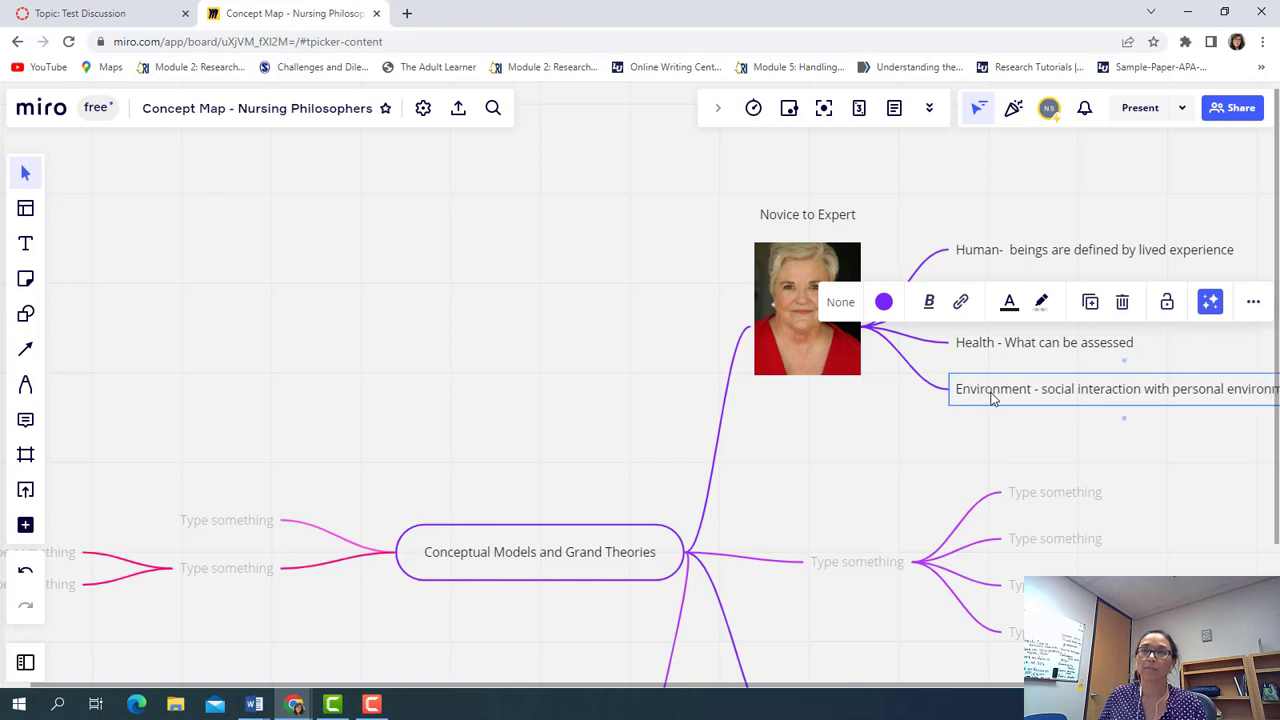
pyautogui.scroll(-2, 844, 460)
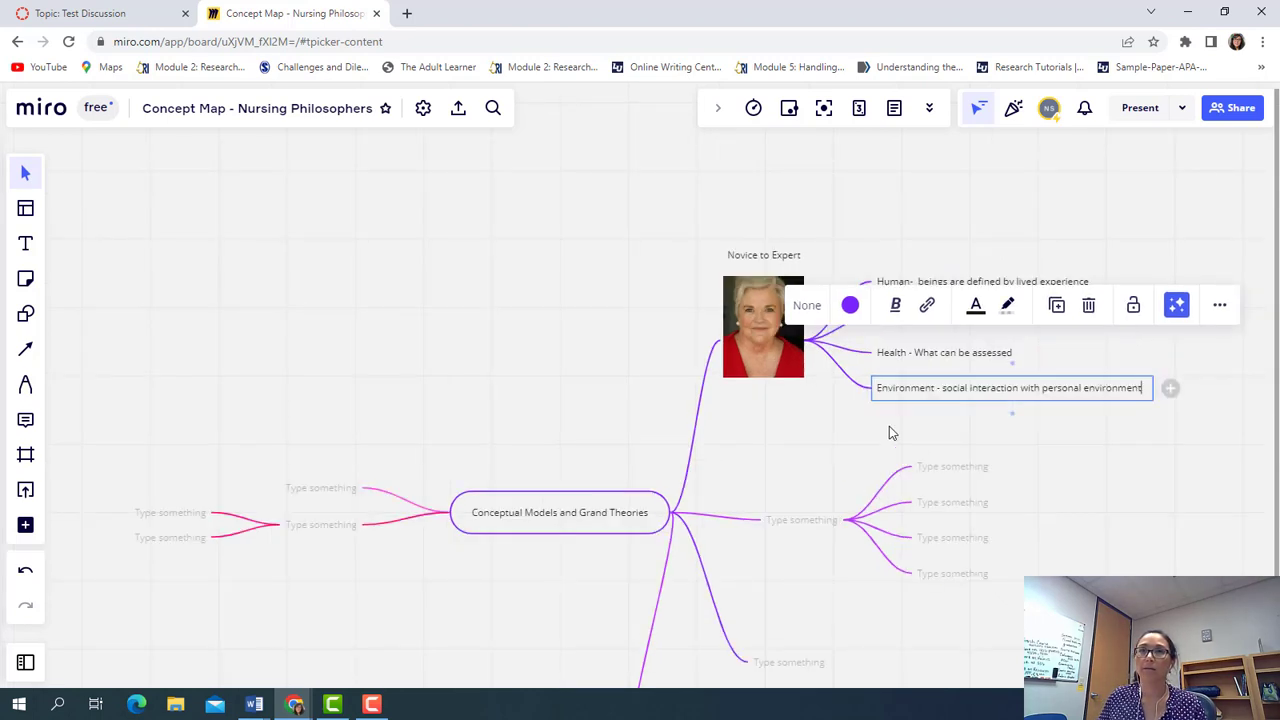
pyautogui.click(852, 340)
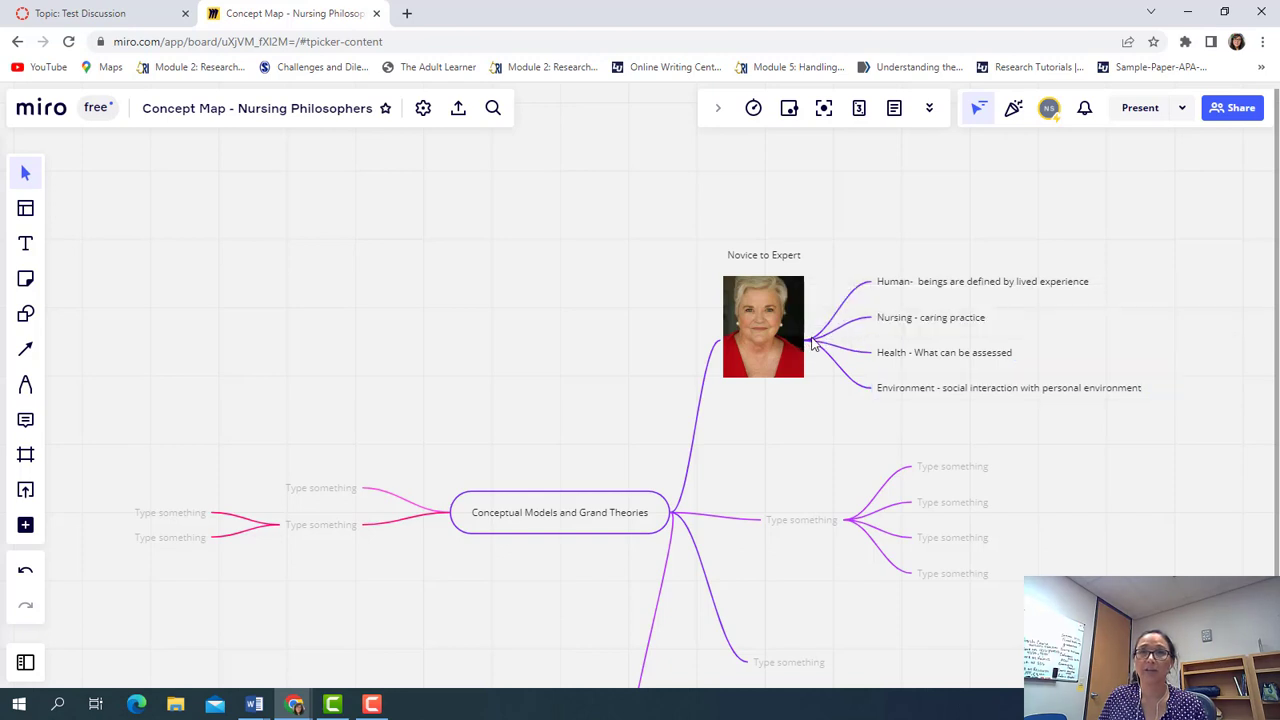
pyautogui.rightClick(812, 342)
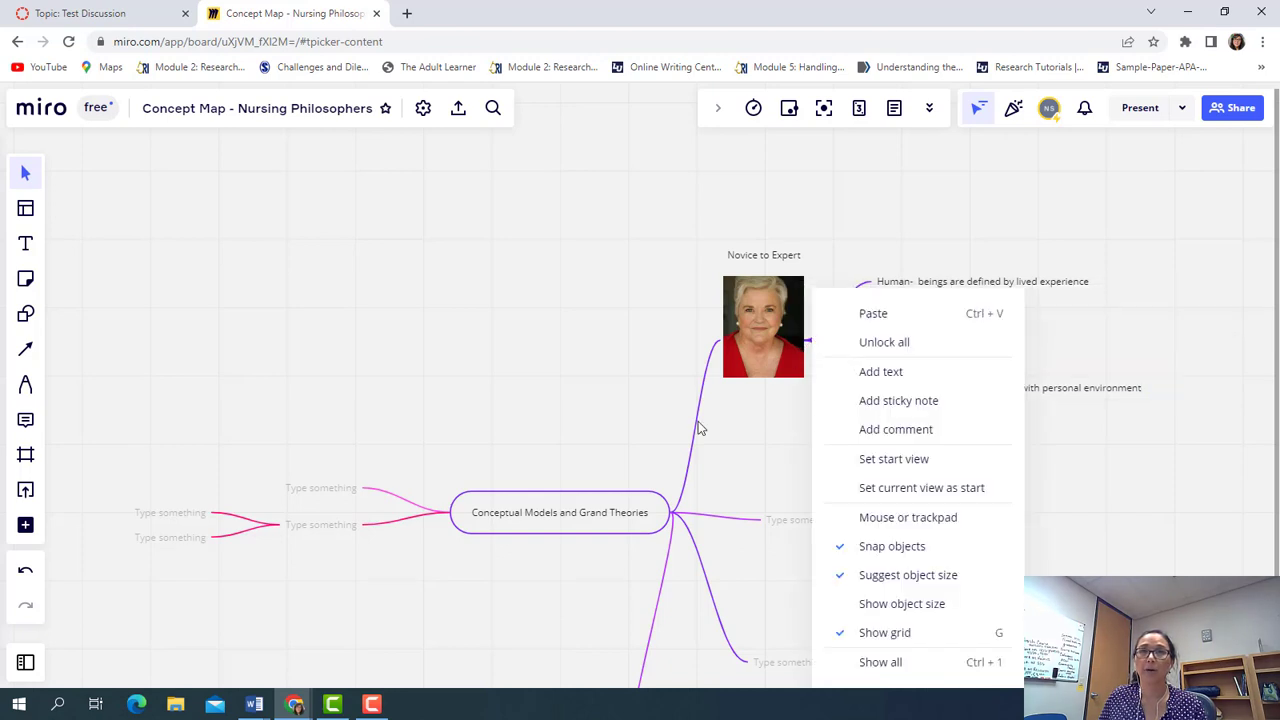
pyautogui.press('Escape')
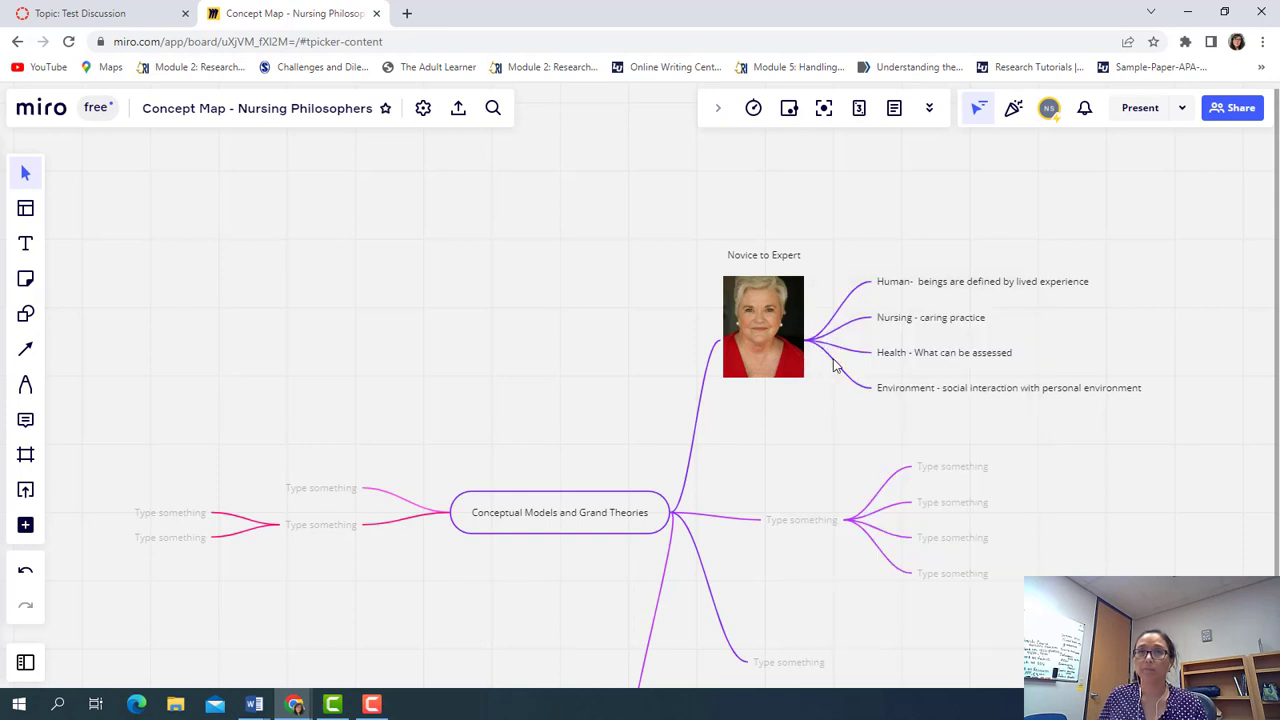
# Color the Environment and Health branches cyan
pyautogui.click(937, 390)
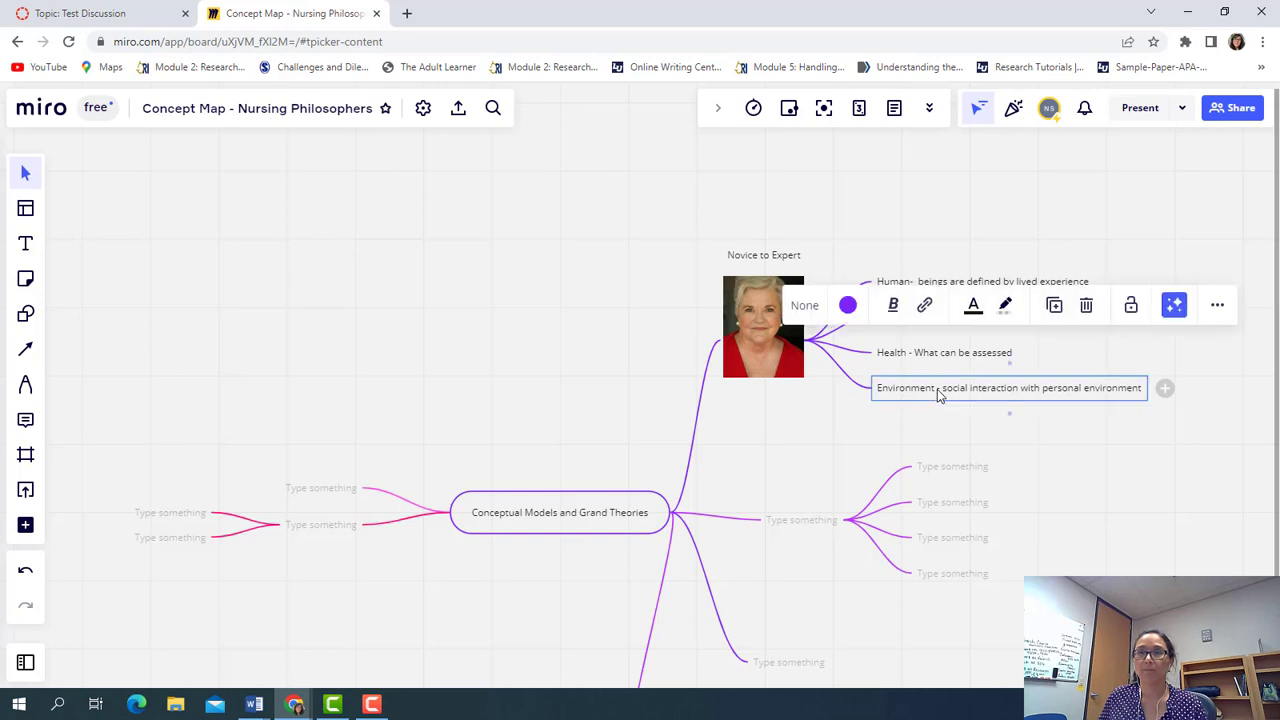
pyautogui.click(848, 309)
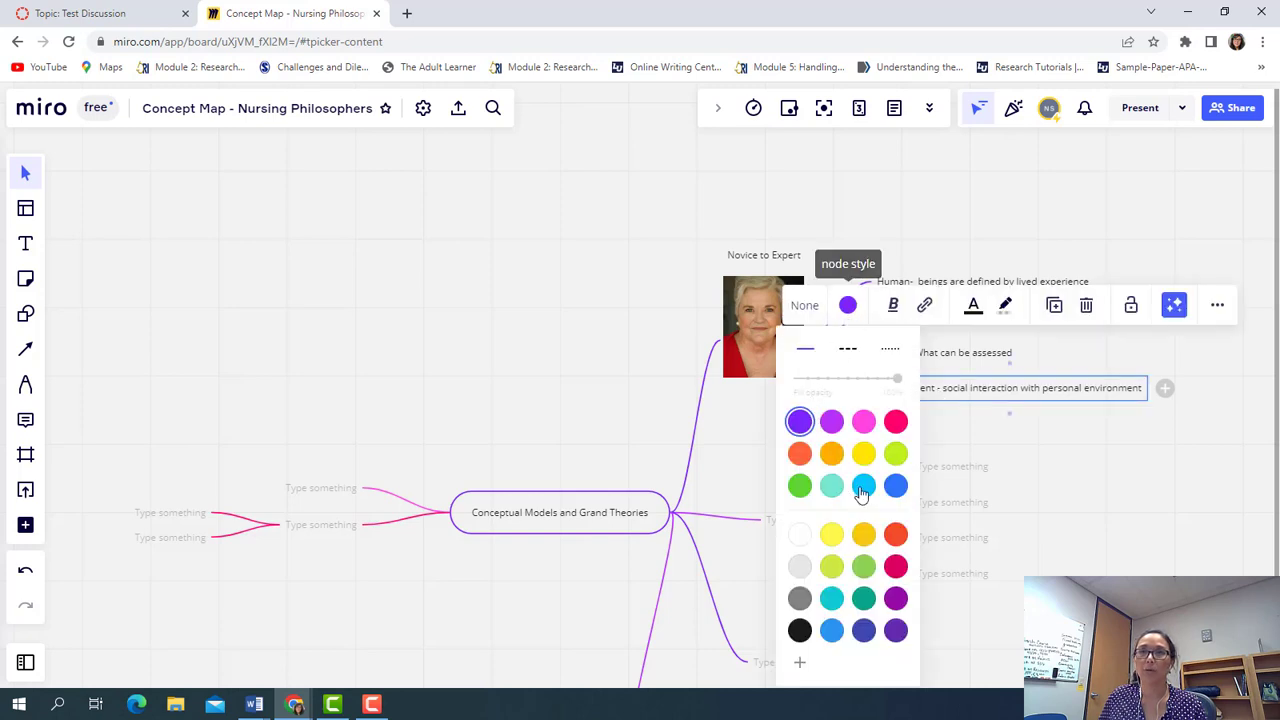
pyautogui.click(863, 486)
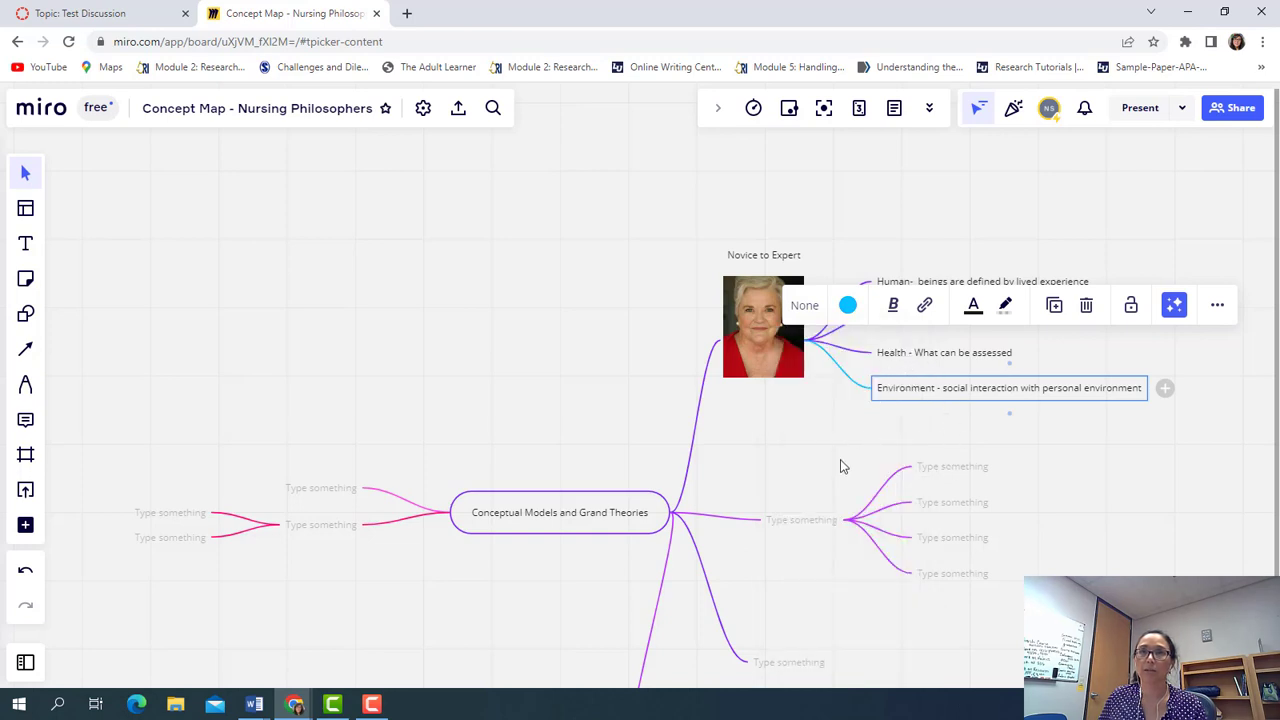
pyautogui.doubleClick(921, 353)
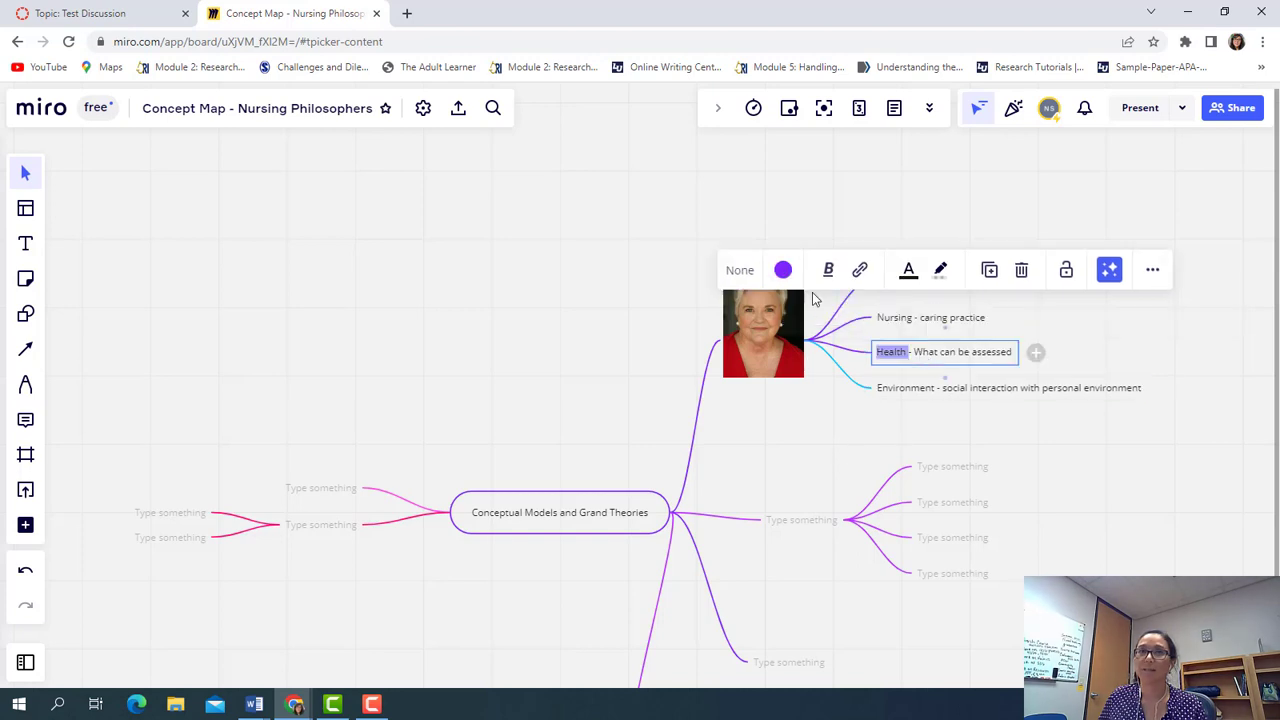
pyautogui.click(783, 260)
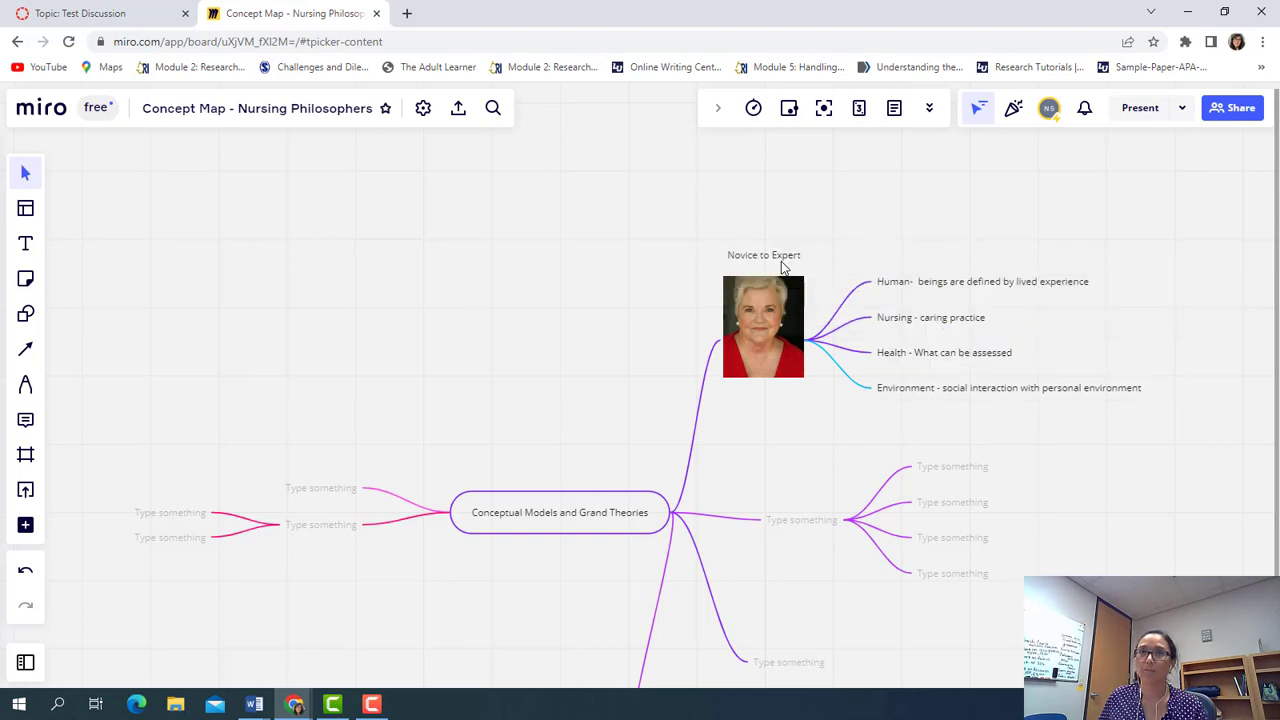
pyautogui.click(930, 357)
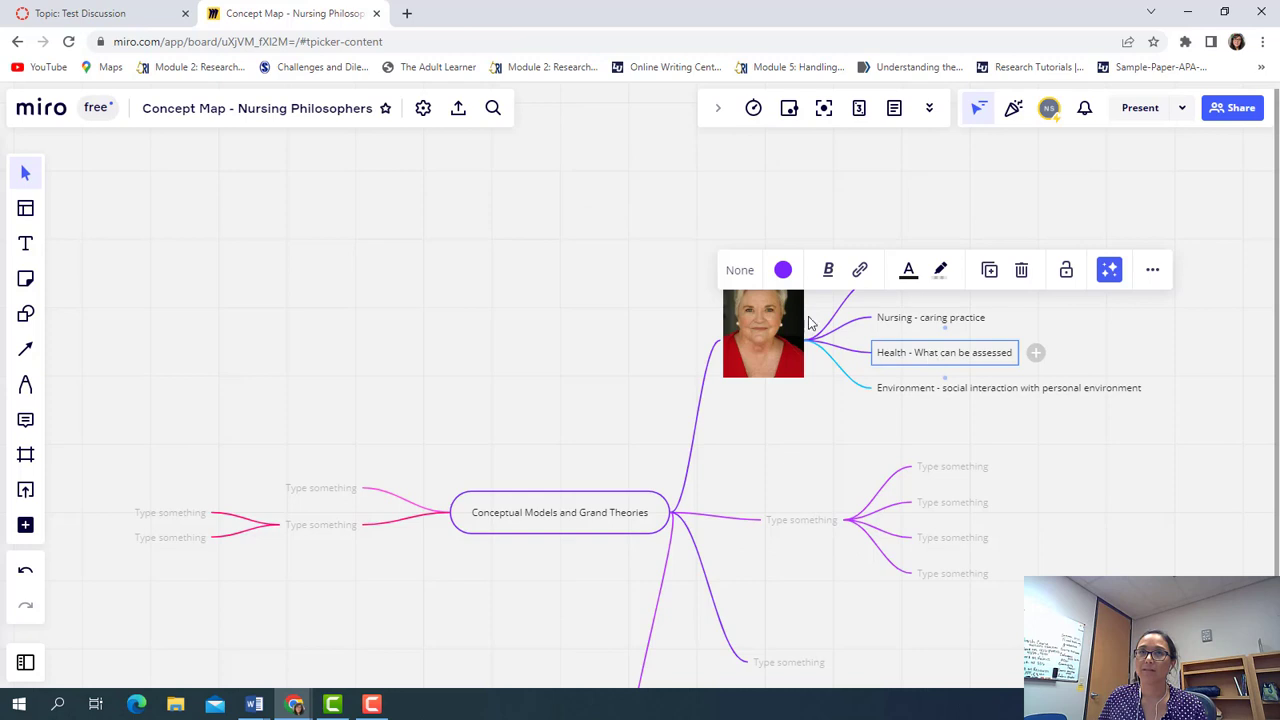
pyautogui.click(783, 270)
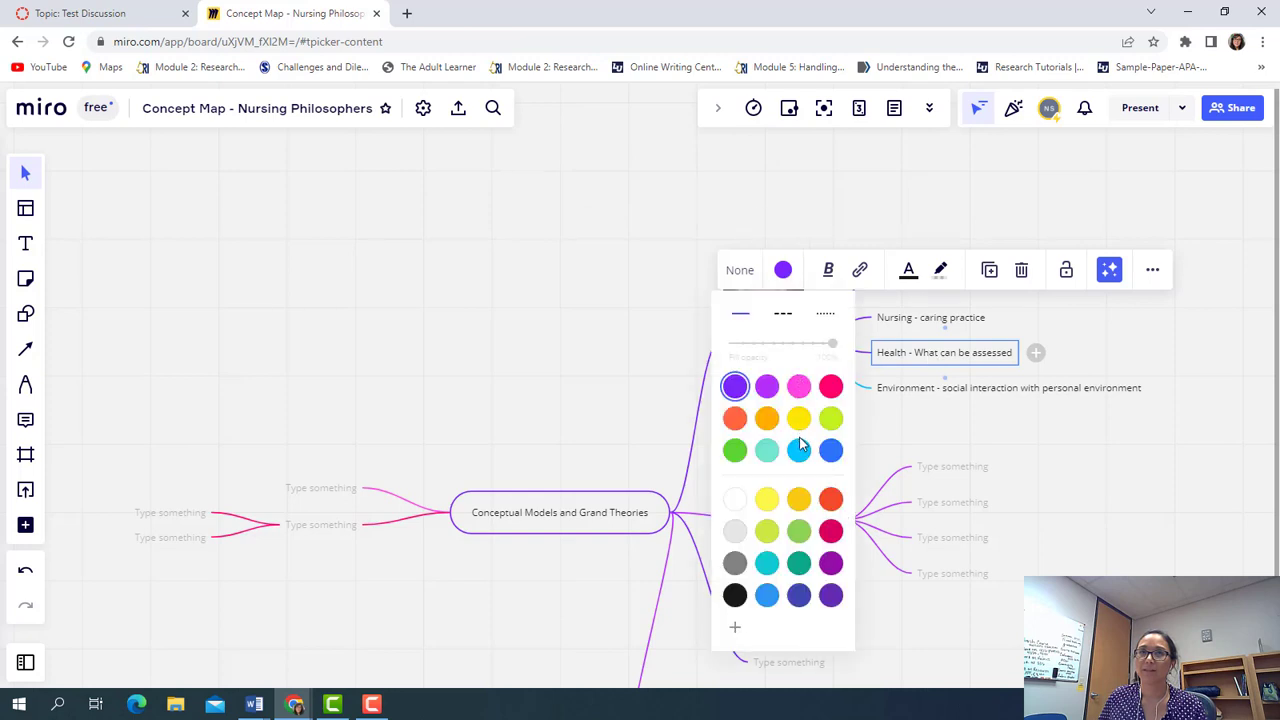
pyautogui.click(800, 450)
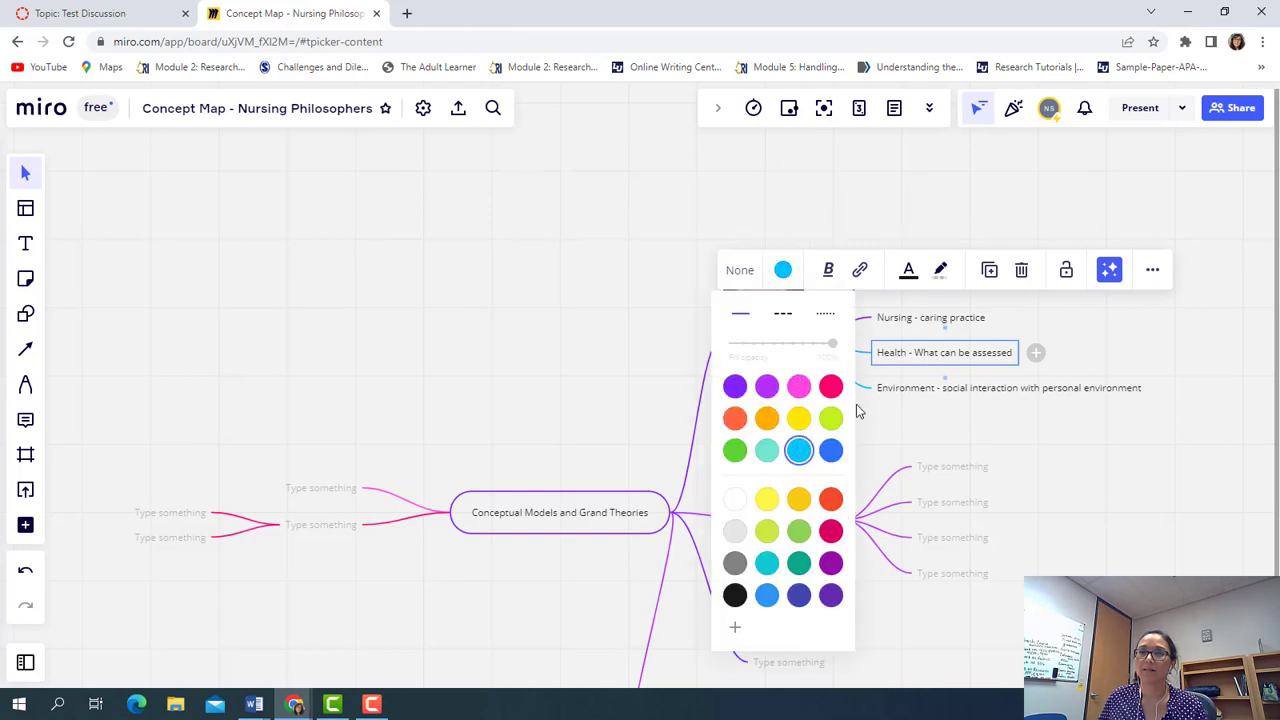
# Color the Nursing and Human branches cyan
pyautogui.click(900, 322)
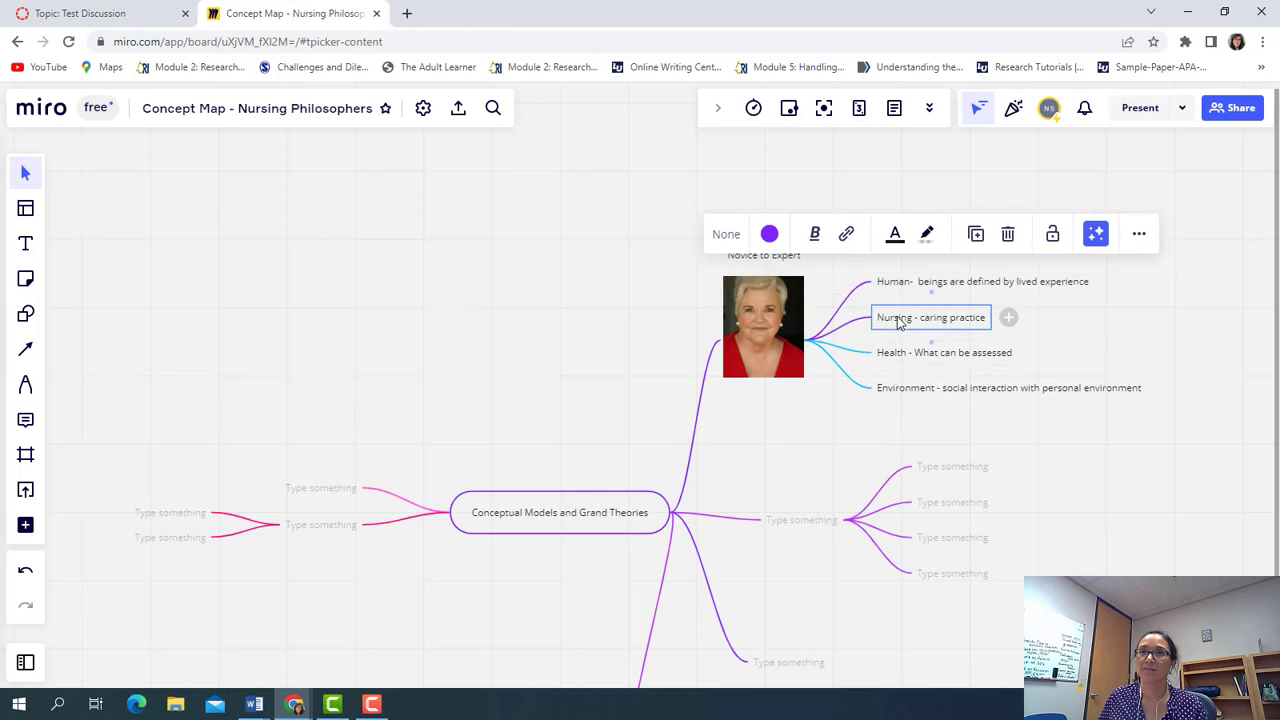
pyautogui.click(769, 234)
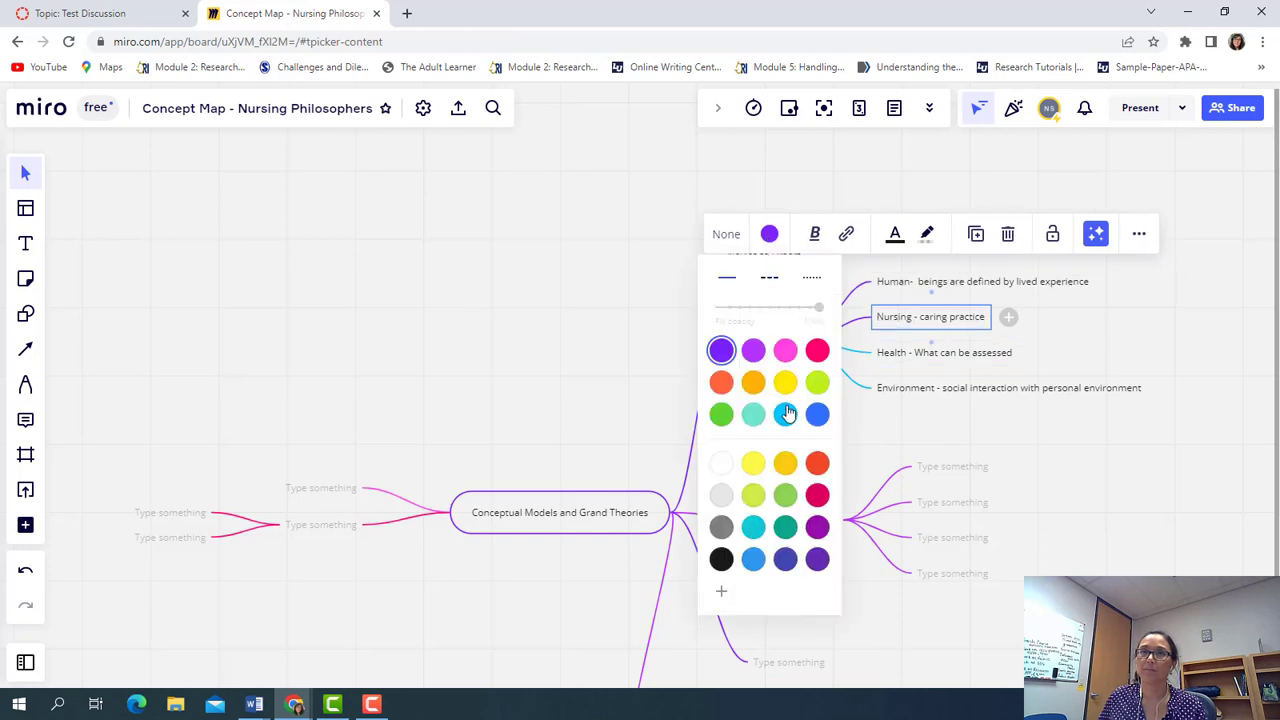
pyautogui.click(786, 414)
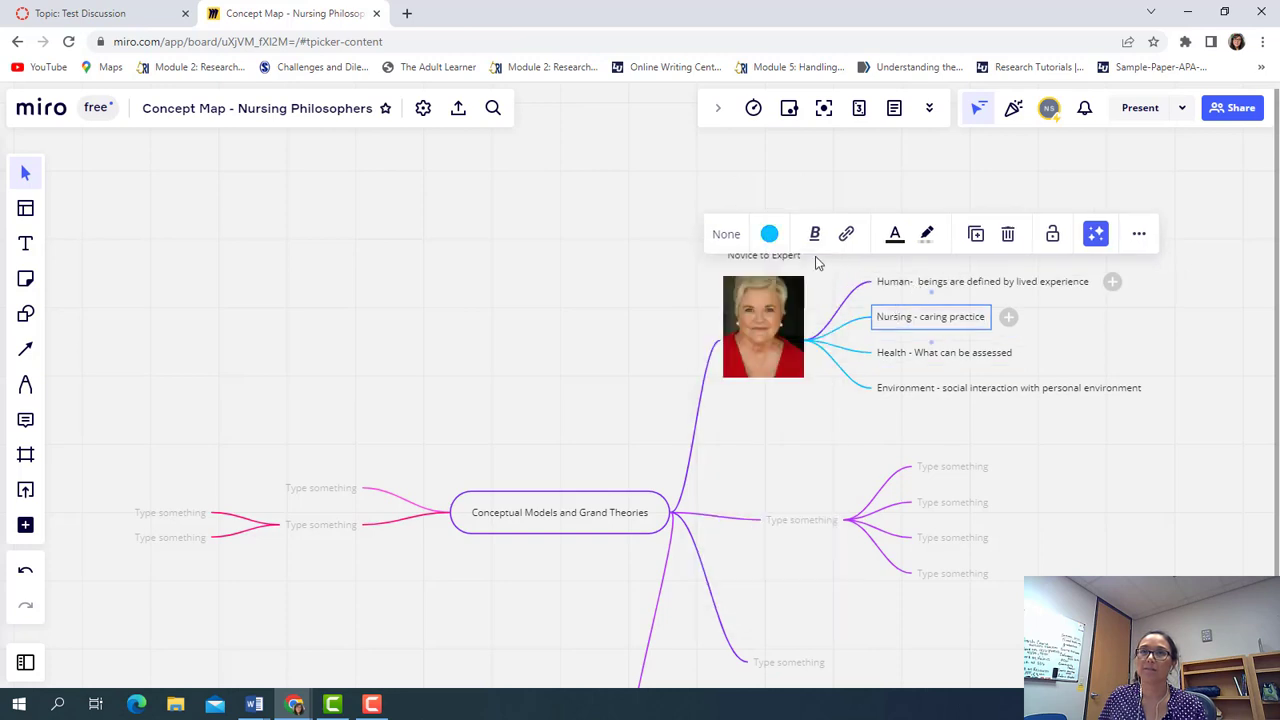
pyautogui.click(880, 281)
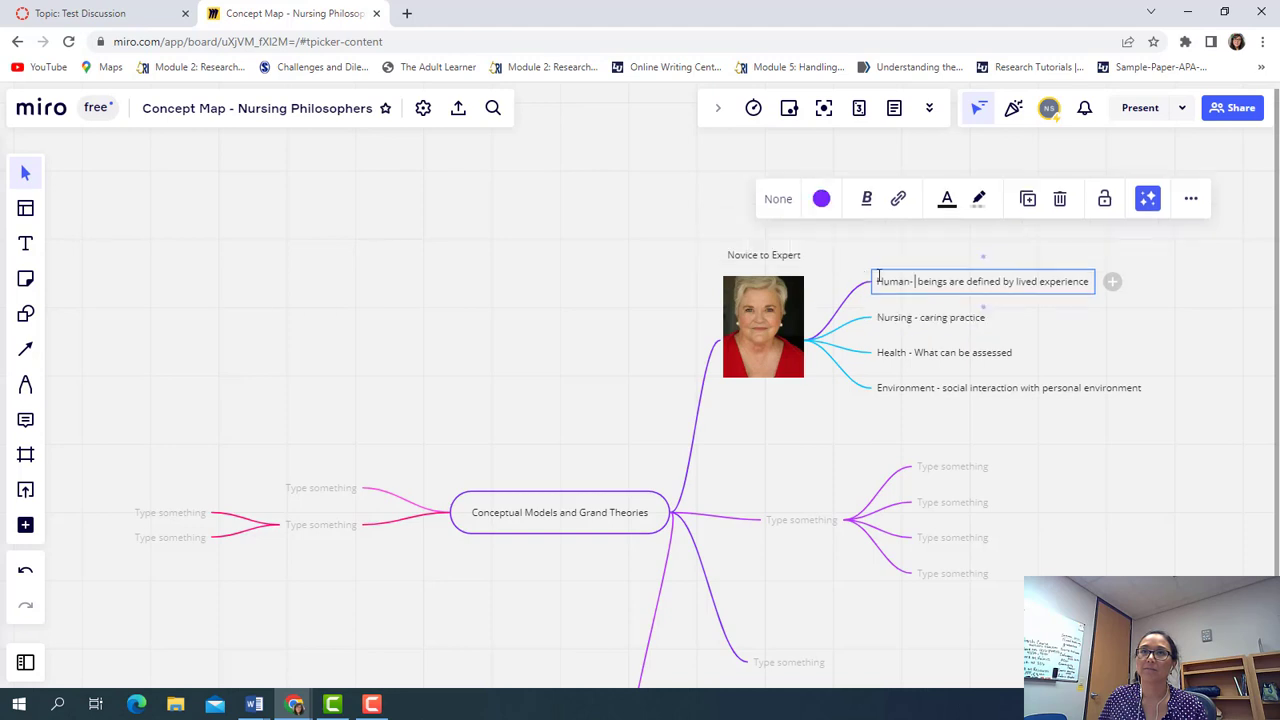
pyautogui.click(819, 199)
pyautogui.click(837, 379)
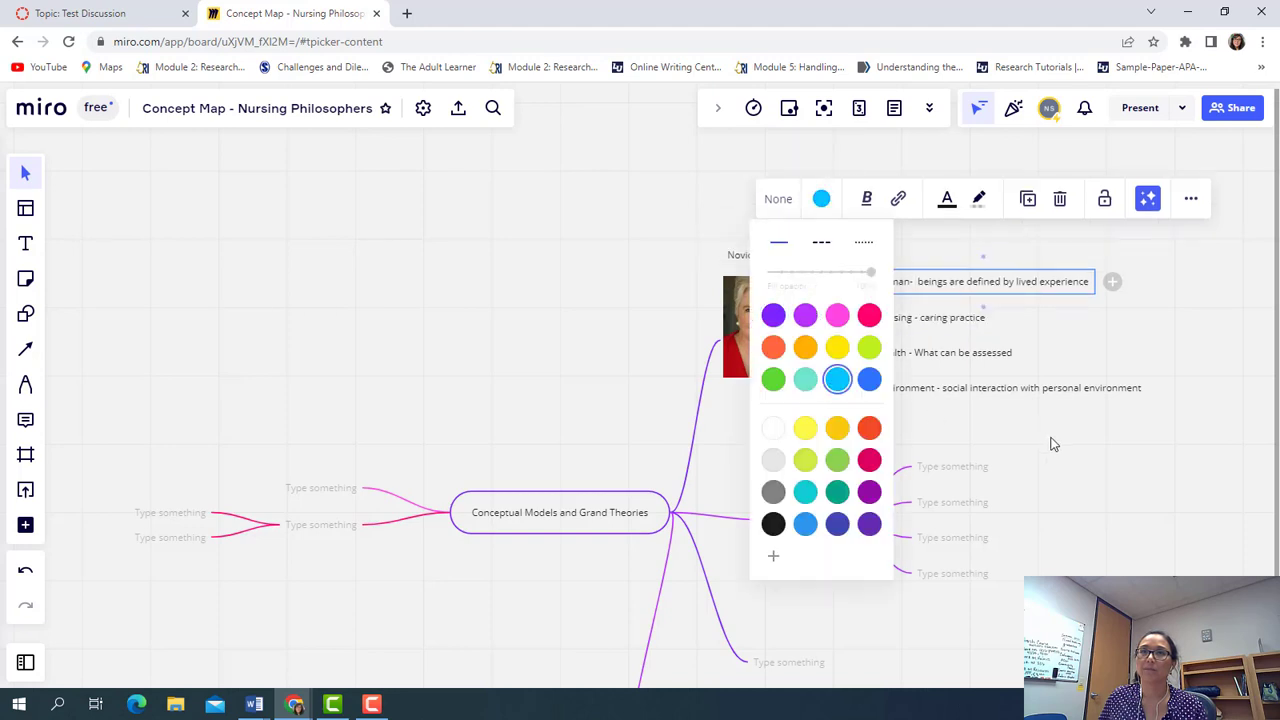
pyautogui.click(1053, 468)
pyautogui.click(1054, 472)
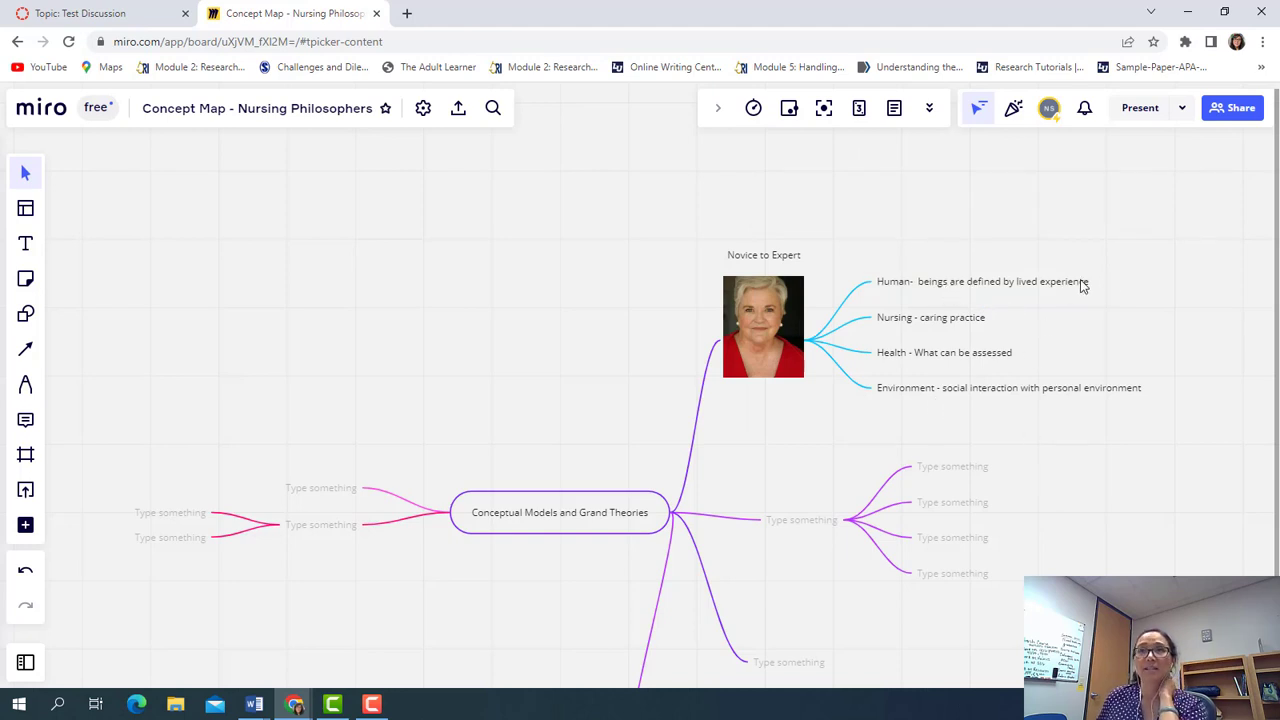
# Delete the stray empty child node added to the Human branch
pyautogui.click(1113, 283)
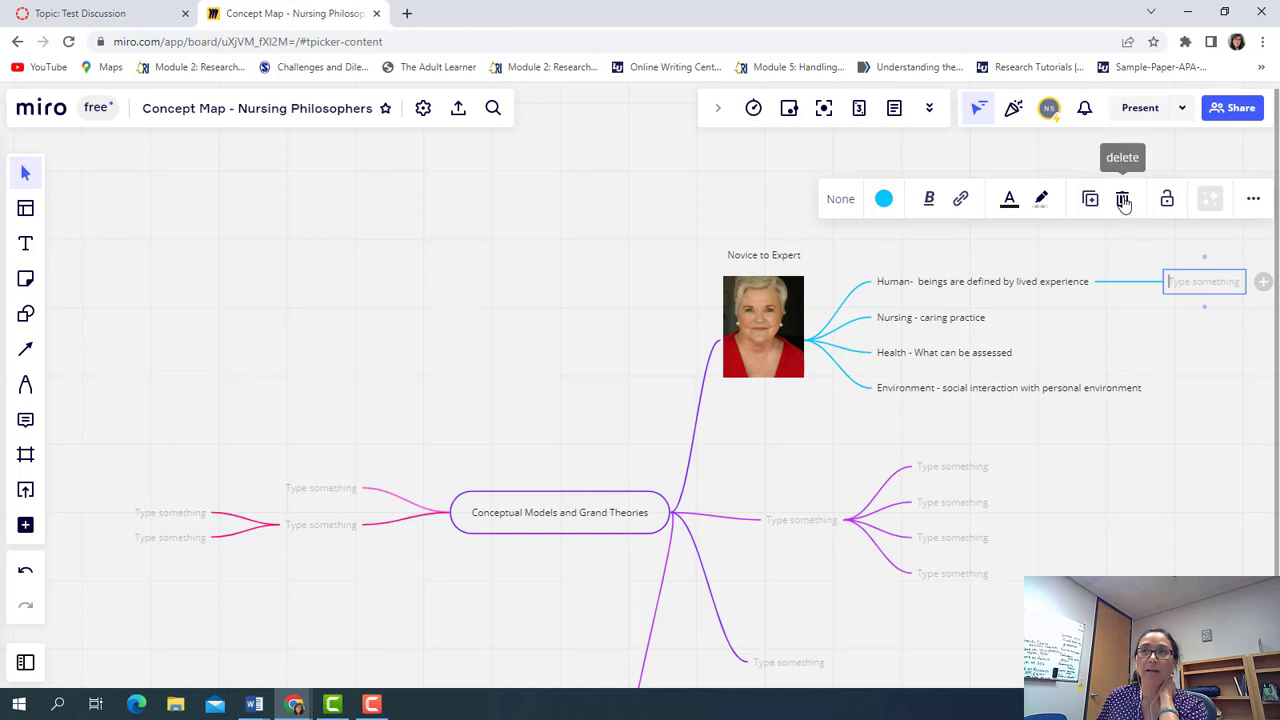
pyautogui.press('Delete')
pyautogui.click(1077, 468)
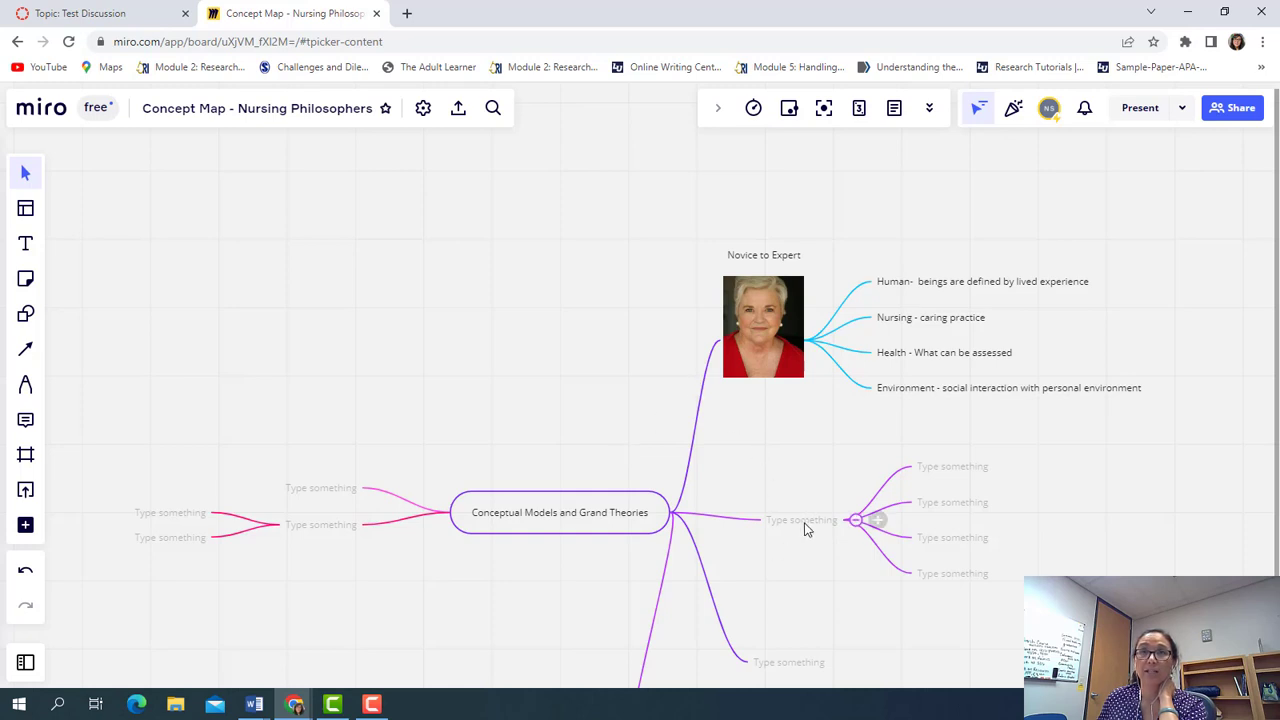
# Search the Google Images board app for 'Jean Watson' portraits
pyautogui.click(27, 526)
pyautogui.scroll(-2, 145, 495)
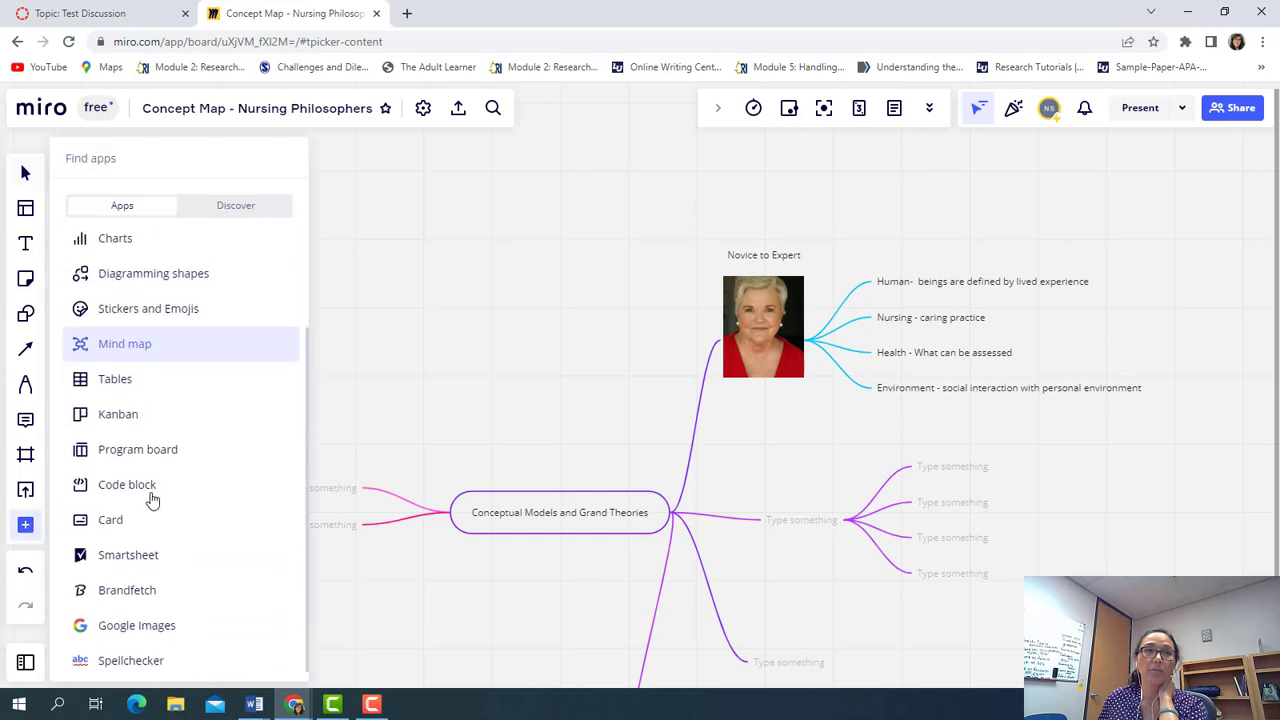
pyautogui.click(143, 612)
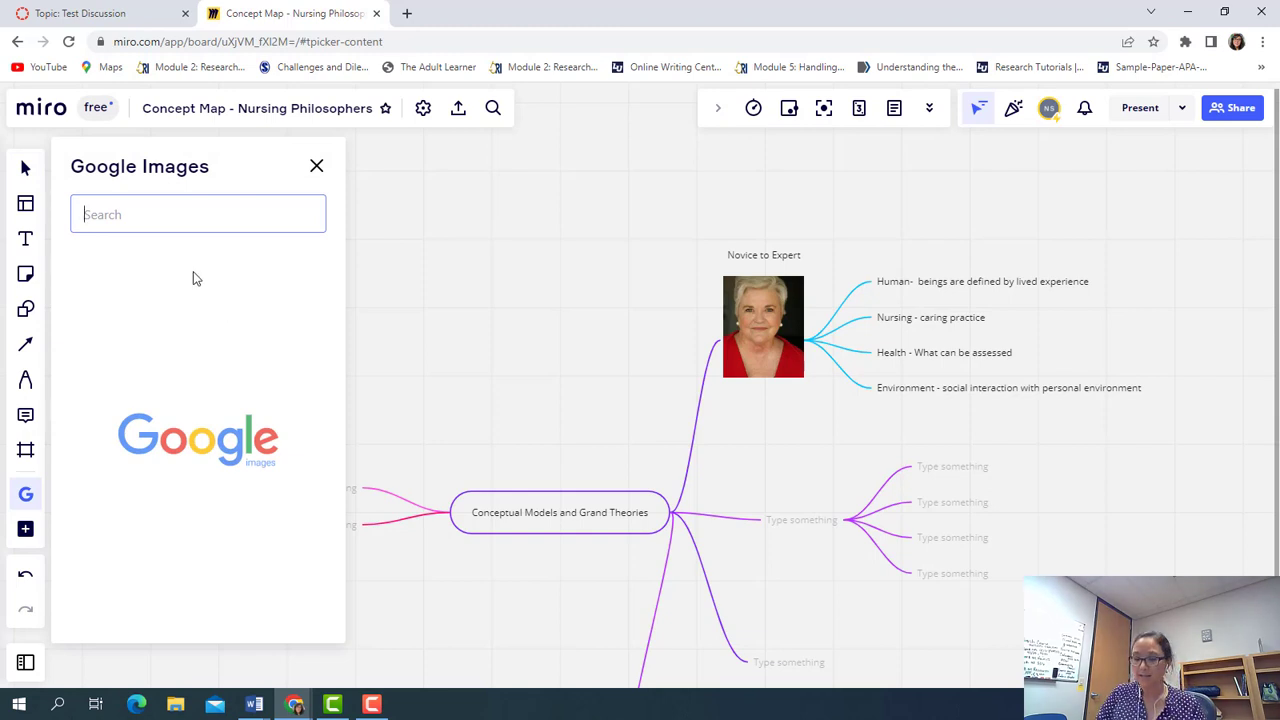
pyautogui.write('Jean Wats')
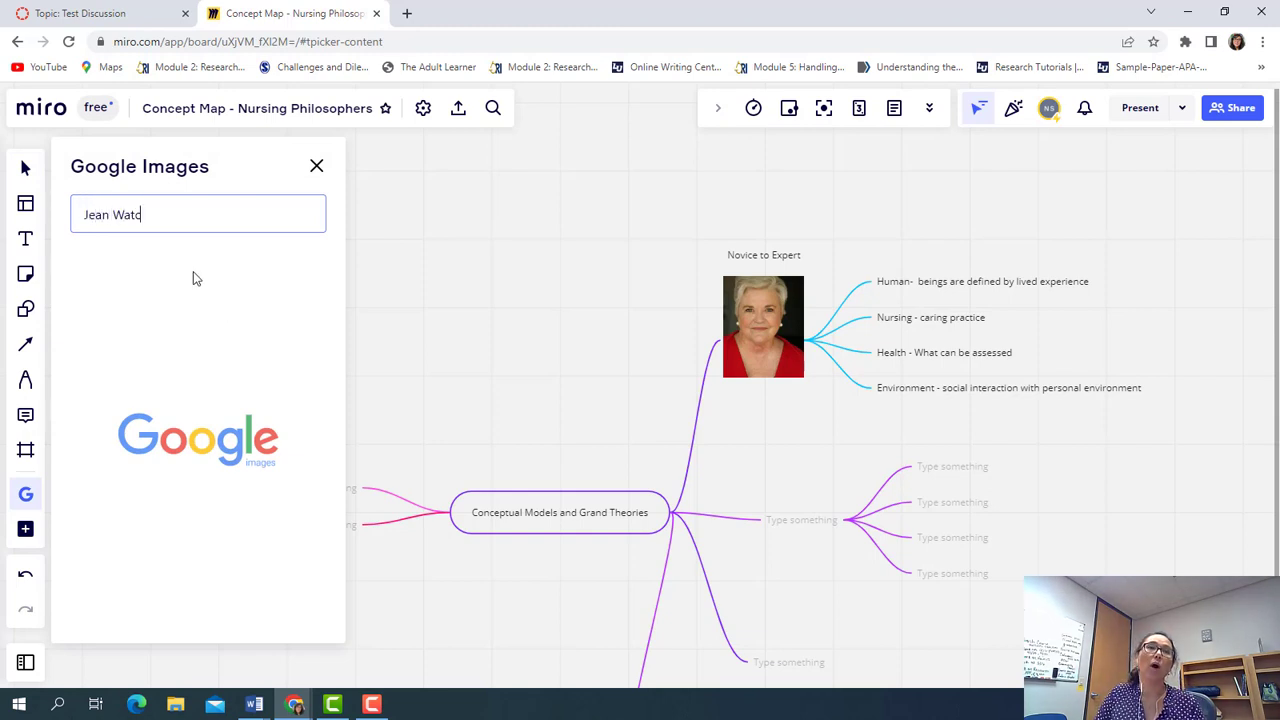
pyautogui.write('on')
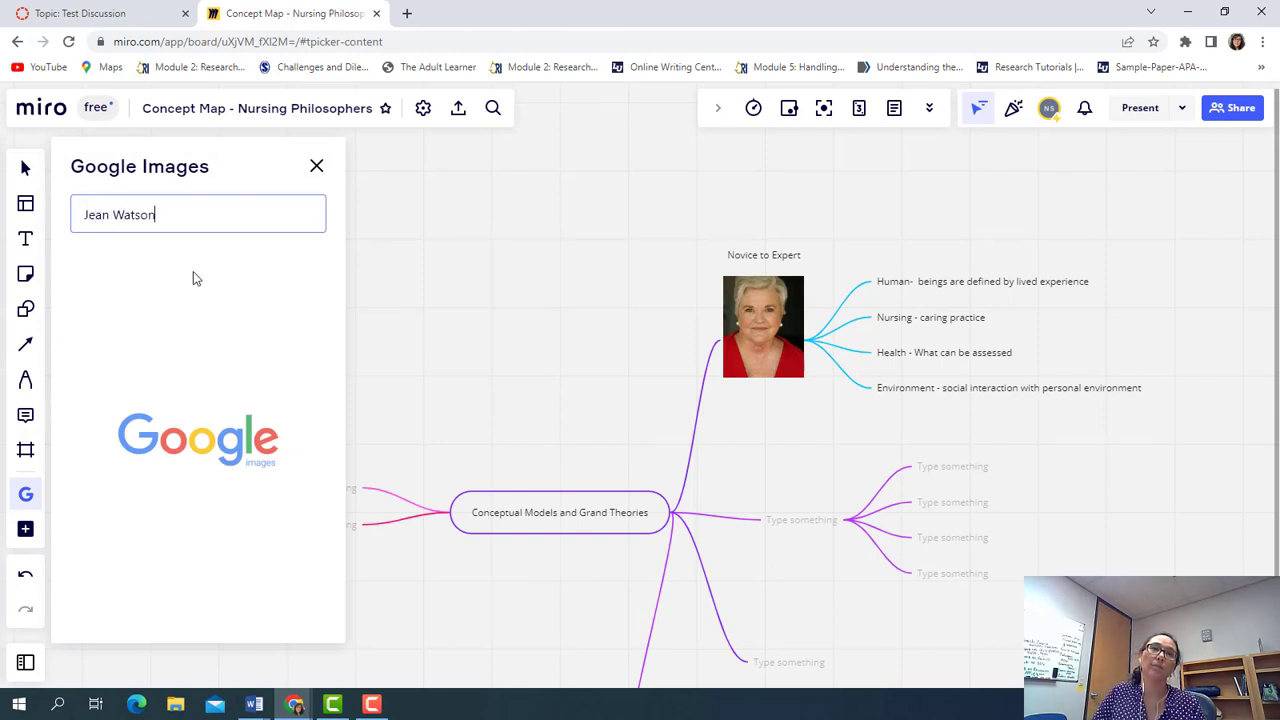
pyautogui.press('Return')
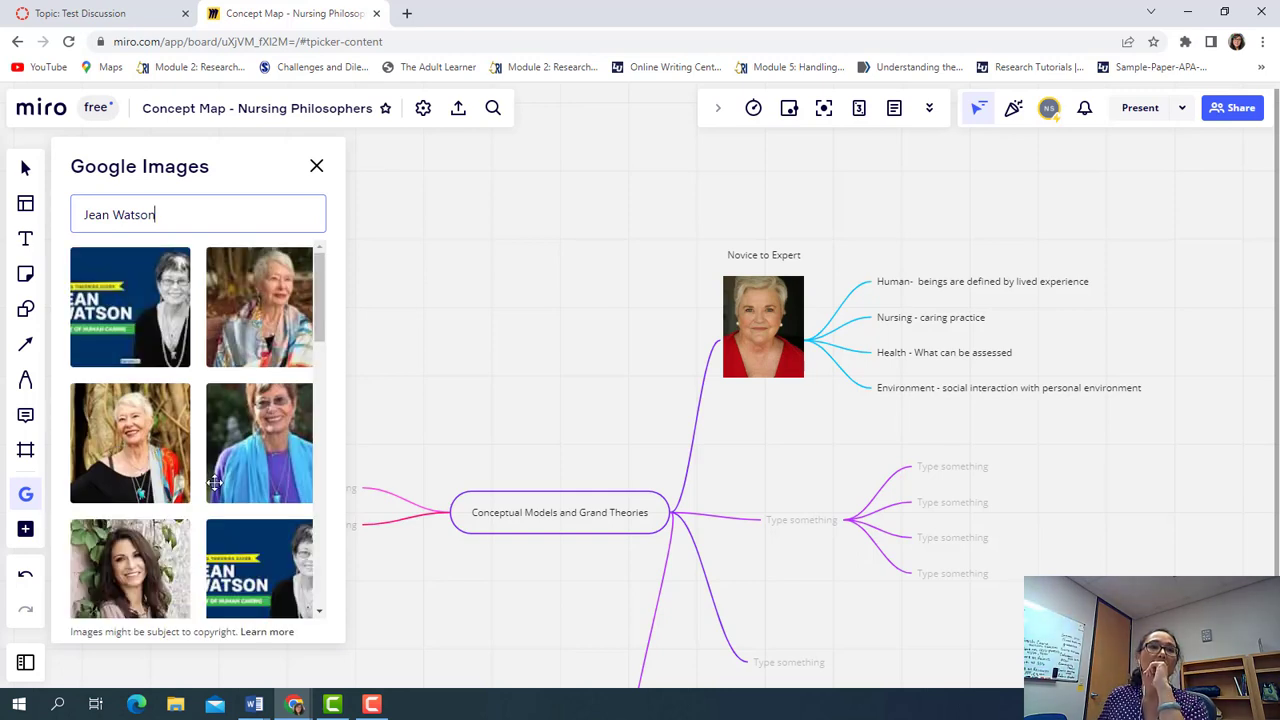
pyautogui.scroll(-3, 160, 480)
pyautogui.scroll(-2, 164, 492)
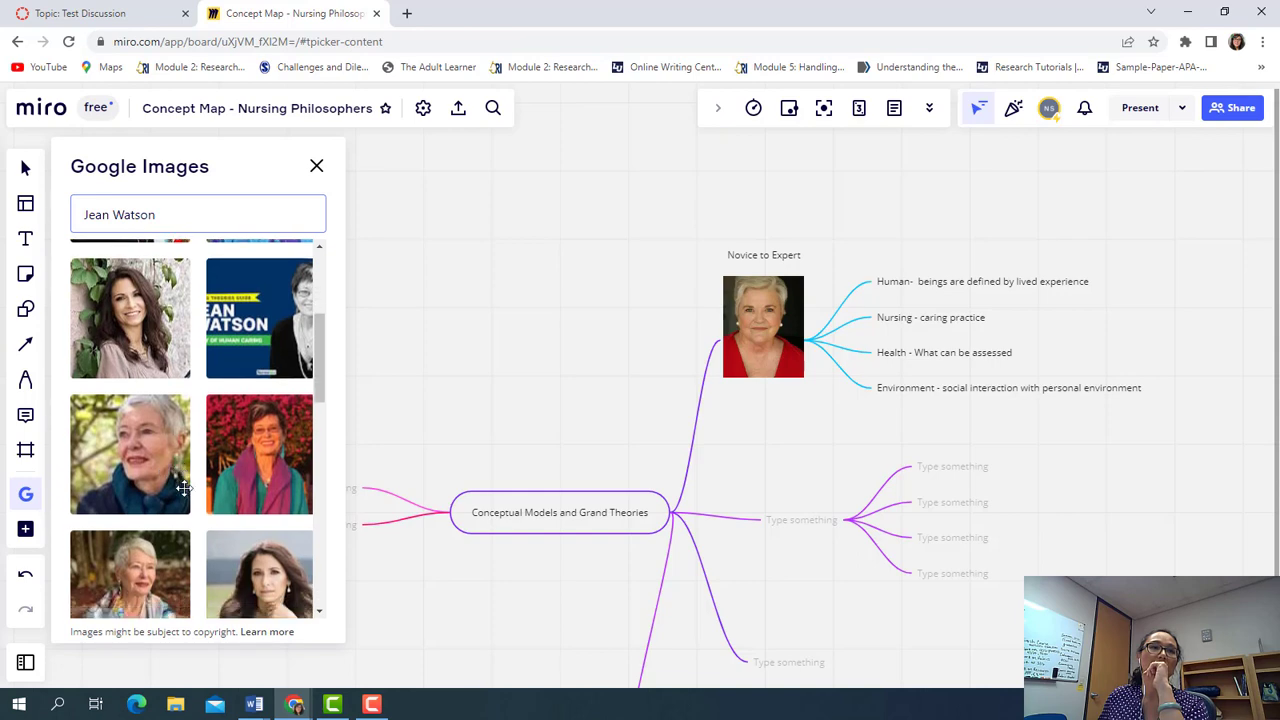
pyautogui.scroll(5, 244, 485)
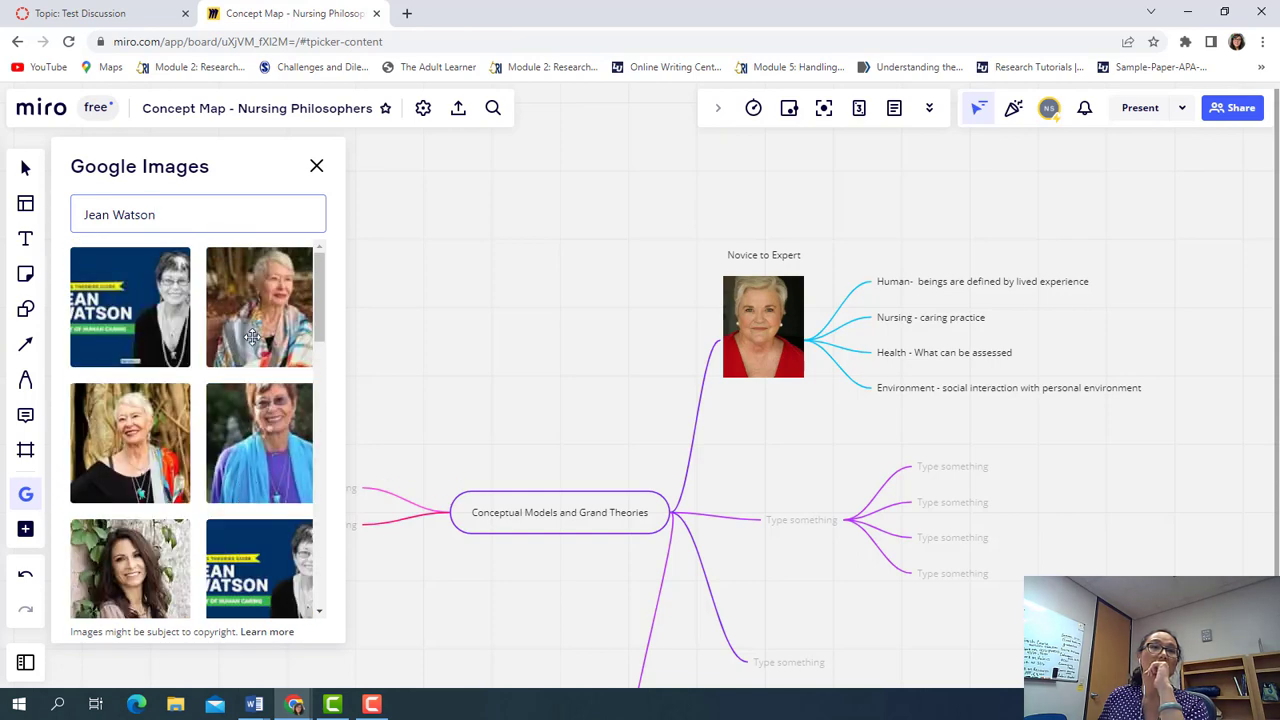
# Add a Jean Watson photo to the board and delete the duplicate copies
pyautogui.click(251, 333)
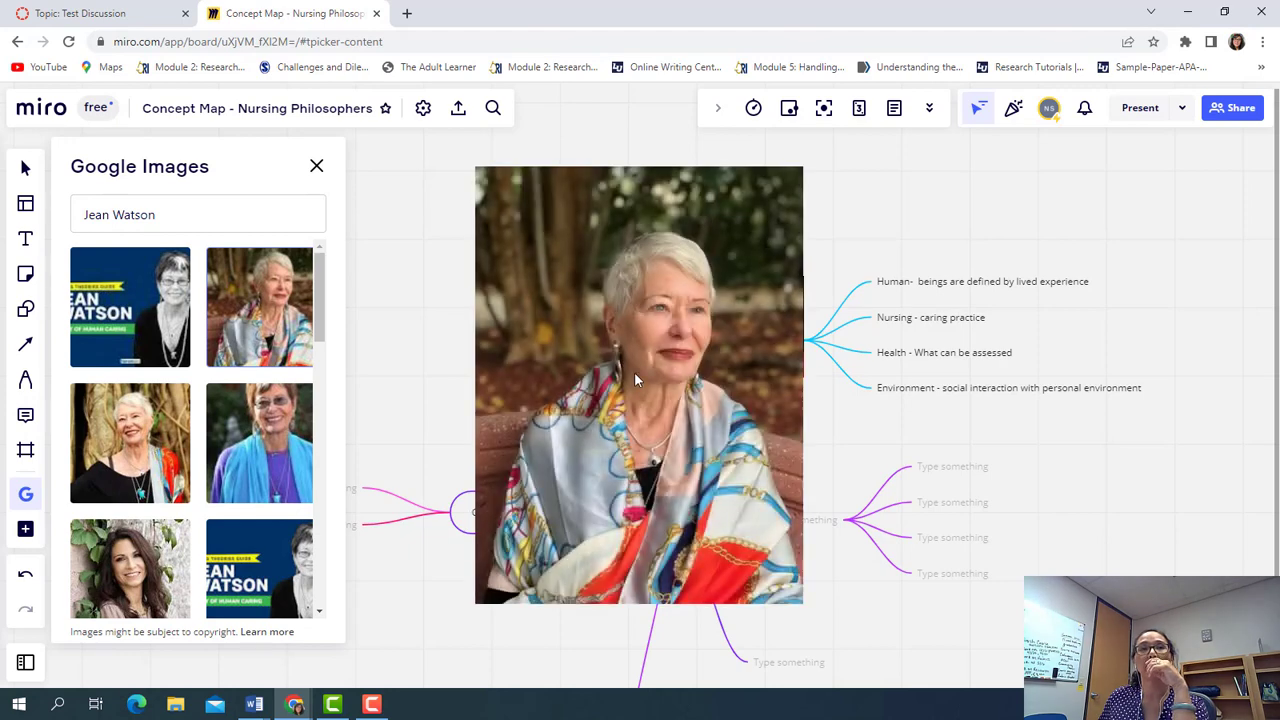
pyautogui.moveTo(635, 378); pyautogui.dragTo(736, 510)
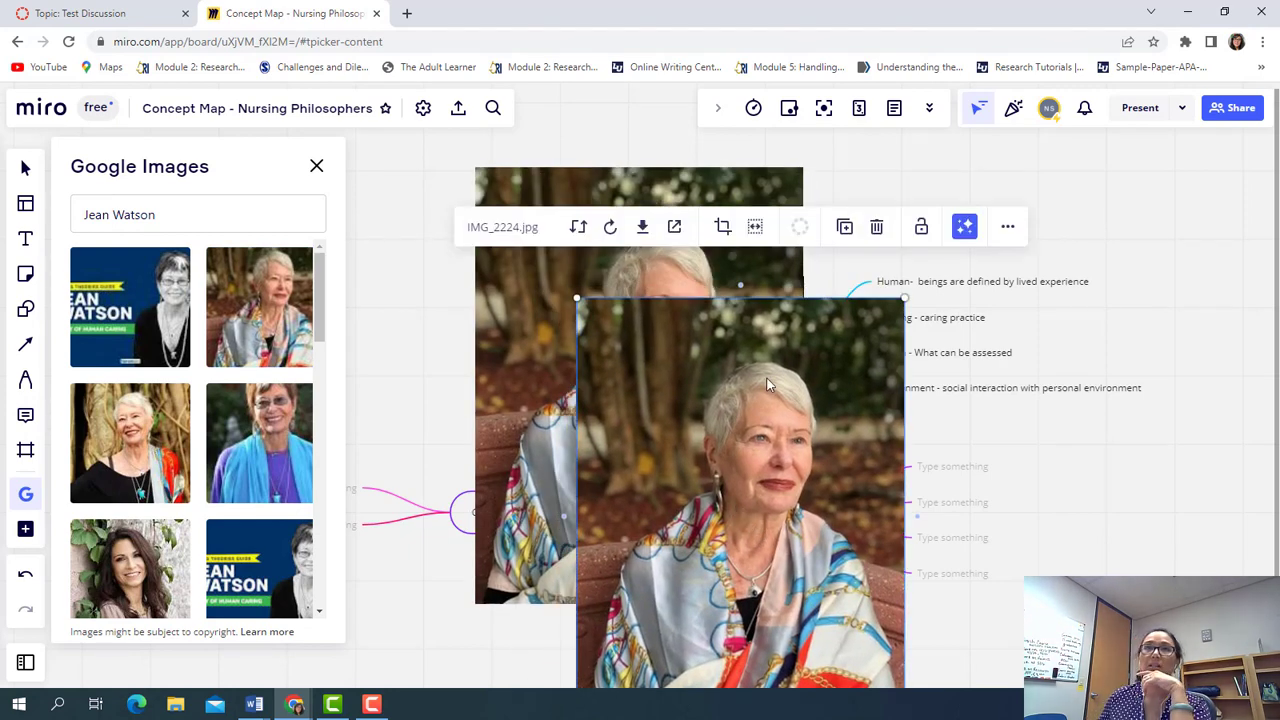
pyautogui.click(877, 230)
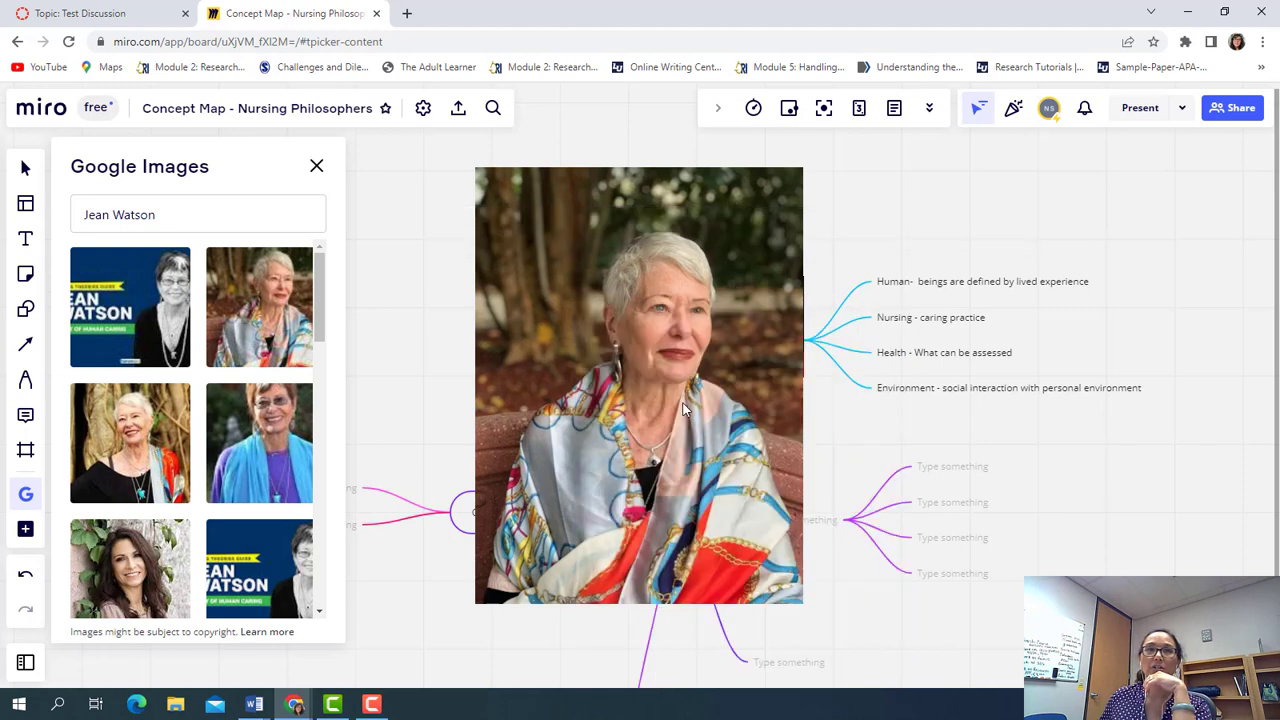
pyautogui.click(765, 218)
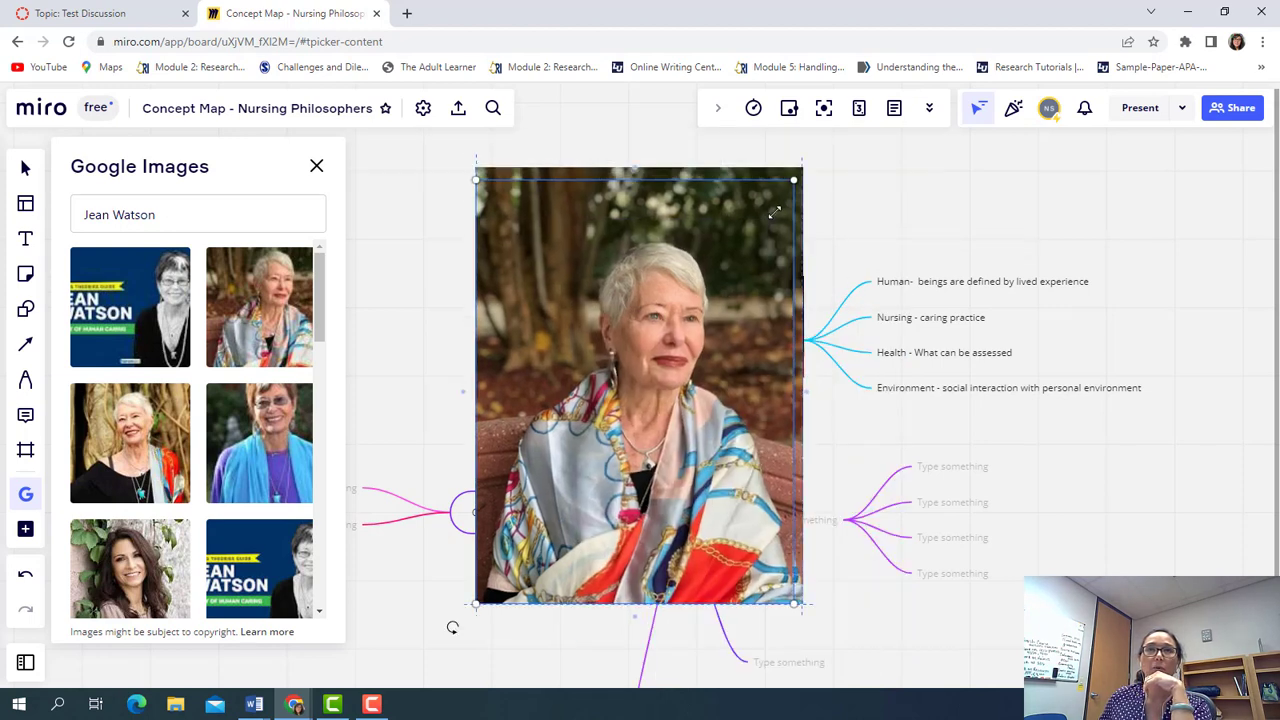
pyautogui.moveTo(803, 193); pyautogui.dragTo(652, 368)
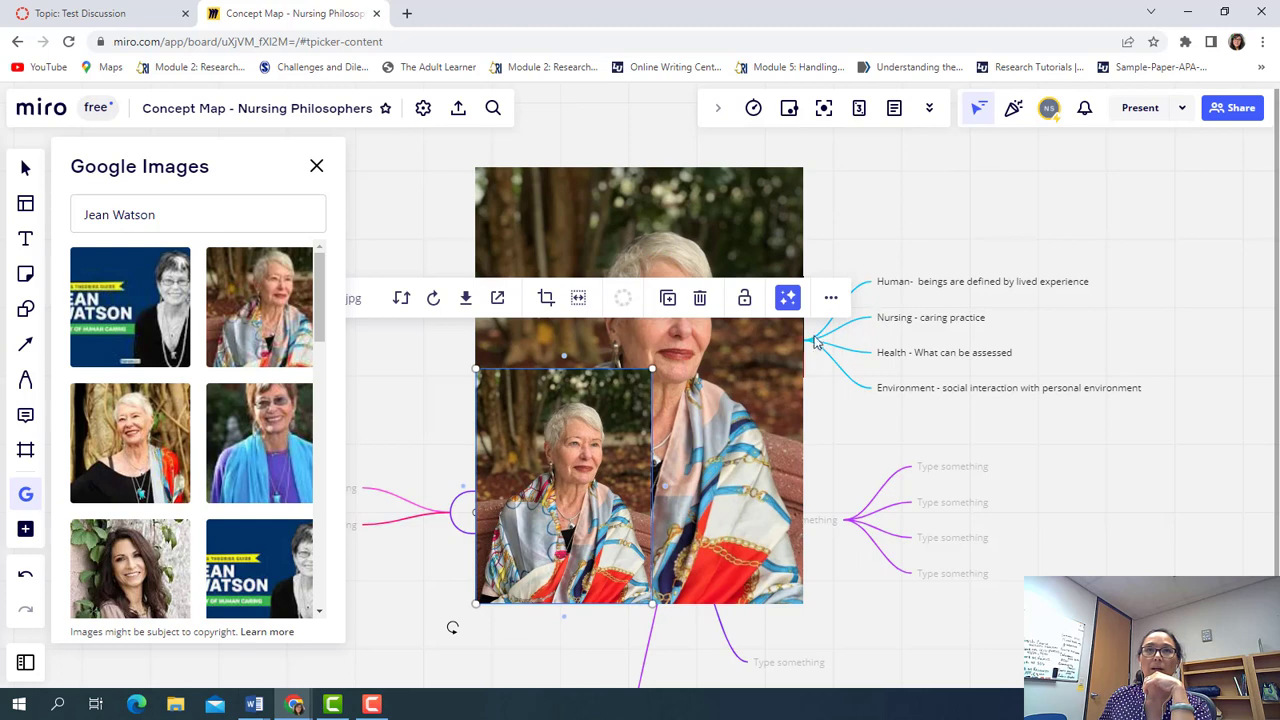
pyautogui.click(732, 375)
pyautogui.press('Delete')
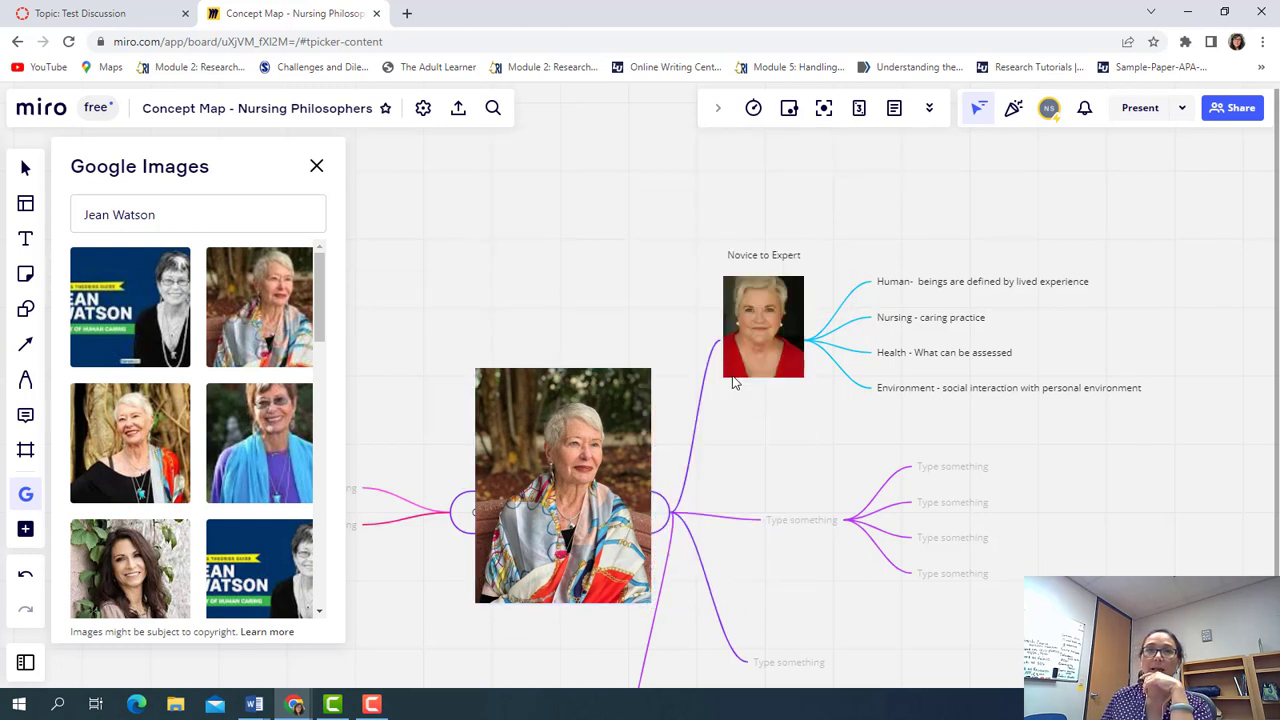
# Shrink the photo to match the first portrait and place it on the middle-right branch node
pyautogui.click(637, 404)
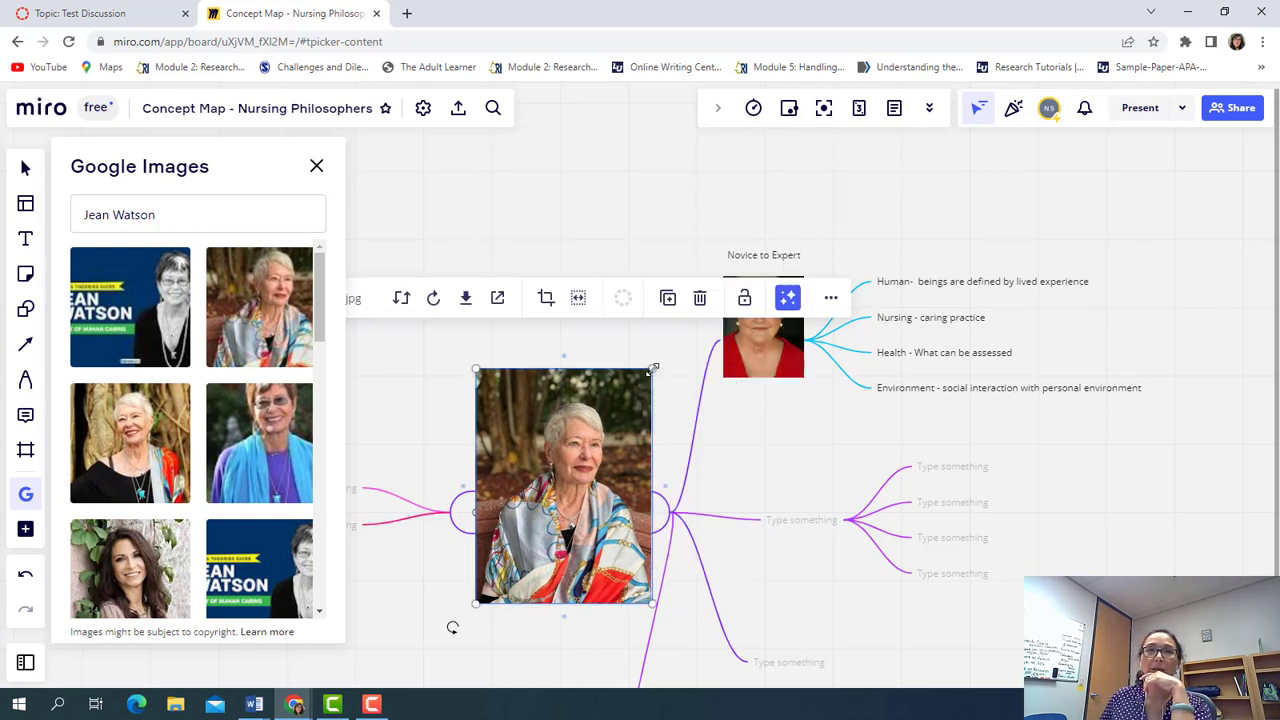
pyautogui.moveTo(651, 368); pyautogui.dragTo(586, 463)
pyautogui.moveTo(517, 555); pyautogui.dragTo(840, 500)
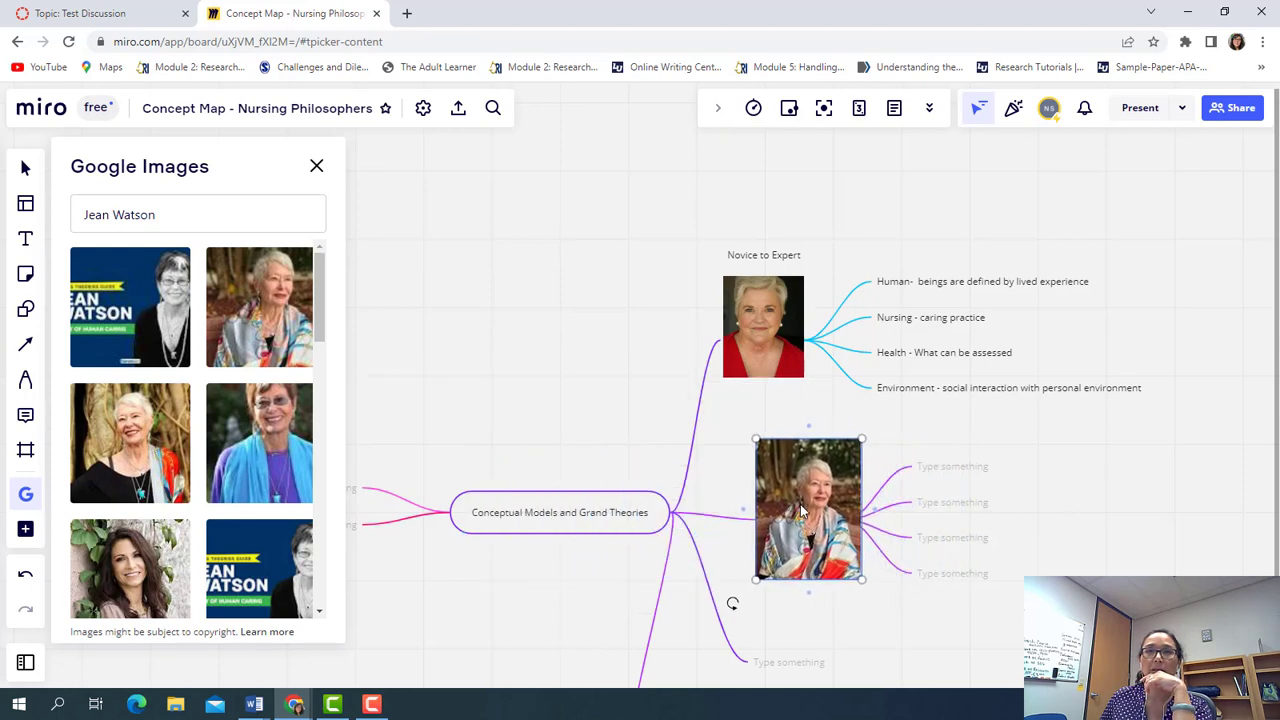
pyautogui.moveTo(860, 440); pyautogui.dragTo(836, 471)
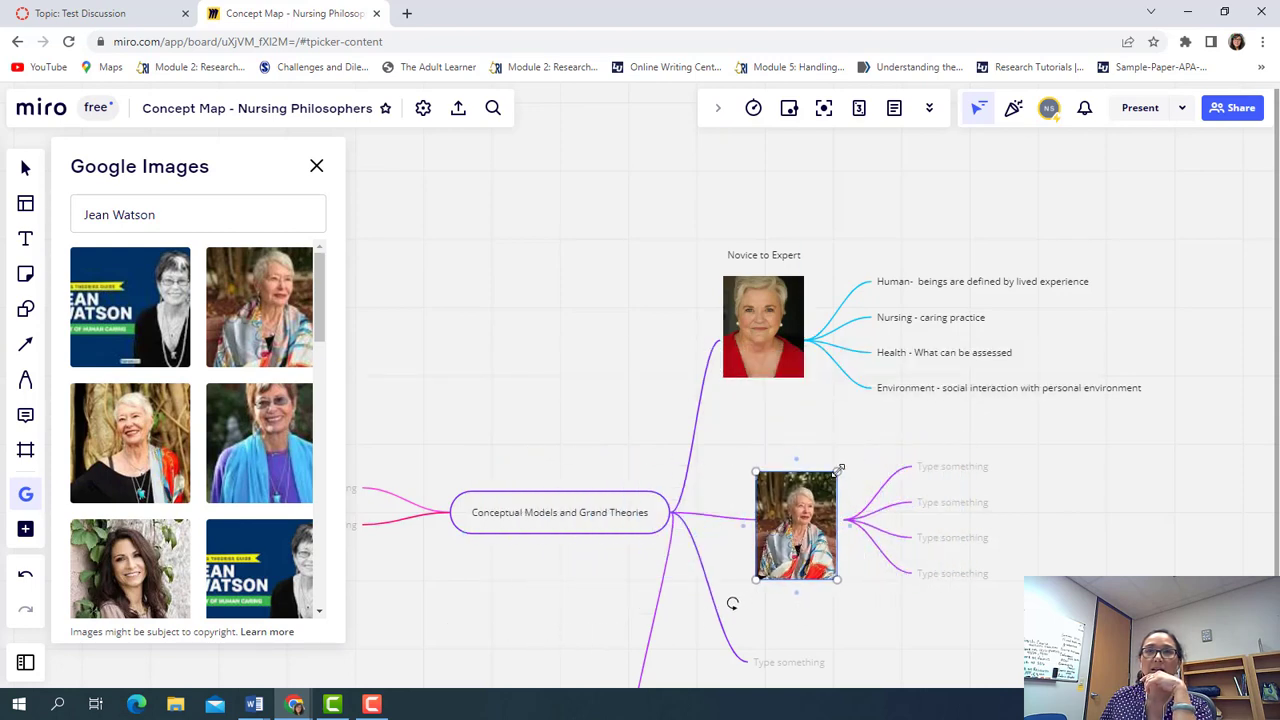
pyautogui.moveTo(808, 518); pyautogui.dragTo(816, 507)
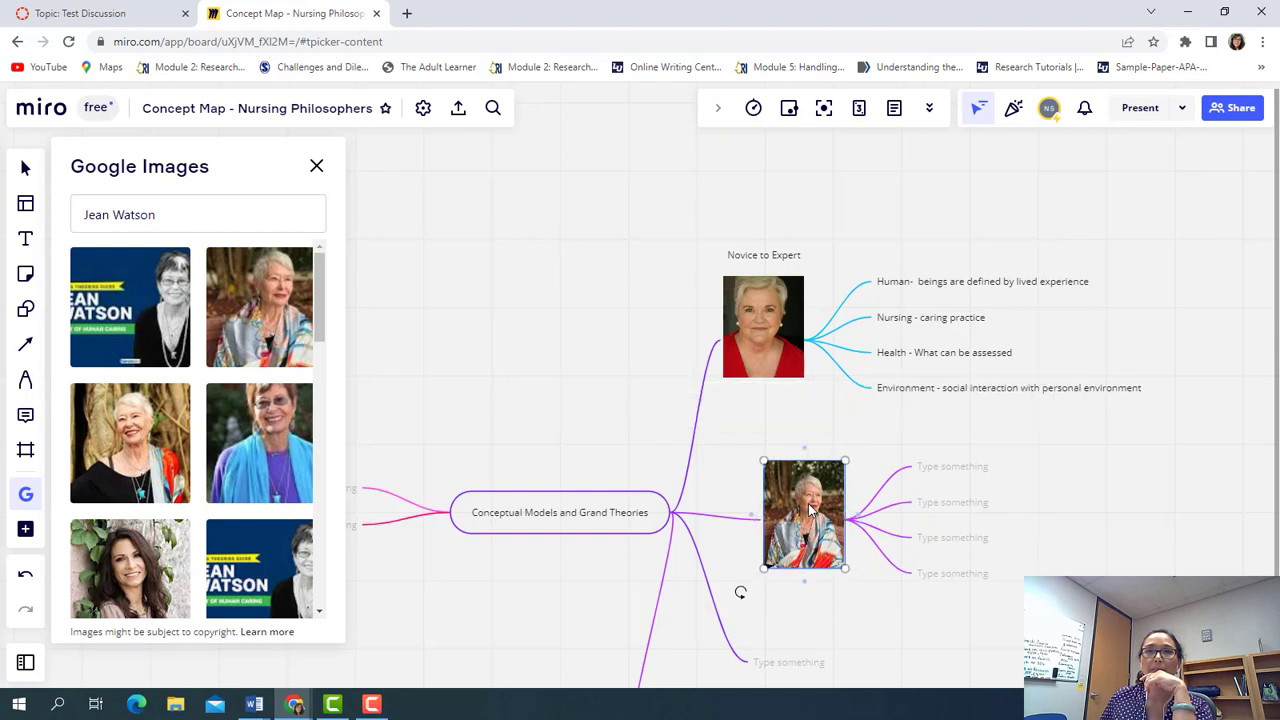
pyautogui.click(800, 639)
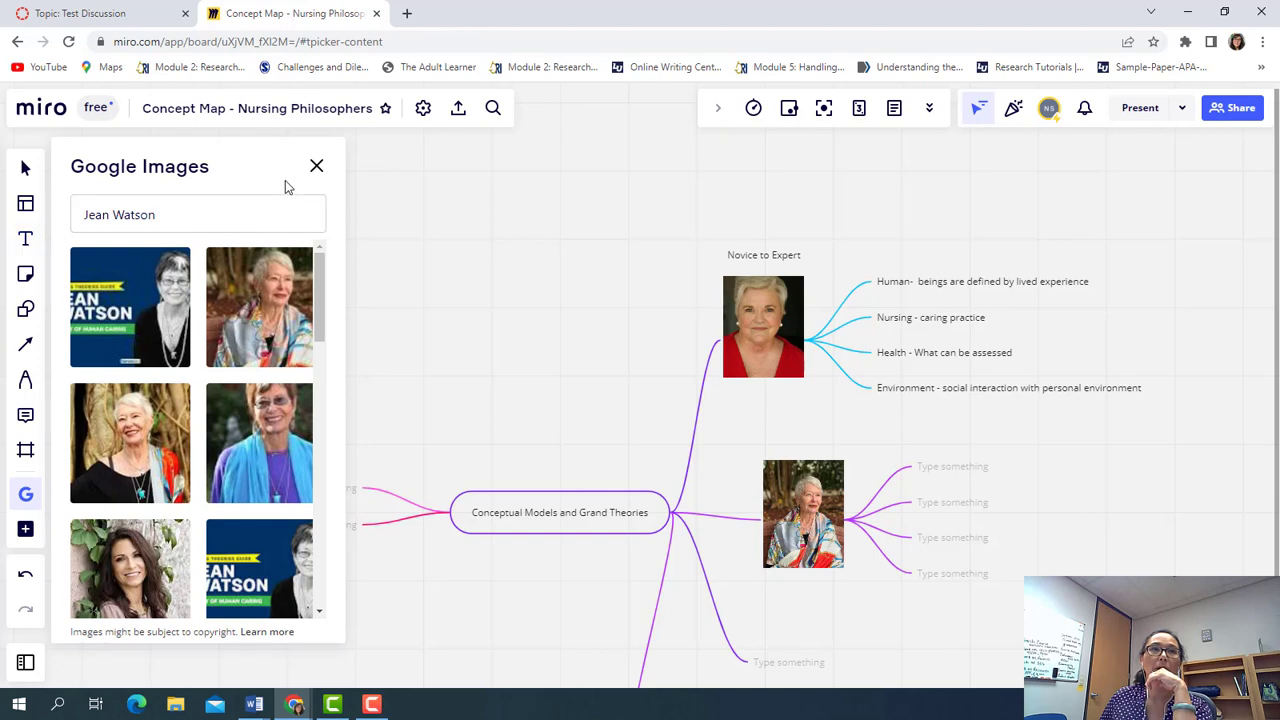
# Add a 'Transpersonal Caring Theory' text label centred above the Jean Watson photo
pyautogui.click(316, 166)
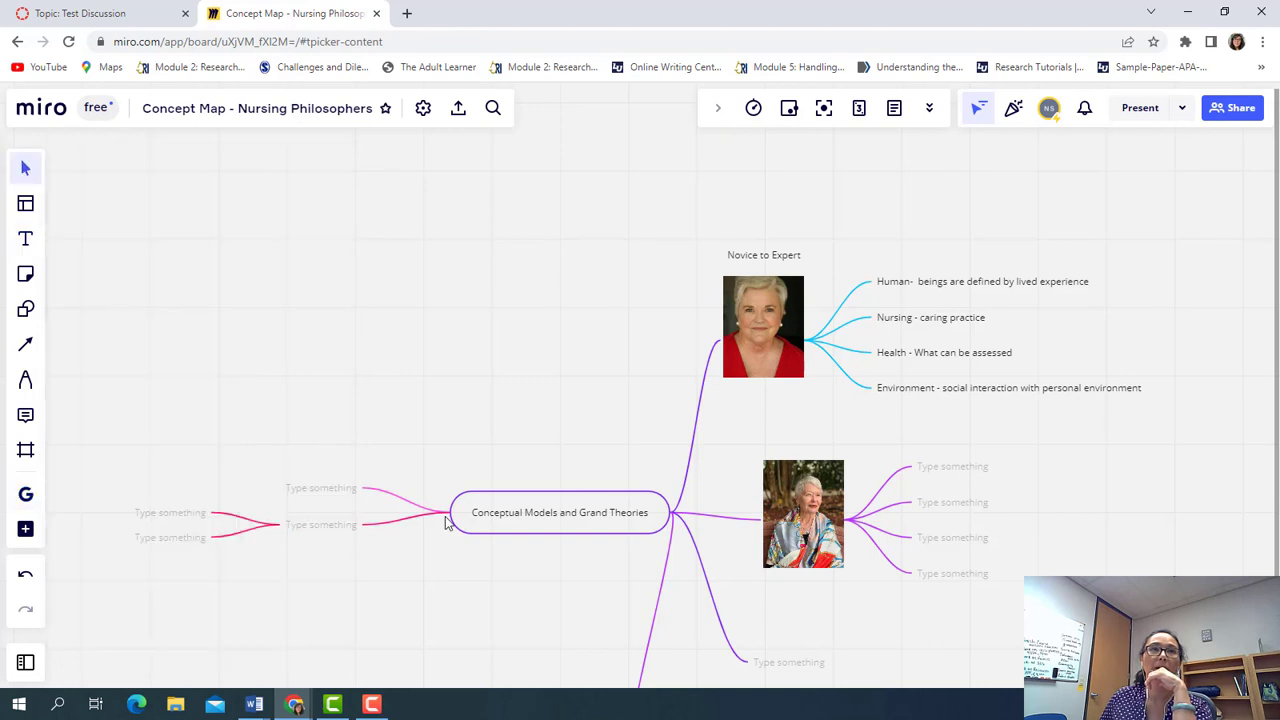
pyautogui.click(30, 244)
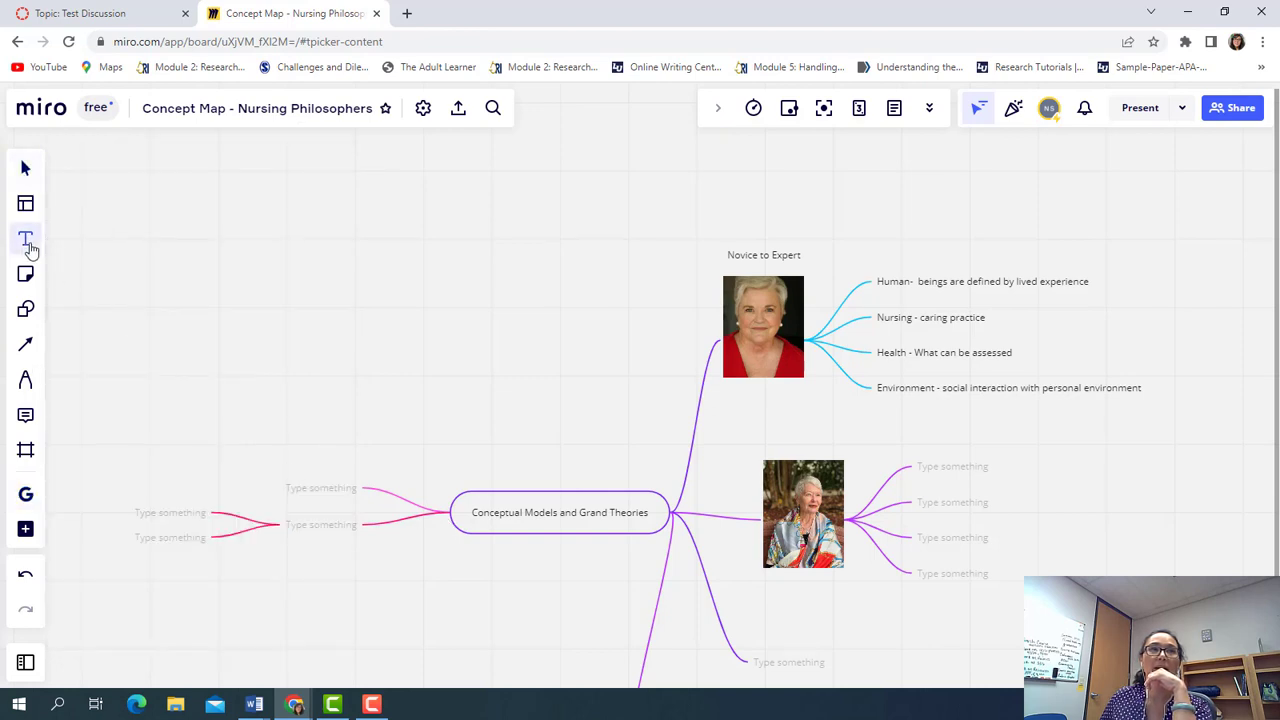
pyautogui.click(765, 429)
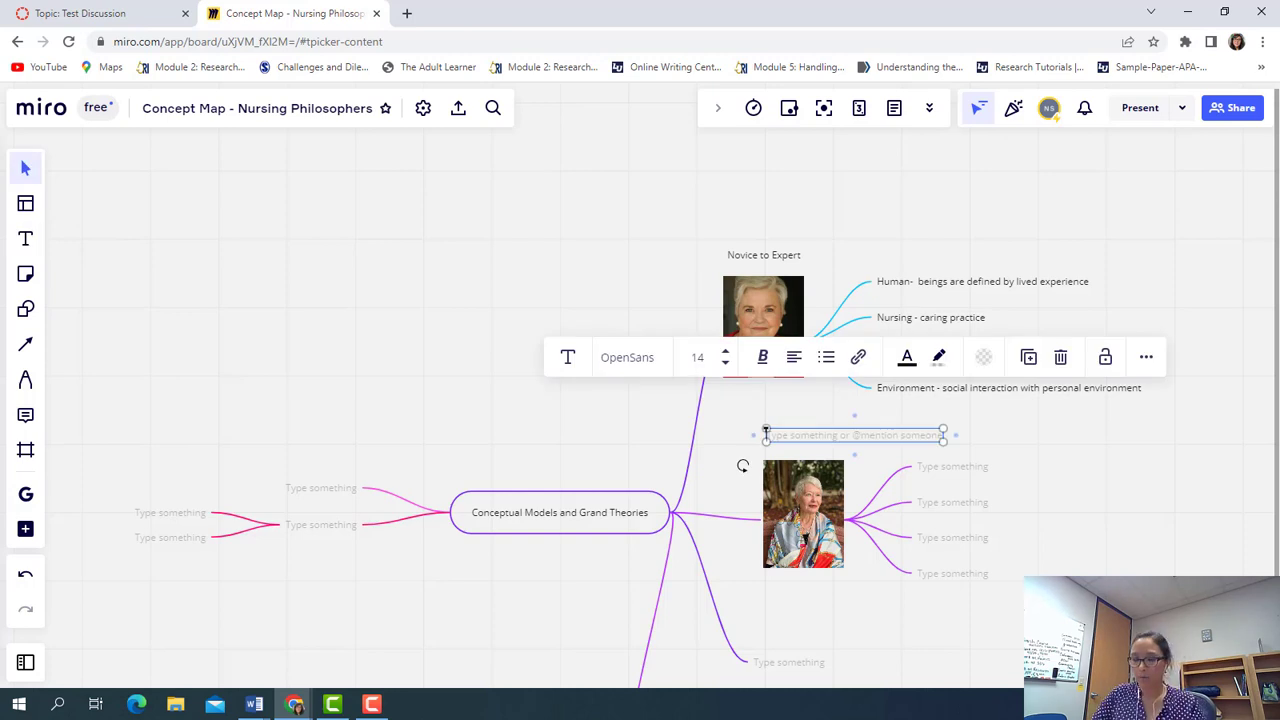
pyautogui.write('Transper')
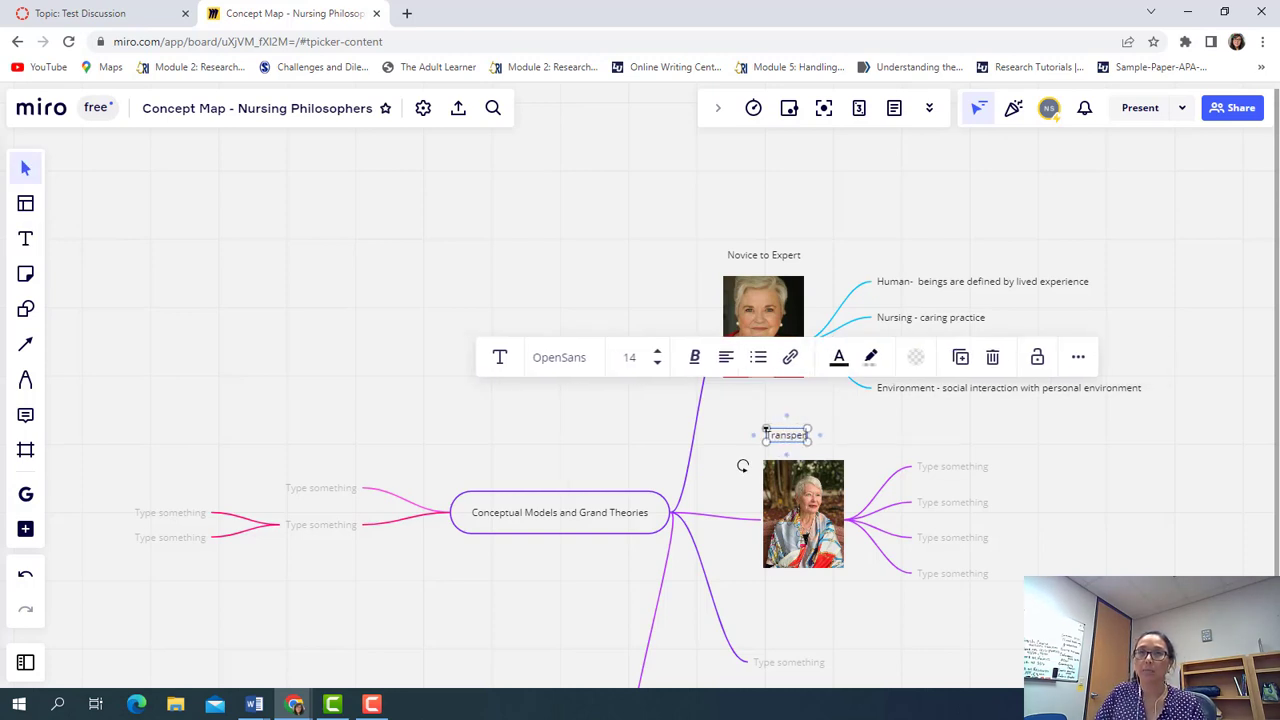
pyautogui.write('sonal Caring')
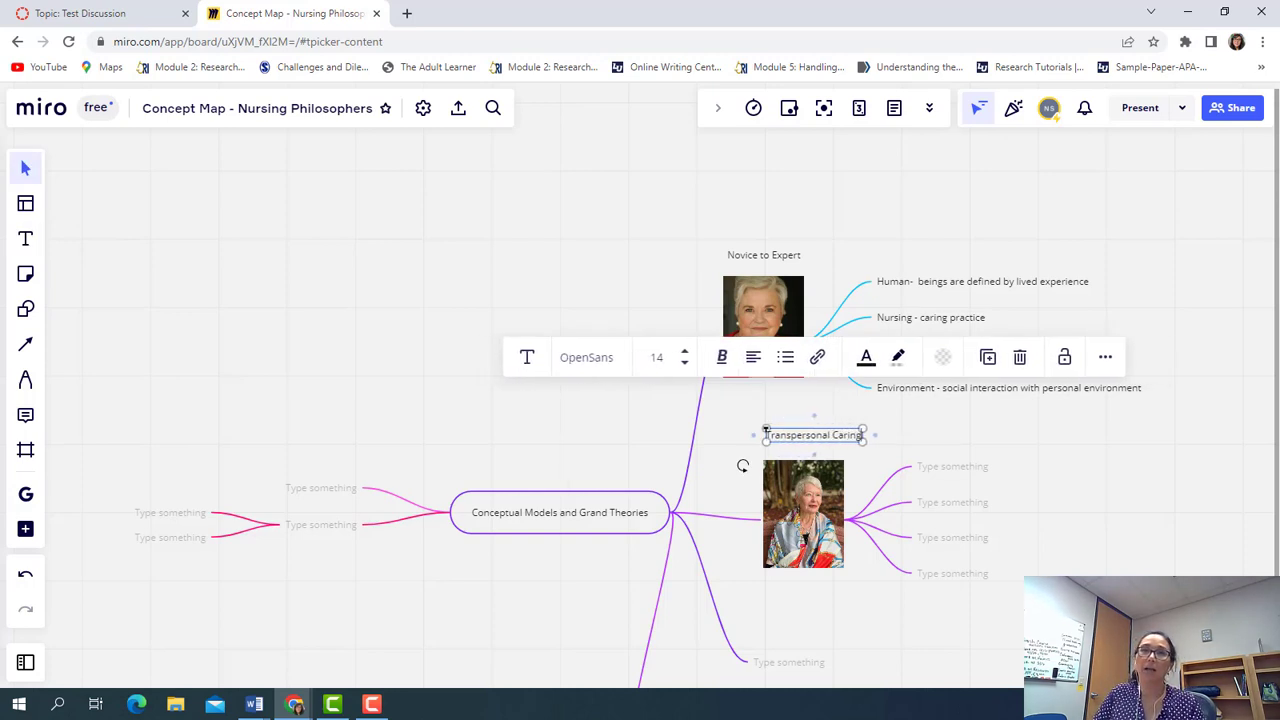
pyautogui.write(' Theory')
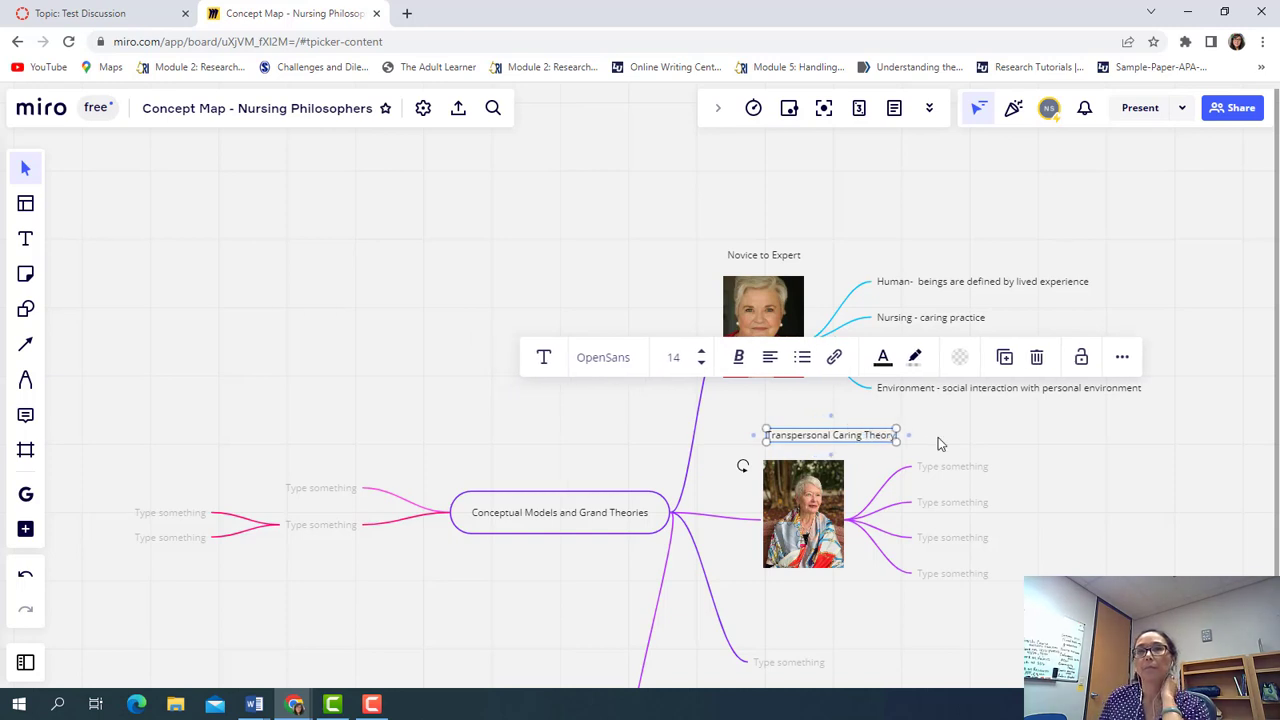
pyautogui.press('Escape')
pyautogui.click(866, 438)
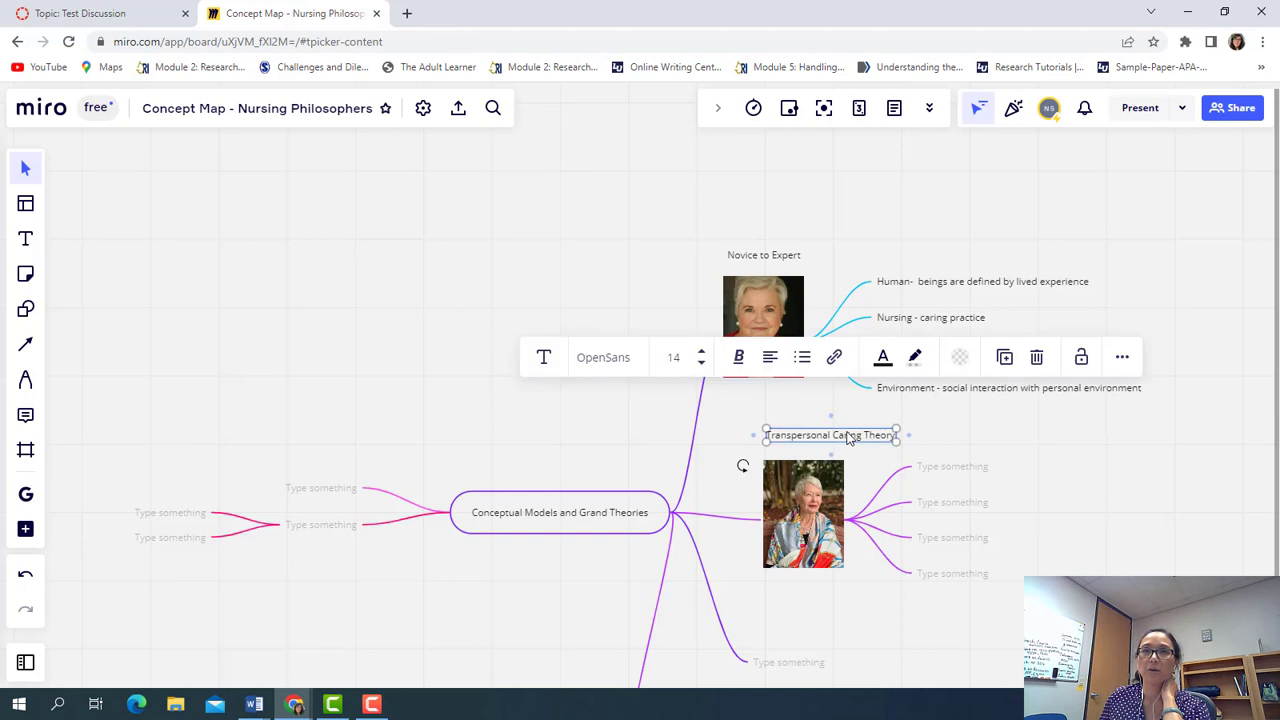
pyautogui.moveTo(850, 437); pyautogui.dragTo(824, 437)
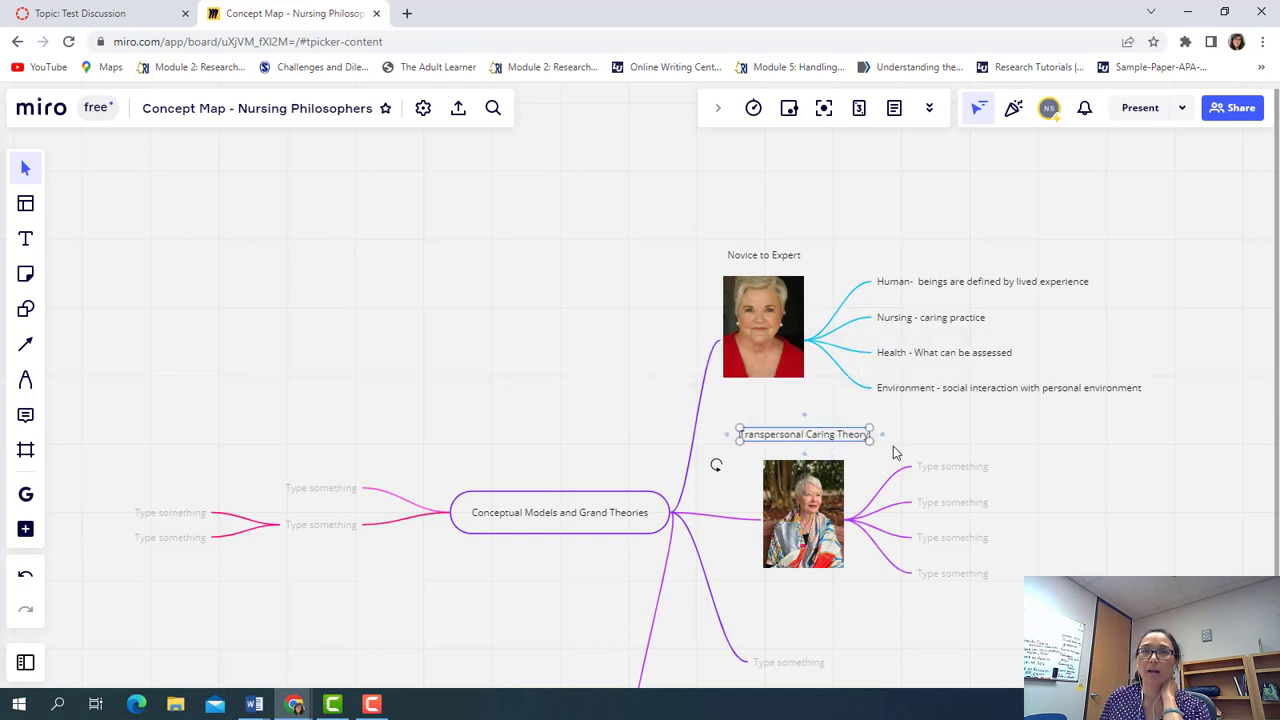
pyautogui.click(964, 439)
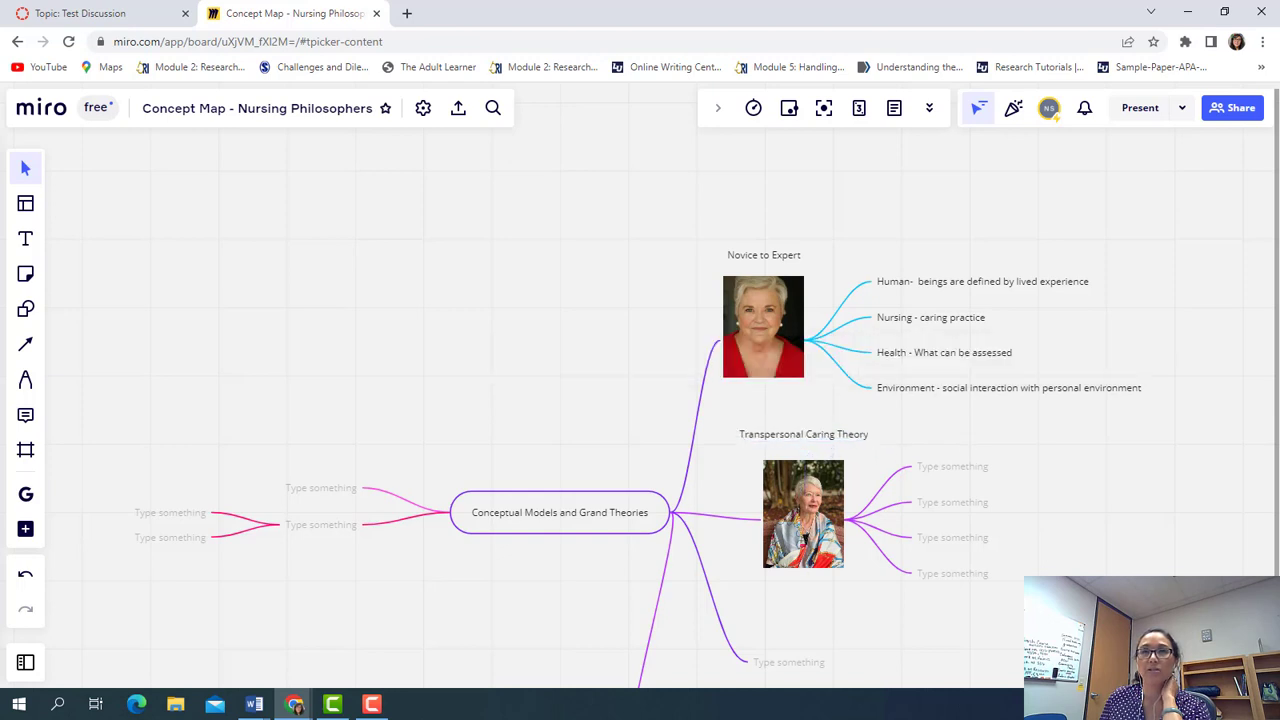
# Type Human, Nursing, Health and Environment into the four empty nodes beside the Jean Watson photo
pyautogui.click(932, 476)
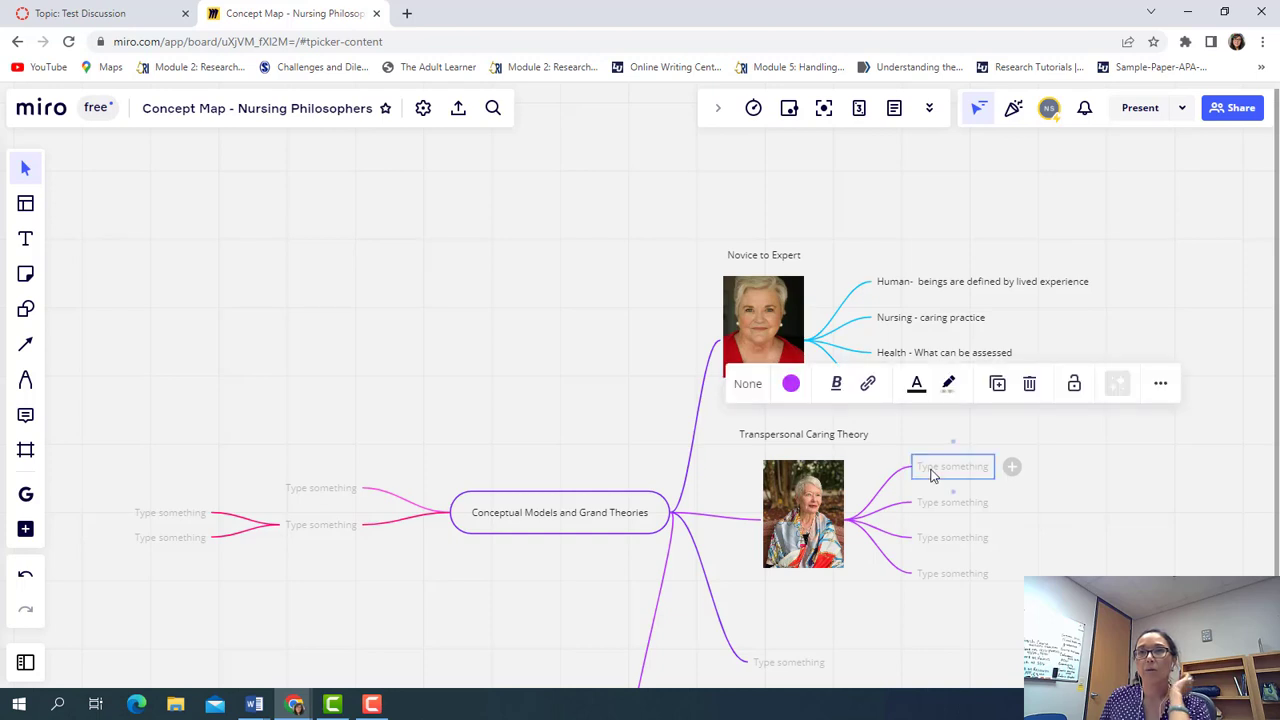
pyautogui.write('Human')
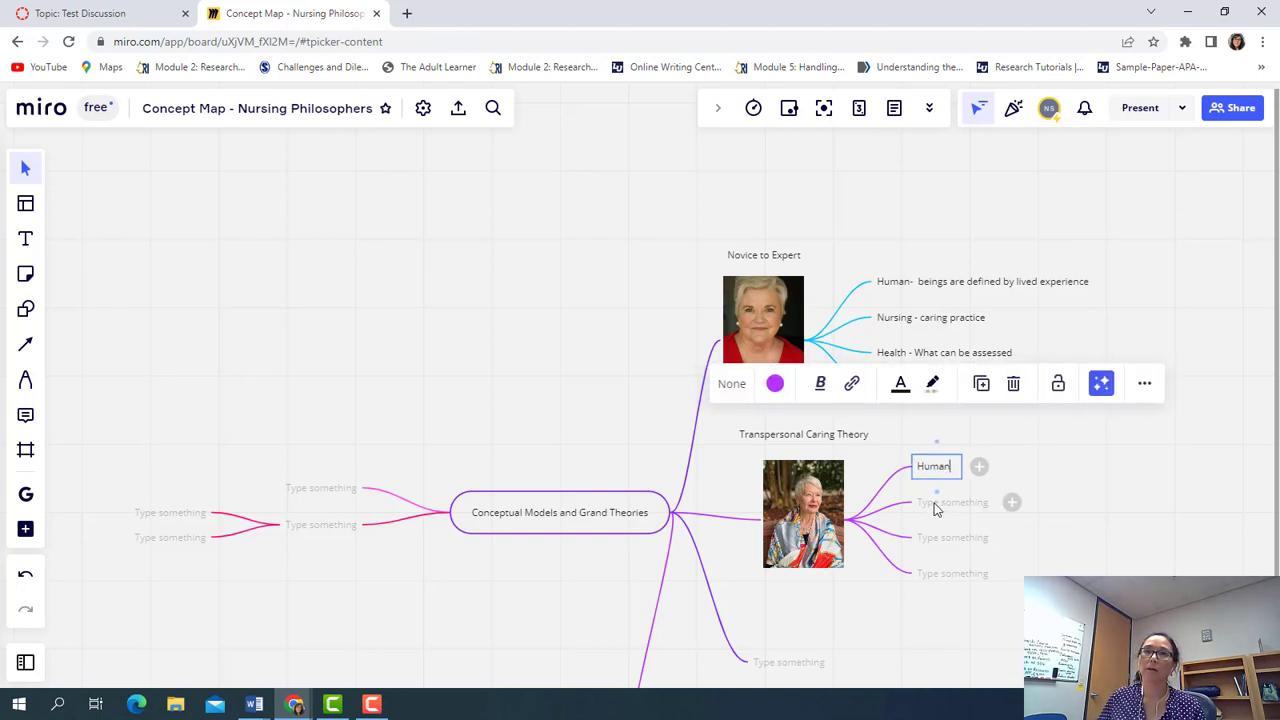
pyautogui.click(936, 505)
pyautogui.write('Nursing')
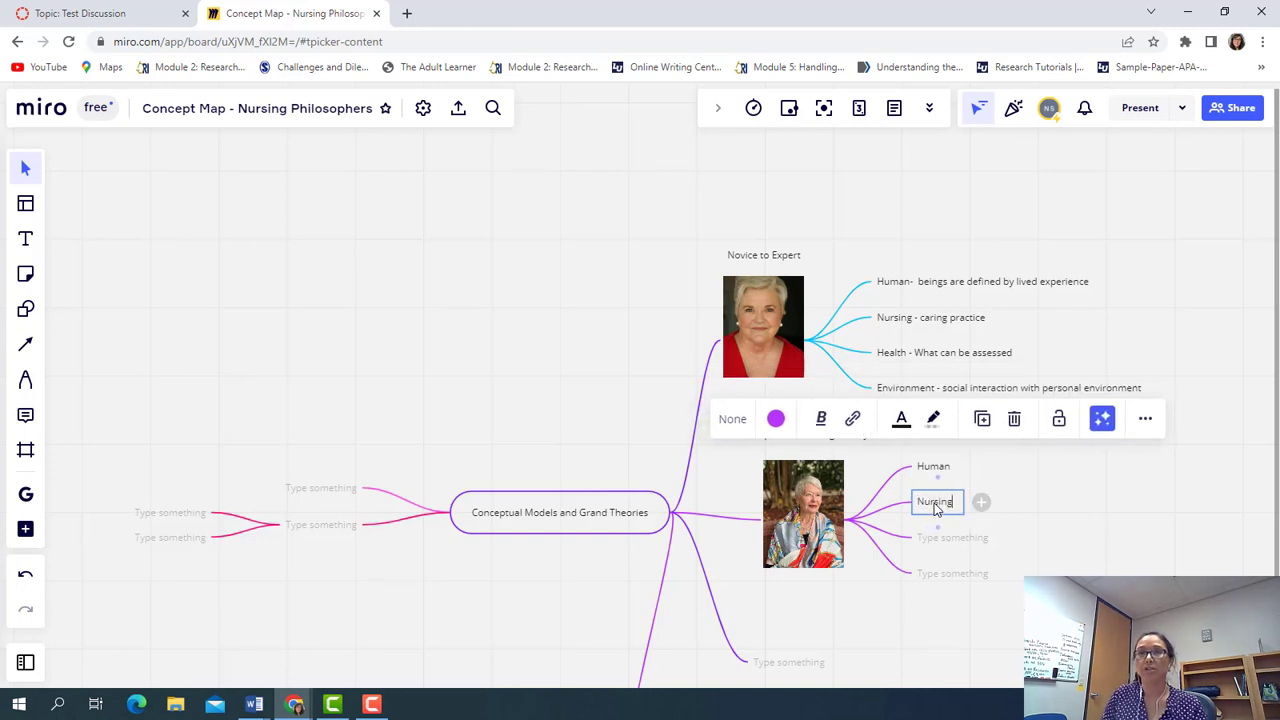
pyautogui.click(932, 546)
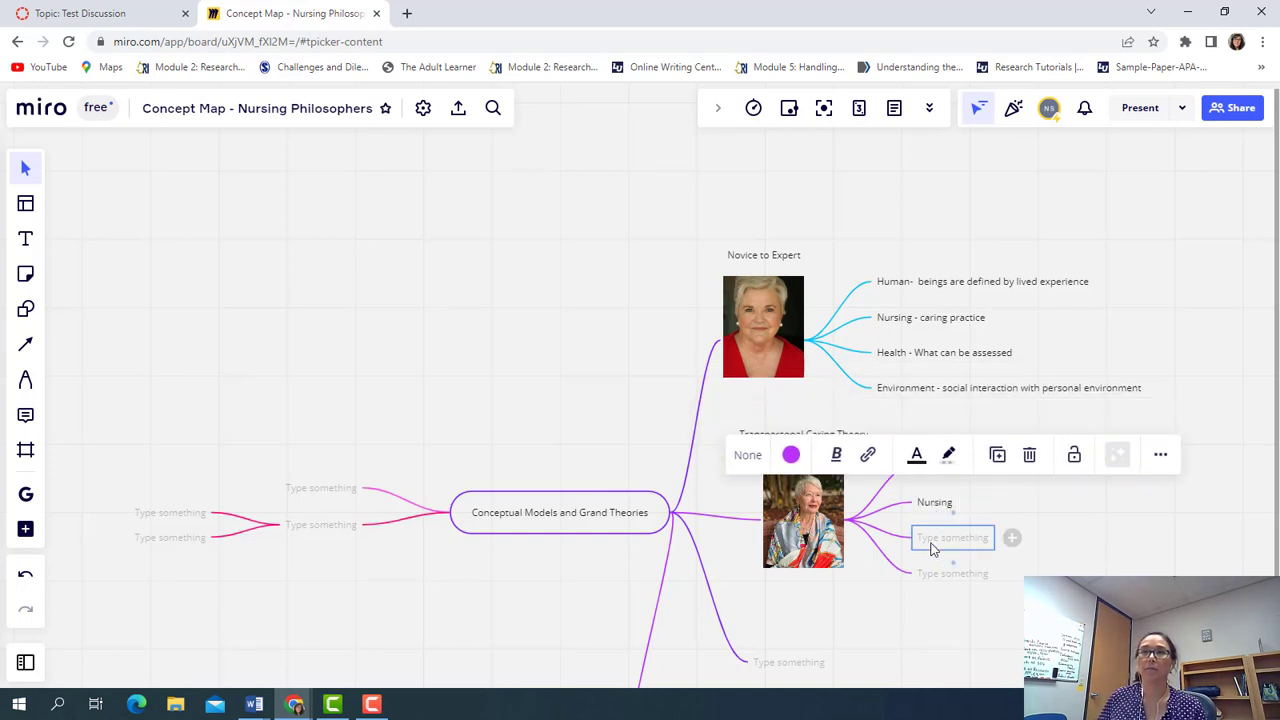
pyautogui.write('Health')
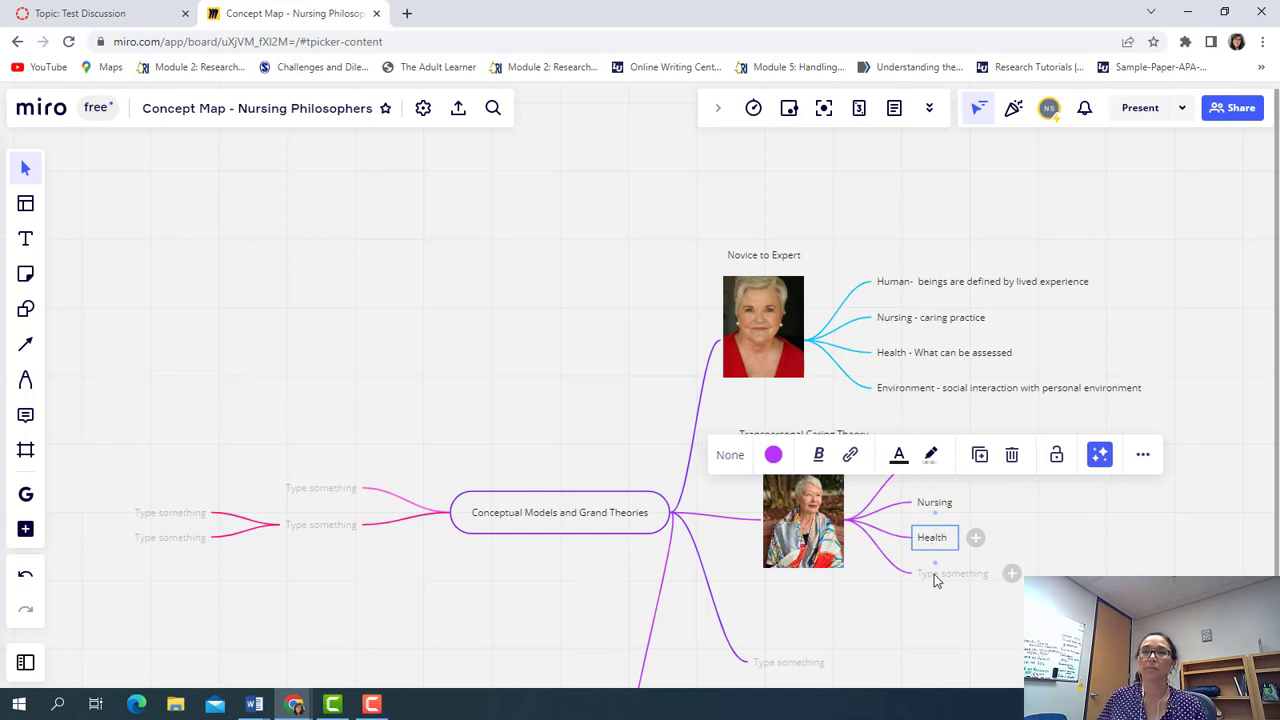
pyautogui.click(936, 578)
pyautogui.write('Environment')
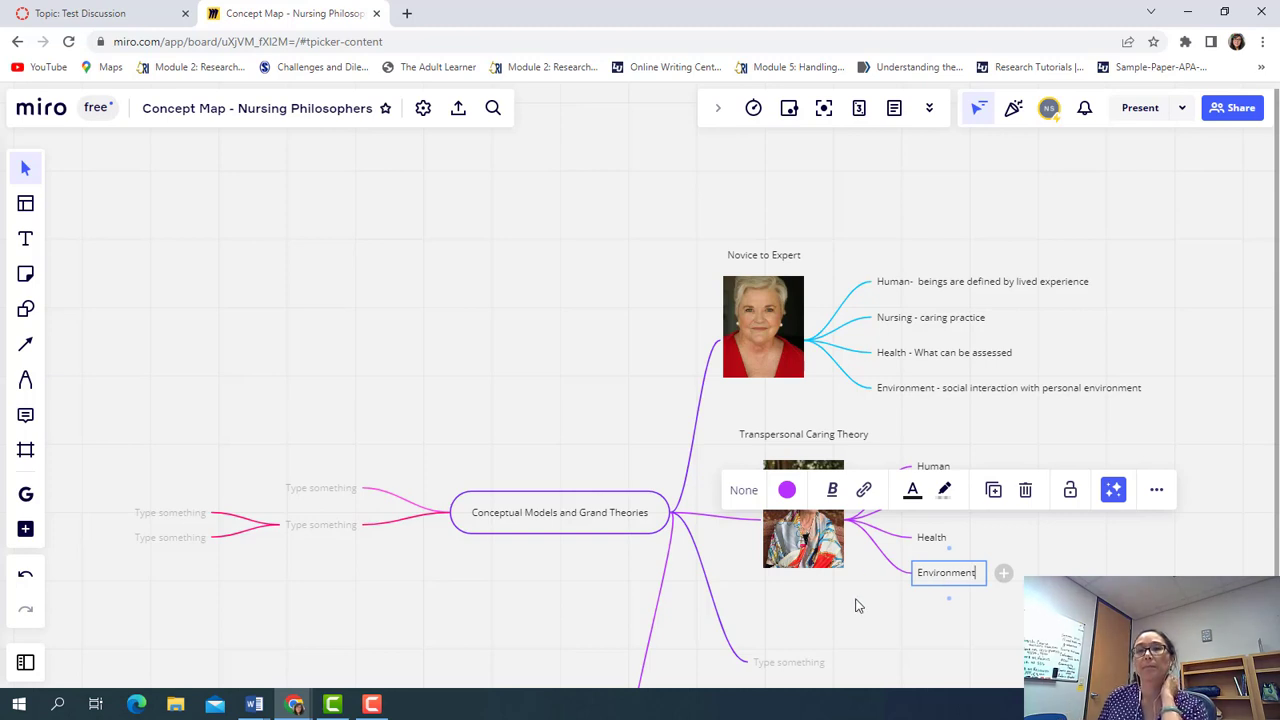
pyautogui.click(888, 632)
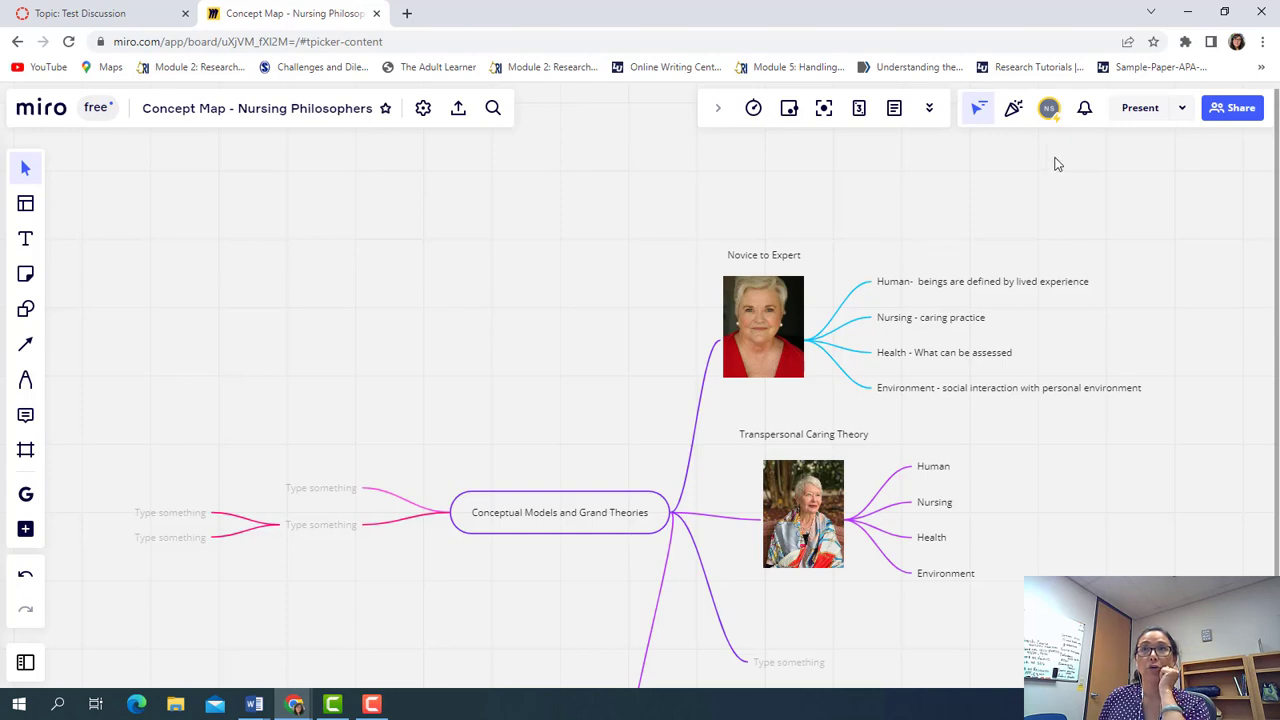
# Share the board with invited members and the whole team as Can edit, then get the embed code
pyautogui.click(1236, 109)
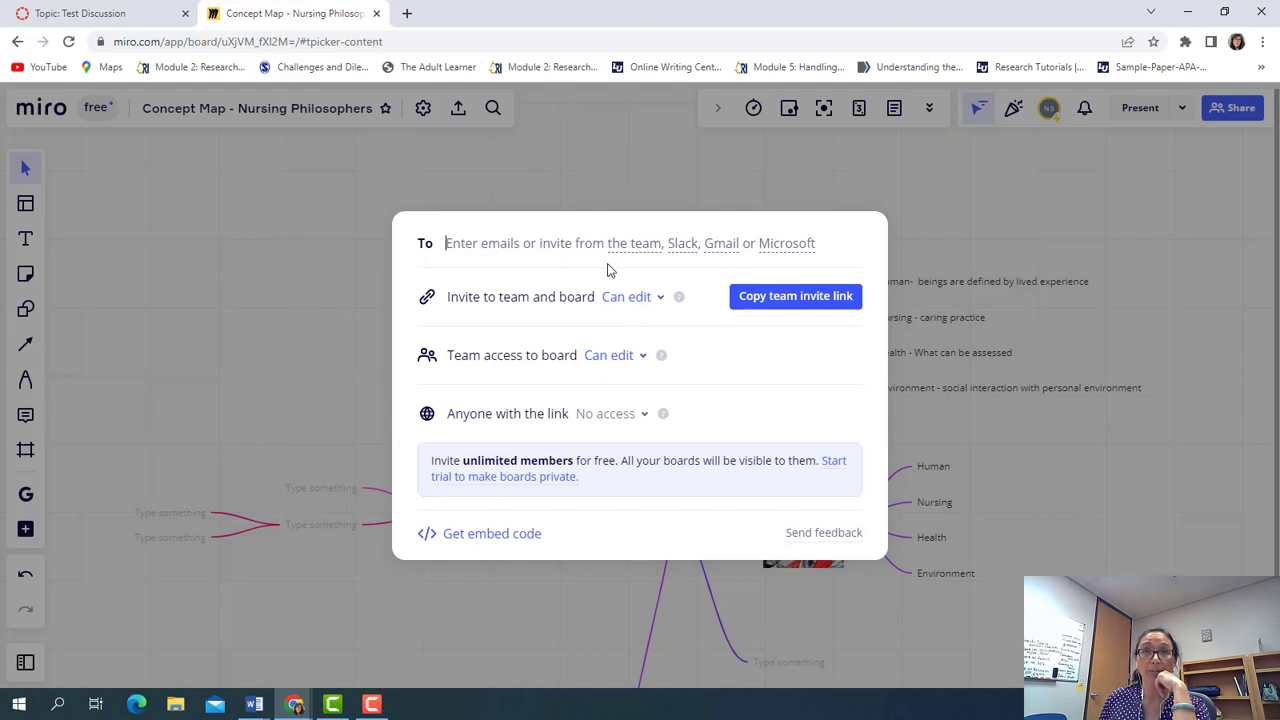
pyautogui.click(659, 298)
pyautogui.click(651, 389)
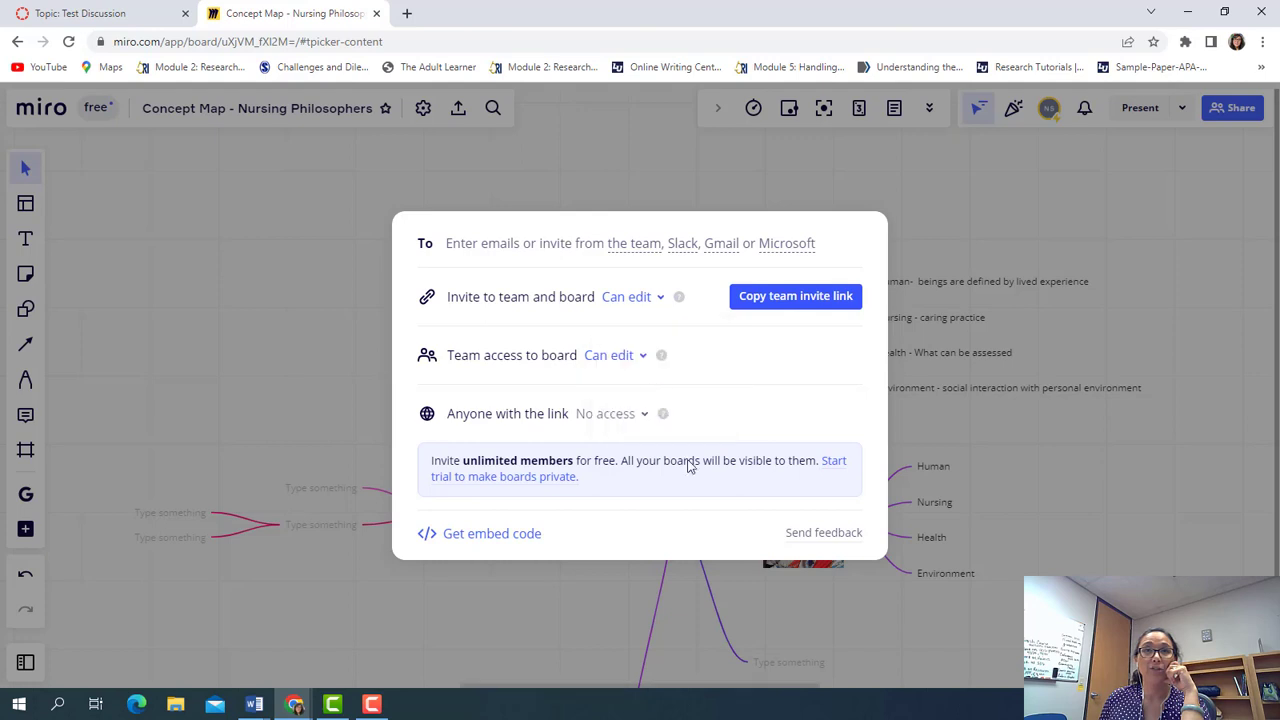
pyautogui.click(640, 356)
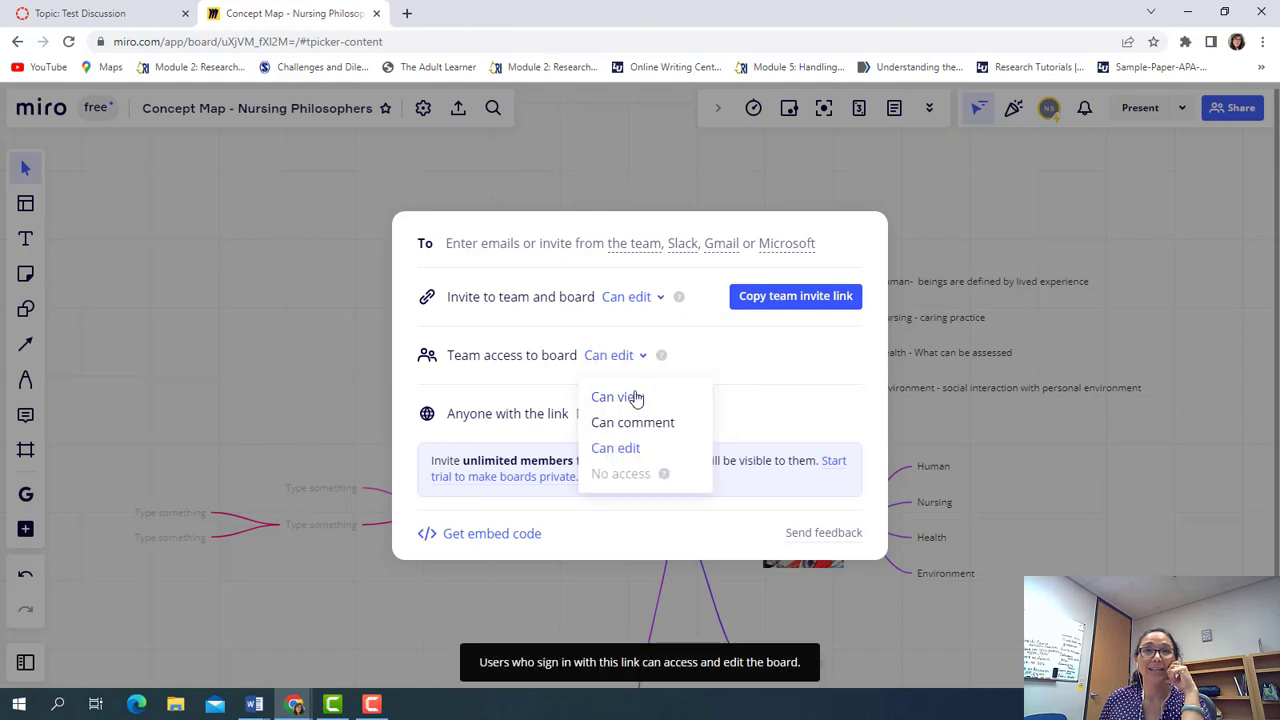
pyautogui.click(623, 446)
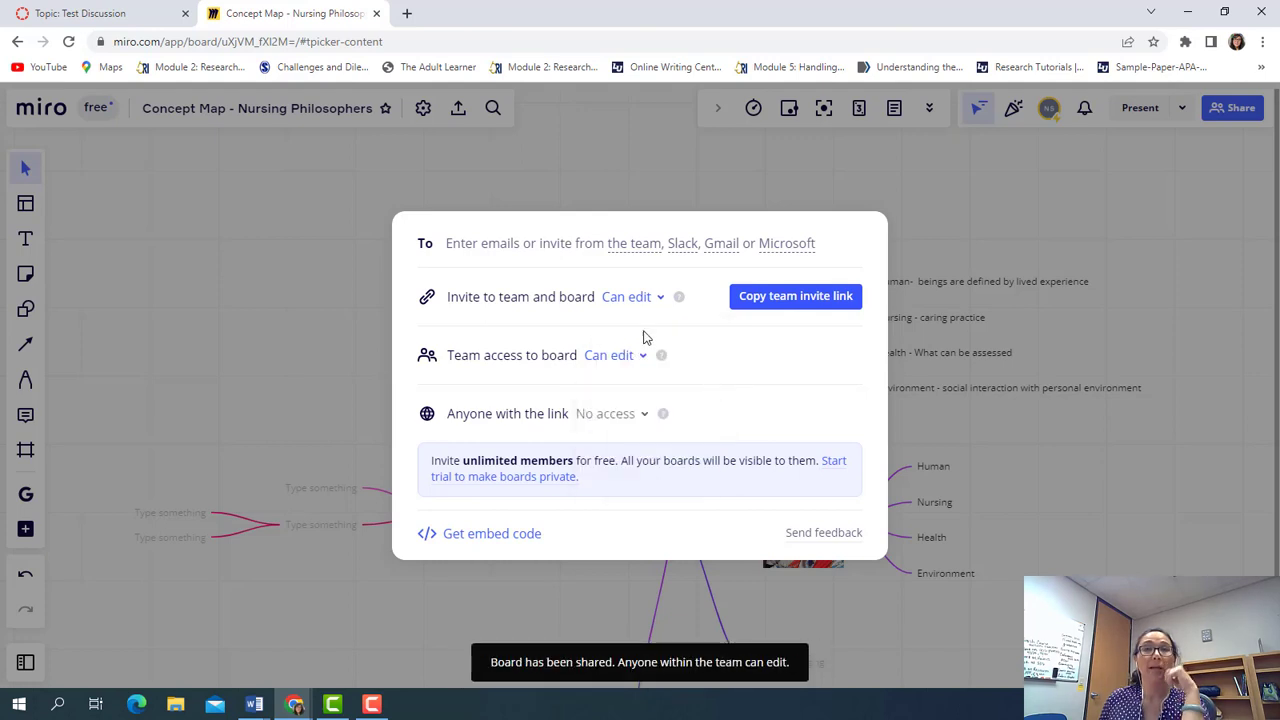
pyautogui.click(521, 535)
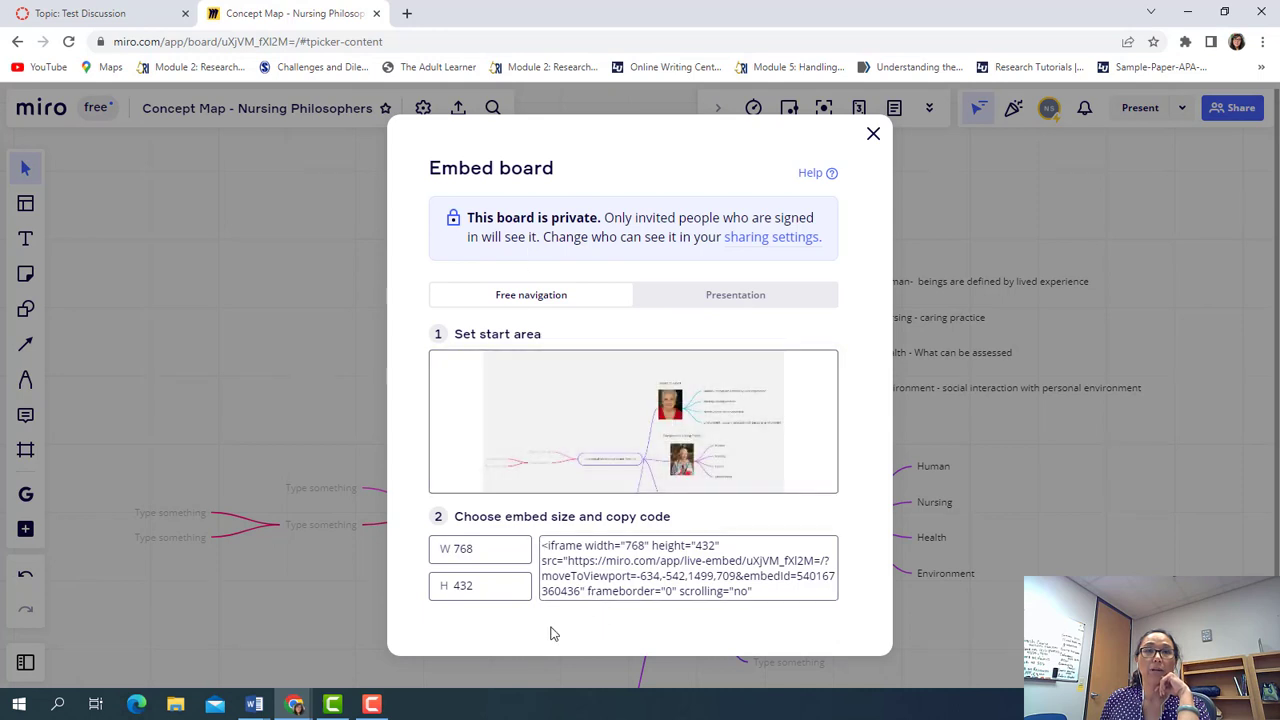
# Copy the board's iframe embed code and switch to the 'Topic: Test Discussion' browser tab
pyautogui.click(556, 552)
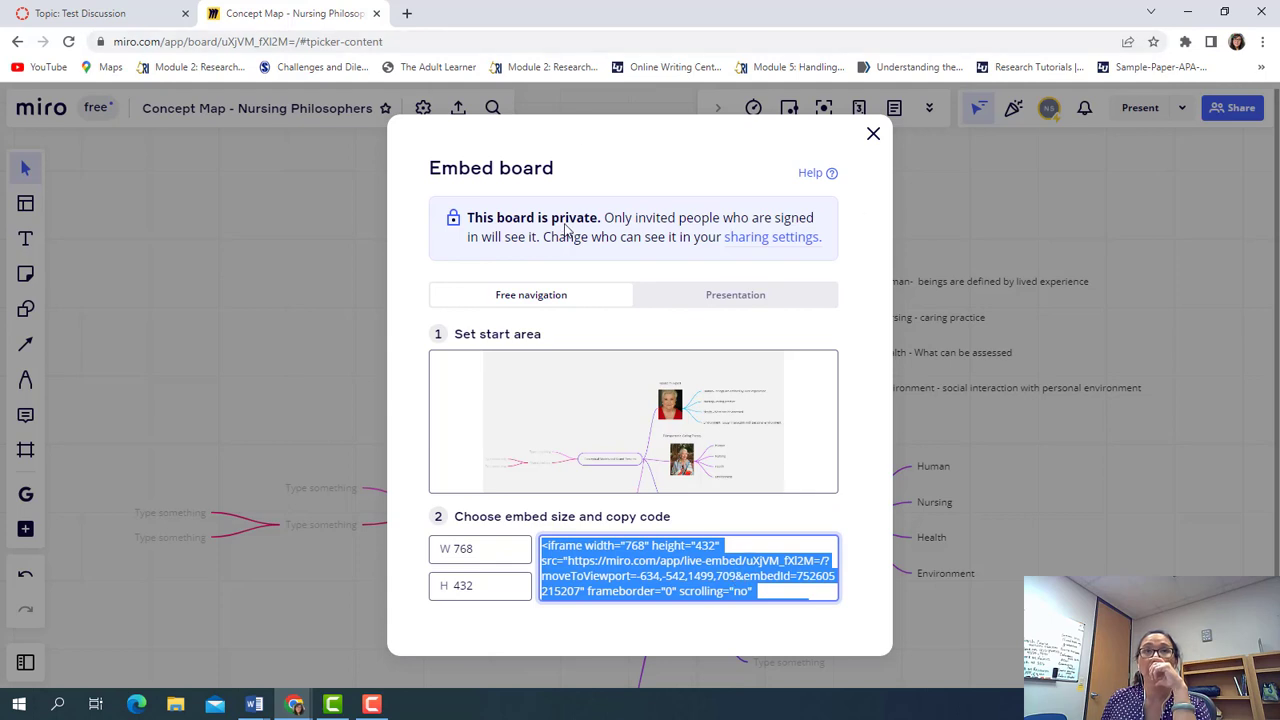
pyautogui.click(122, 14)
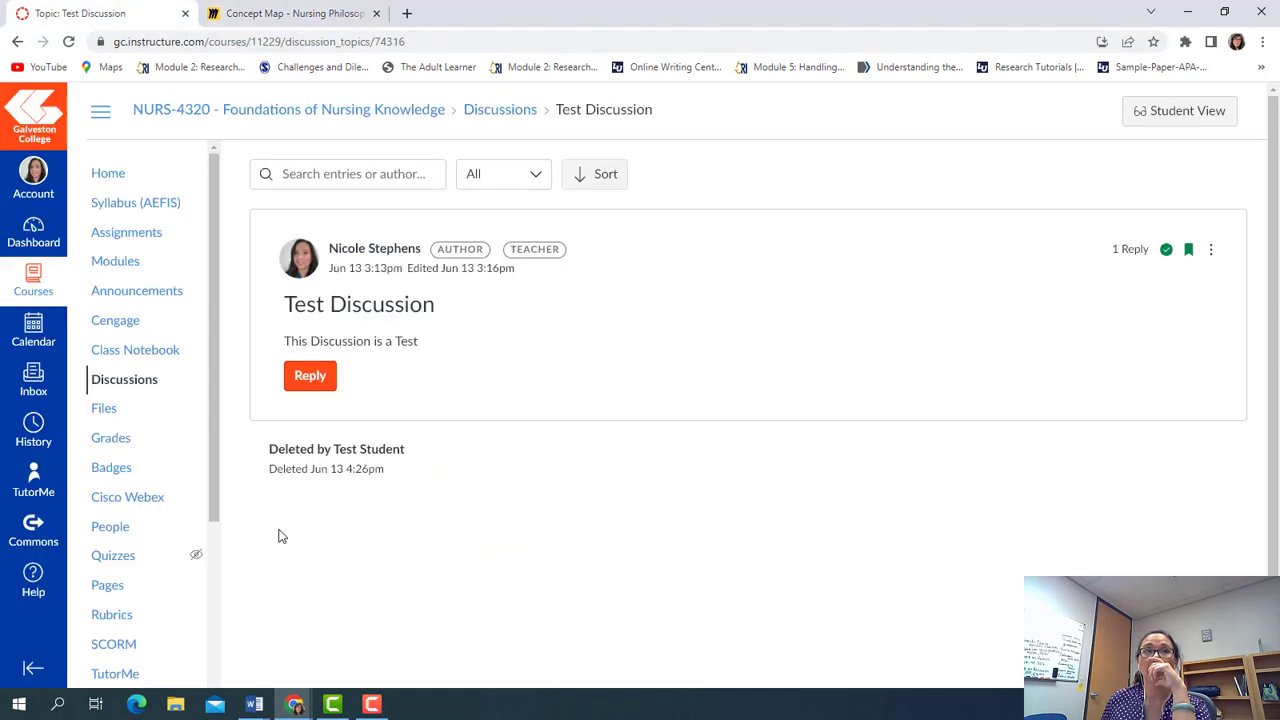
# Switch to Student View and start a reply to Test Discussion
pyautogui.click(1150, 112)
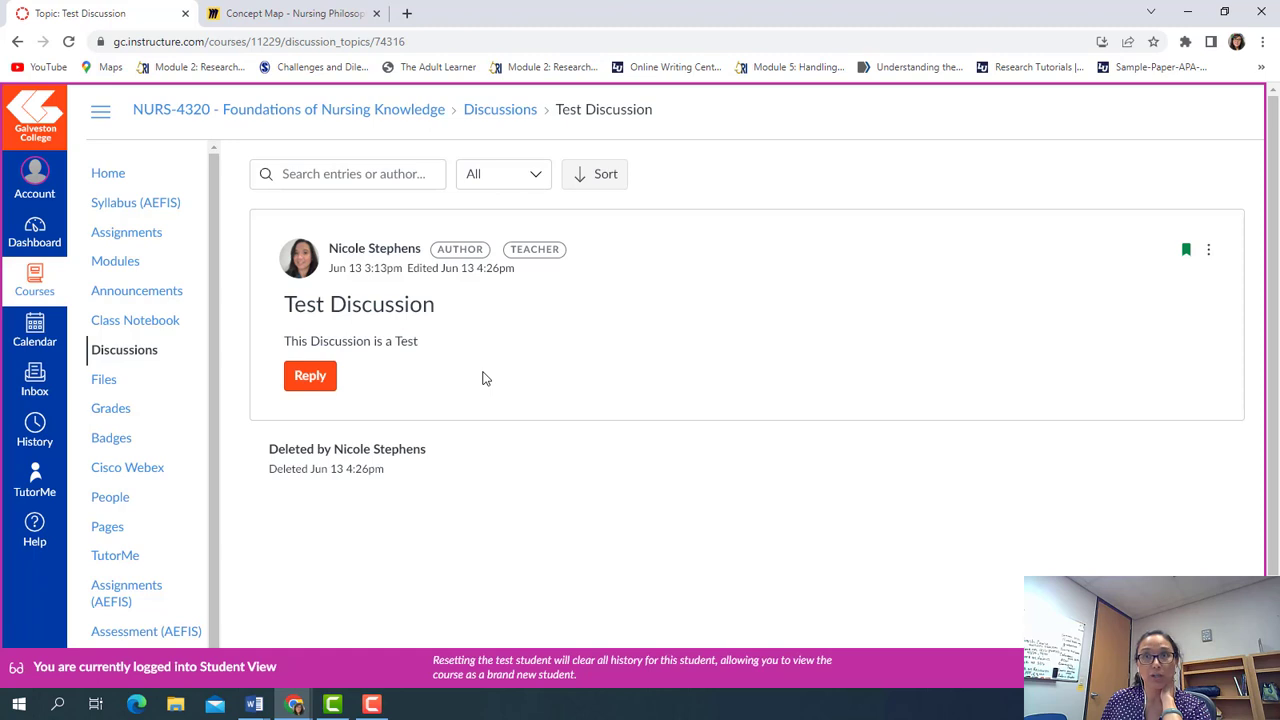
pyautogui.click(318, 380)
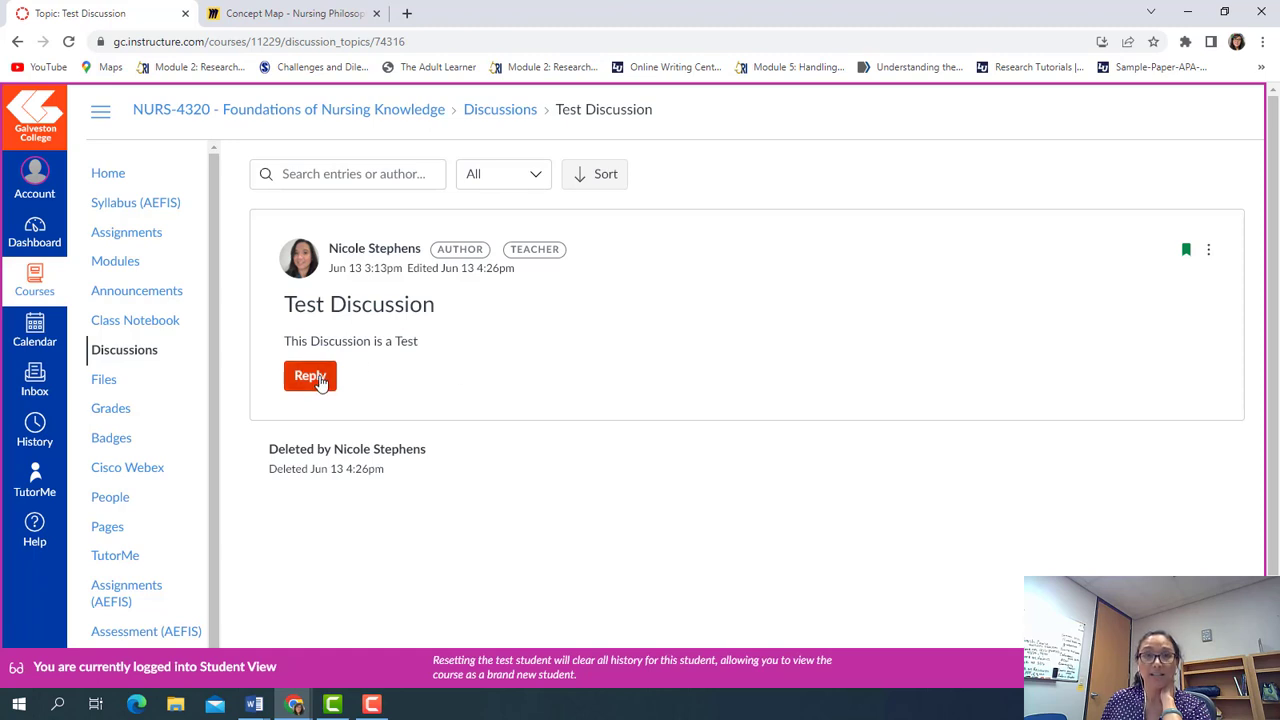
pyautogui.click(320, 382)
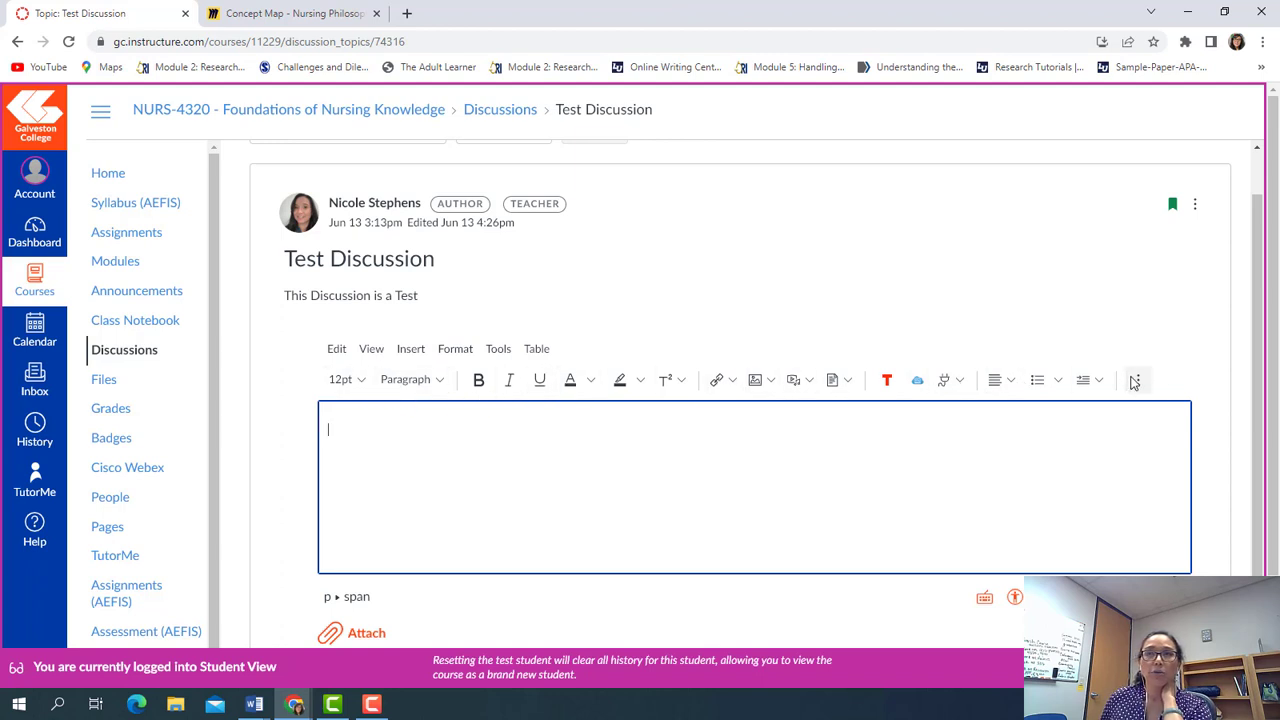
# Open the reply editor's Embed tool and focus its Embed Code field
pyautogui.click(1139, 380)
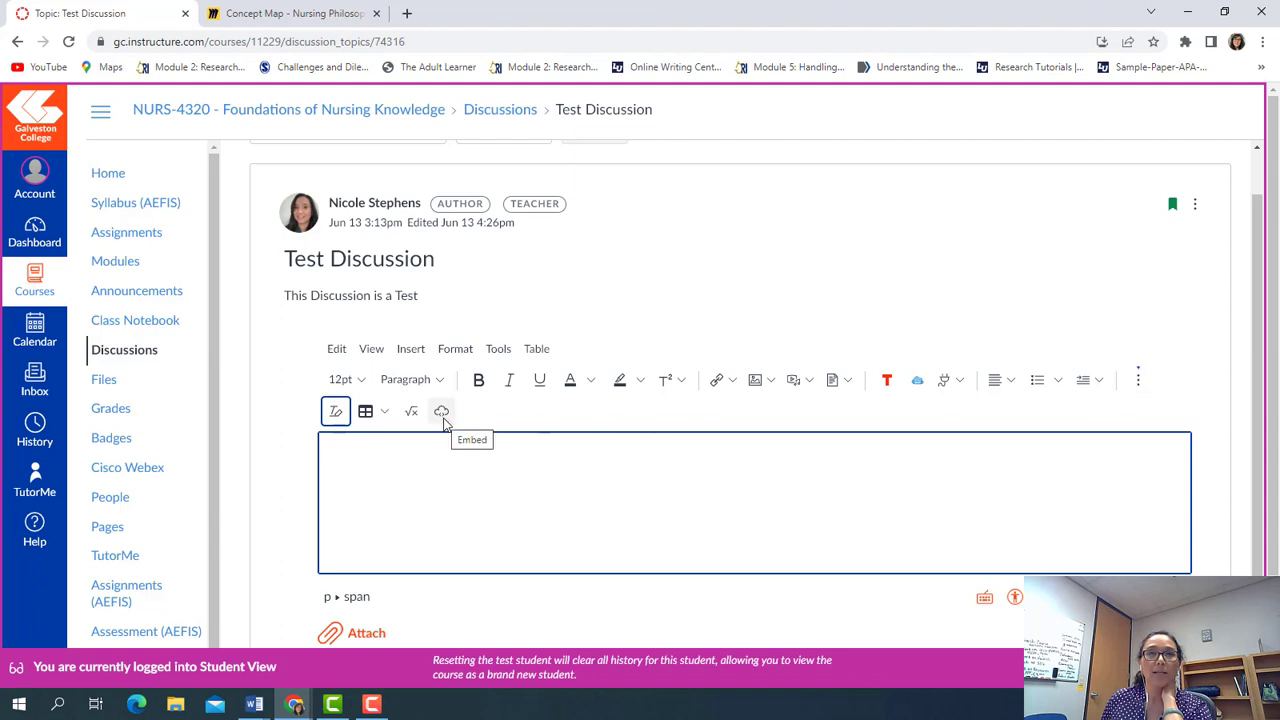
pyautogui.click(441, 413)
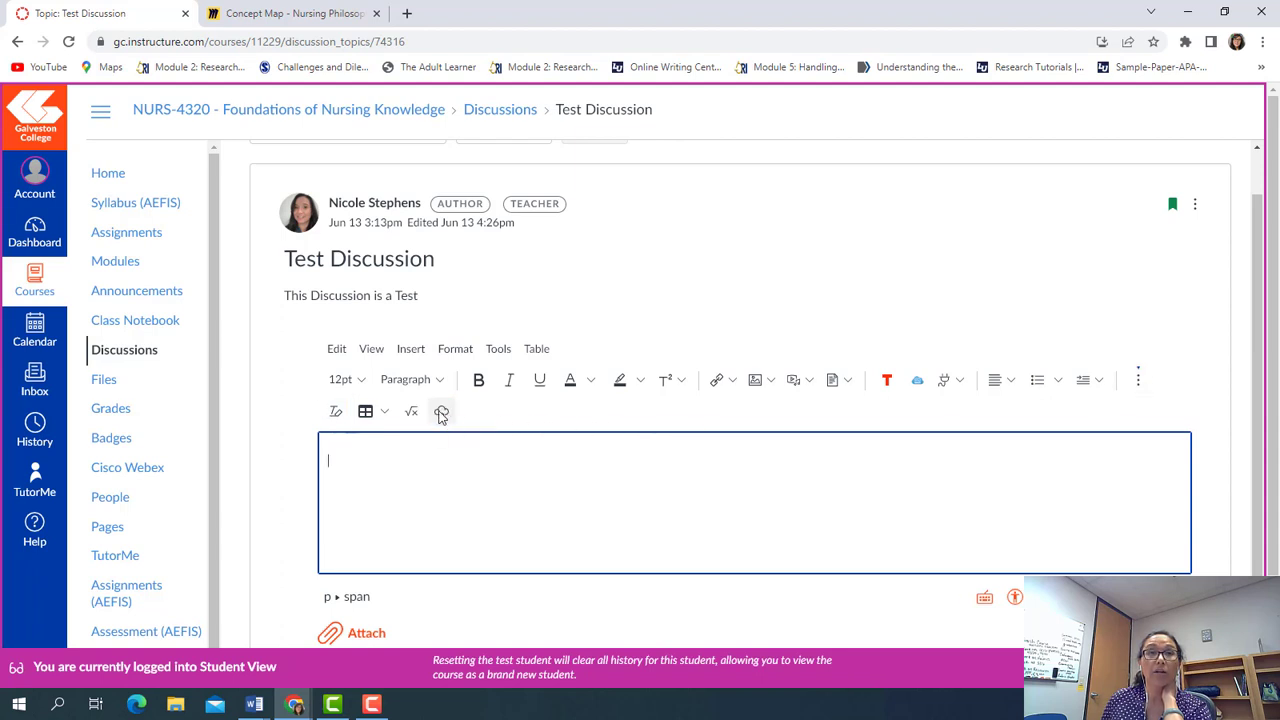
pyautogui.click(437, 392)
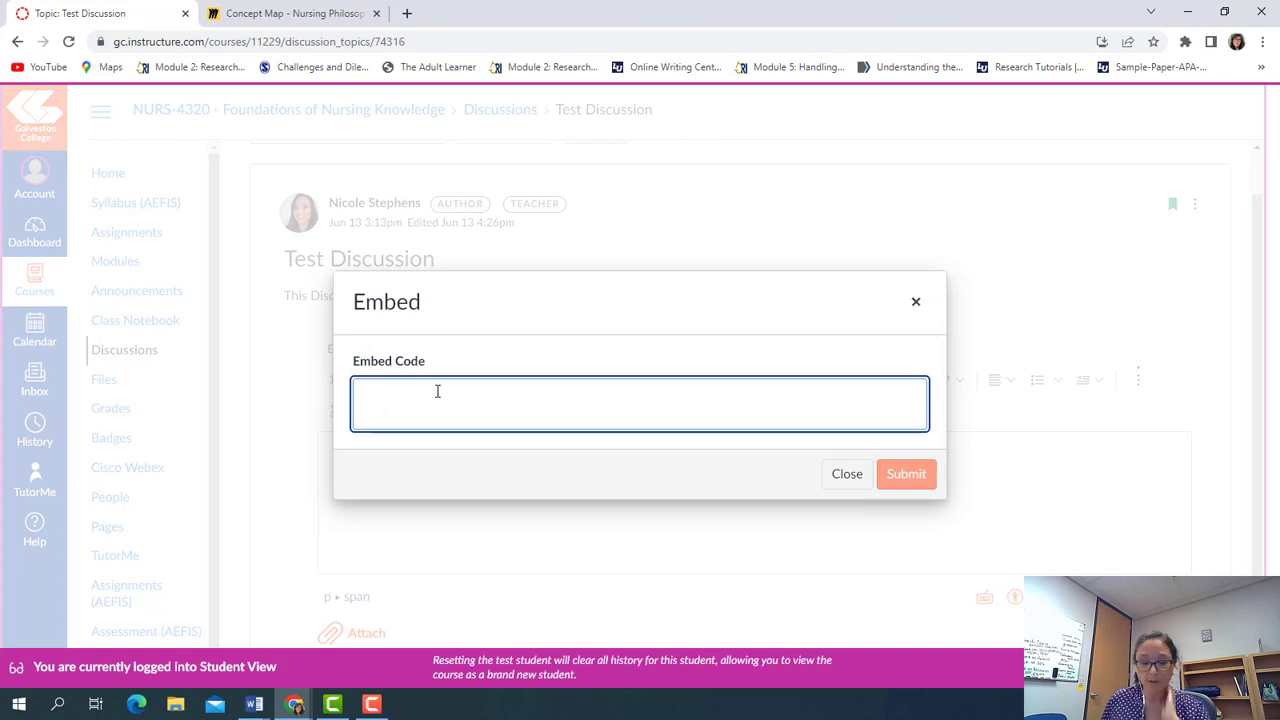
# Paste the Miro embed code into the Test Student reply, post it, and scroll to the board
pyautogui.hotkey('ctrl', 'v')
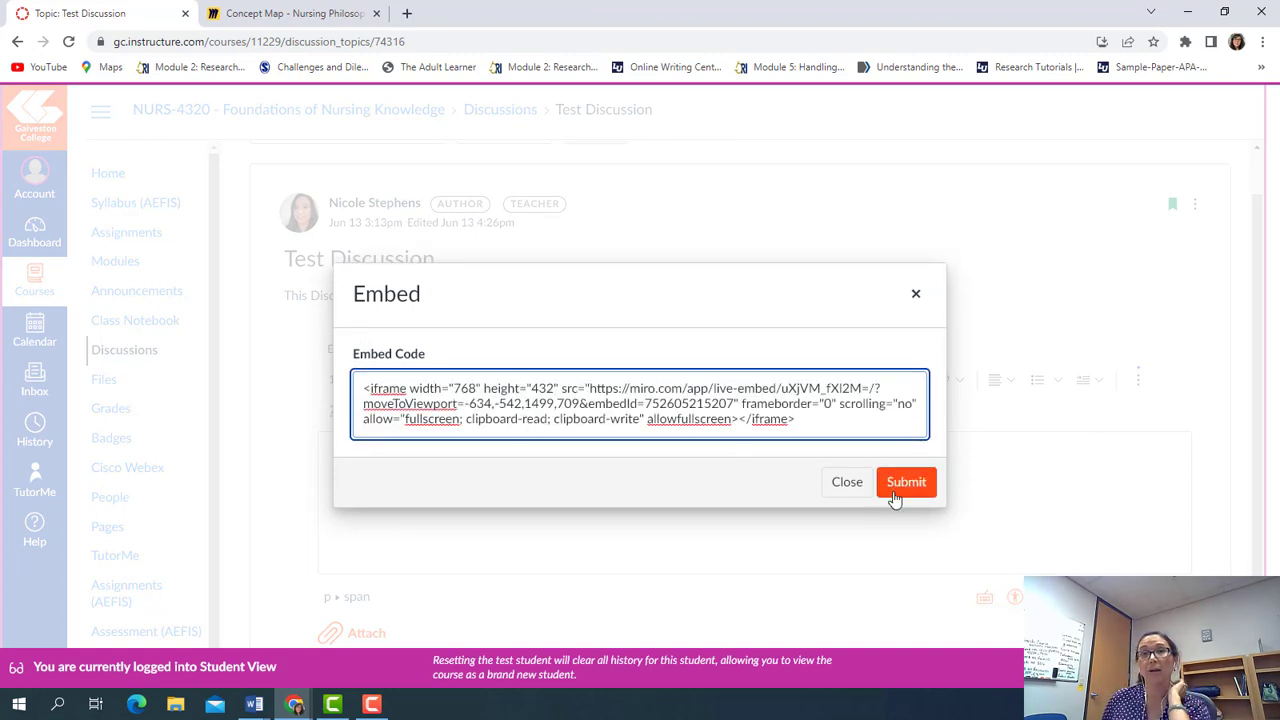
pyautogui.click(893, 488)
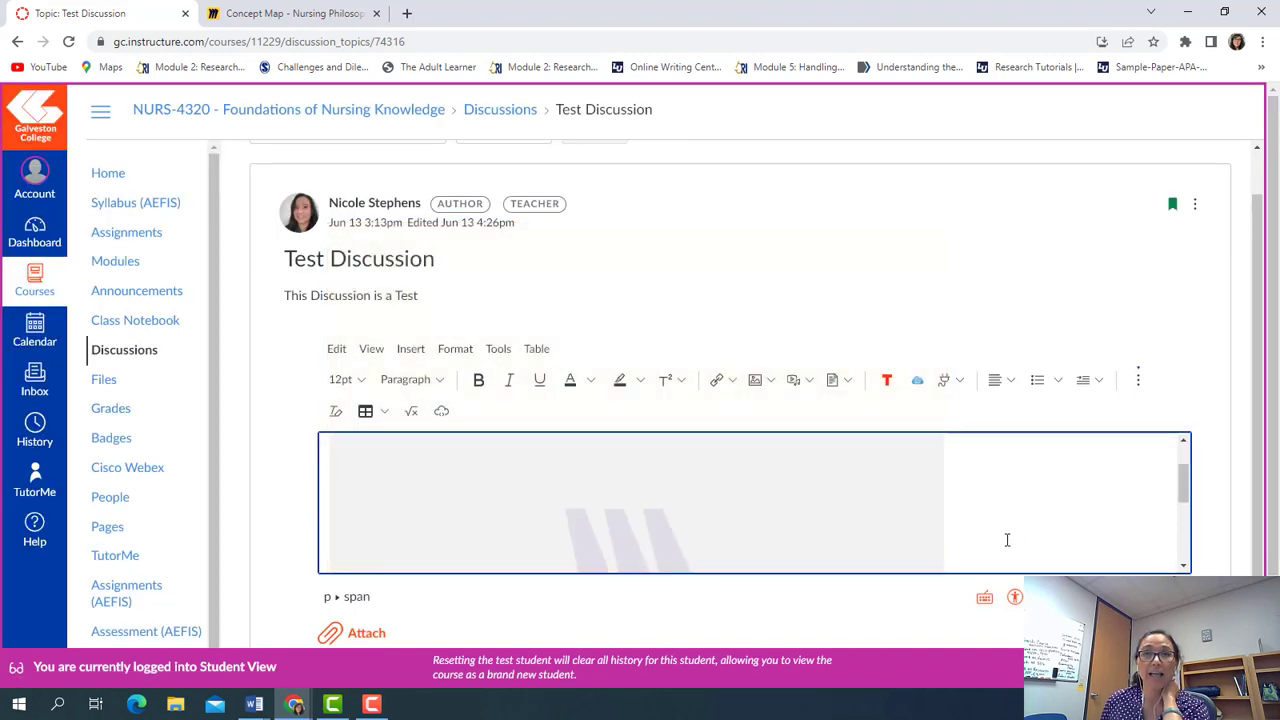
pyautogui.click(672, 556)
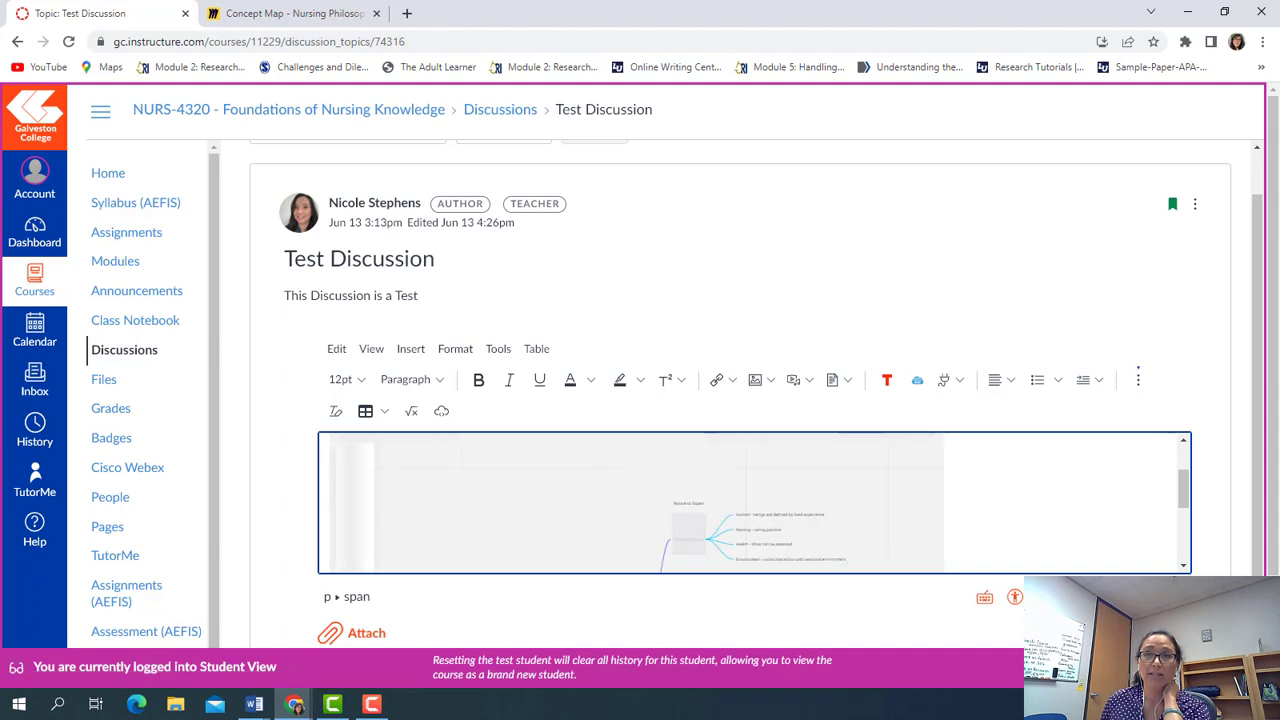
pyautogui.click(1161, 633)
pyautogui.scroll(-3, 790, 580)
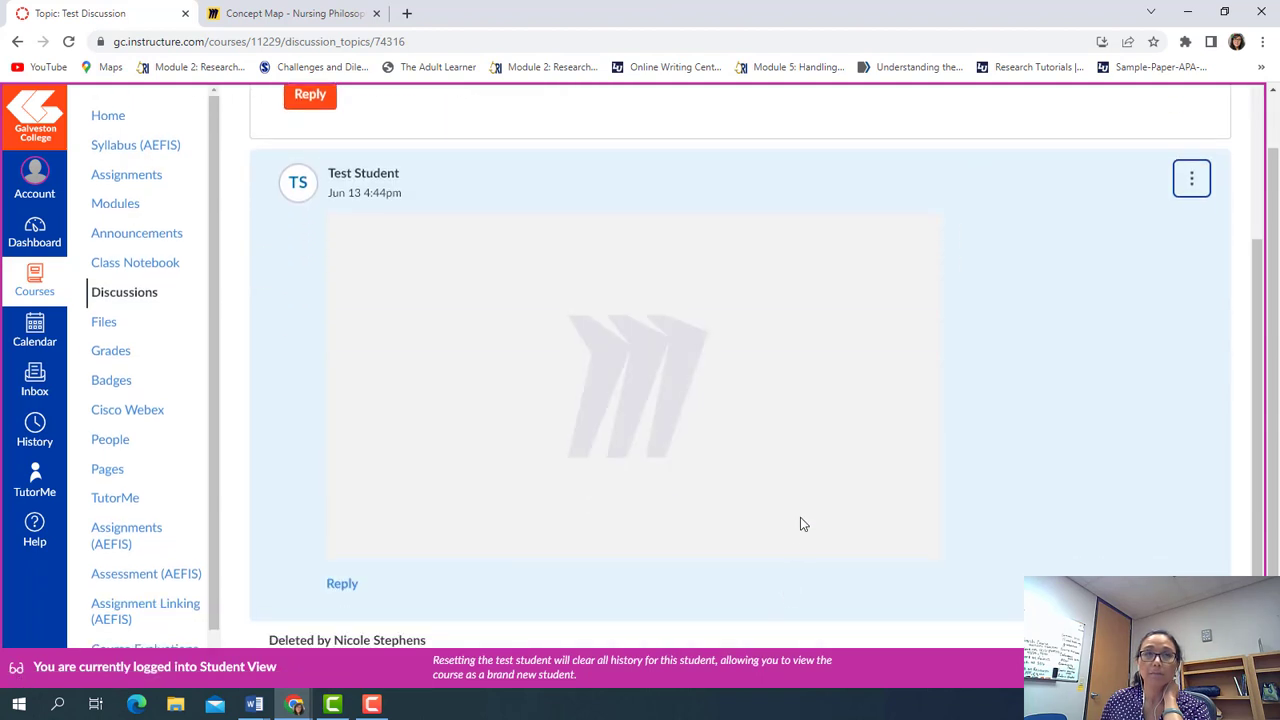
# Load the live board in the reply, zoom to 68%, and pan to the Novice to Expert branch
pyautogui.click(647, 381)
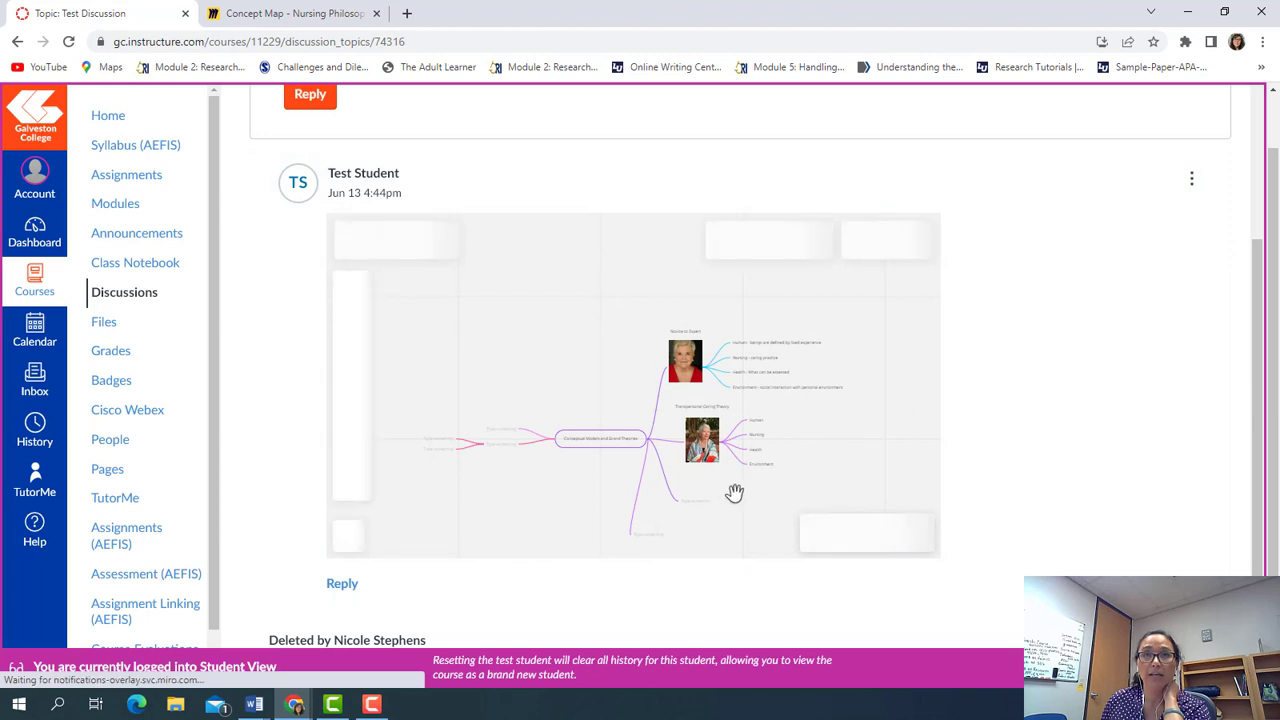
pyautogui.scroll(2, 734, 492)
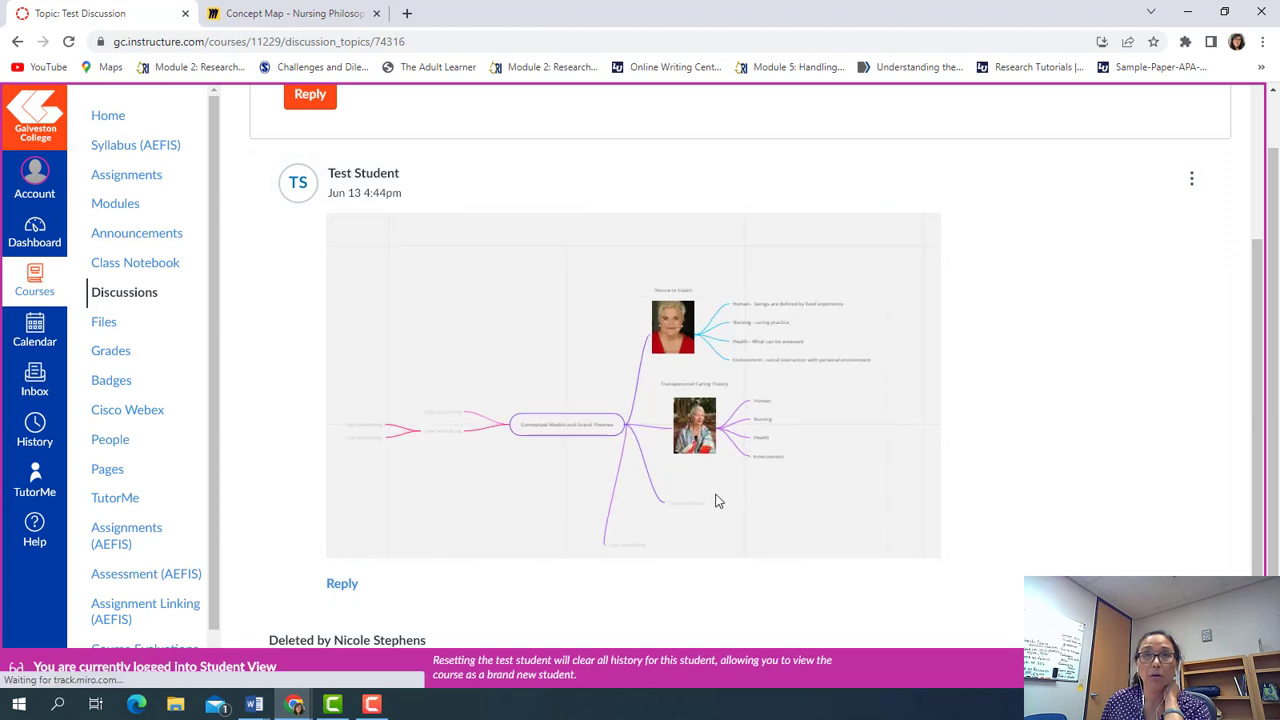
pyautogui.scroll(3, 712, 499)
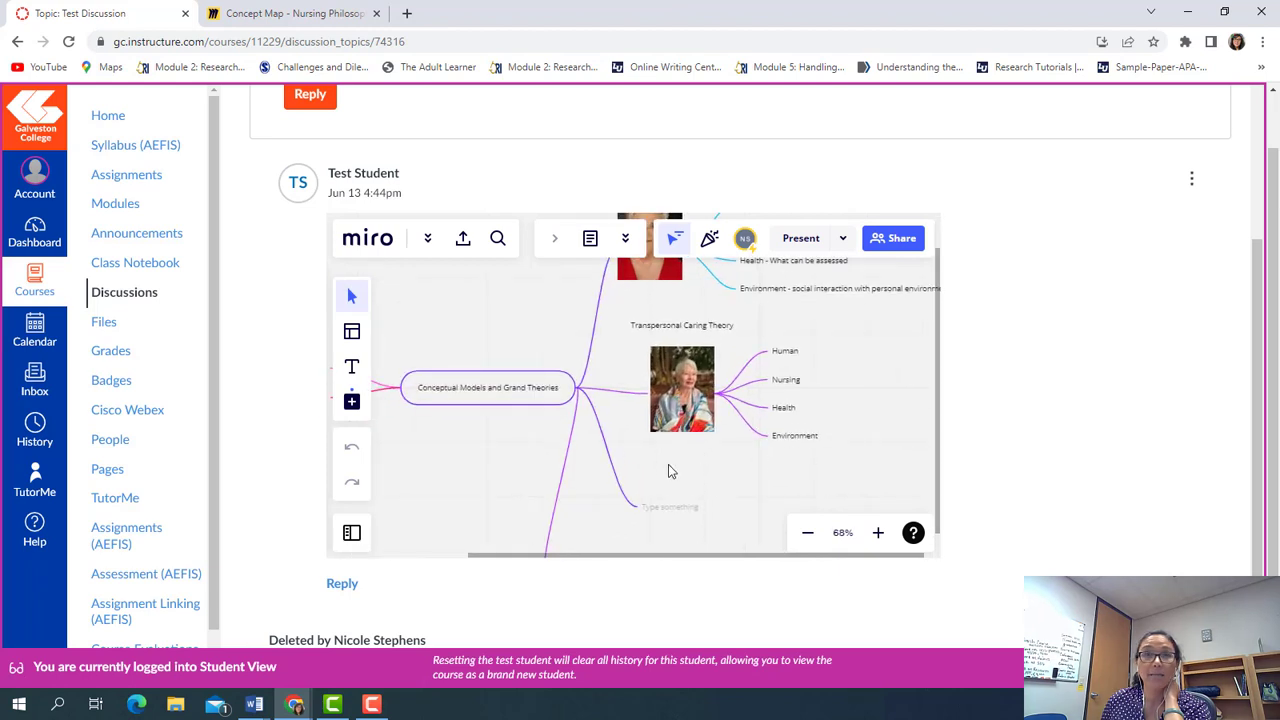
pyautogui.moveTo(668, 464); pyautogui.dragTo(694, 480)
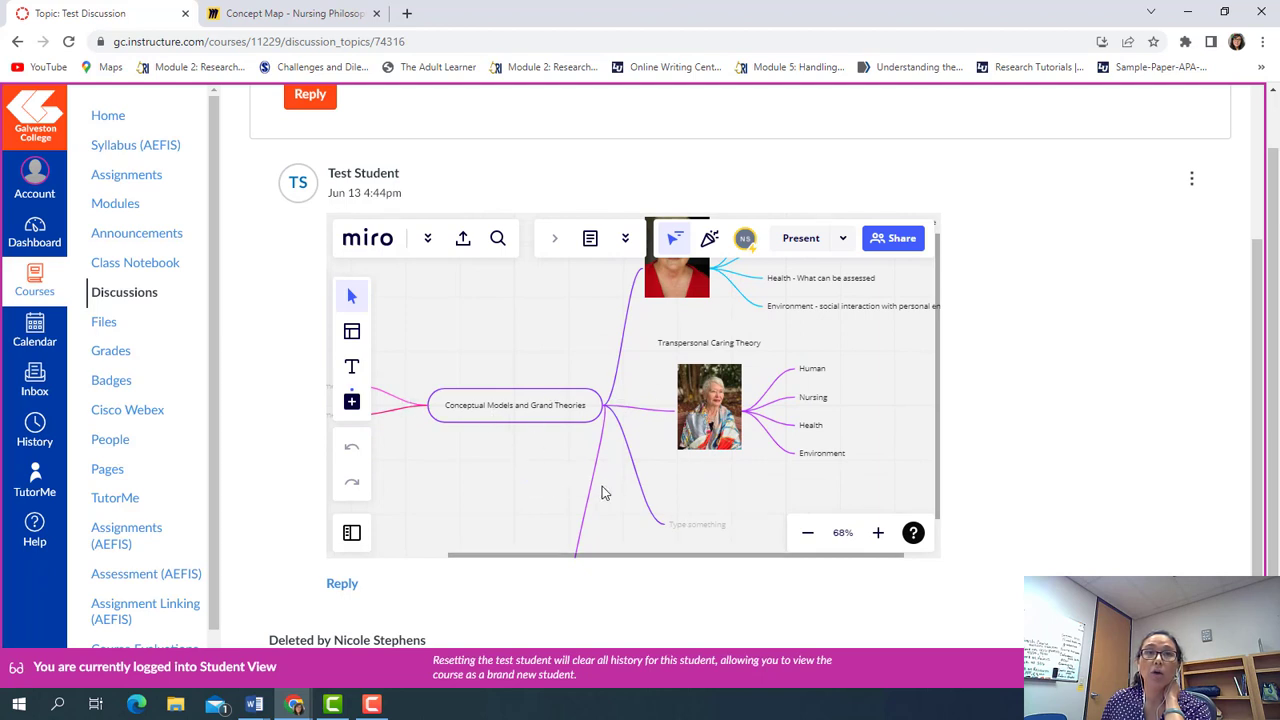
pyautogui.moveTo(560, 474); pyautogui.dragTo(437, 468)
pyautogui.moveTo(680, 497); pyautogui.dragTo(627, 489)
# Select the empty node and open Google Images from the add-on apps list
pyautogui.click(596, 524)
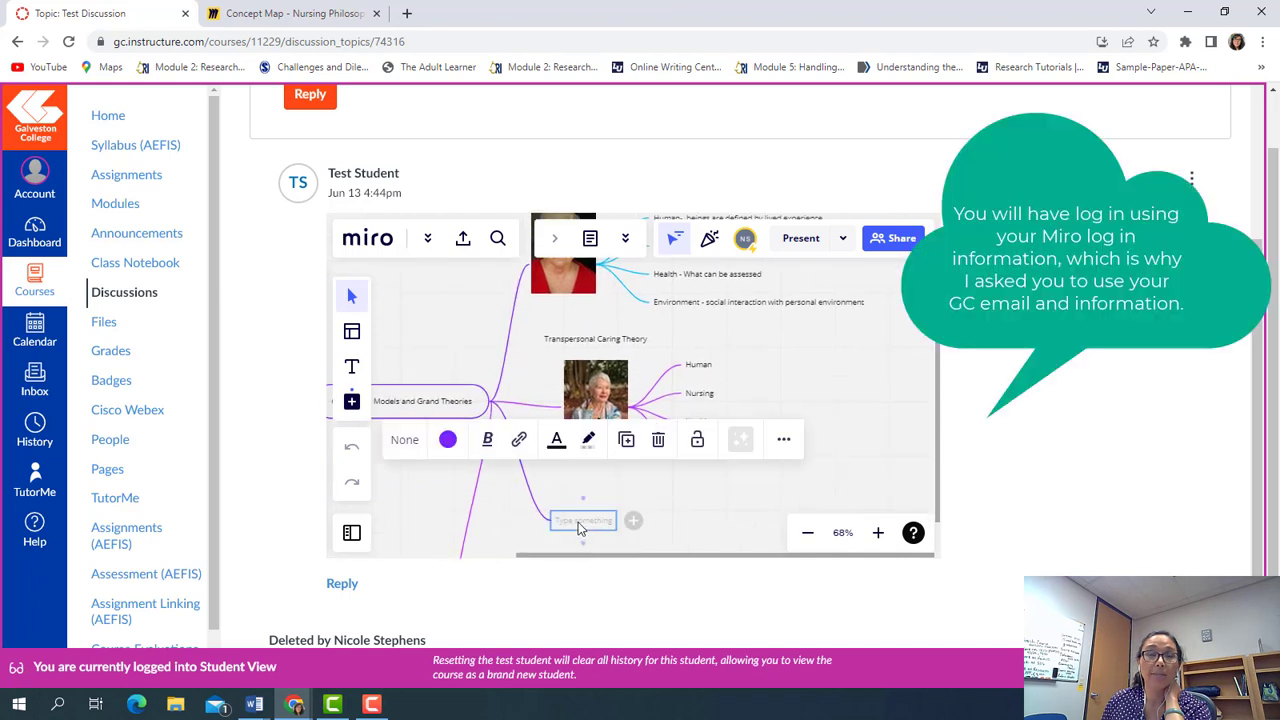
pyautogui.click(351, 404)
pyautogui.scroll(-5, 463, 457)
pyautogui.scroll(-3, 467, 457)
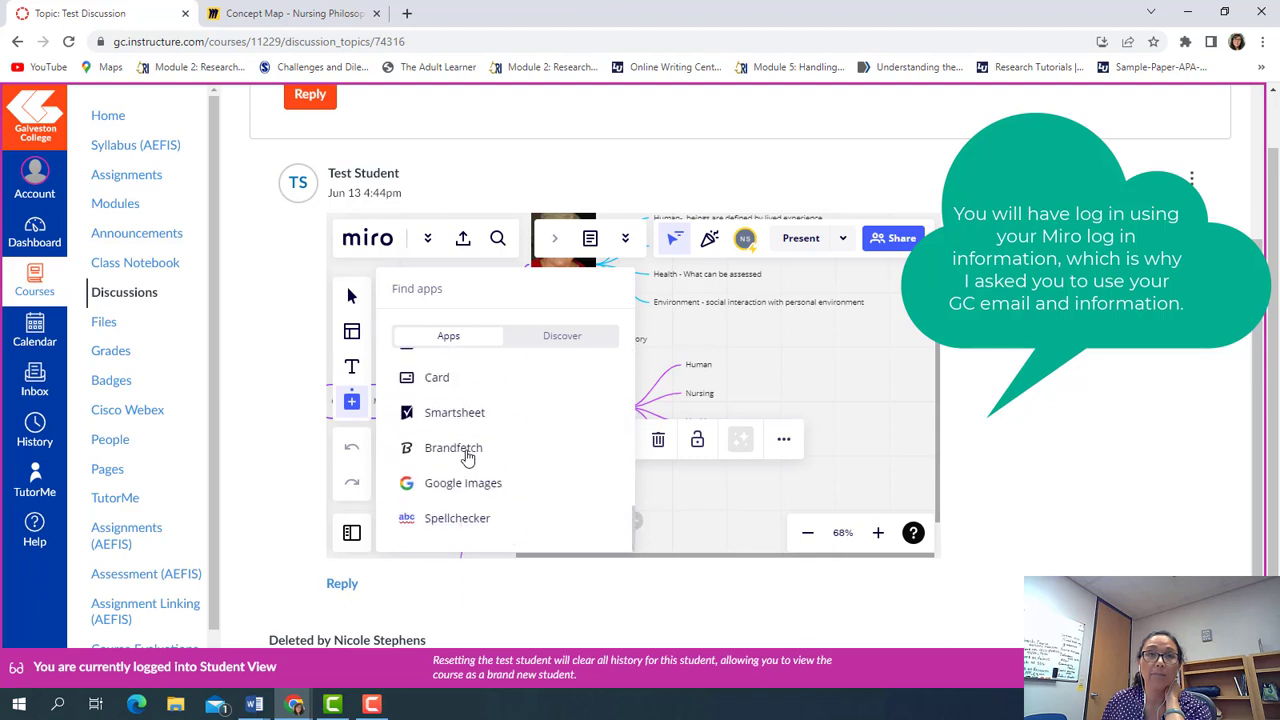
pyautogui.click(466, 488)
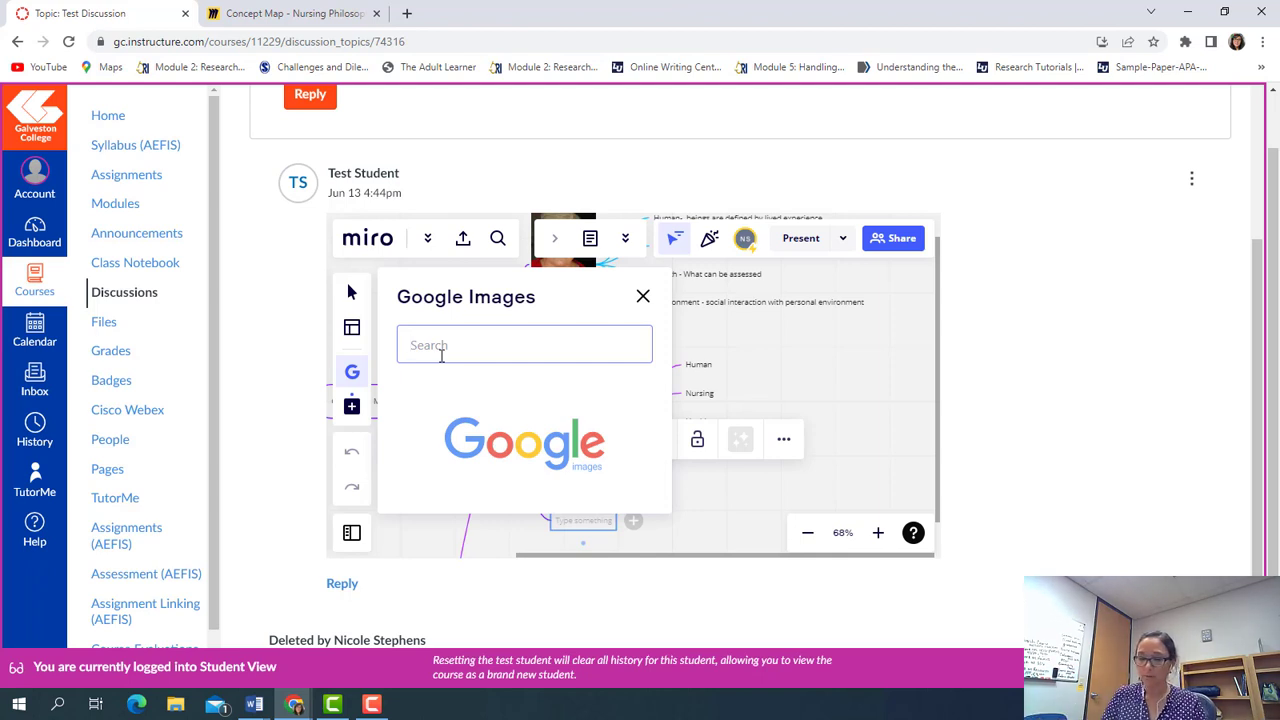
# Search for 'Dorothea Orem' and add the first photo to the board
pyautogui.write('Corc')
pyautogui.press('BackSpace')
pyautogui.press('BackSpace')
pyautogui.press('BackSpace')
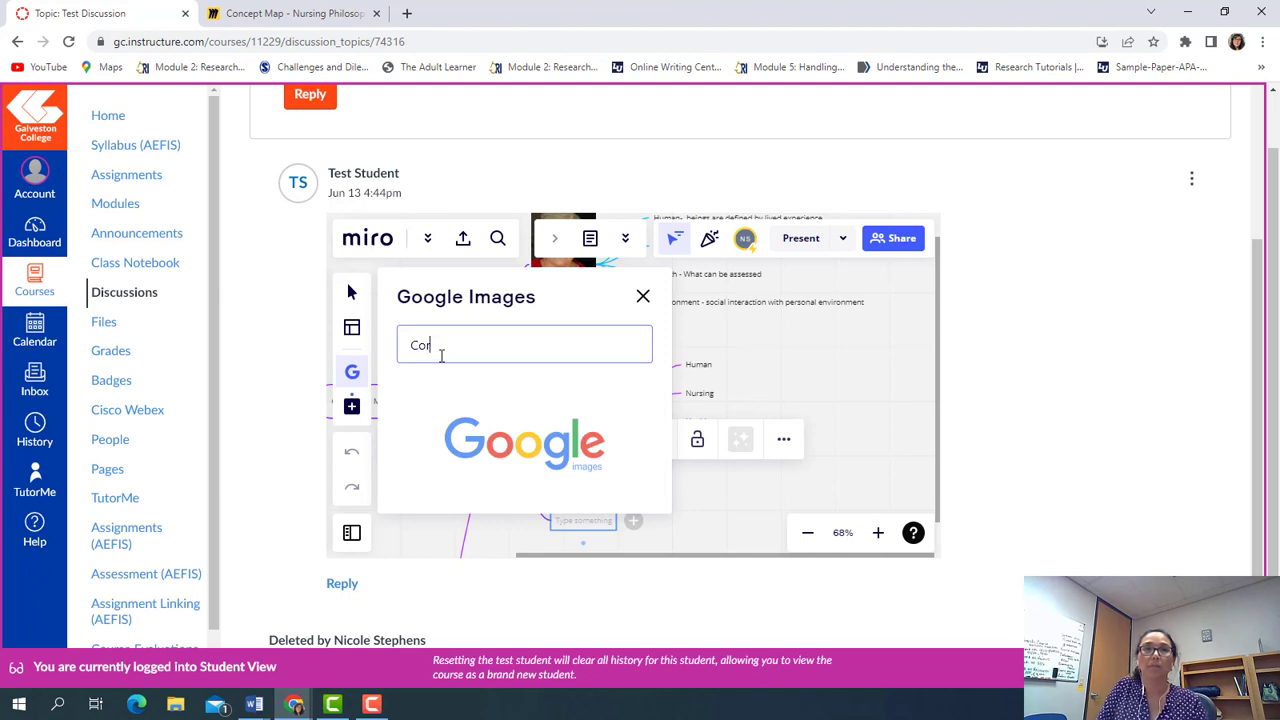
pyautogui.press('BackSpace')
pyautogui.write('Doroteh')
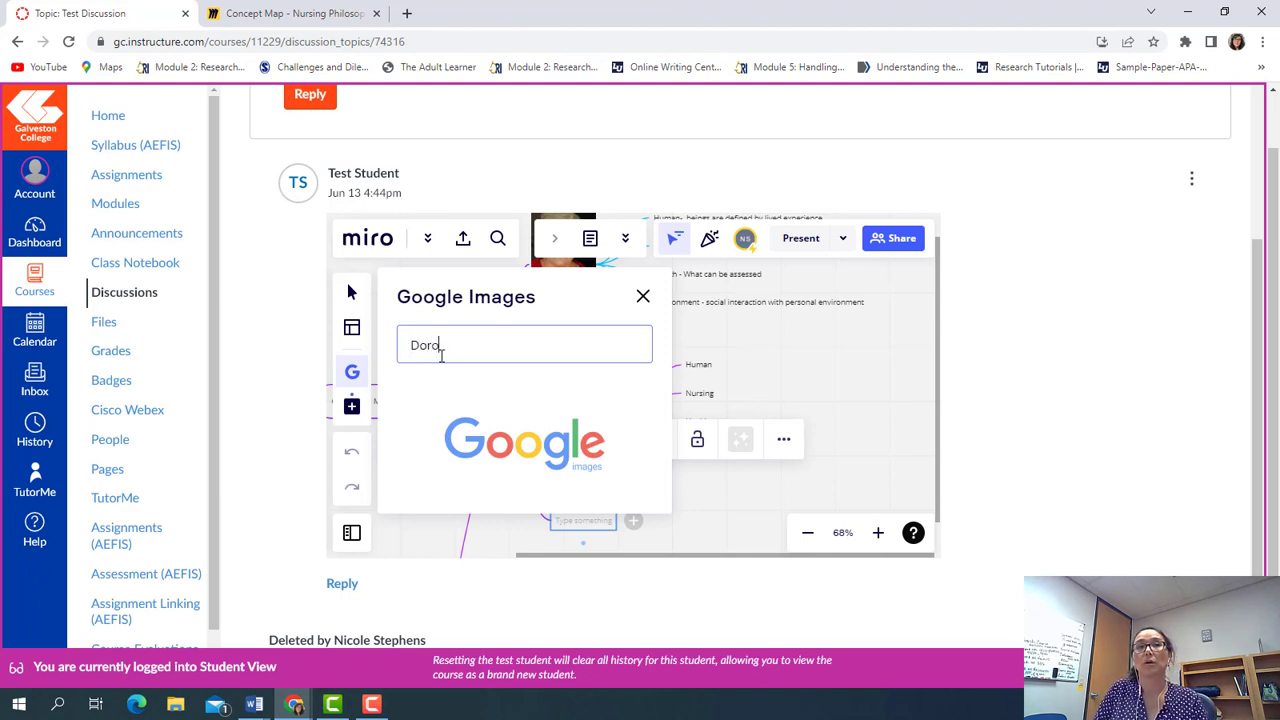
pyautogui.press('BackSpace')
pyautogui.press('BackSpace')
pyautogui.press('BackSpace')
pyautogui.write('the')
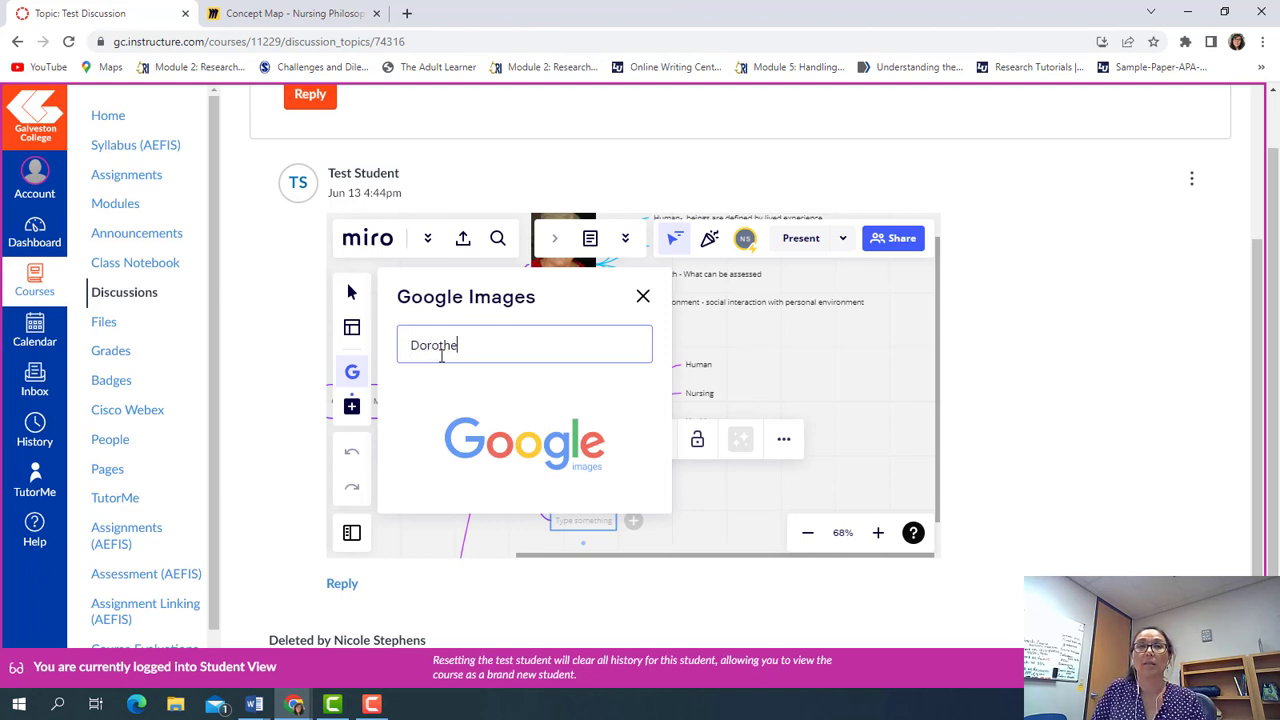
pyautogui.write('a Orem')
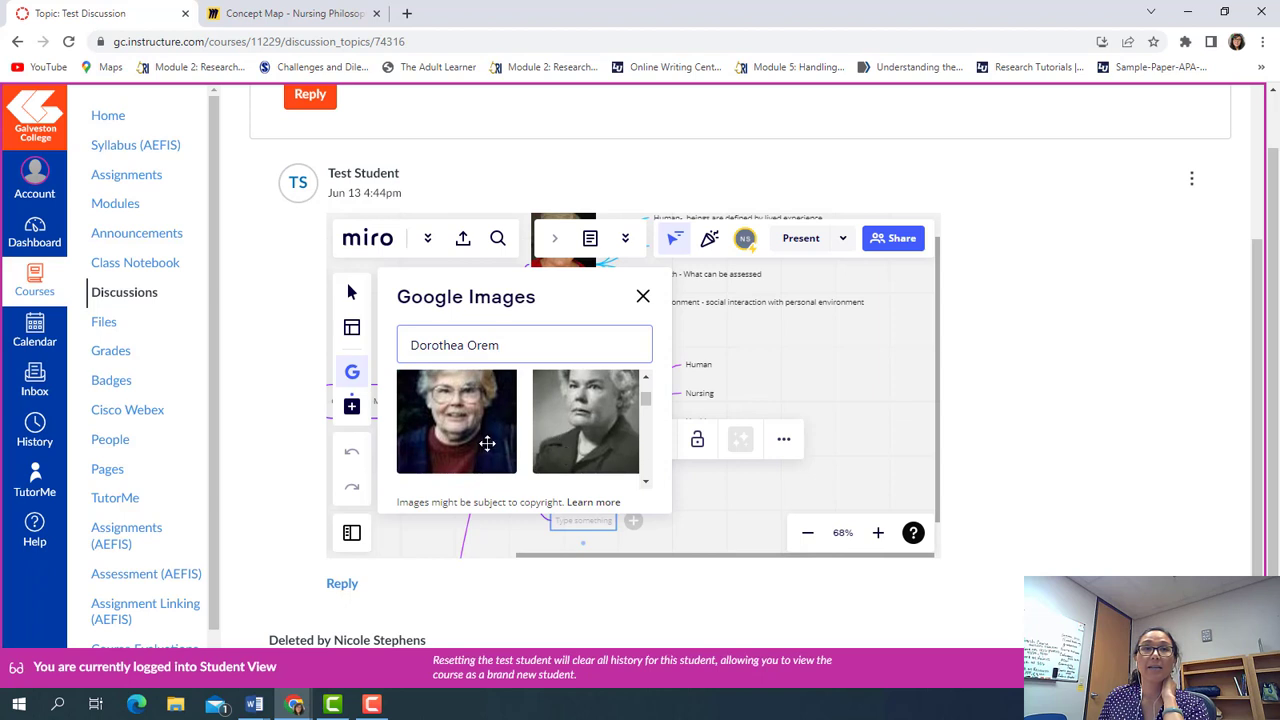
pyautogui.click(484, 442)
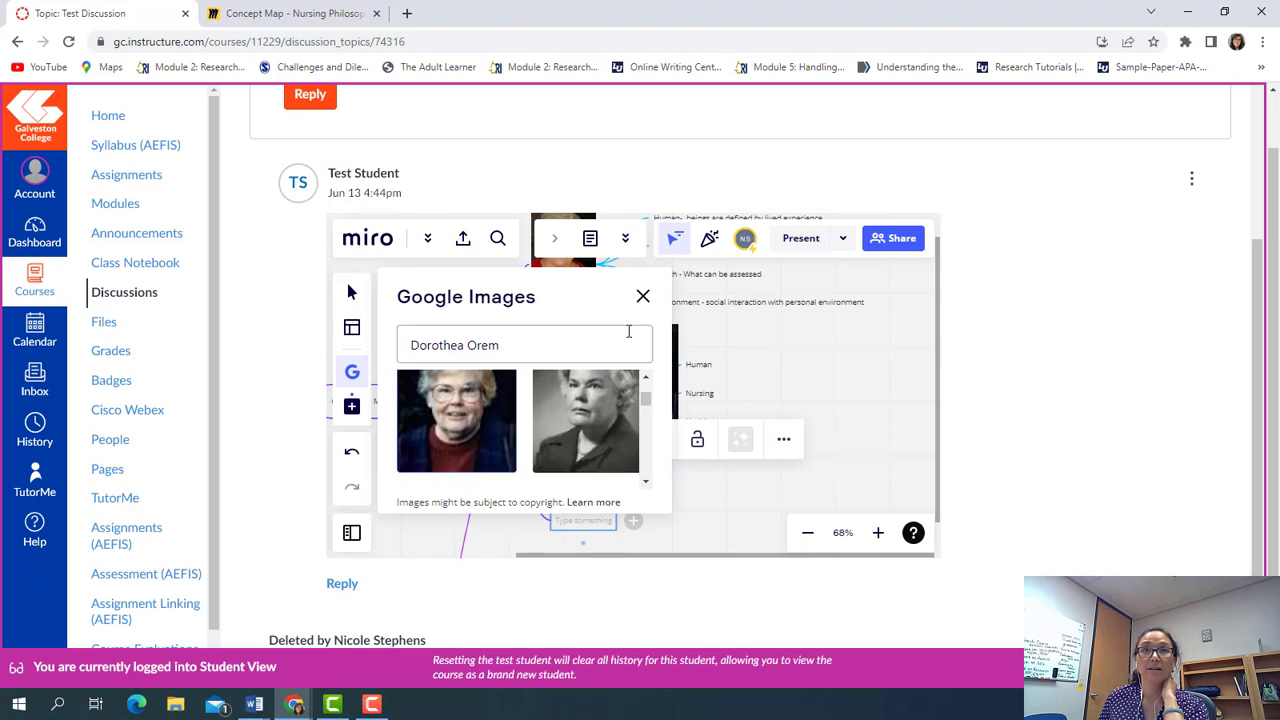
# Move the Orem photo below the Watson photo and connect it toward the empty node
pyautogui.click(643, 296)
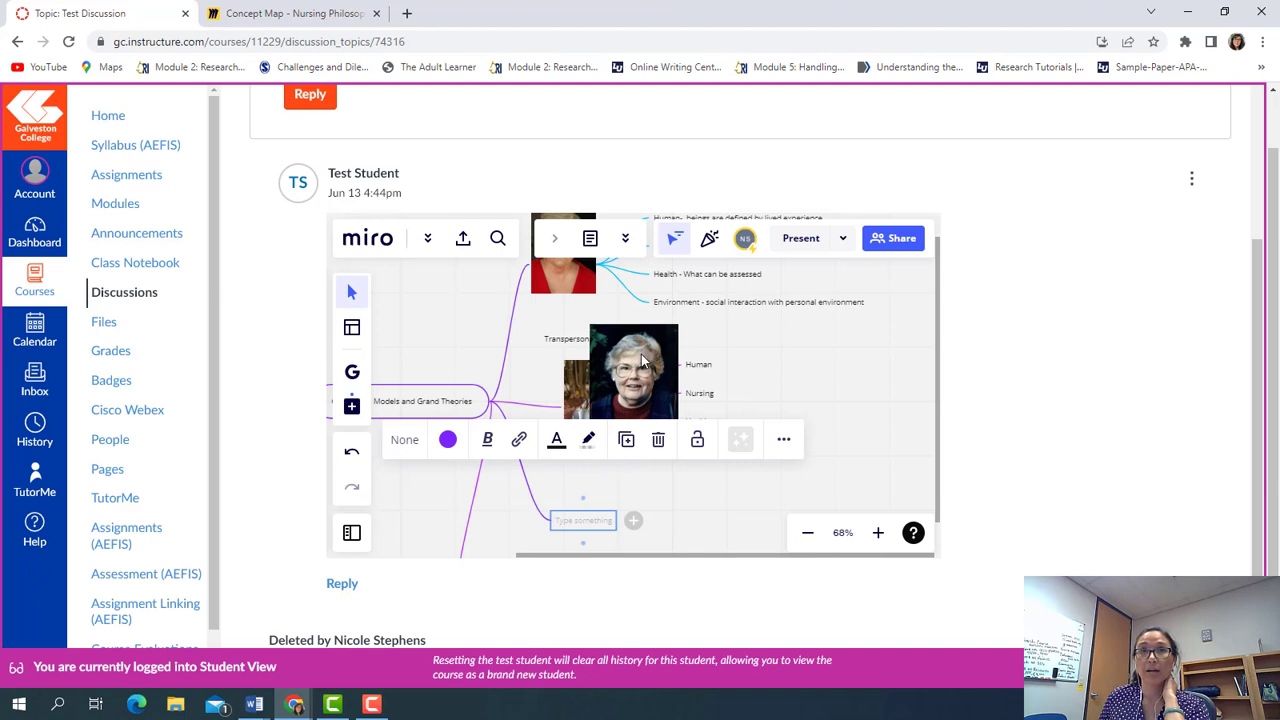
pyautogui.click(643, 362)
pyautogui.moveTo(643, 362); pyautogui.dragTo(703, 511)
pyautogui.click(606, 487)
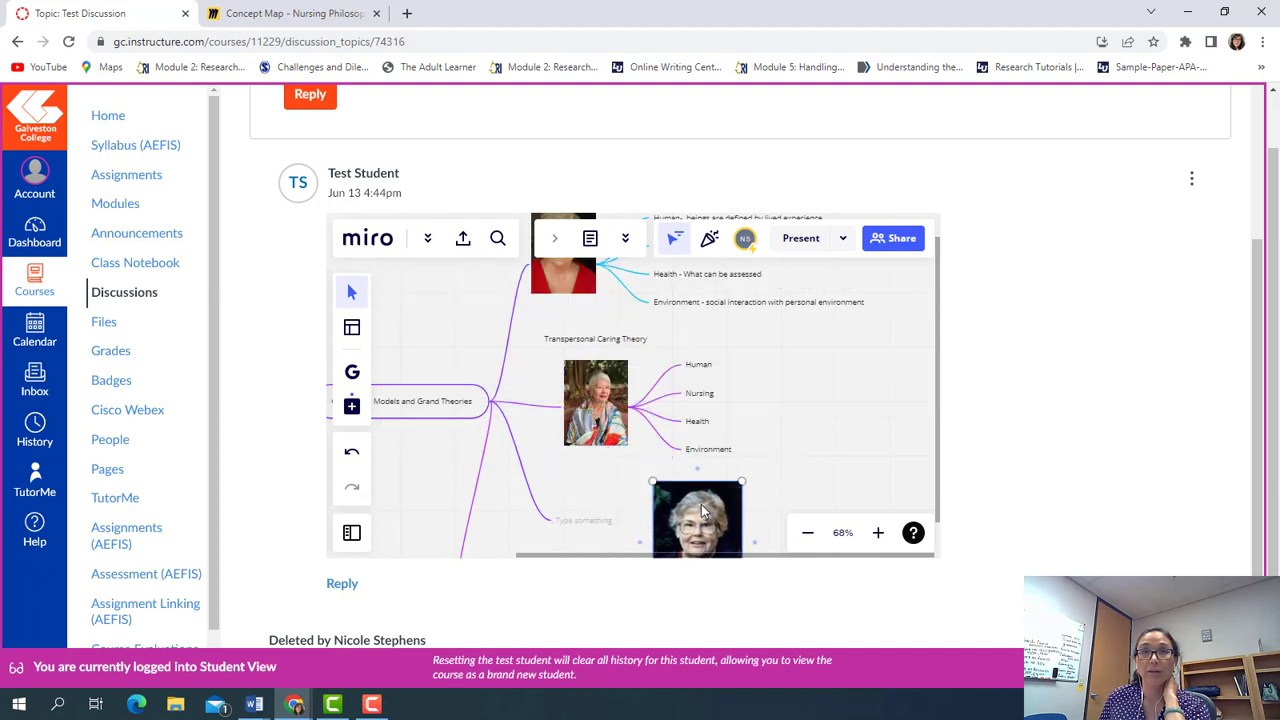
pyautogui.moveTo(630, 530); pyautogui.dragTo(625, 521)
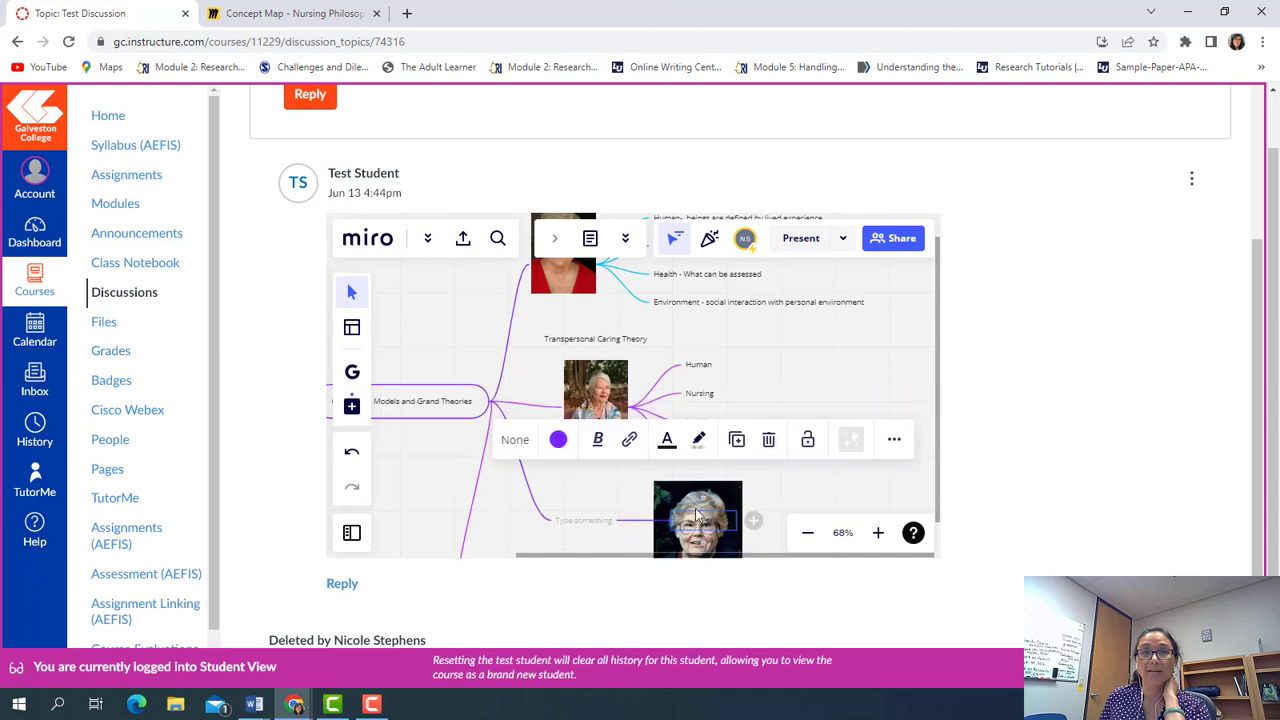
# Add another child node and place the Orem photo as the lower branch node
pyautogui.click(607, 525)
pyautogui.click(642, 524)
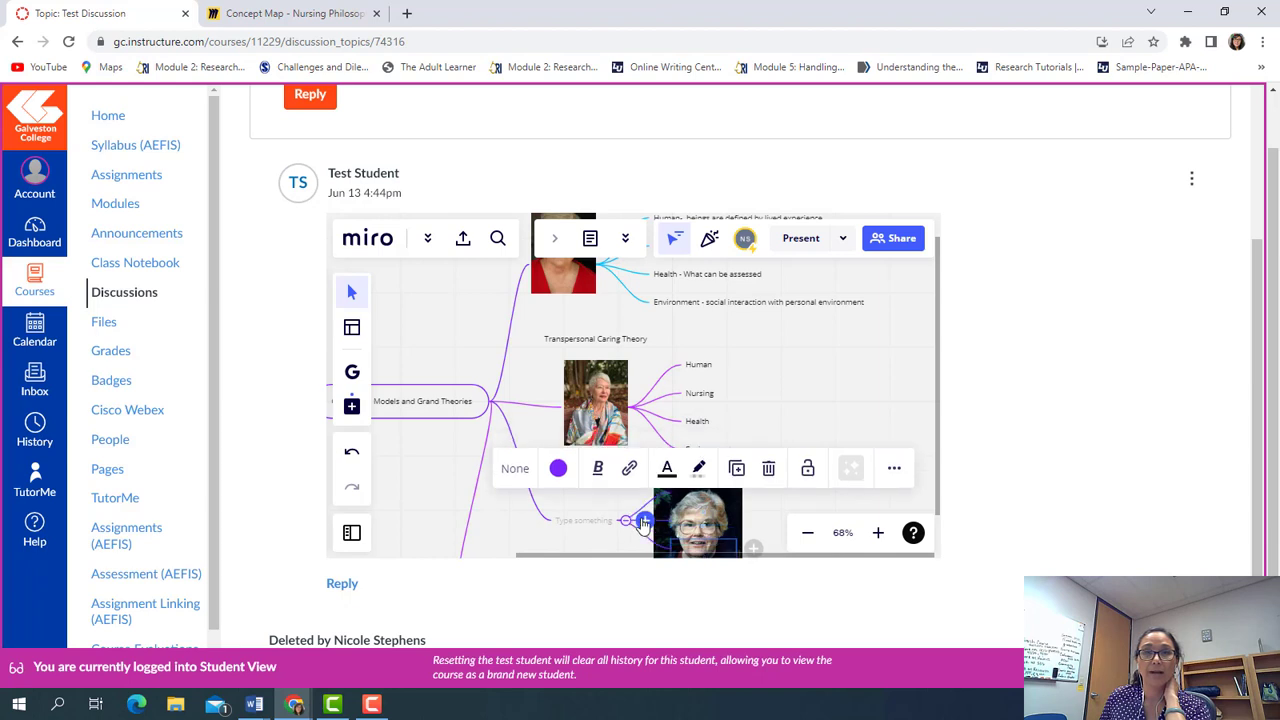
pyautogui.scroll(-5, 737, 517)
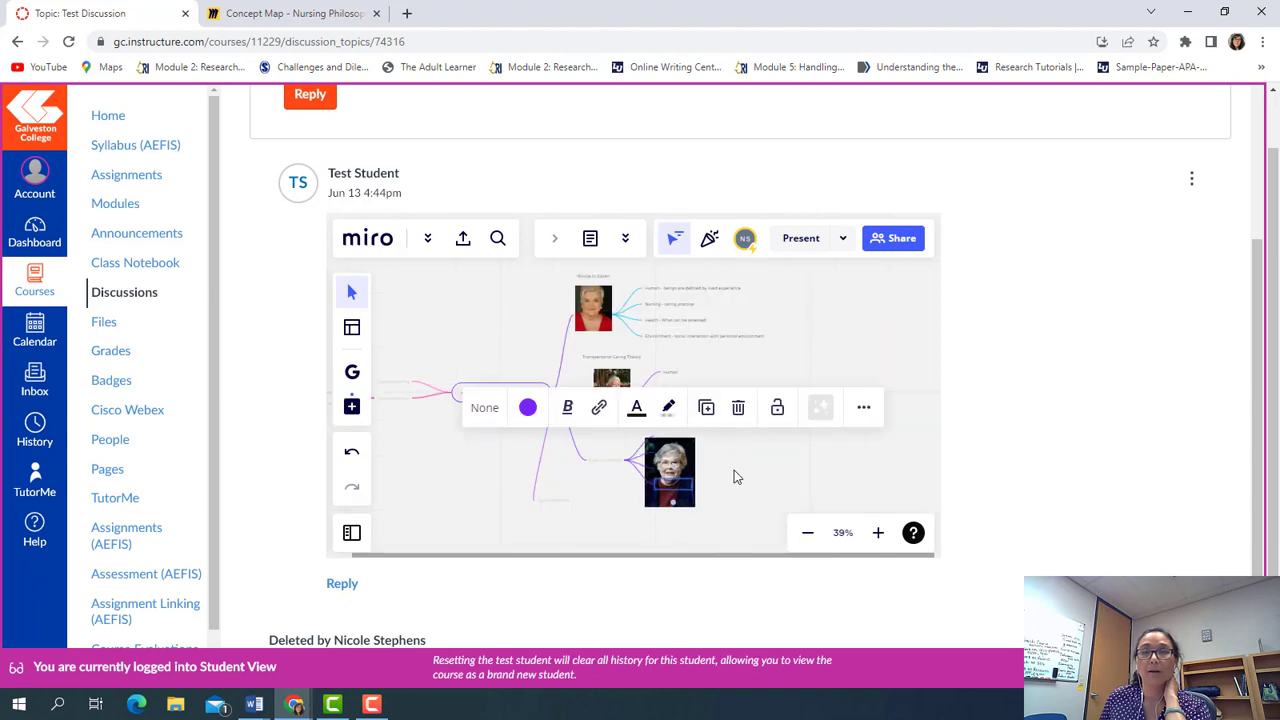
pyautogui.click(734, 470)
pyautogui.moveTo(703, 461)
pyautogui.mouseDown()
pyautogui.moveTo(748, 463)
pyautogui.moveTo(714, 474)
pyautogui.mouseUp()
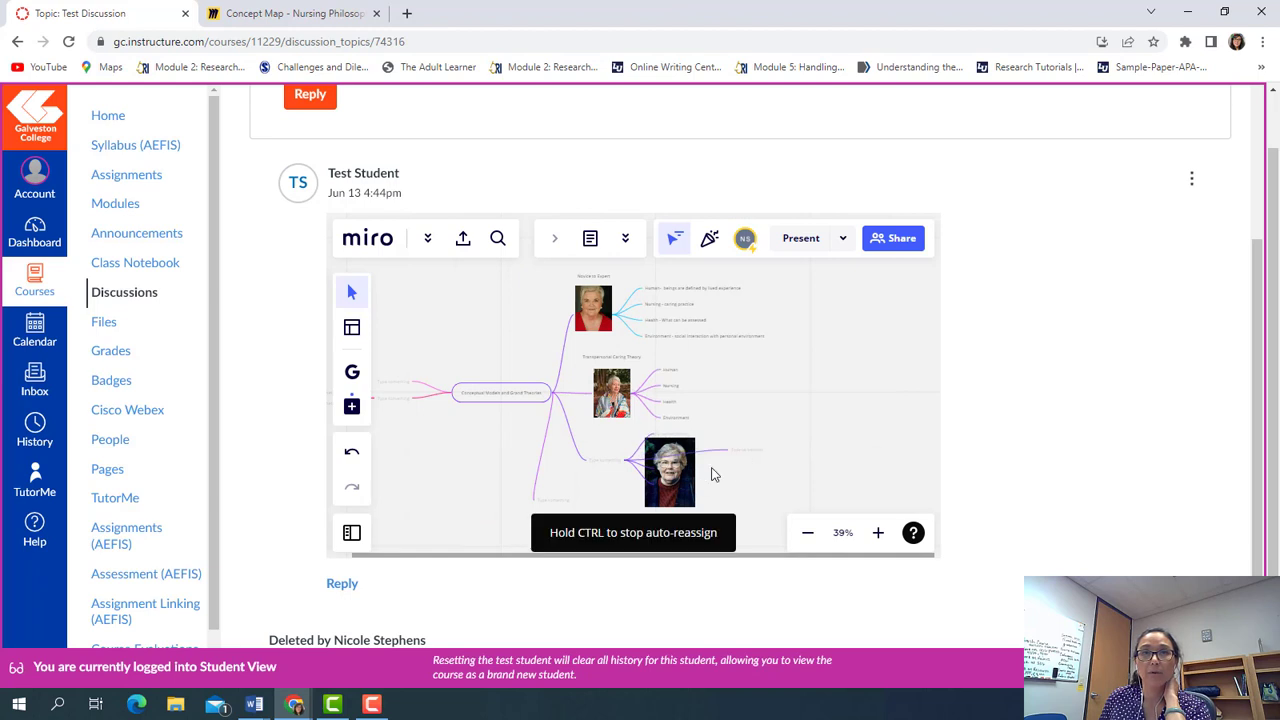
pyautogui.moveTo(648, 505); pyautogui.dragTo(594, 504)
# Shrink the Orem photo by dragging its corner handle
pyautogui.scroll(3, 534, 534)
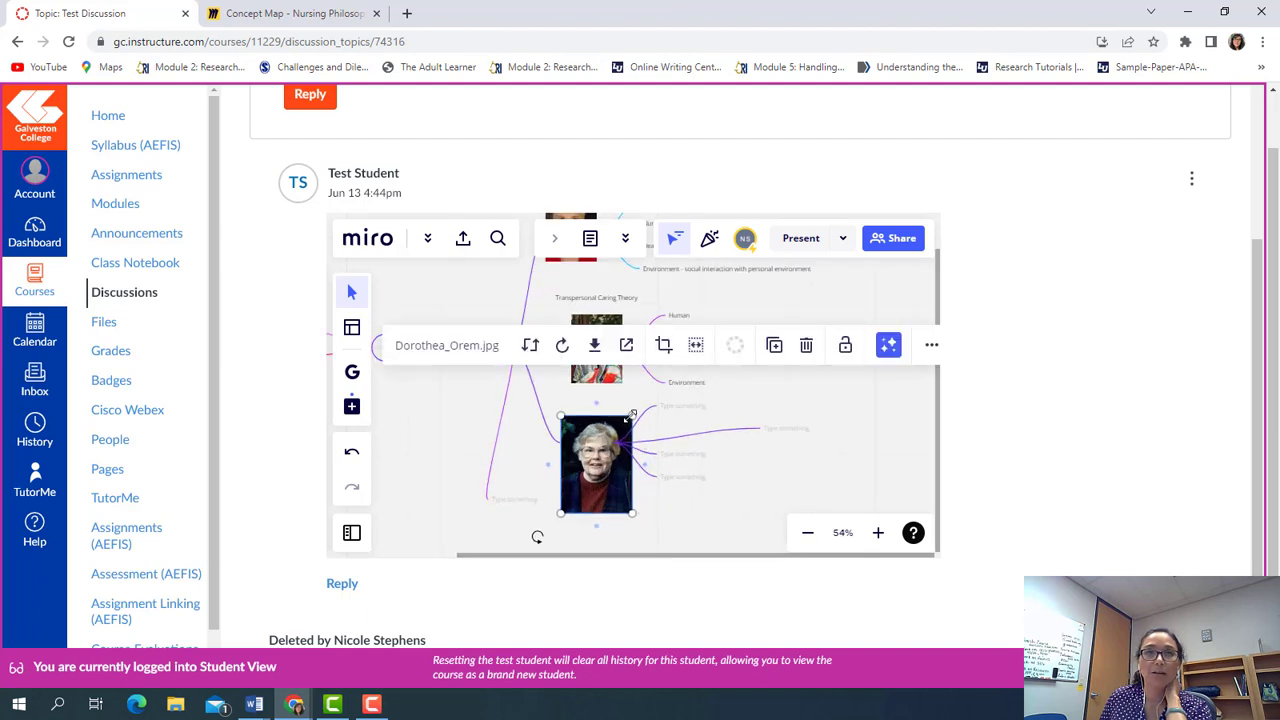
pyautogui.moveTo(632, 414); pyautogui.dragTo(588, 438)
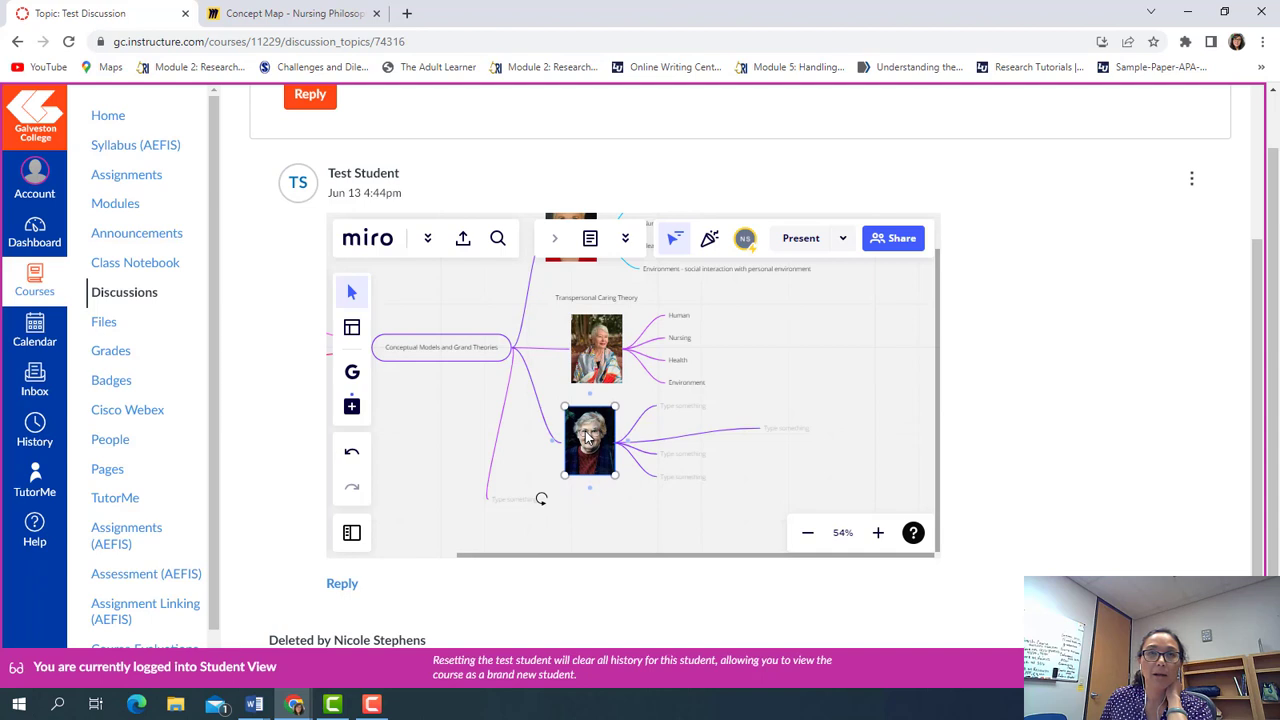
pyautogui.click(578, 501)
pyautogui.scroll(1, 578, 501)
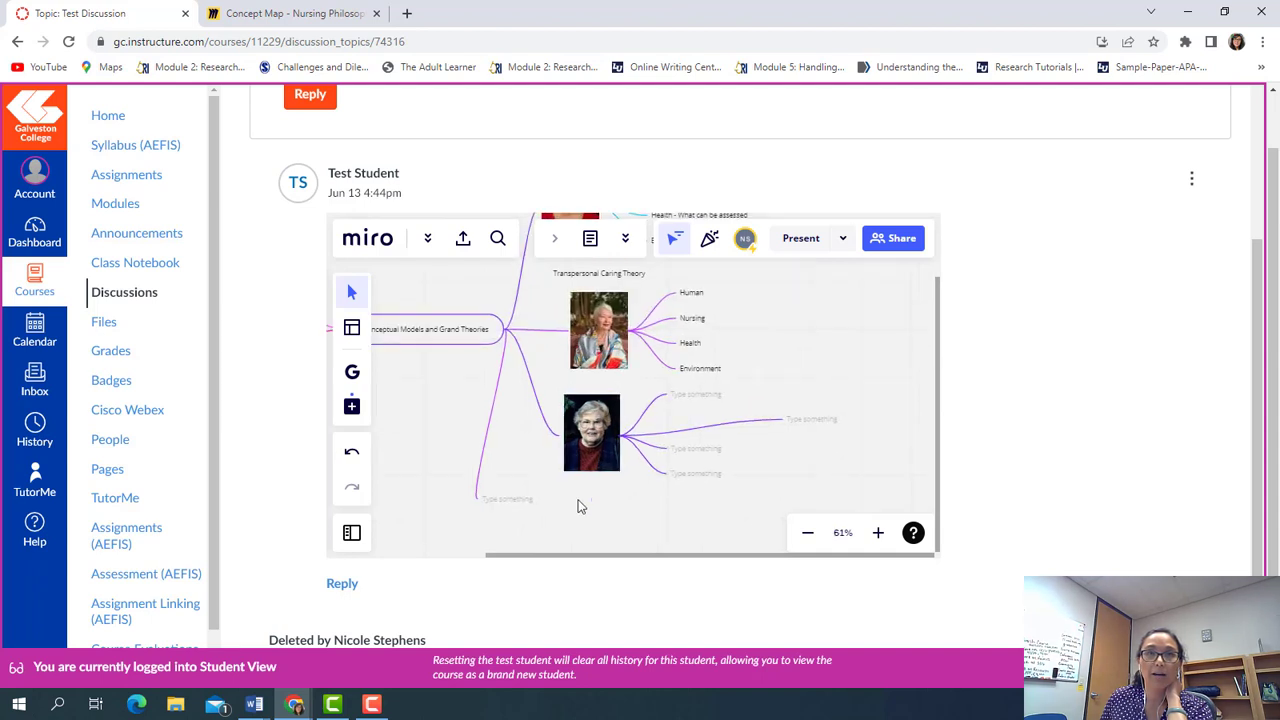
pyautogui.click(618, 408)
pyautogui.moveTo(620, 394); pyautogui.dragTo(616, 401)
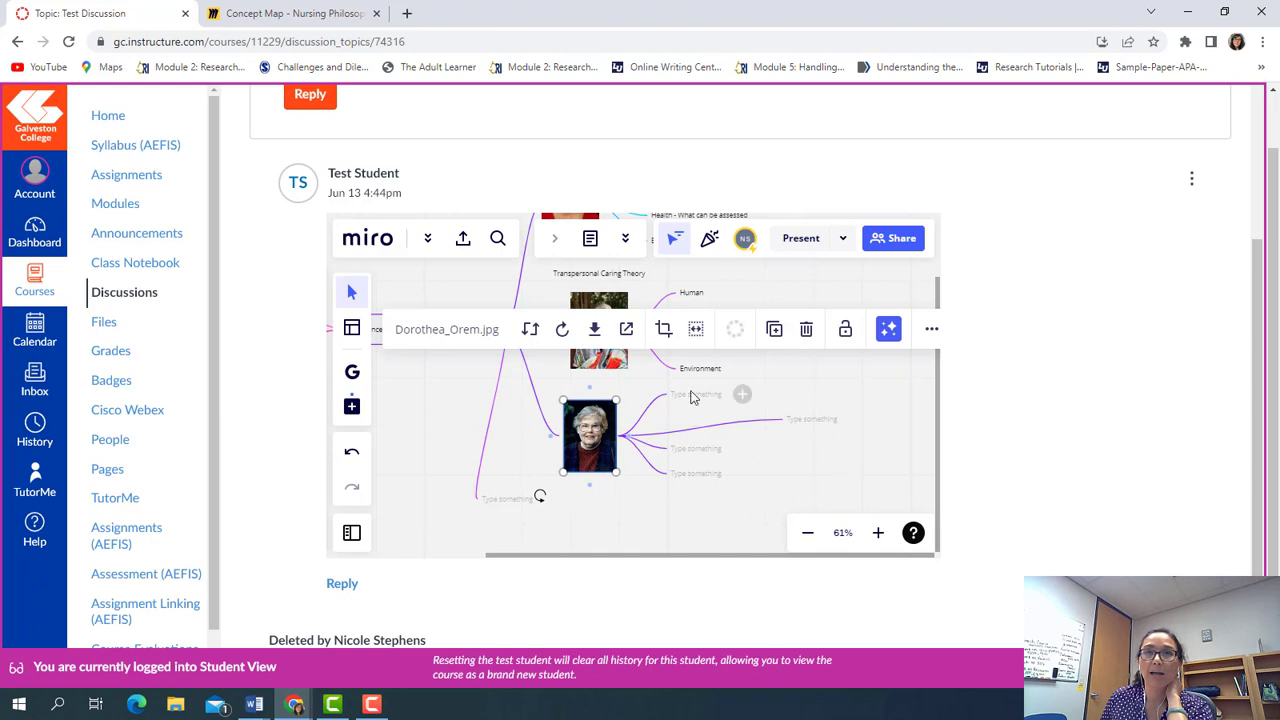
# Move the stray empty child node in line with the other three
pyautogui.click(785, 421)
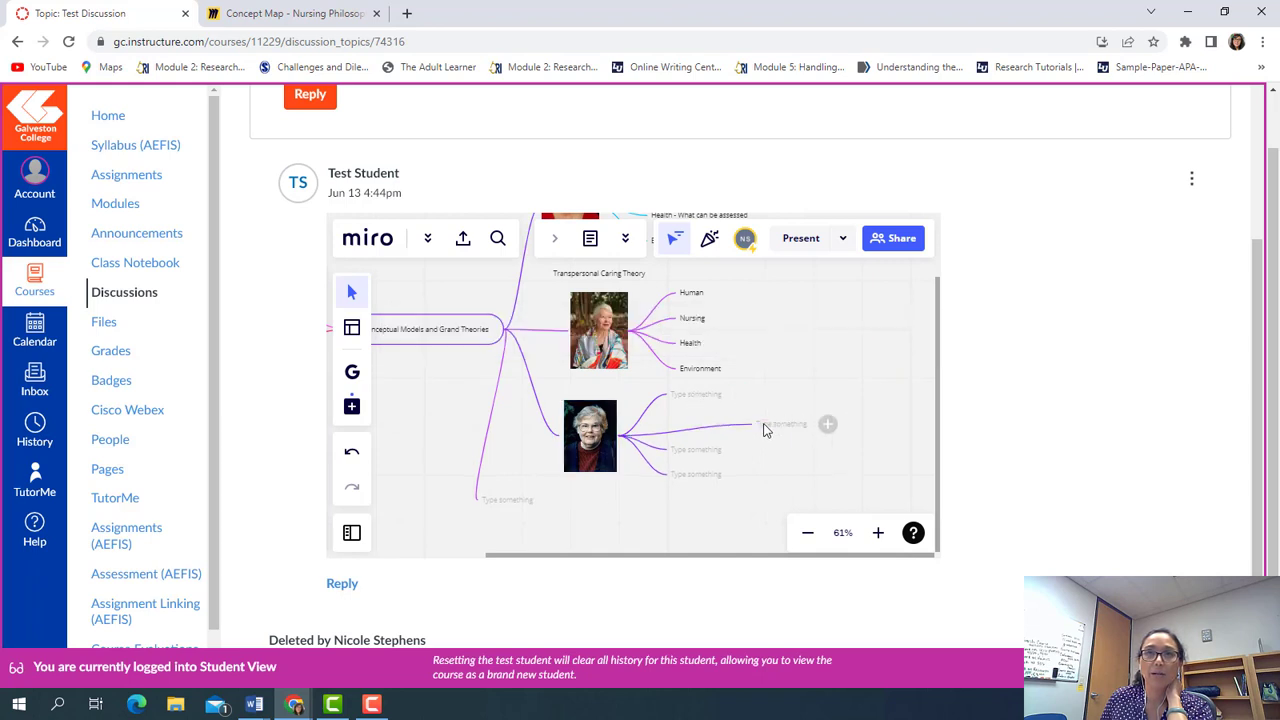
pyautogui.moveTo(775, 424); pyautogui.dragTo(685, 428)
pyautogui.click(689, 396)
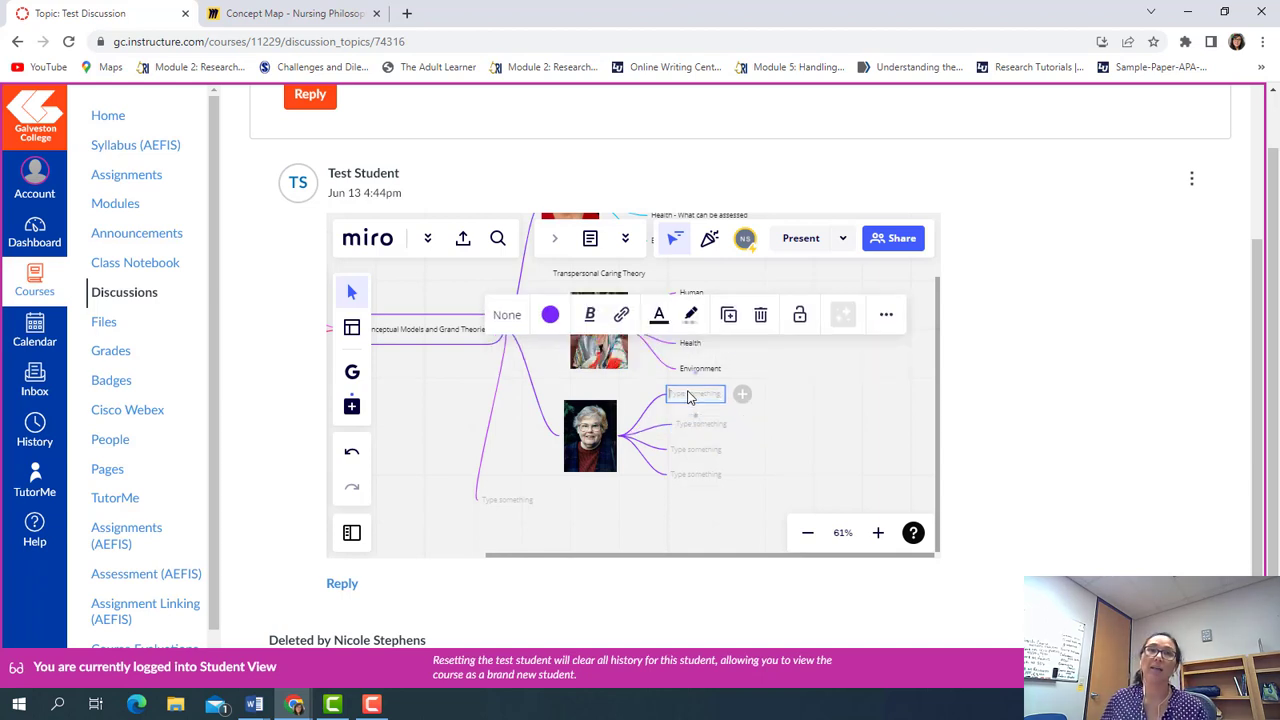
pyautogui.click(572, 389)
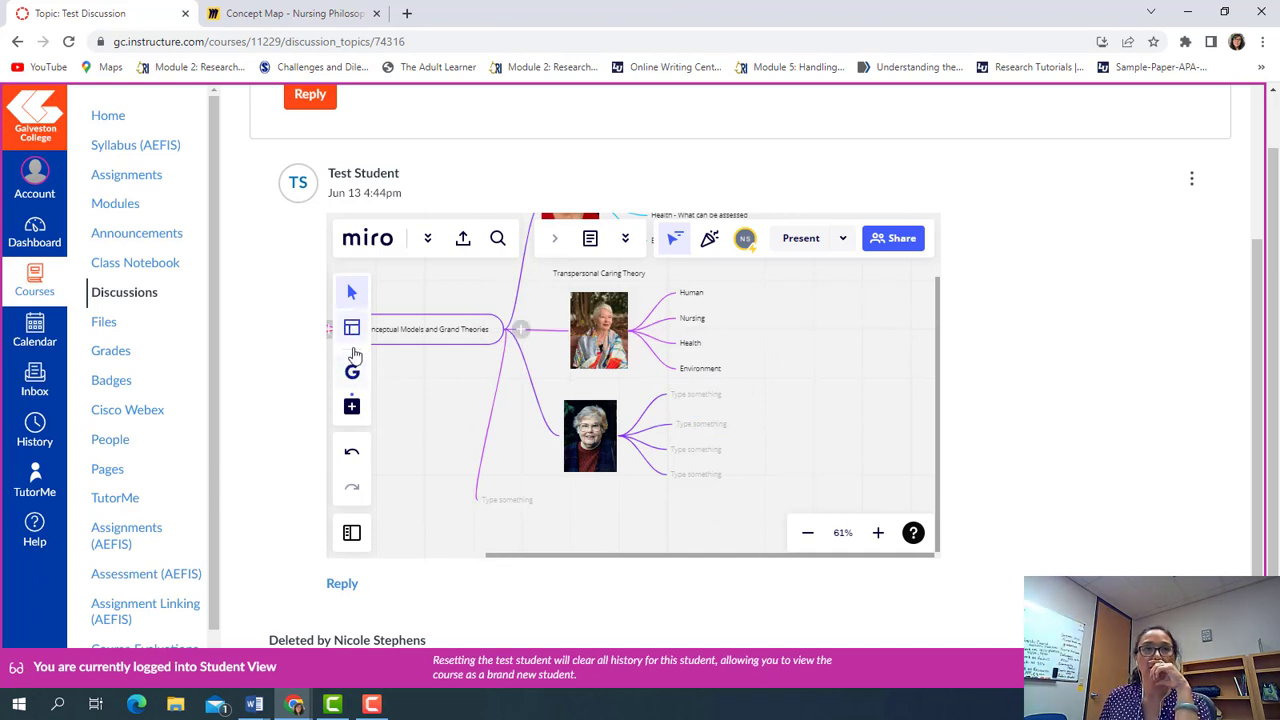
# Add a text label reading 'Self-Care Deficit' above the Orem photo
pyautogui.click(351, 405)
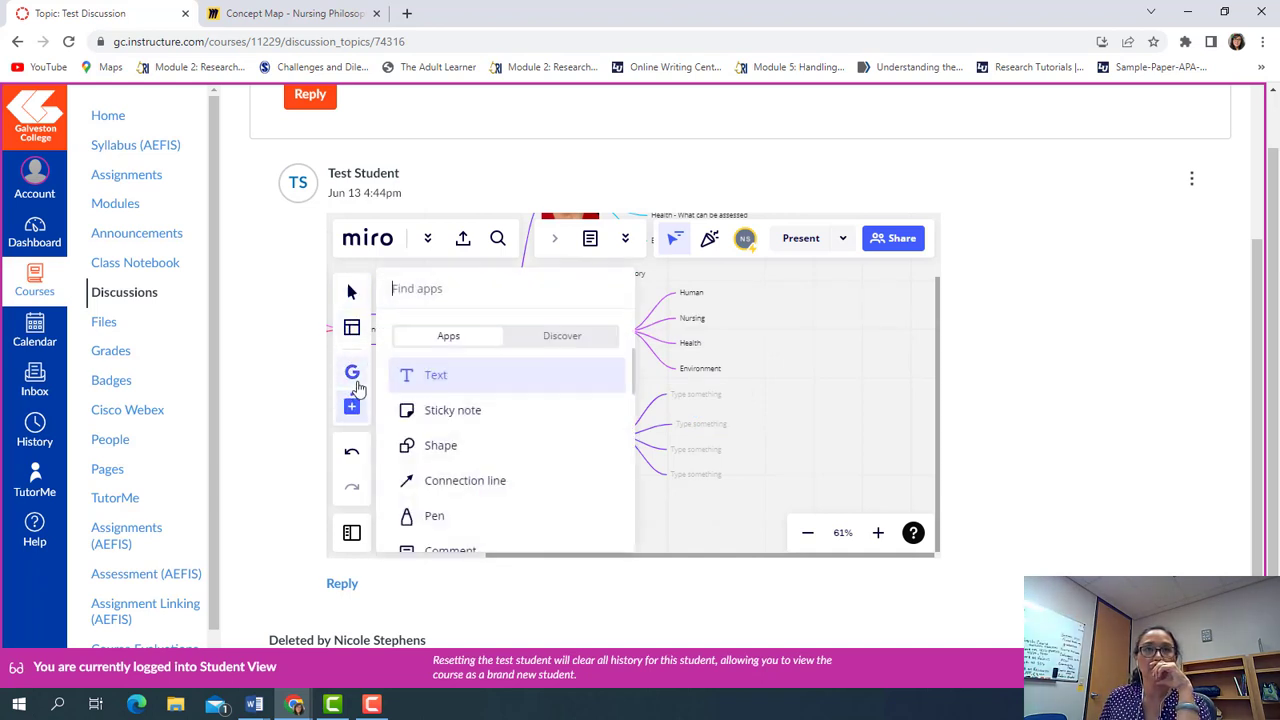
pyautogui.click(438, 382)
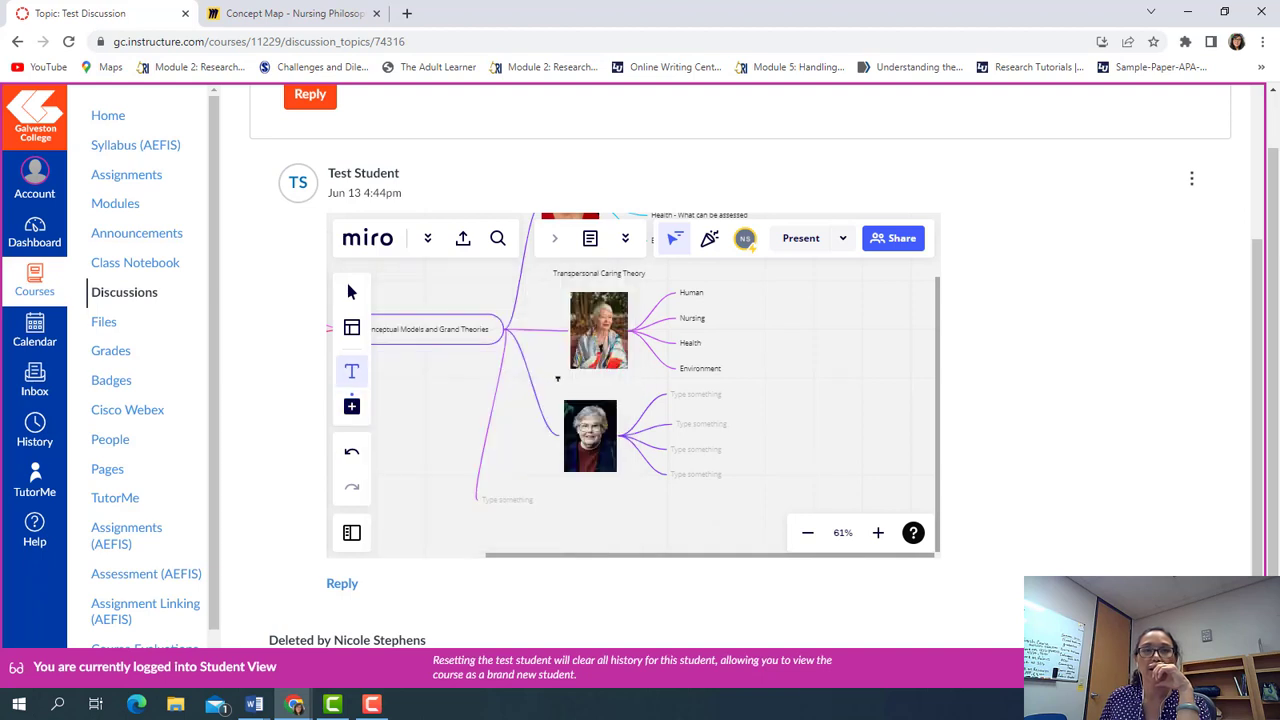
pyautogui.click(565, 380)
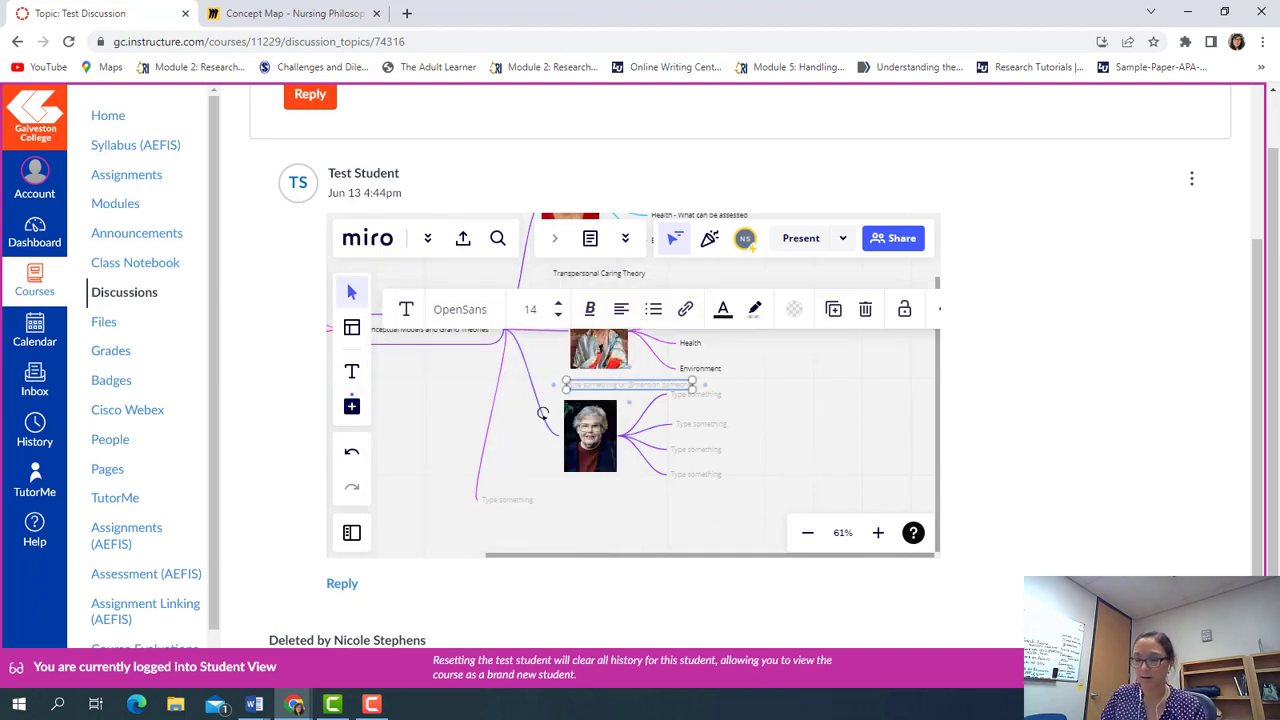
pyautogui.write('Sel')
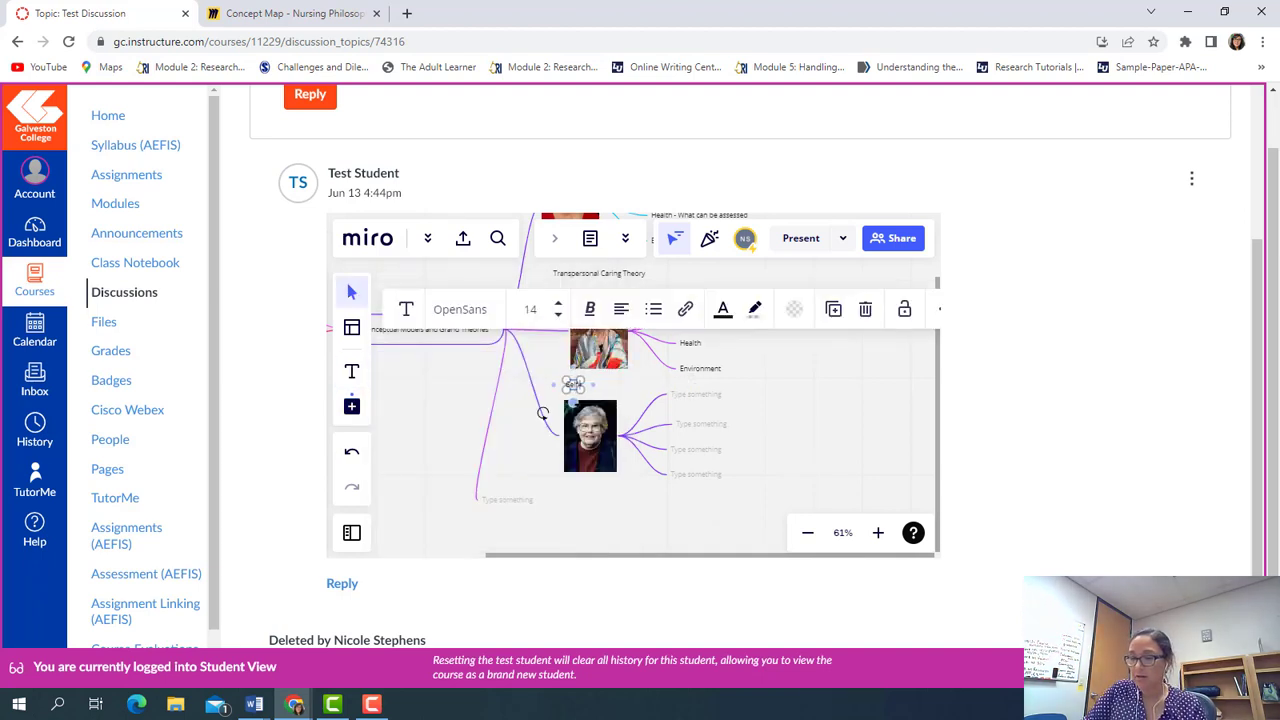
pyautogui.write('f-Care')
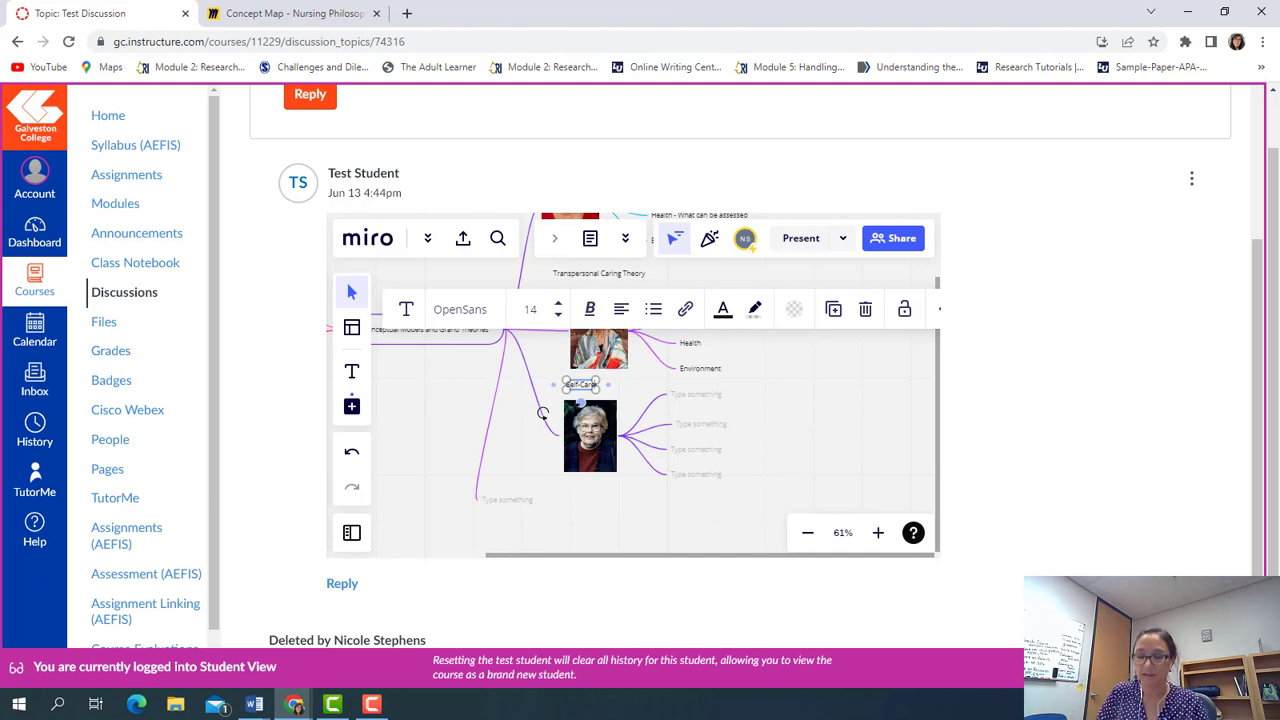
pyautogui.write('Def')
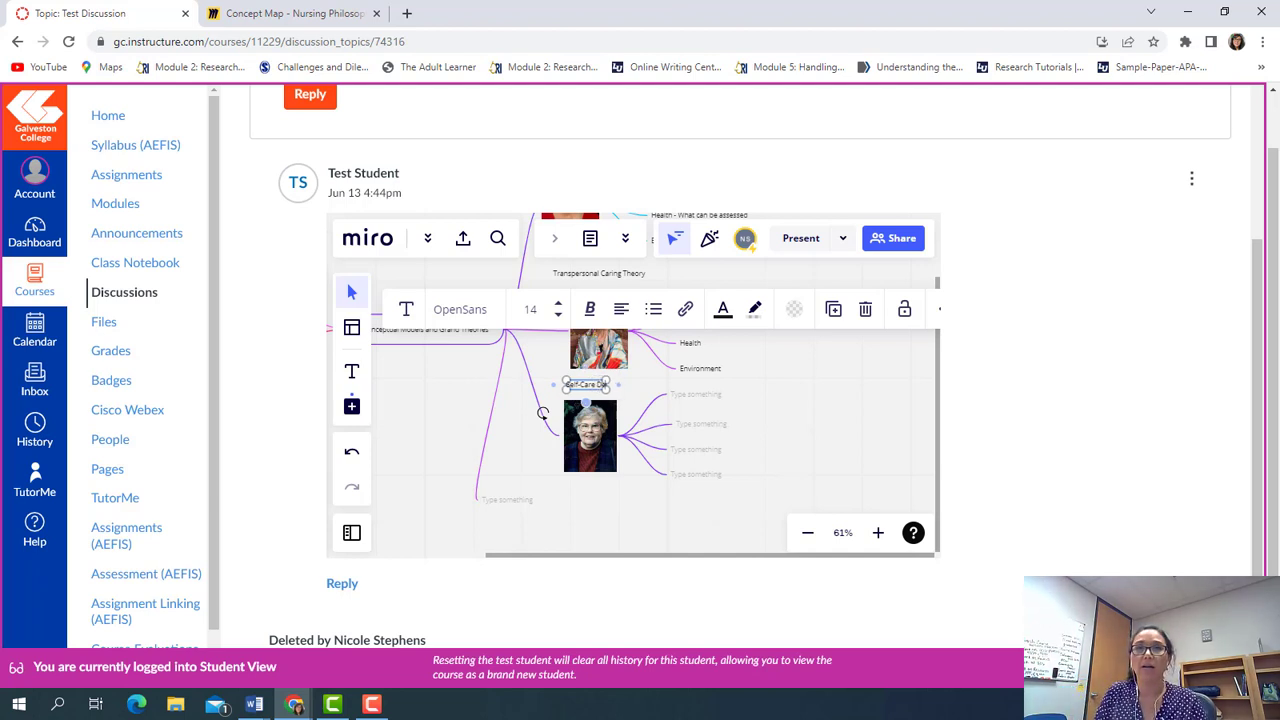
pyautogui.write('icit')
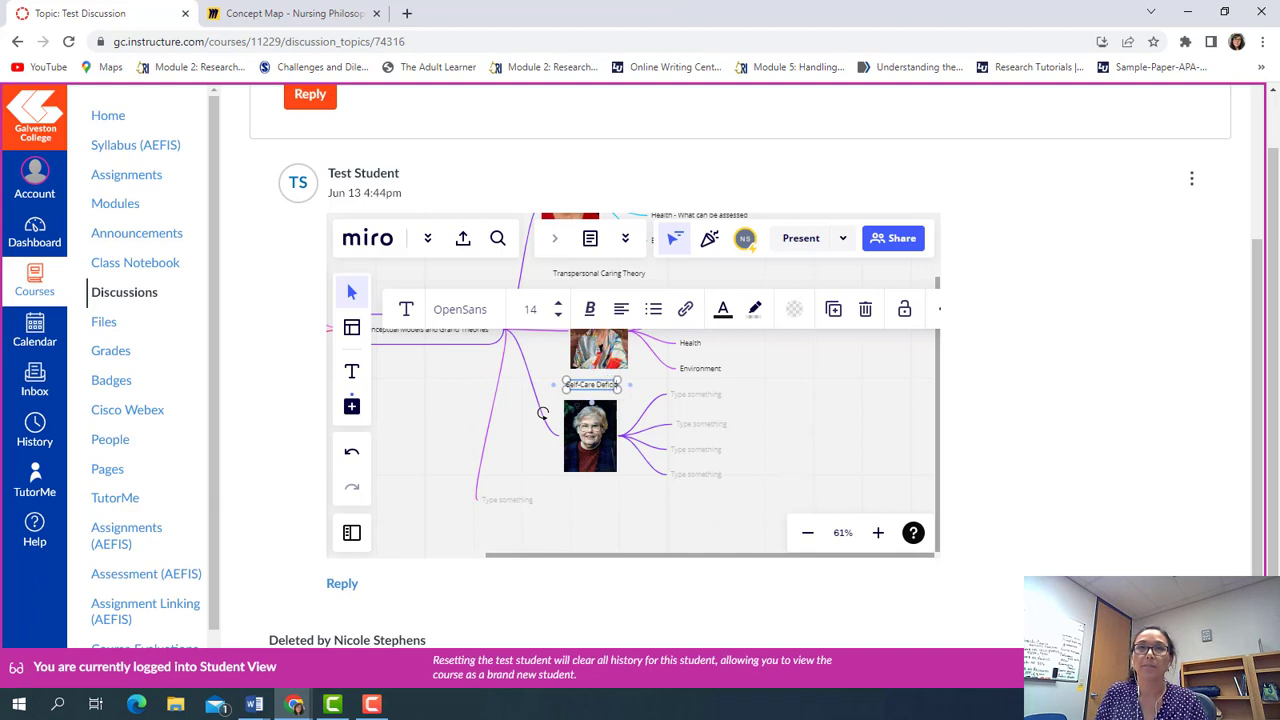
# Type Human, Nursing, health and Environment into the four blank Orem branches
pyautogui.click(680, 399)
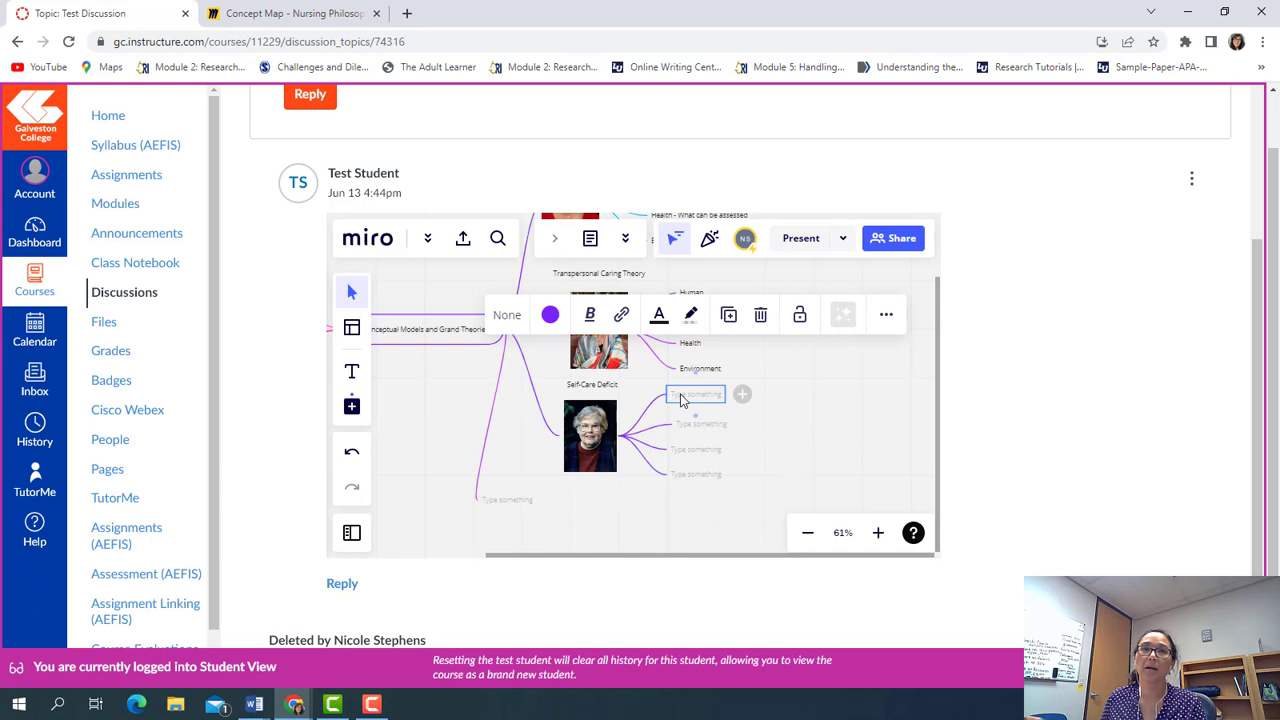
pyautogui.doubleClick(680, 396)
pyautogui.write('Human')
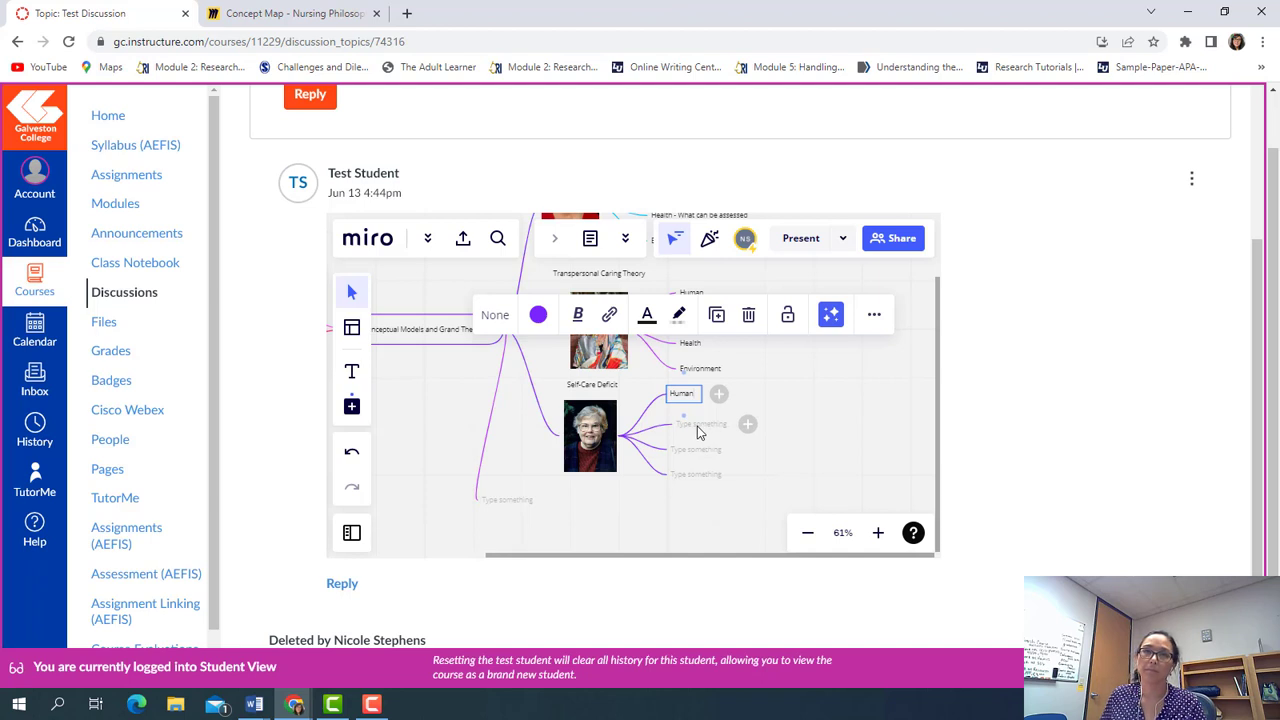
pyautogui.click(686, 426)
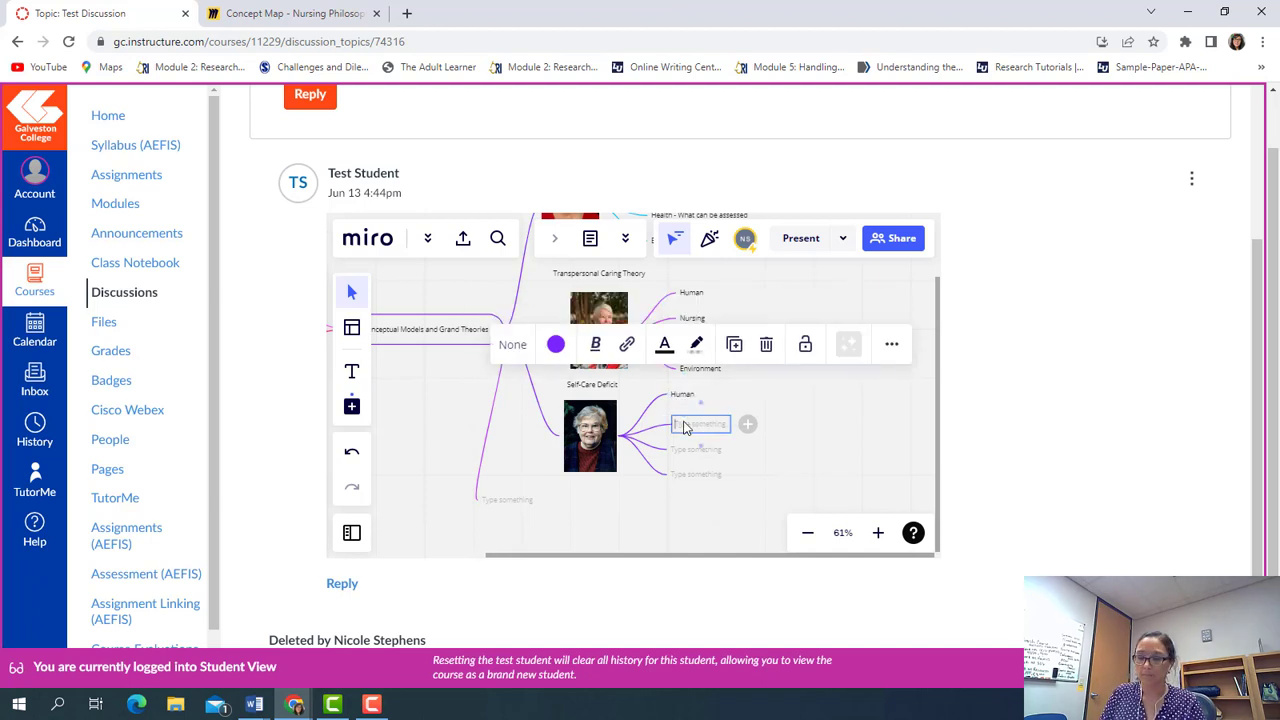
pyautogui.write('Nursing')
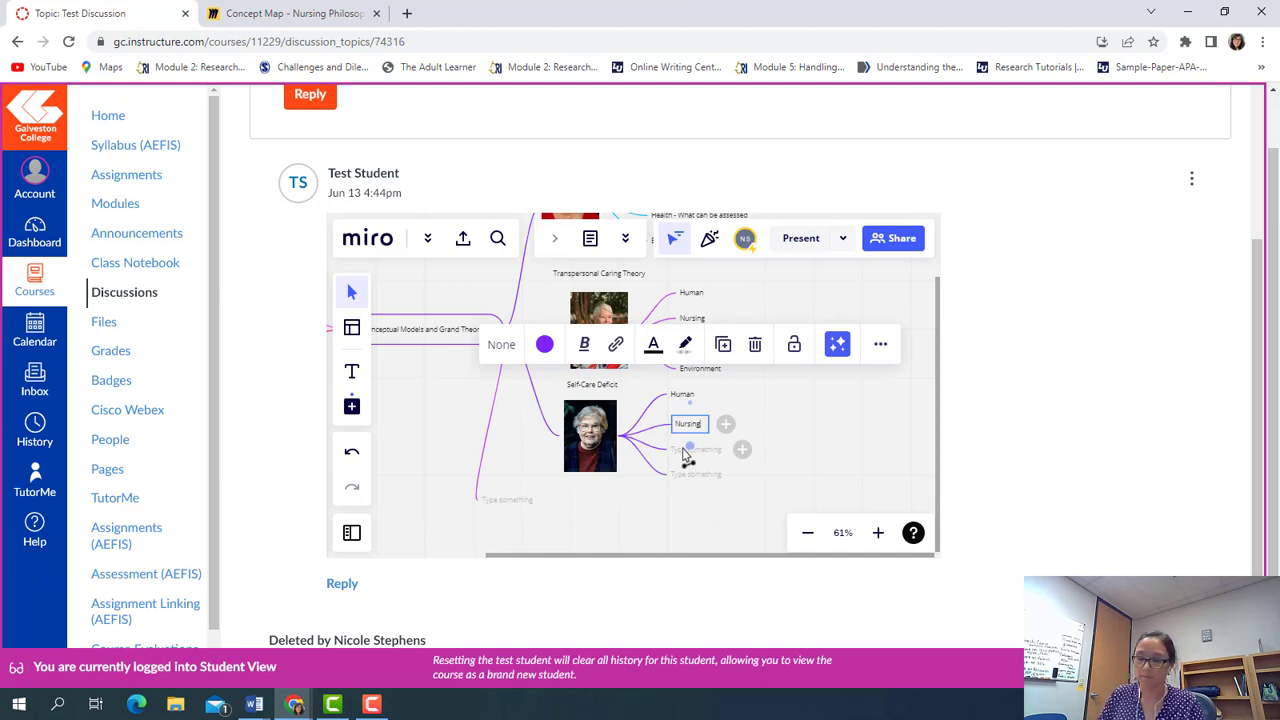
pyautogui.click(687, 452)
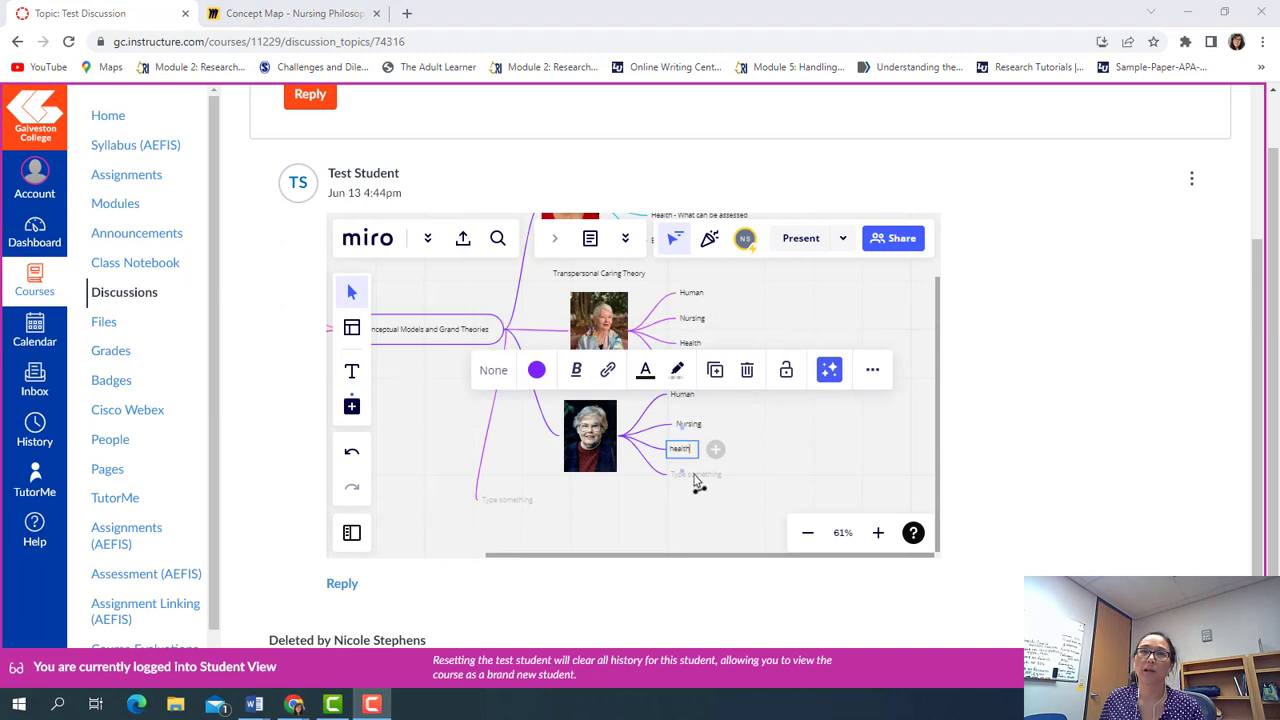
pyautogui.write('health')
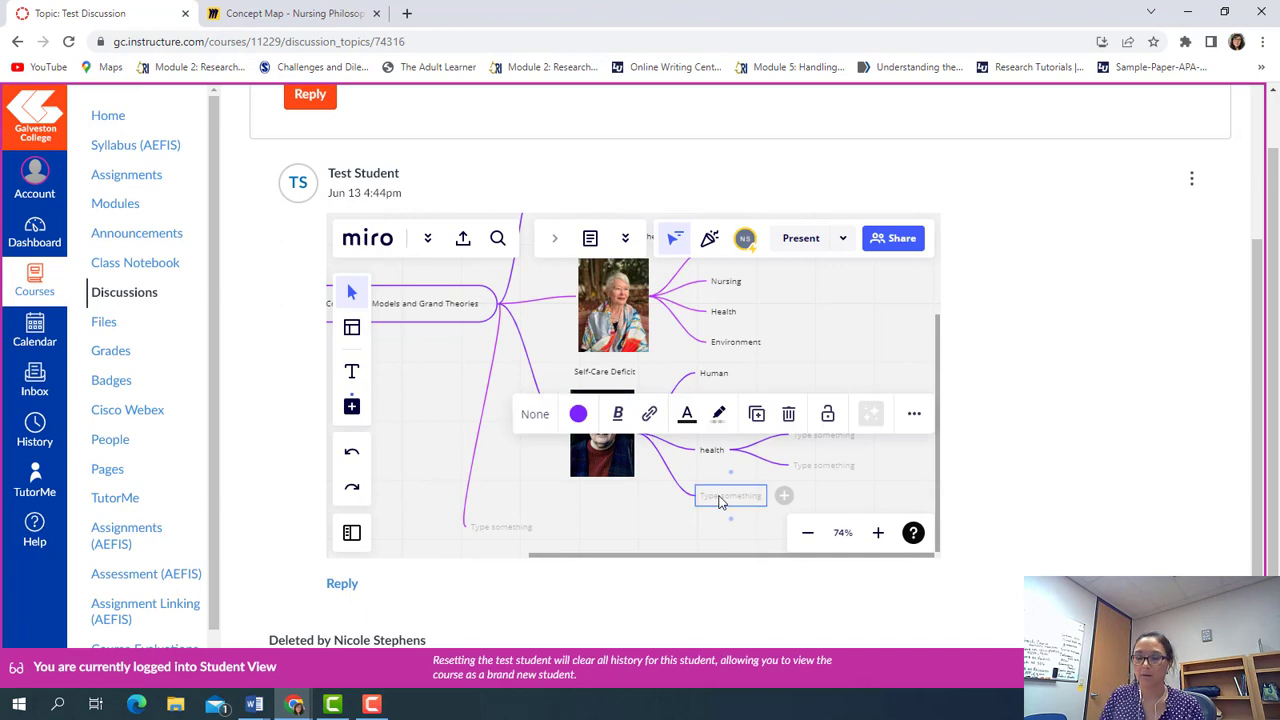
pyautogui.write('Envir')
pyautogui.write('onment')
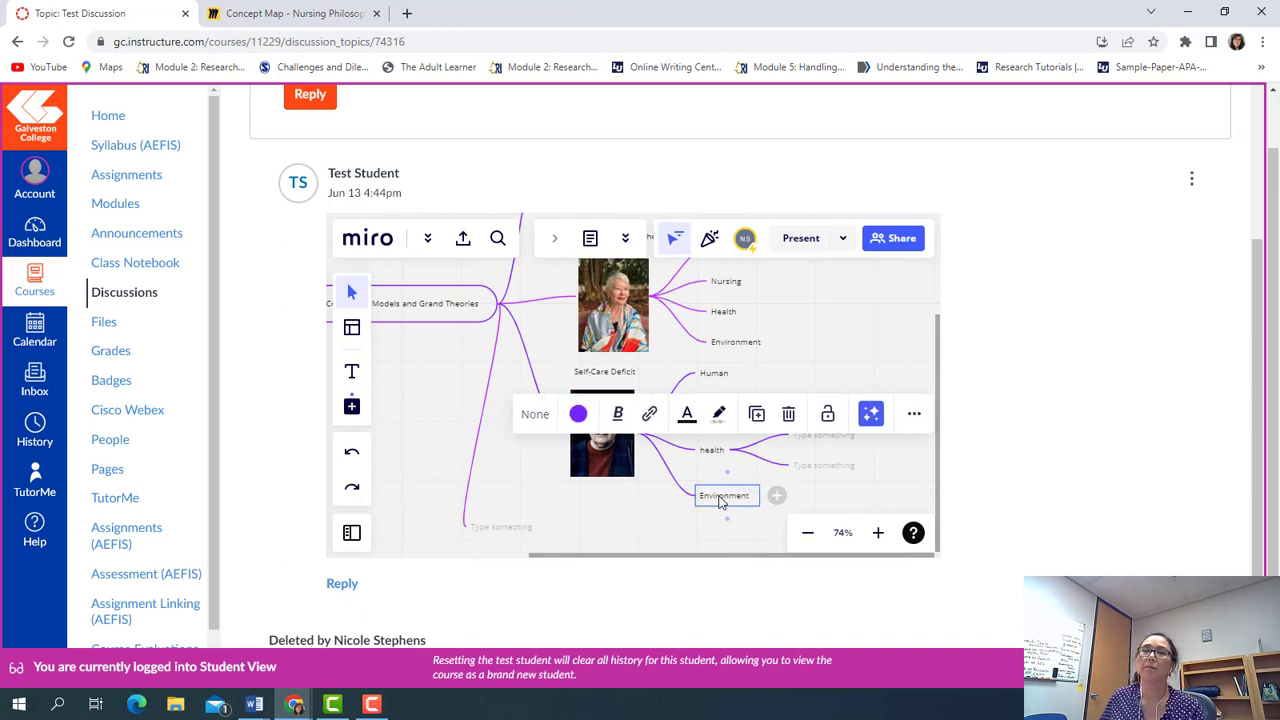
pyautogui.click(873, 480)
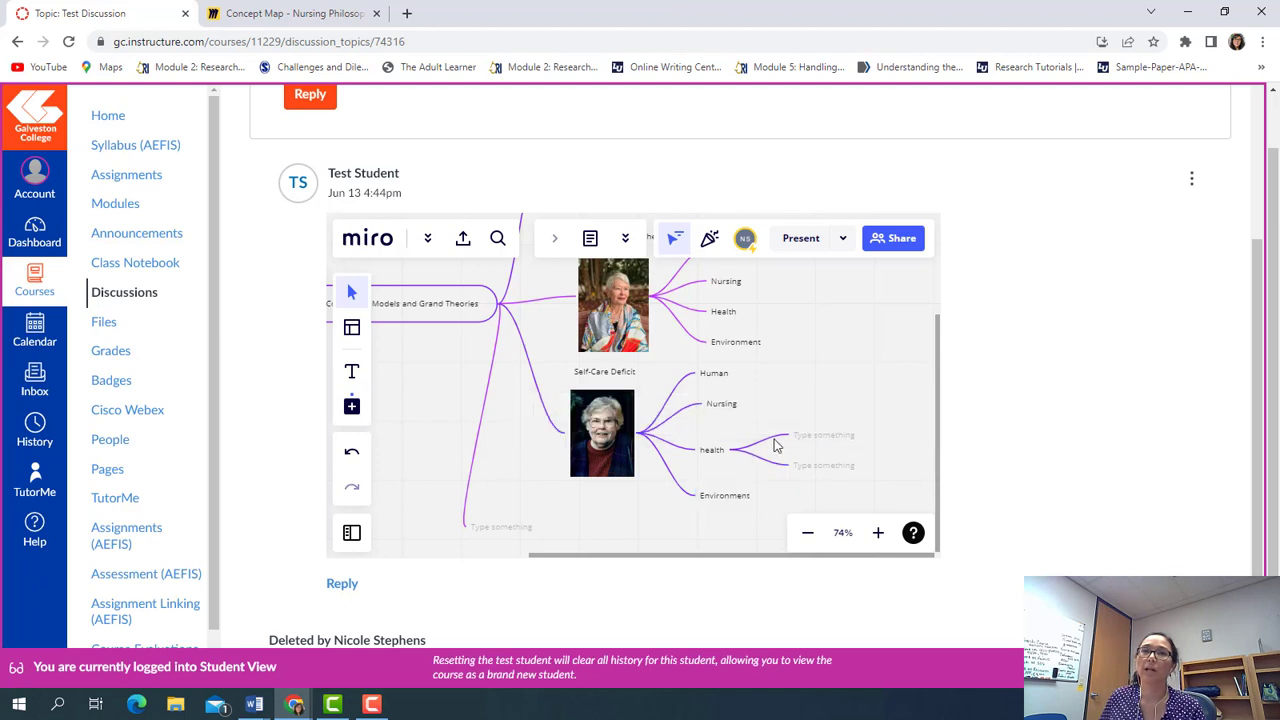
# Delete the blank child nodes under health, including one accidentally added, then zoom out
pyautogui.click(805, 437)
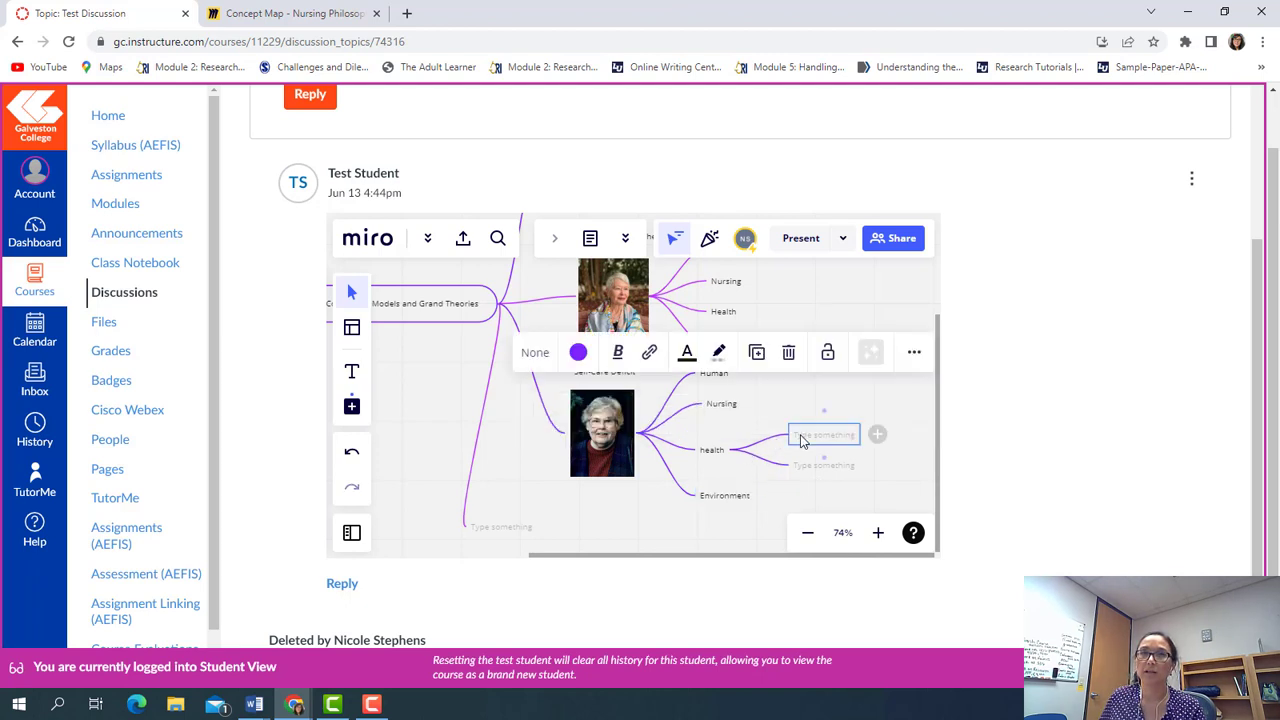
pyautogui.click(790, 353)
pyautogui.click(799, 467)
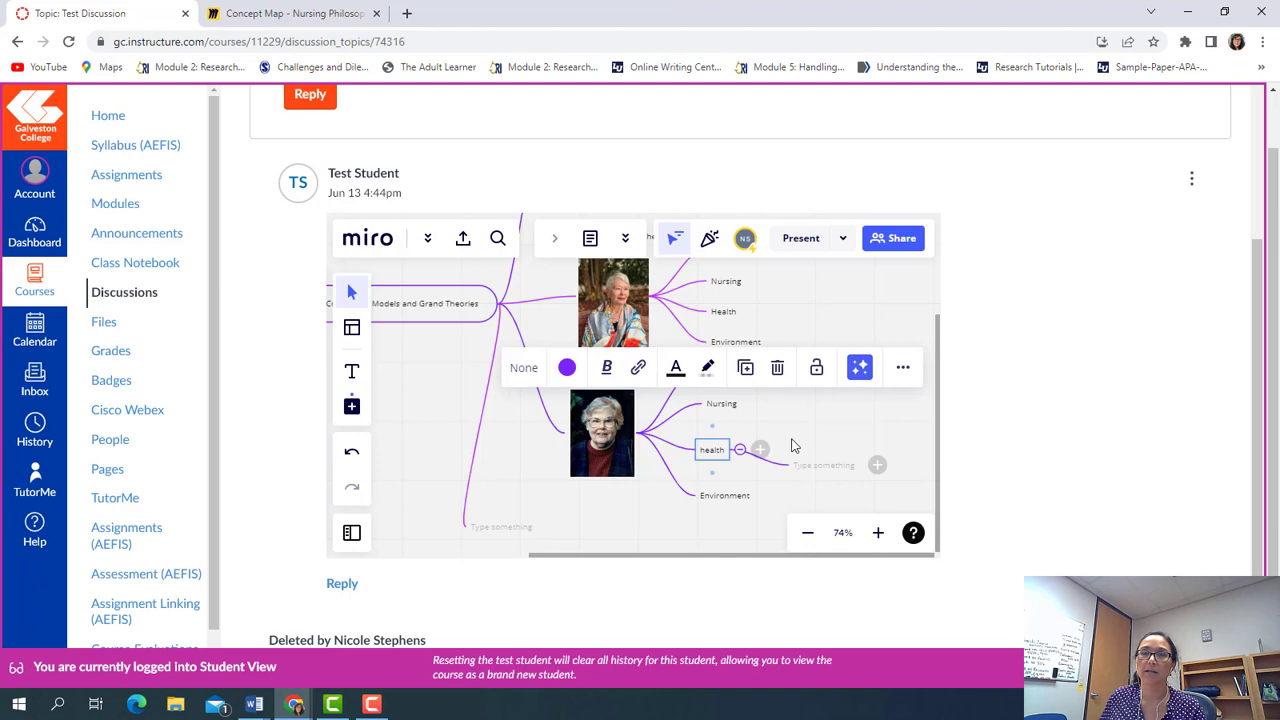
pyautogui.click(788, 384)
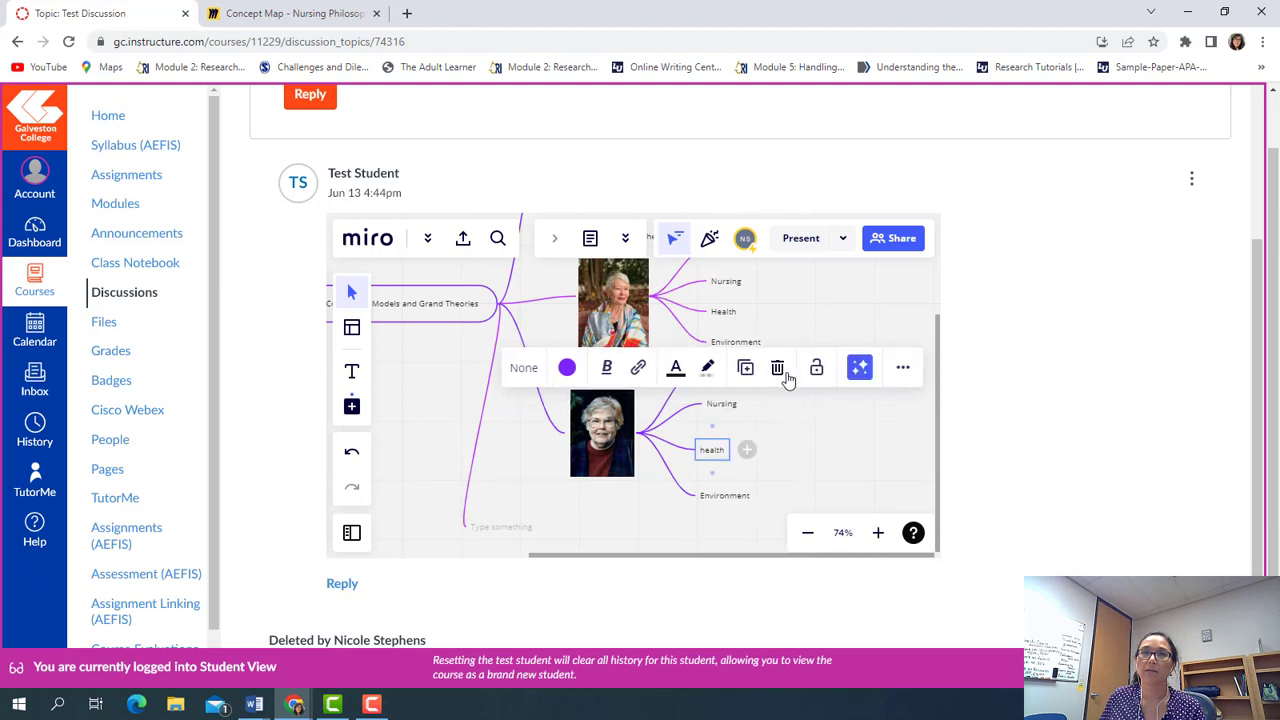
pyautogui.click(748, 452)
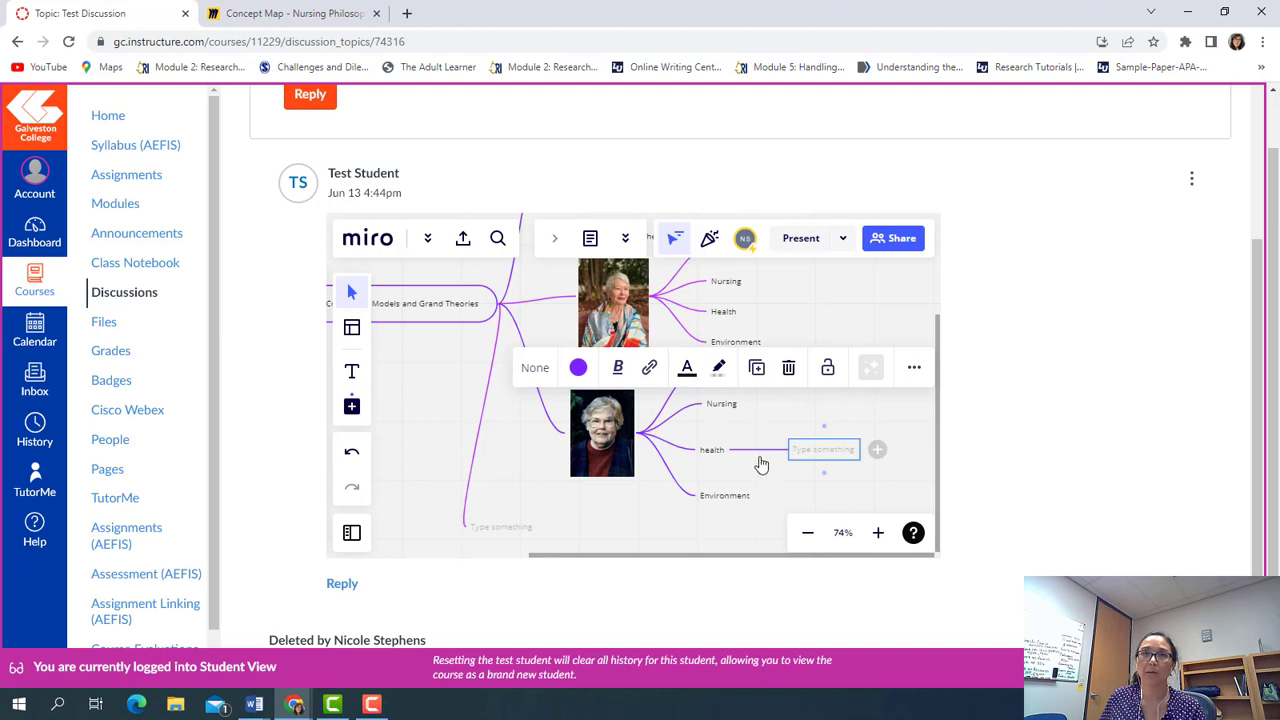
pyautogui.press('Delete')
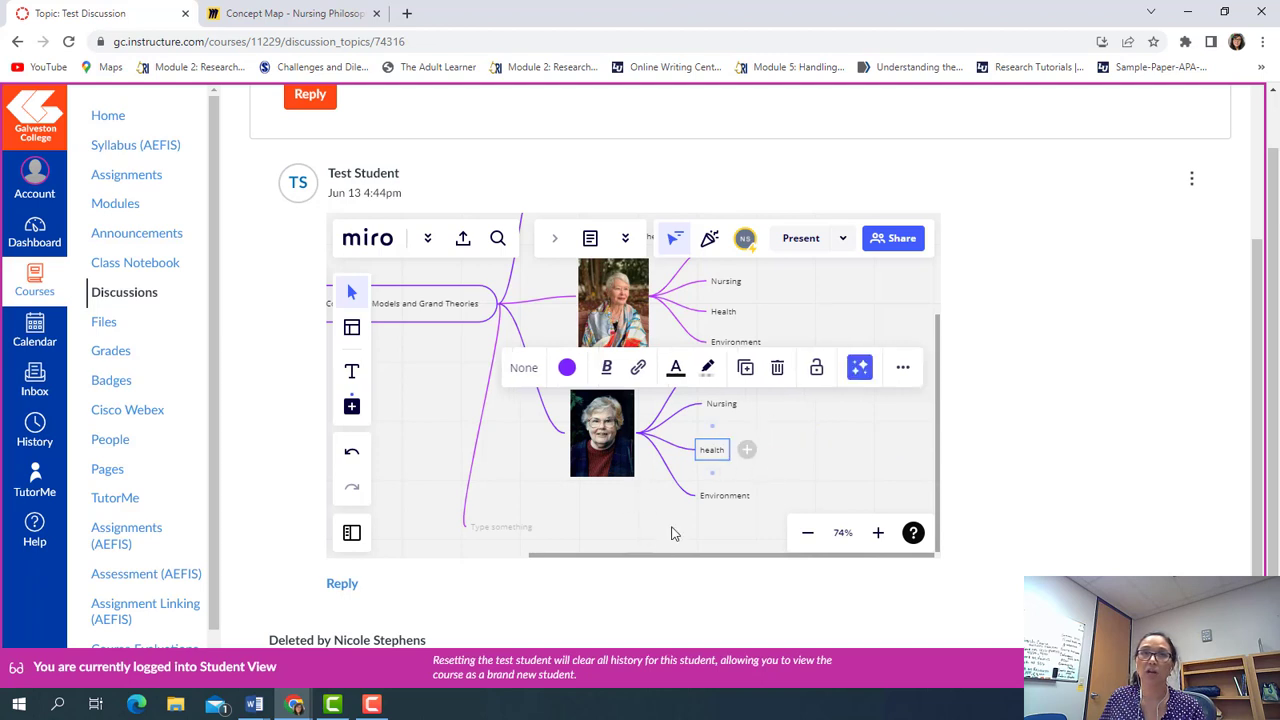
pyautogui.click(816, 451)
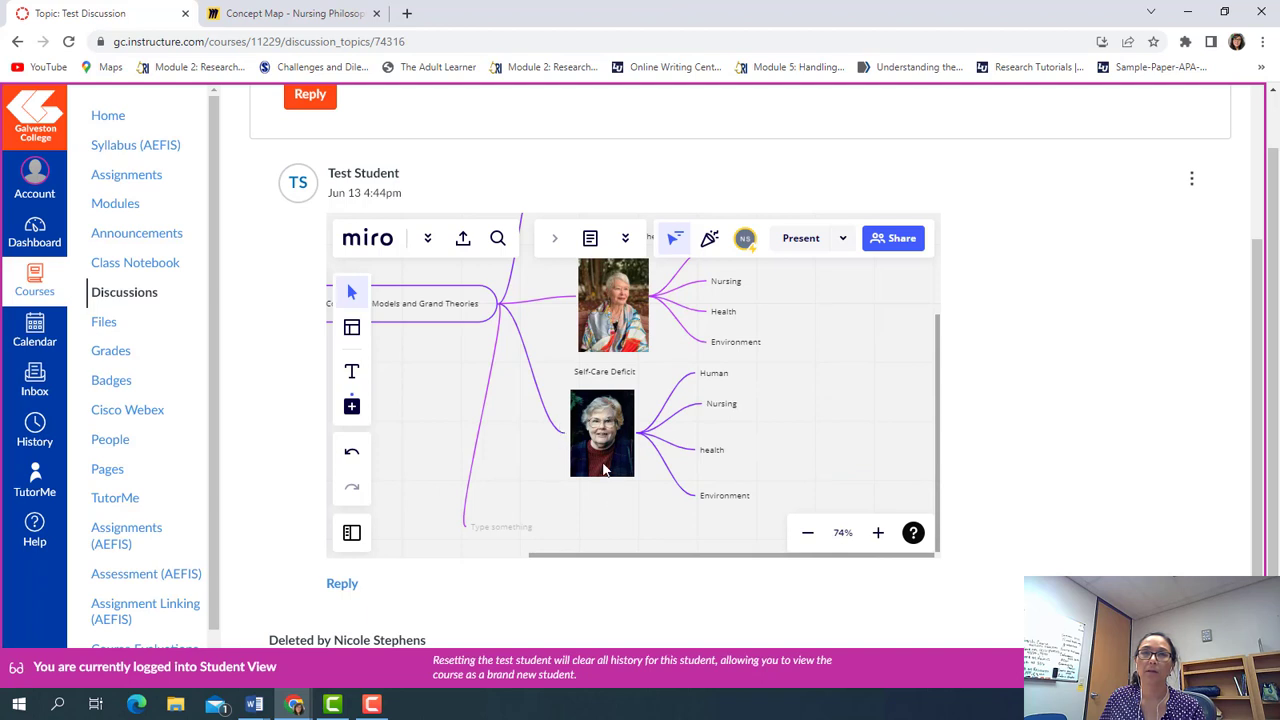
pyautogui.scroll(-5, 604, 470)
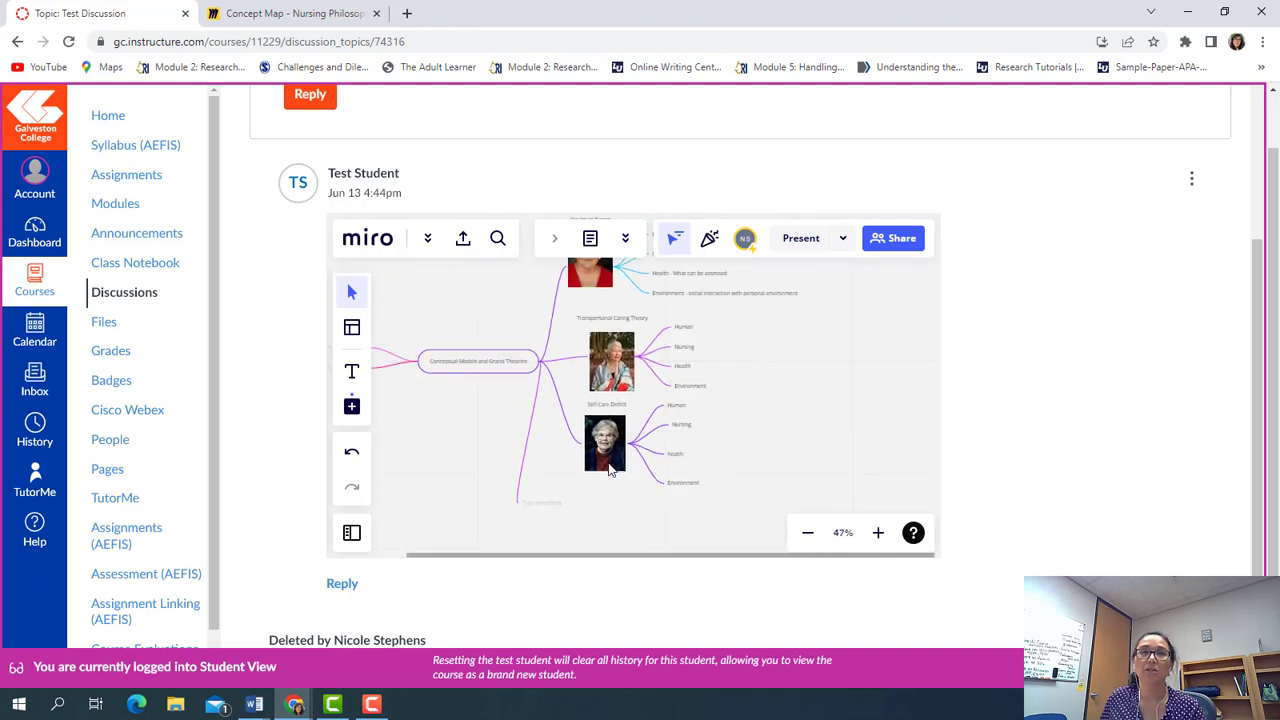
pyautogui.scroll(-2, 636, 466)
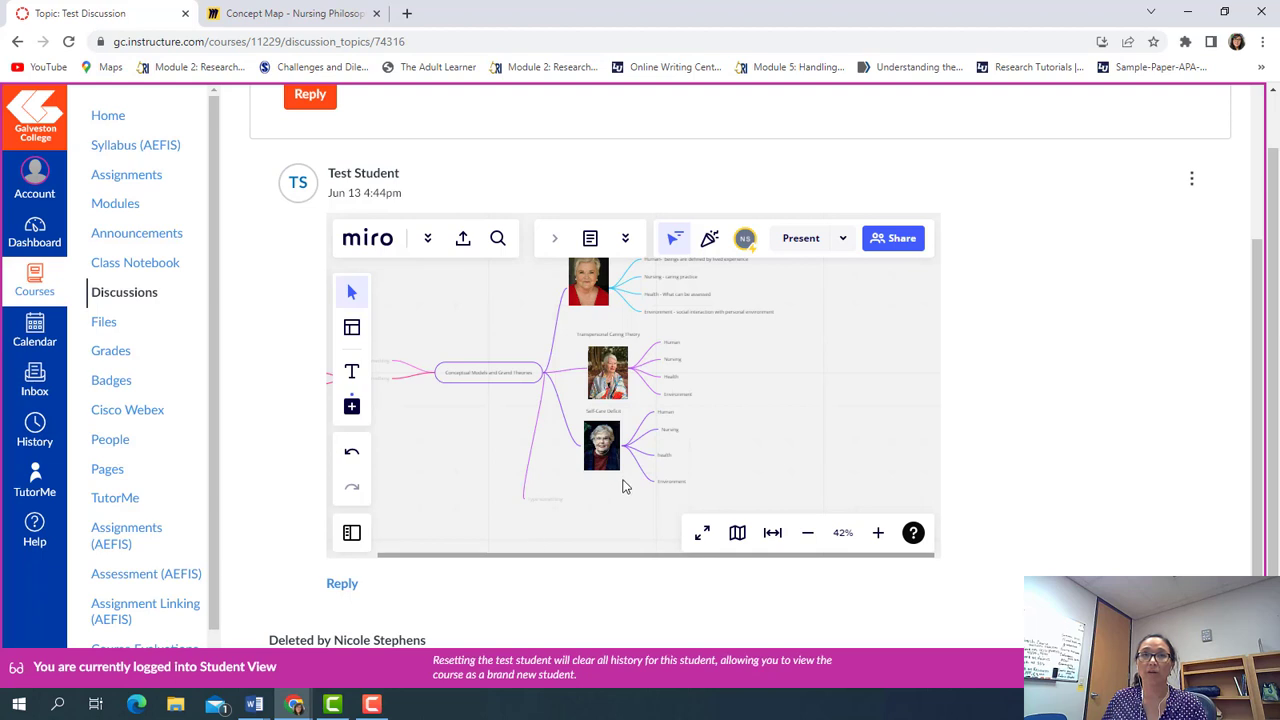
# Close the Embed board dialog, pan to the Self-Care Deficit branch, and check the Canvas embed
pyautogui.click(313, 22)
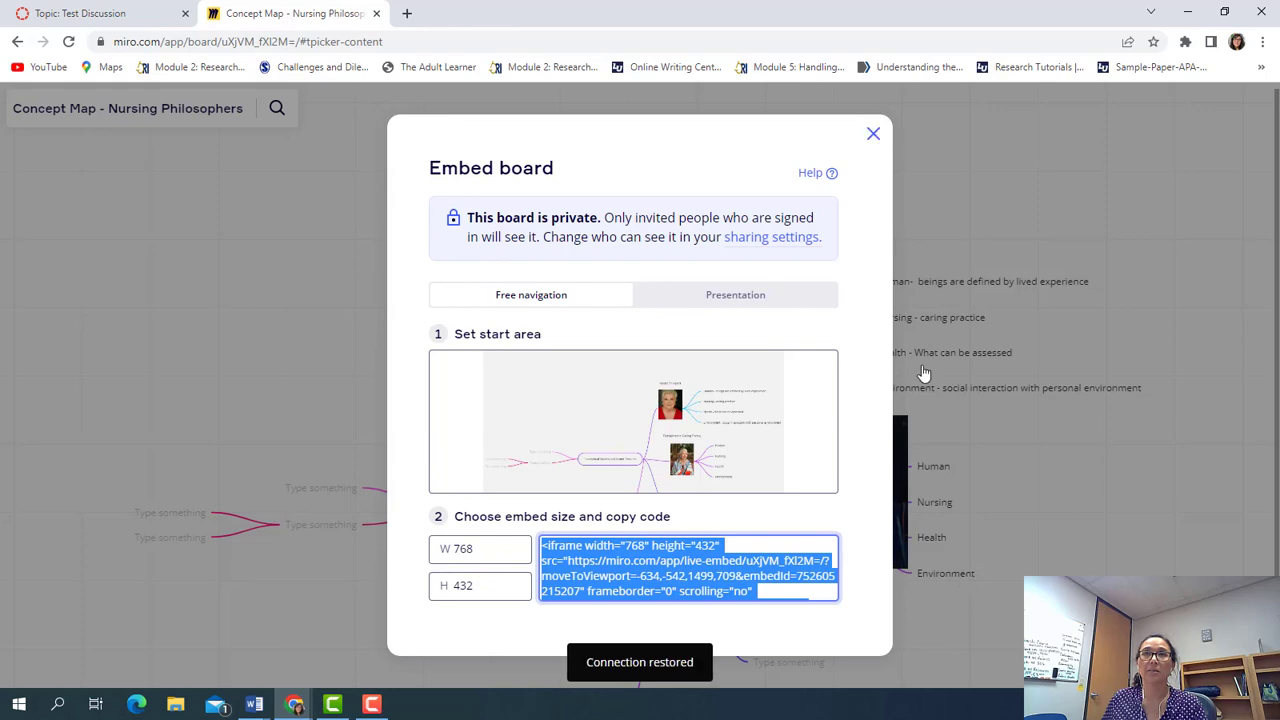
pyautogui.click(873, 133)
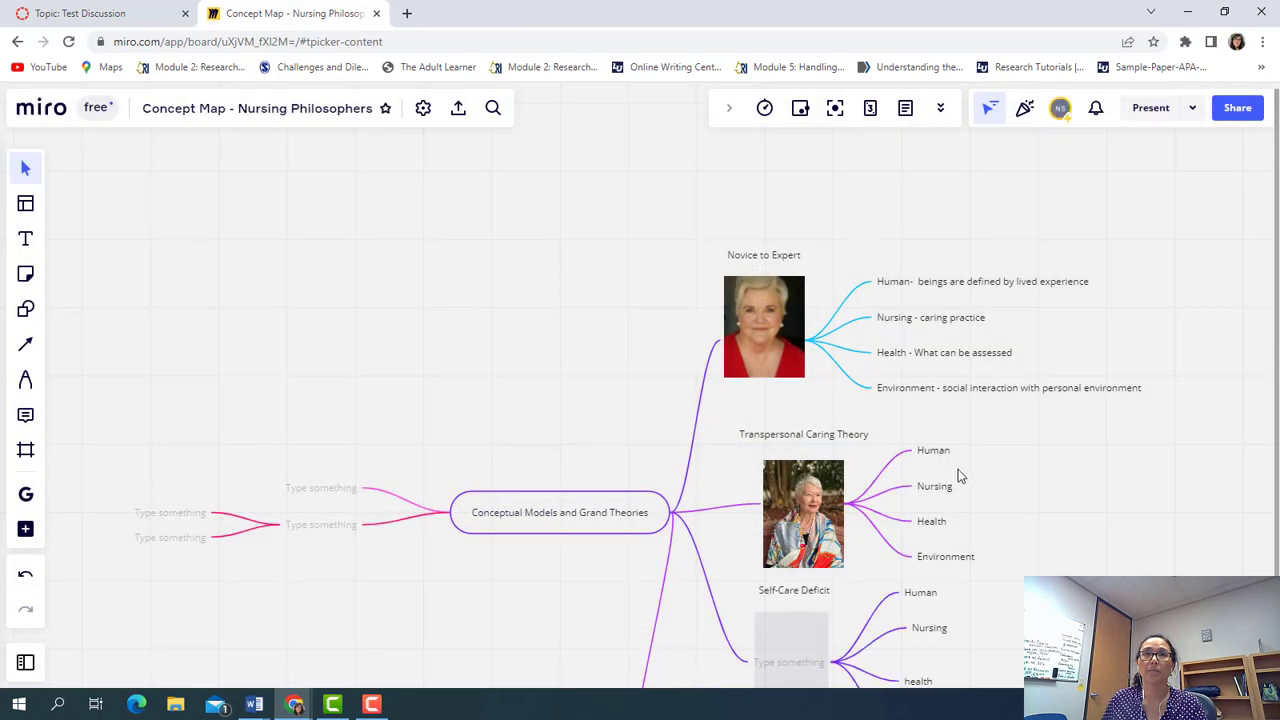
pyautogui.scroll(-3, 1073, 470)
pyautogui.scroll(4, 1046, 394)
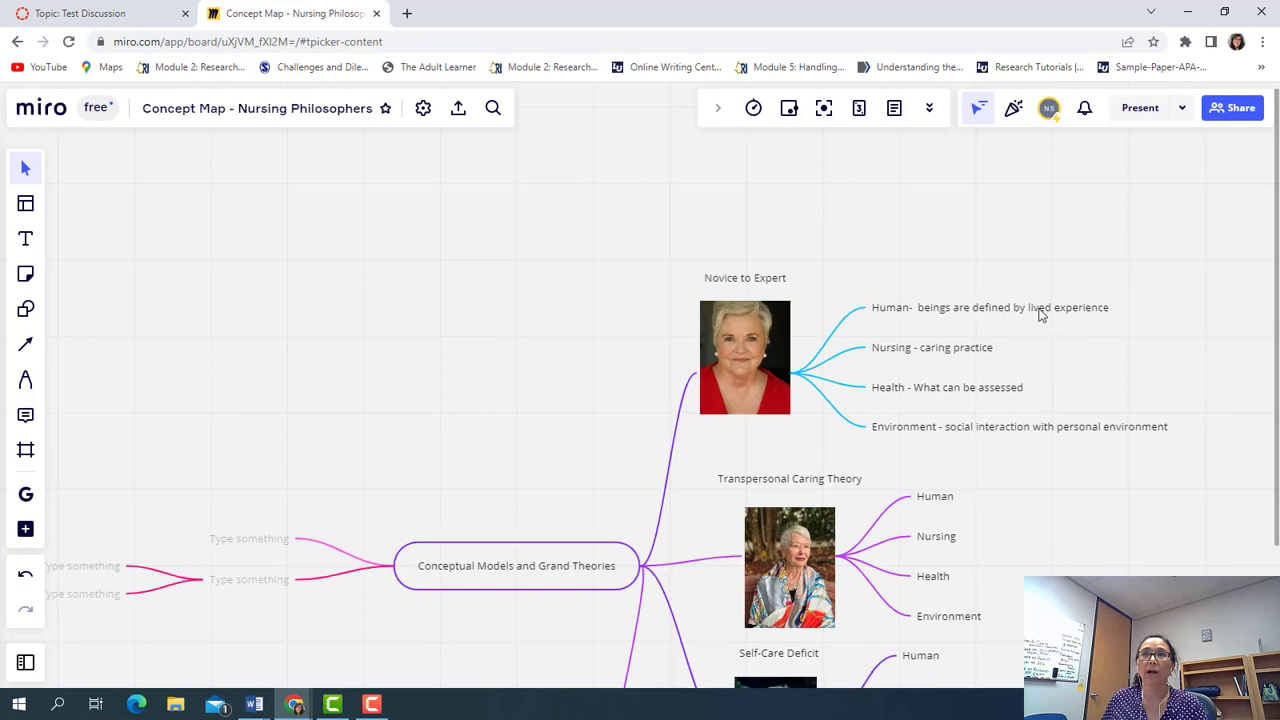
pyautogui.moveTo(1008, 480); pyautogui.dragTo(974, 140)
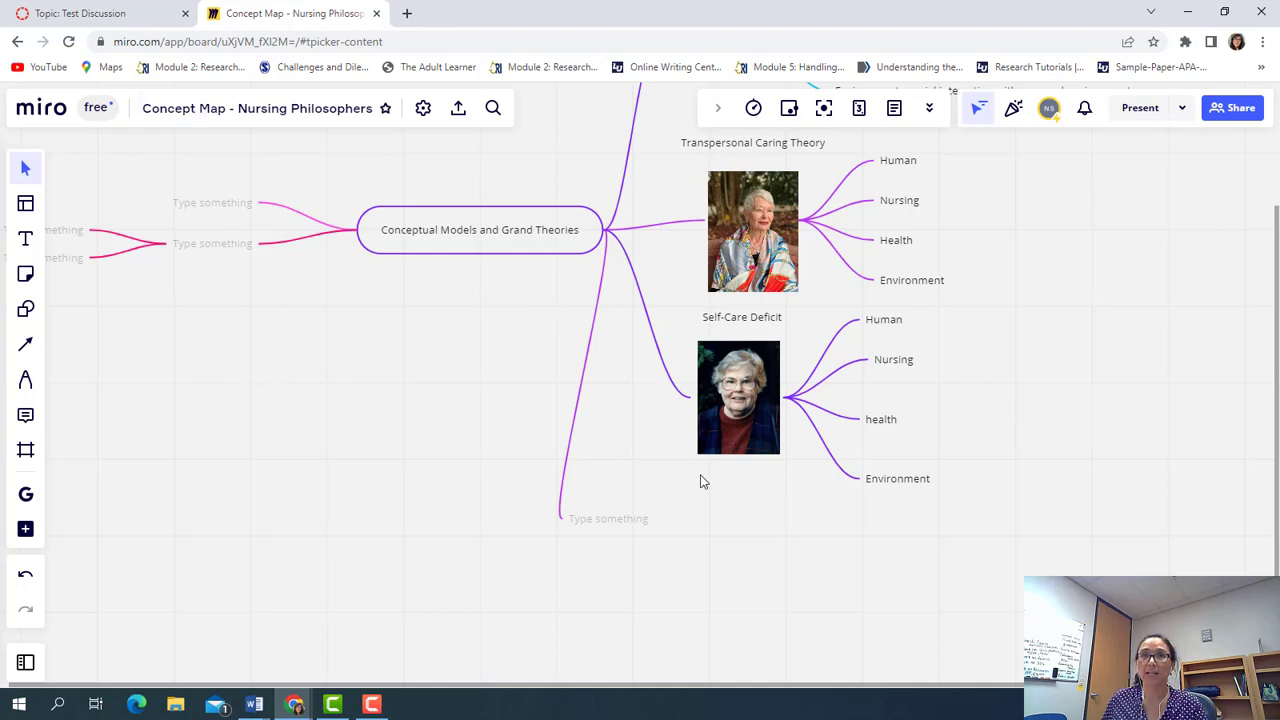
pyautogui.scroll(-3, 700, 482)
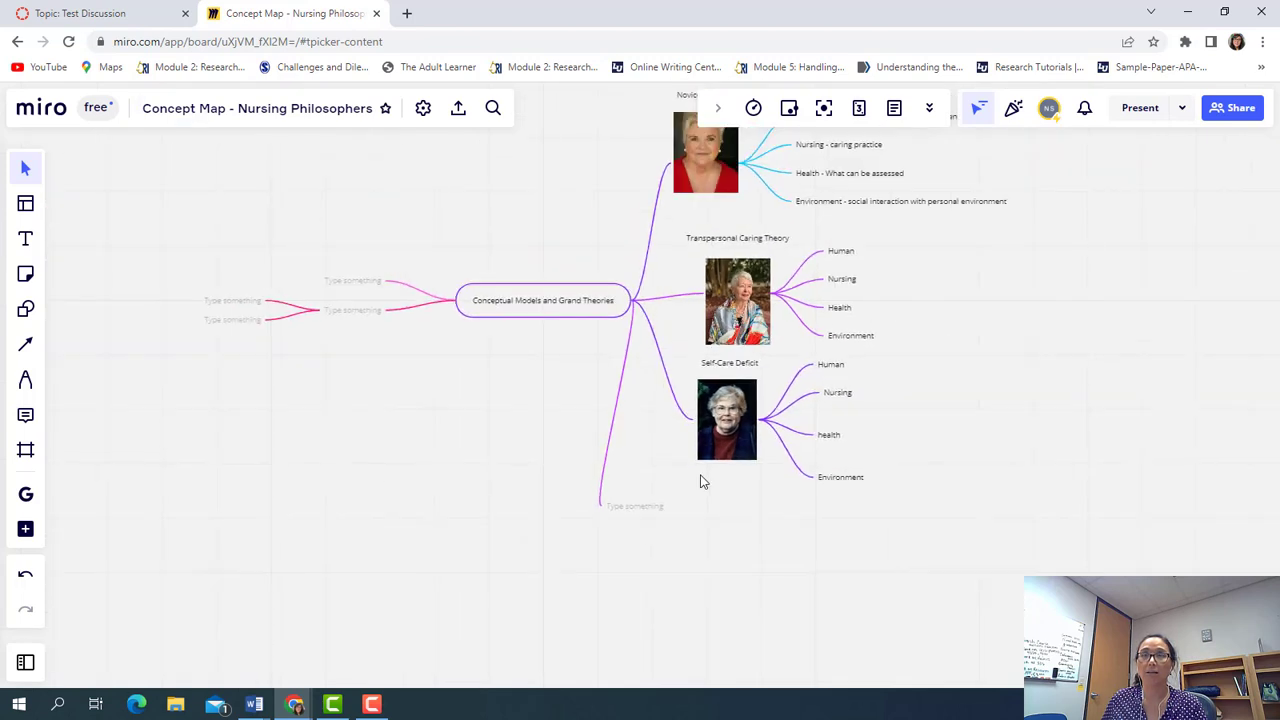
pyautogui.click(128, 18)
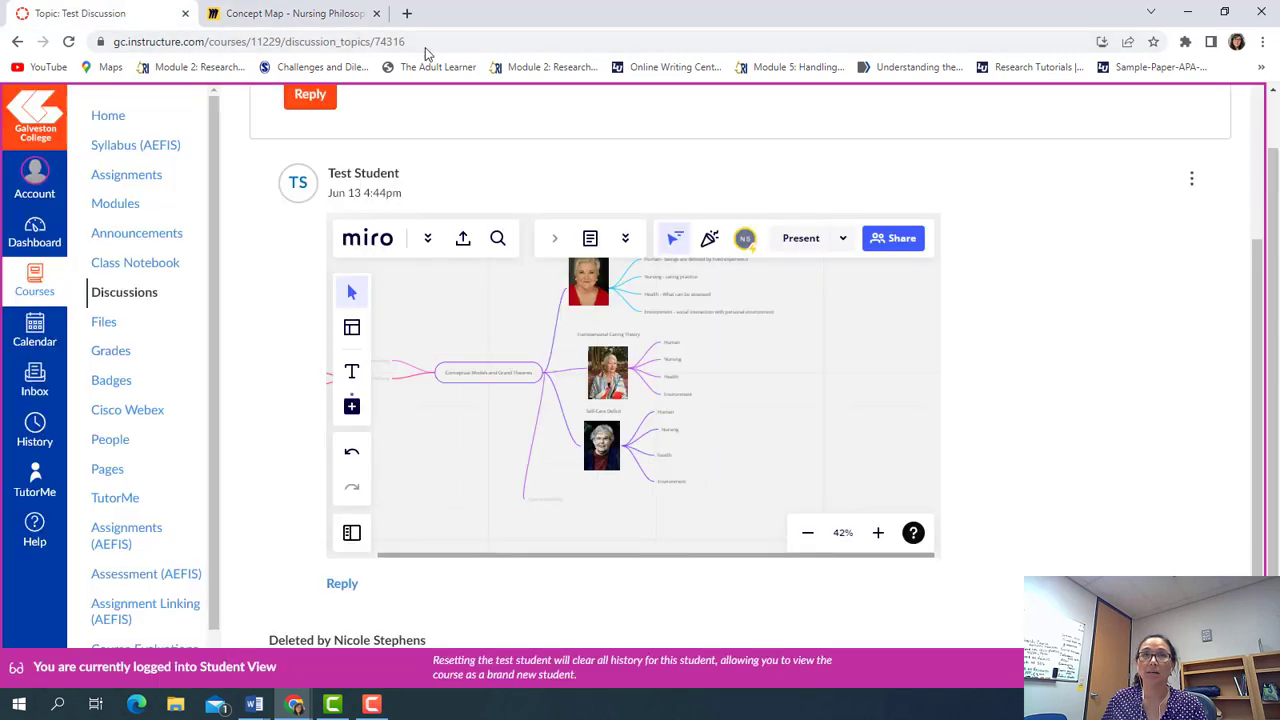
pyautogui.click(349, 17)
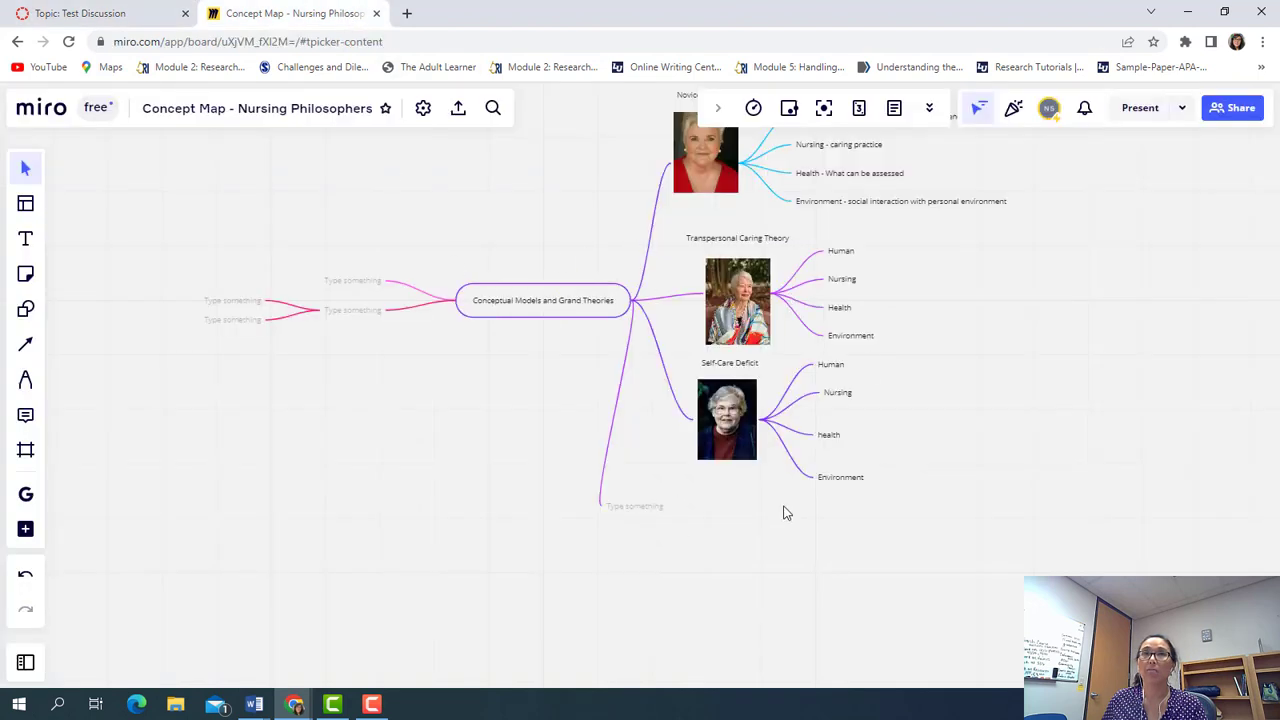